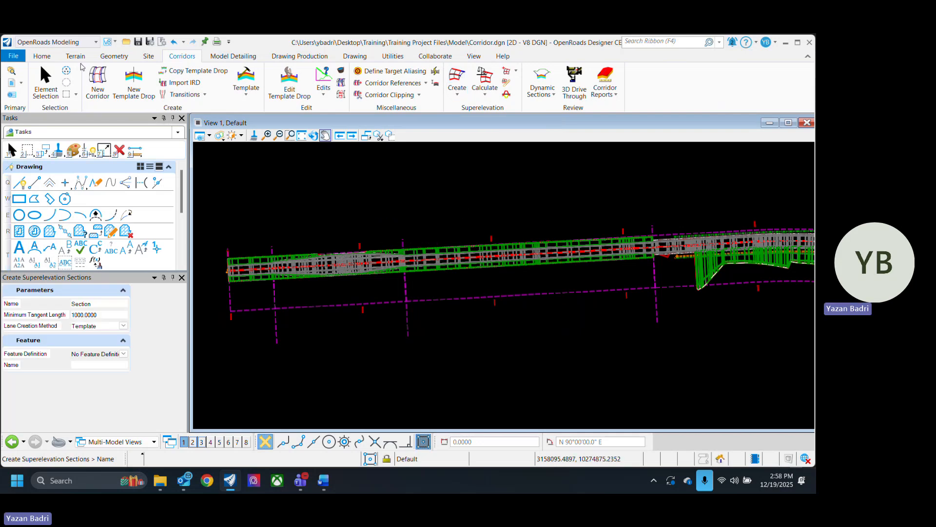
Step: Turn on the display of the Alignment.dgn reference
{"action": "left_click", "coordinate": [11, 83]}
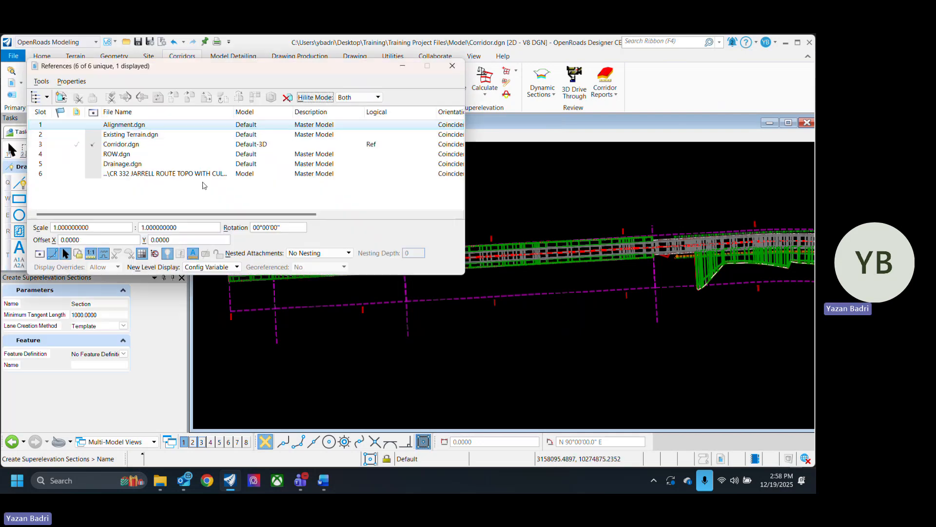
{"action": "left_click", "coordinate": [93, 124]}
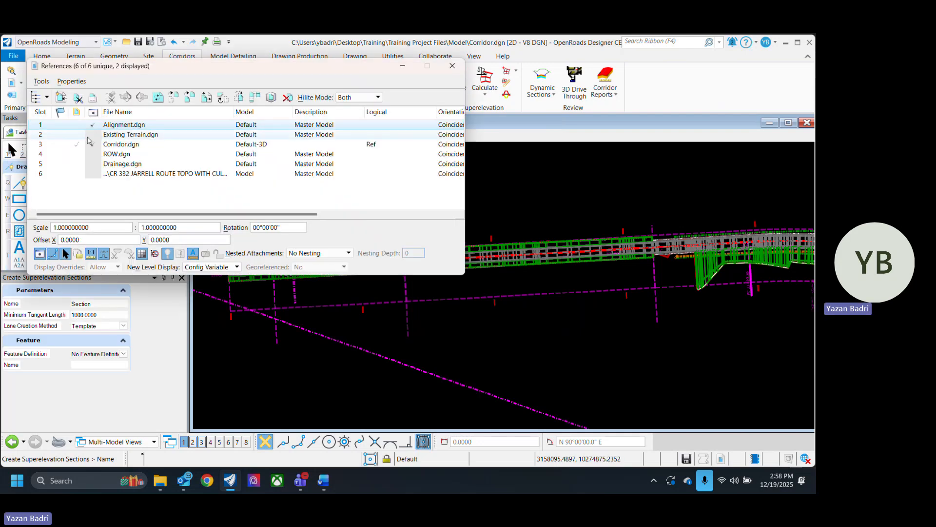
{"action": "left_click", "coordinate": [452, 65]}
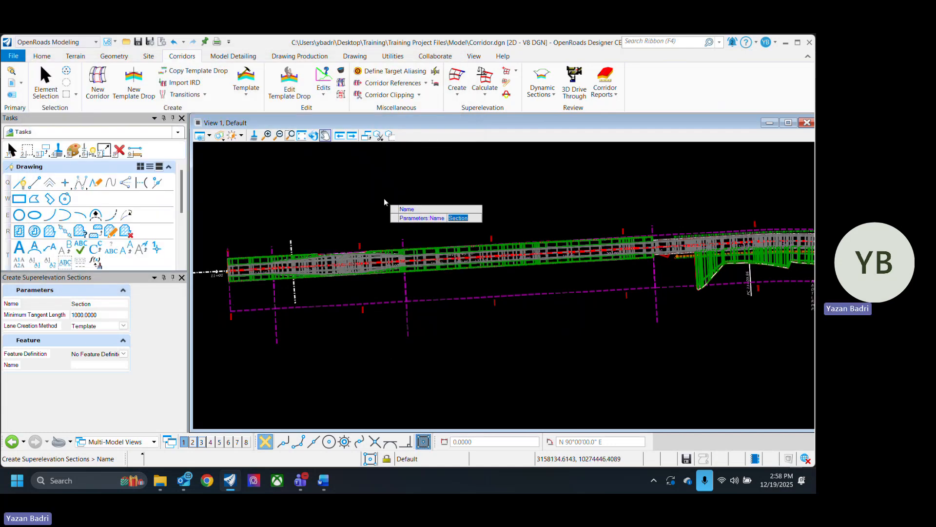
Step: Accept Section as the superelevation section name and pick the road corridor to create the sections on
{"action": "left_click", "coordinate": [384, 200]}
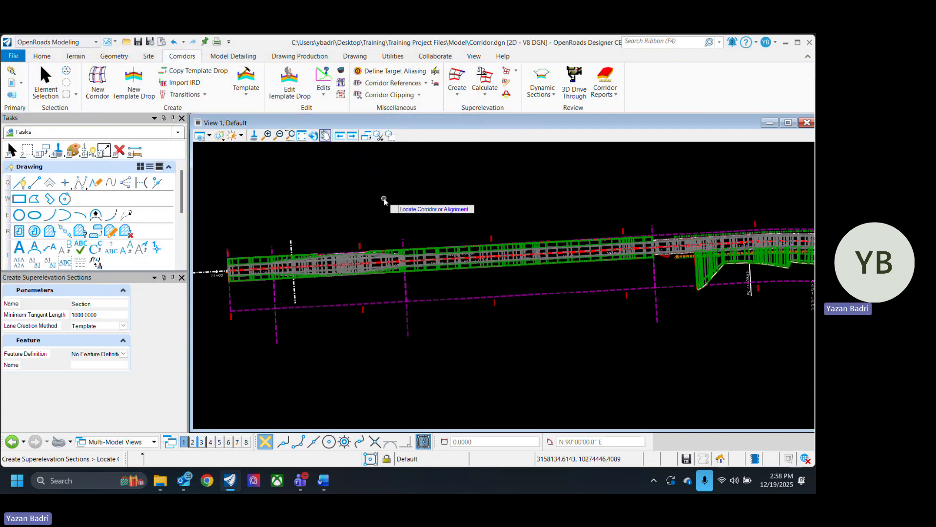
{"action": "middle_click_drag", "start_coordinate": [315, 212], "coordinate": [411, 194]}
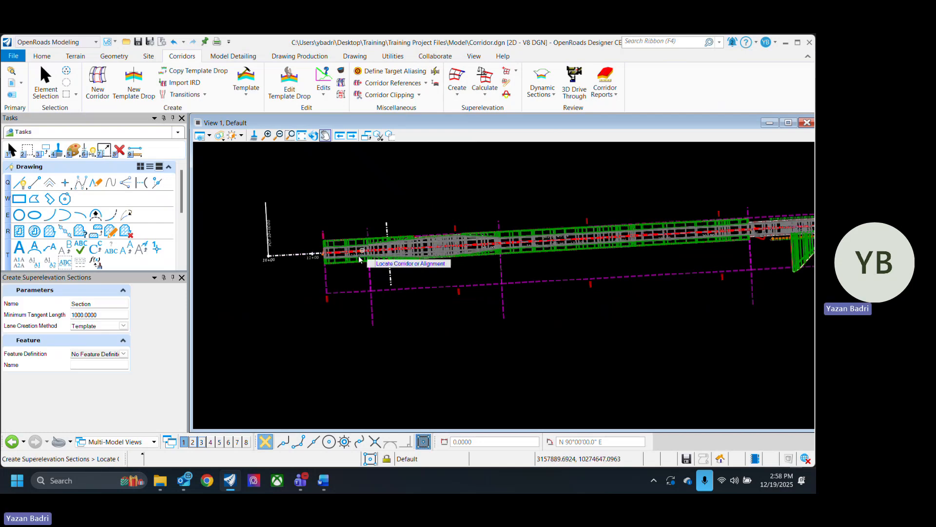
{"action": "middle_click_drag", "start_coordinate": [344, 267], "coordinate": [308, 273]}
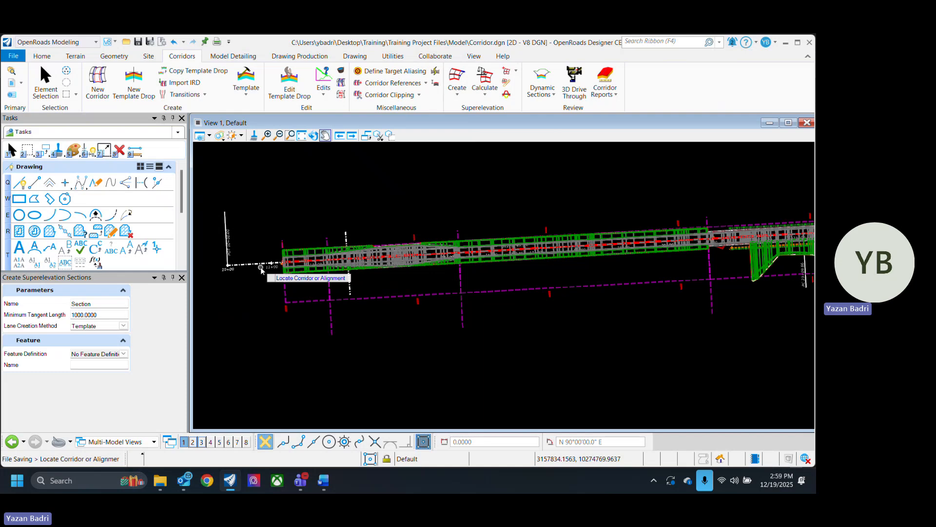
{"action": "left_click", "coordinate": [297, 271]}
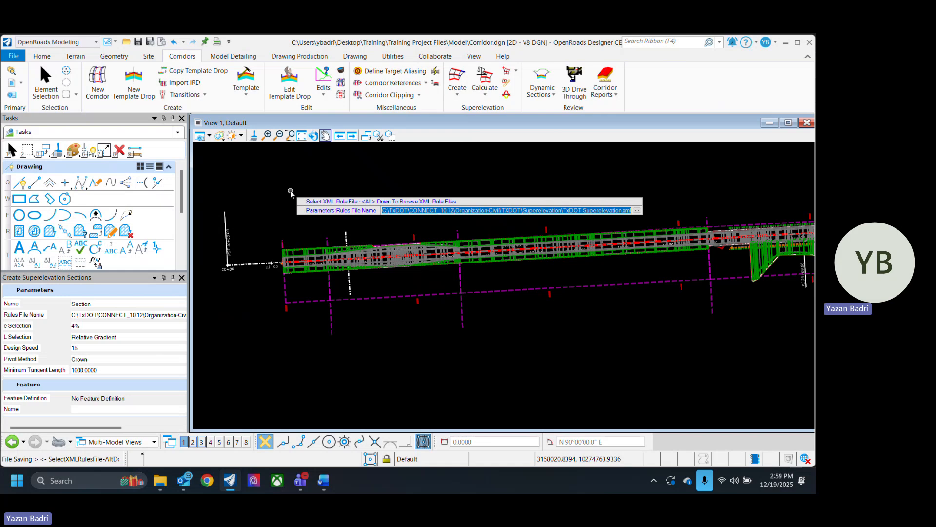
Step: Choose TxDOT Superelevation.xml as the superelevation rules file
{"action": "key", "text": "alt+Down"}
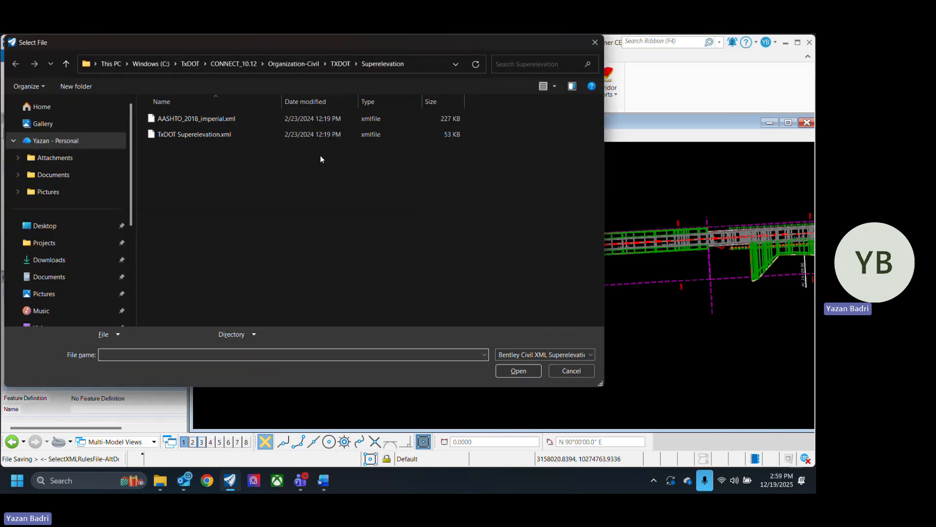
{"action": "left_click", "coordinate": [201, 137]}
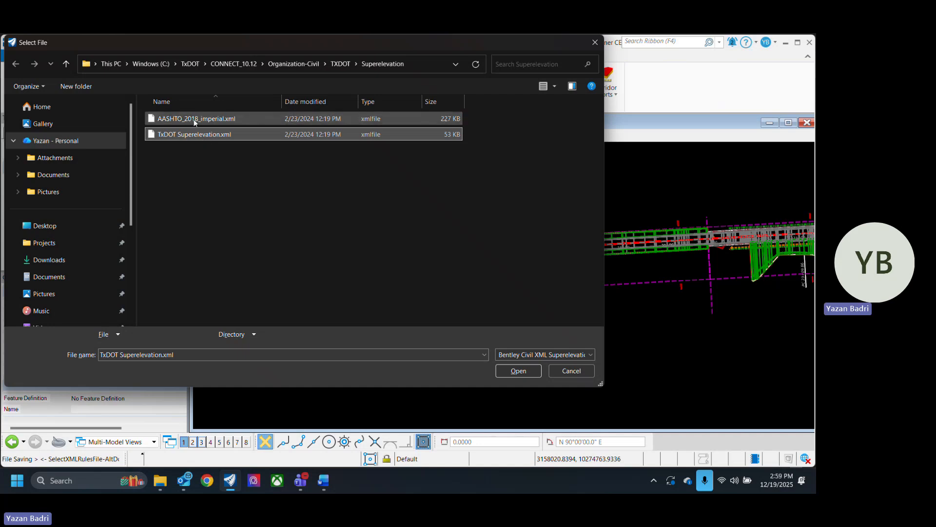
{"action": "left_click", "coordinate": [517, 371]}
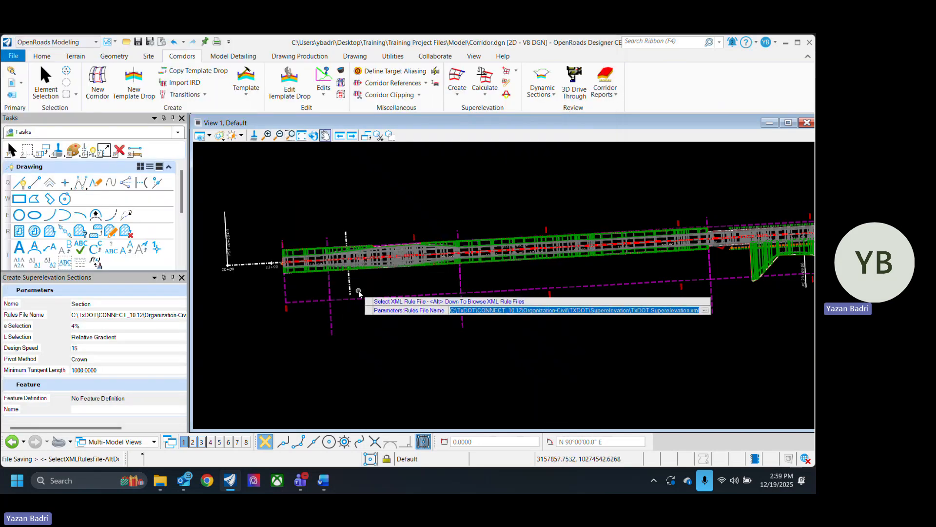
Step: Accept the rule options, set the minimum tangent length to 100, and create the superelevation sections along the corridor
{"action": "left_click", "coordinate": [309, 286]}
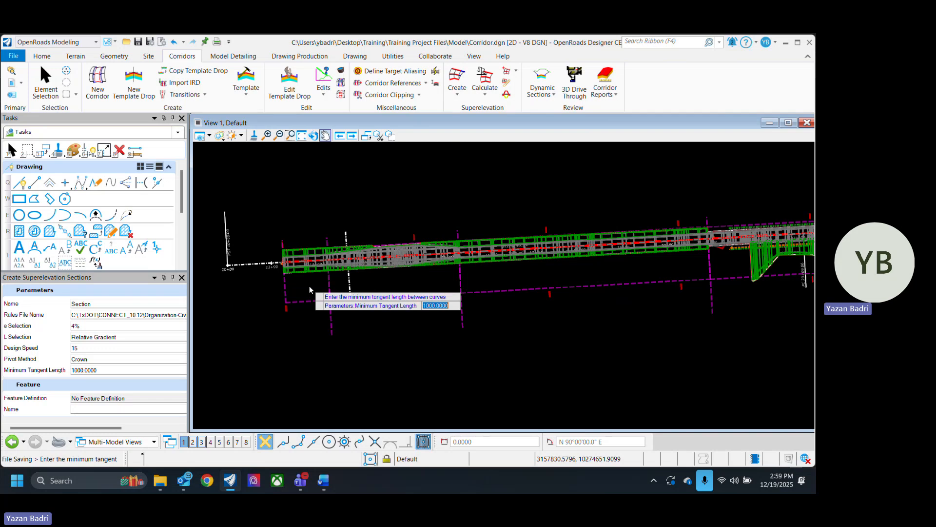
{"action": "type", "text": "1"}
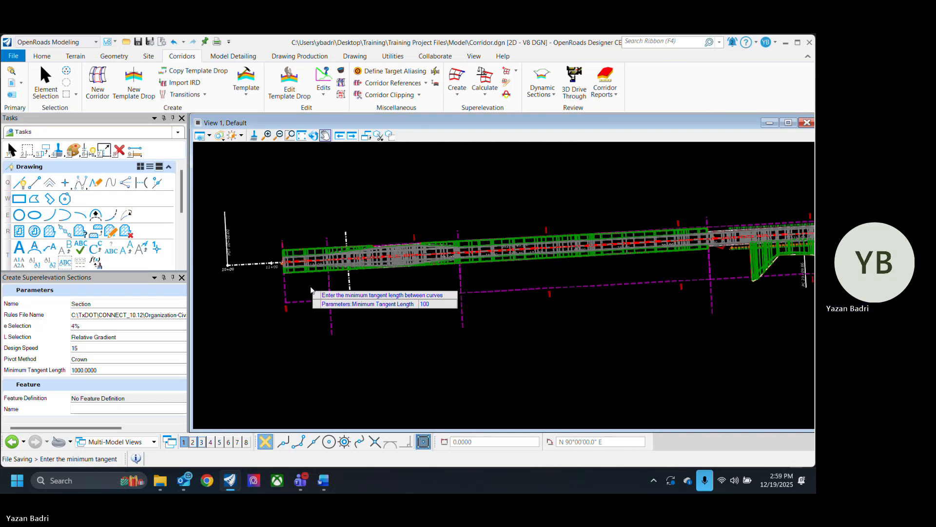
{"action": "key", "text": "Return"}
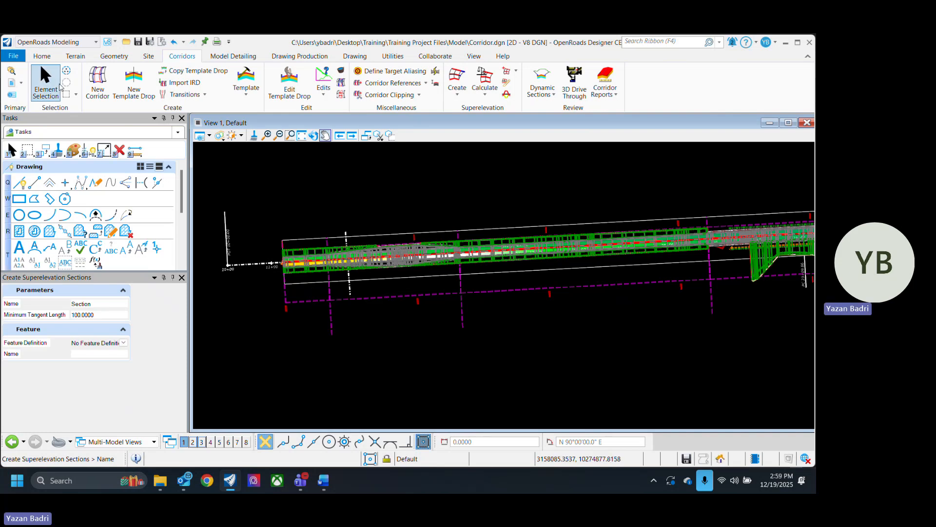
{"action": "left_click", "coordinate": [45, 78]}
Step: Open a cross section view of corridor CR332 in view 2
{"action": "scroll", "coordinate": [300, 268], "scroll_direction": "up", "scroll_amount": 4}
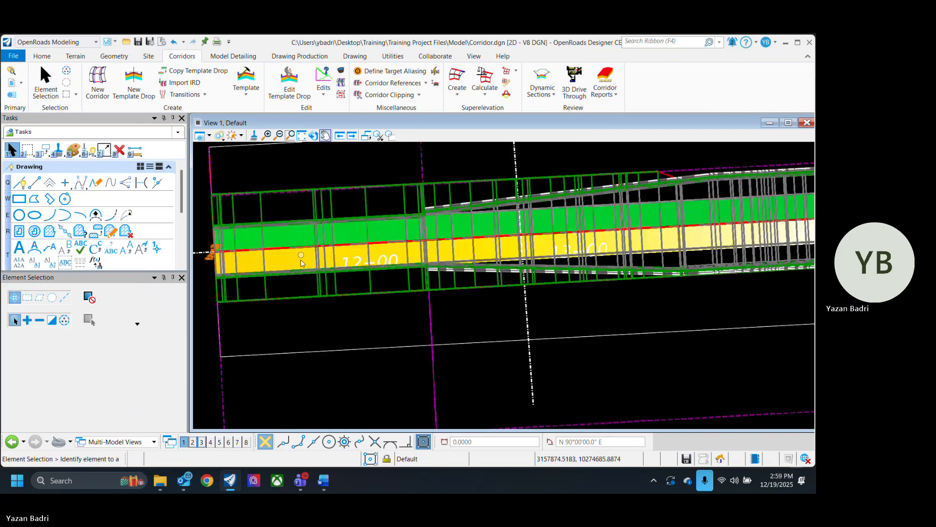
{"action": "scroll", "coordinate": [313, 305], "scroll_direction": "down", "scroll_amount": 4}
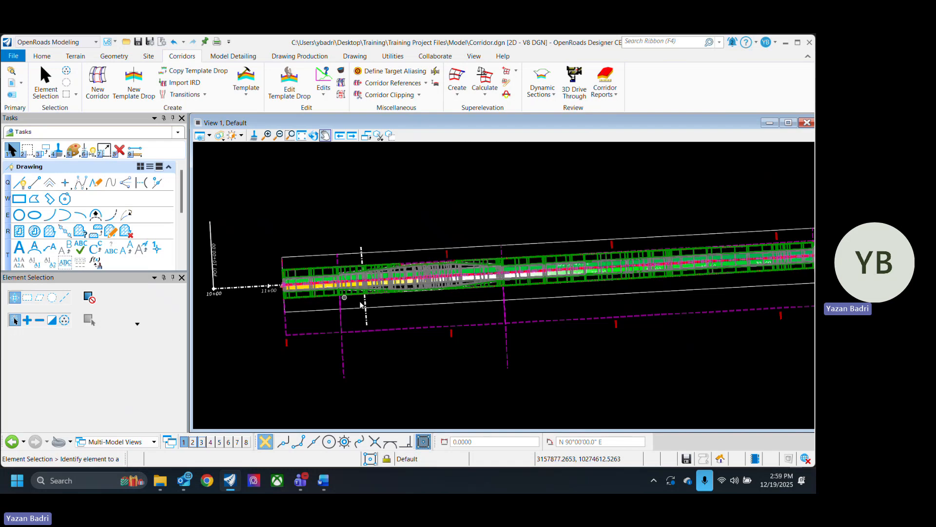
{"action": "left_click", "coordinate": [618, 331]}
{"action": "left_click", "coordinate": [662, 339]}
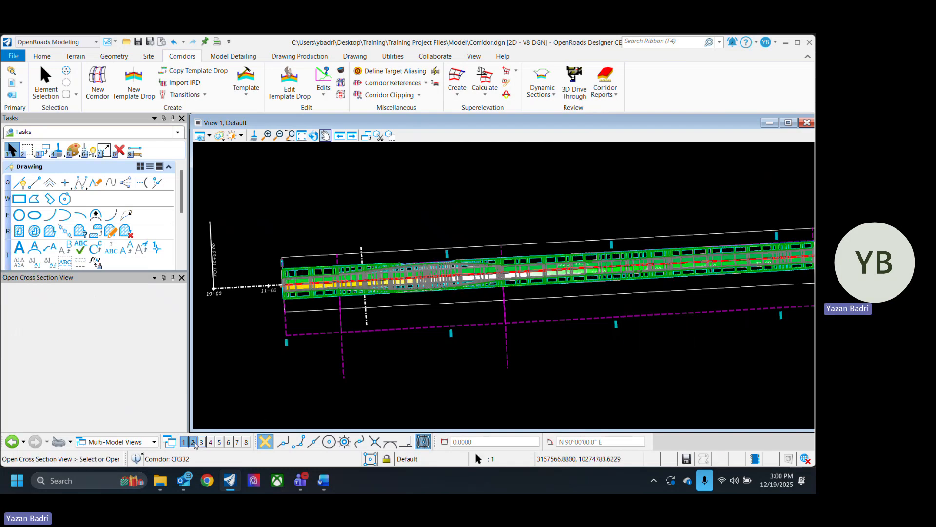
{"action": "left_click", "coordinate": [678, 225]}
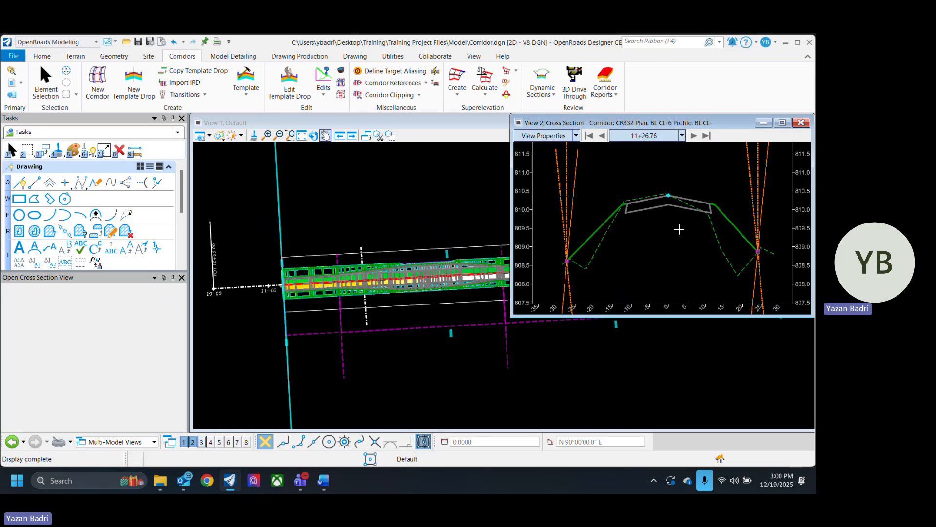
Step: Step forward through the corridor's cross sections from its start to station 12+26.78
{"action": "left_click", "coordinate": [704, 137]}
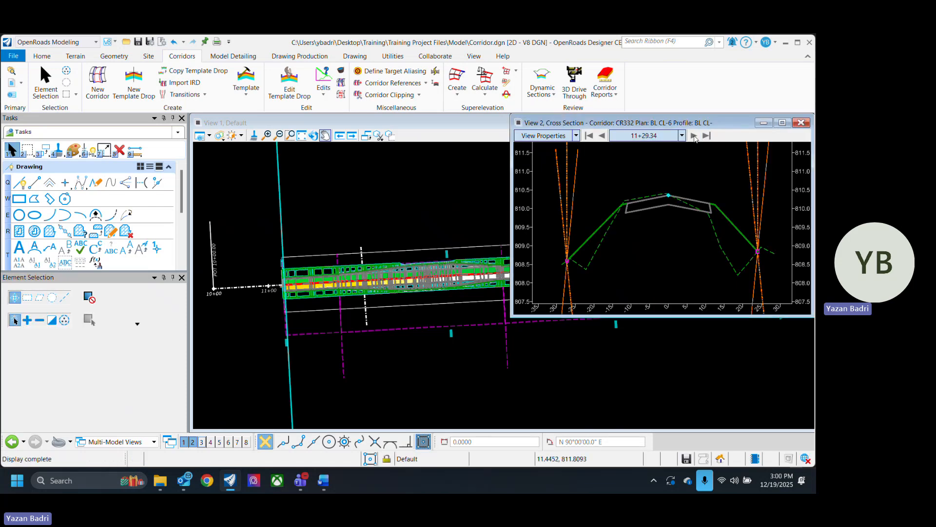
{"action": "scroll", "coordinate": [247, 346], "scroll_direction": "down", "scroll_amount": 6}
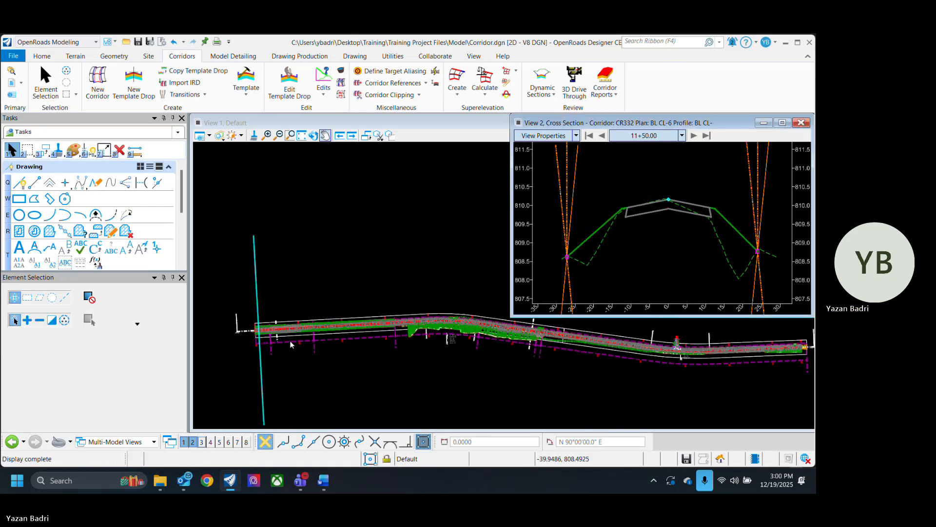
{"action": "scroll", "coordinate": [448, 333], "scroll_direction": "up", "scroll_amount": 6}
{"action": "scroll", "coordinate": [390, 319], "scroll_direction": "down", "scroll_amount": 5}
{"action": "scroll", "coordinate": [424, 314], "scroll_direction": "up", "scroll_amount": 8}
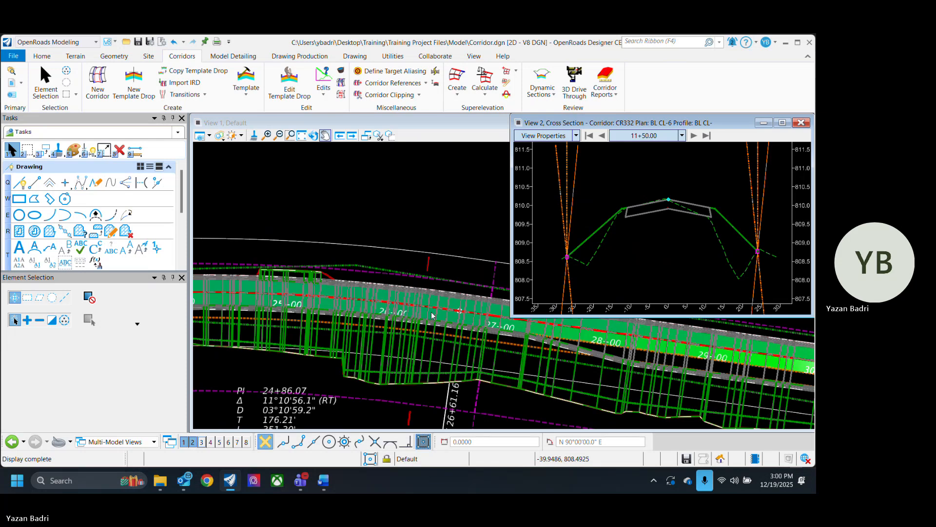
{"action": "scroll", "coordinate": [464, 308], "scroll_direction": "down", "scroll_amount": 5}
{"action": "left_click", "coordinate": [695, 137]}
{"action": "left_click", "coordinate": [695, 136]}
{"action": "left_click", "coordinate": [695, 137]}
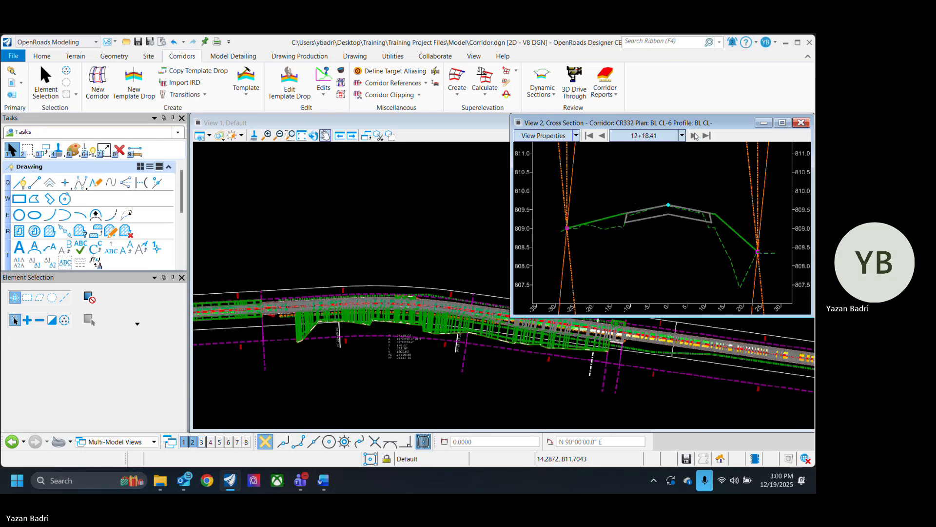
{"action": "left_click", "coordinate": [694, 136]}
{"action": "left_click", "coordinate": [695, 136]}
Step: Locate the cross section station by a data point on the curve near 24+65, and advance it to station 24+82.66
{"action": "right_click", "coordinate": [689, 181]}
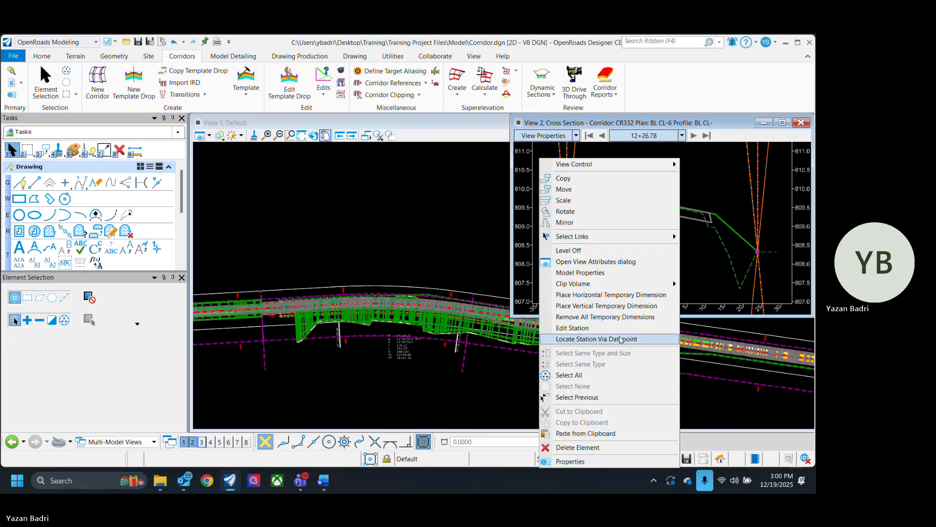
{"action": "left_click", "coordinate": [620, 339]}
{"action": "left_click", "coordinate": [391, 394]}
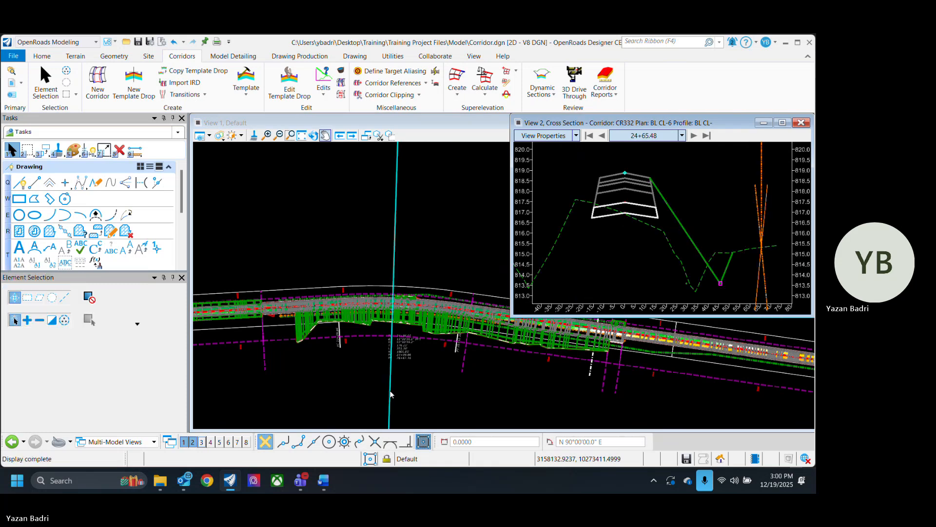
{"action": "left_click", "coordinate": [694, 136]}
{"action": "left_click", "coordinate": [692, 137]}
Step: Examine the colored superelevation lanes in plan along the corridor's tangent and curve
{"action": "scroll", "coordinate": [547, 356], "scroll_direction": "down", "scroll_amount": 6}
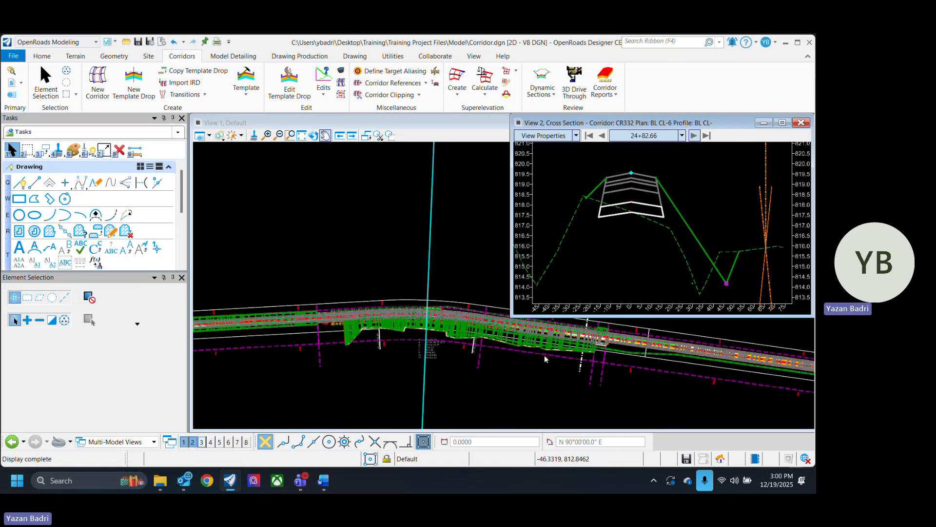
{"action": "left_click", "coordinate": [436, 392]}
{"action": "scroll", "coordinate": [410, 385], "scroll_direction": "up", "scroll_amount": 5}
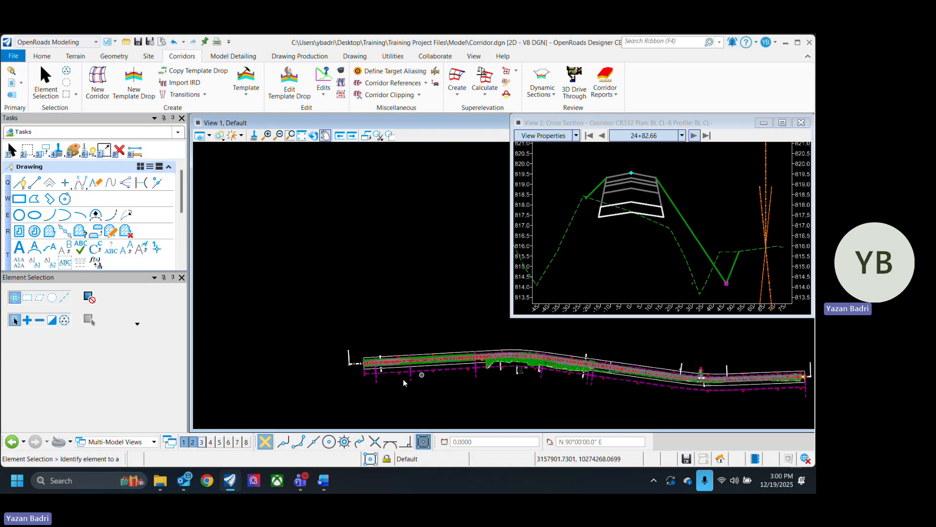
{"action": "scroll", "coordinate": [318, 383], "scroll_direction": "down", "scroll_amount": 4}
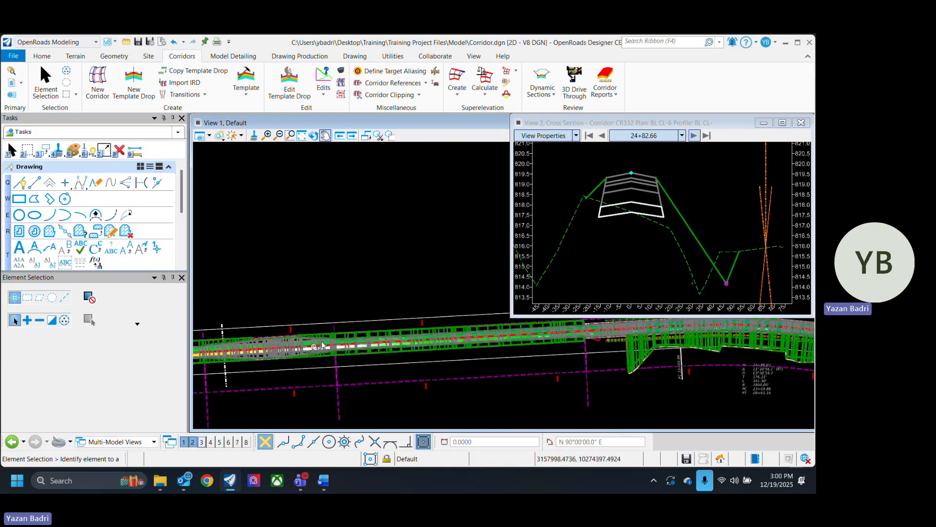
{"action": "middle_click_drag", "start_coordinate": [375, 355], "coordinate": [394, 364]}
{"action": "scroll", "coordinate": [394, 364], "scroll_direction": "up", "scroll_amount": 4}
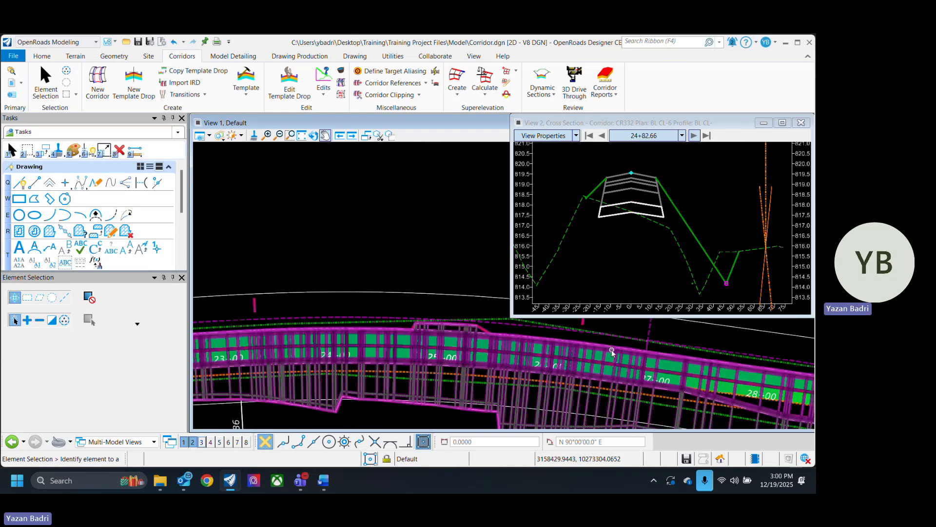
{"action": "scroll", "coordinate": [507, 347], "scroll_direction": "down", "scroll_amount": 6}
{"action": "mouse_move", "coordinate": [507, 347]}
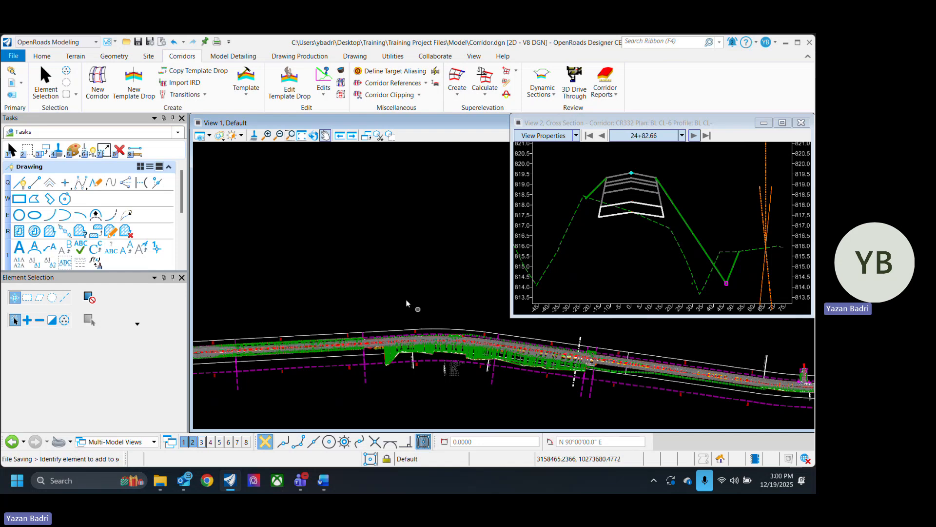
{"action": "middle_click_drag", "start_coordinate": [319, 314], "coordinate": [434, 276]}
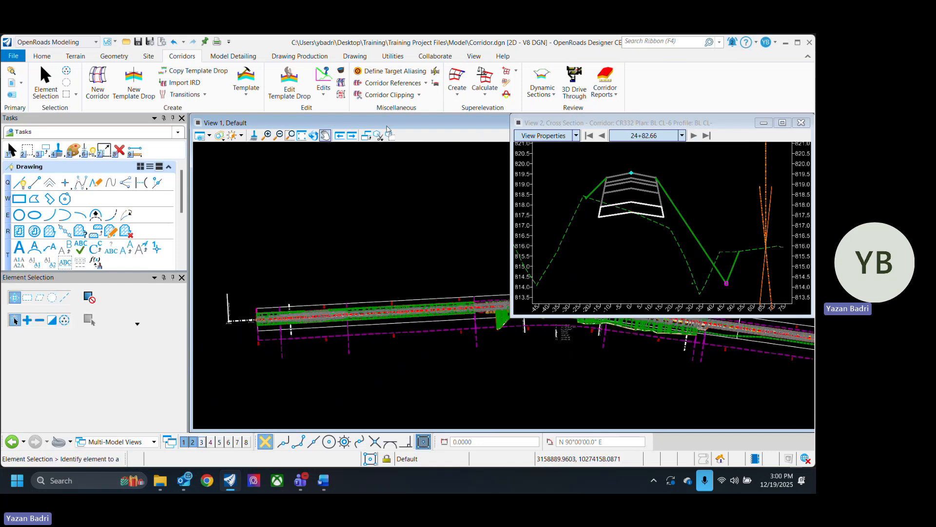
Step: Start assigning superelevation to a corridor, picking the superelevation section at the corridor's start and the CR332 corridor
{"action": "left_click", "coordinate": [485, 100]}
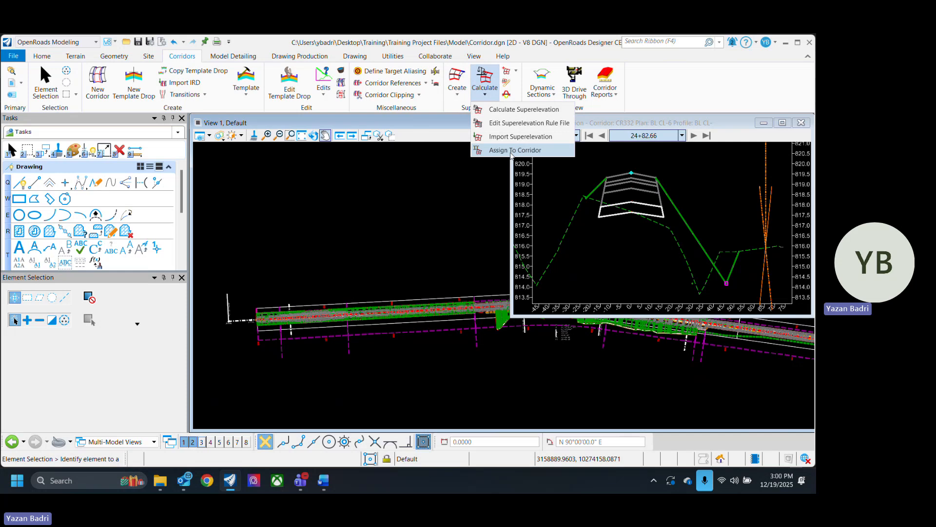
{"action": "left_click", "coordinate": [512, 150]}
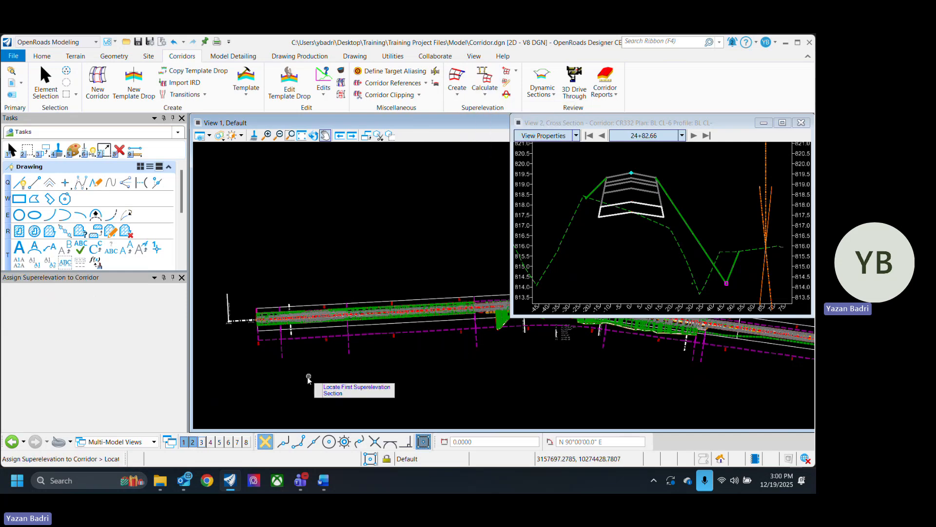
{"action": "scroll", "coordinate": [271, 341], "scroll_direction": "up", "scroll_amount": 2}
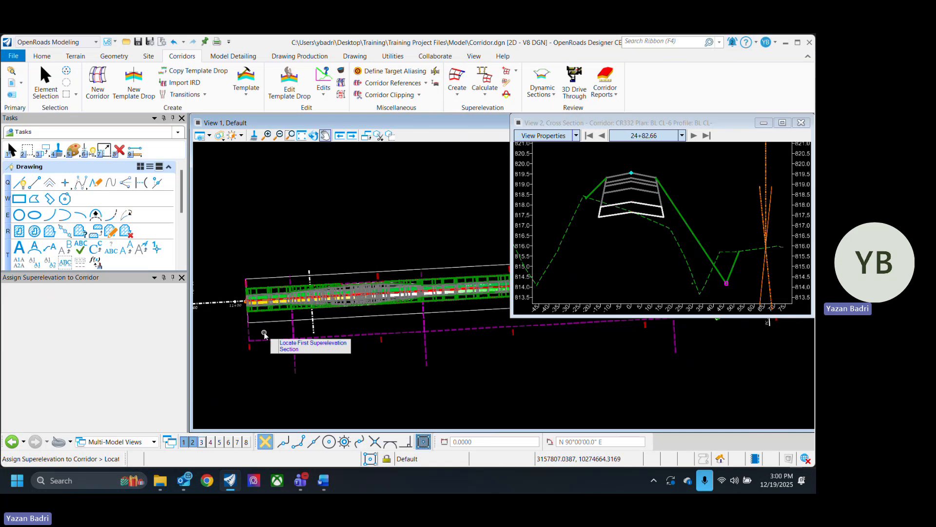
{"action": "left_click", "coordinate": [268, 322]}
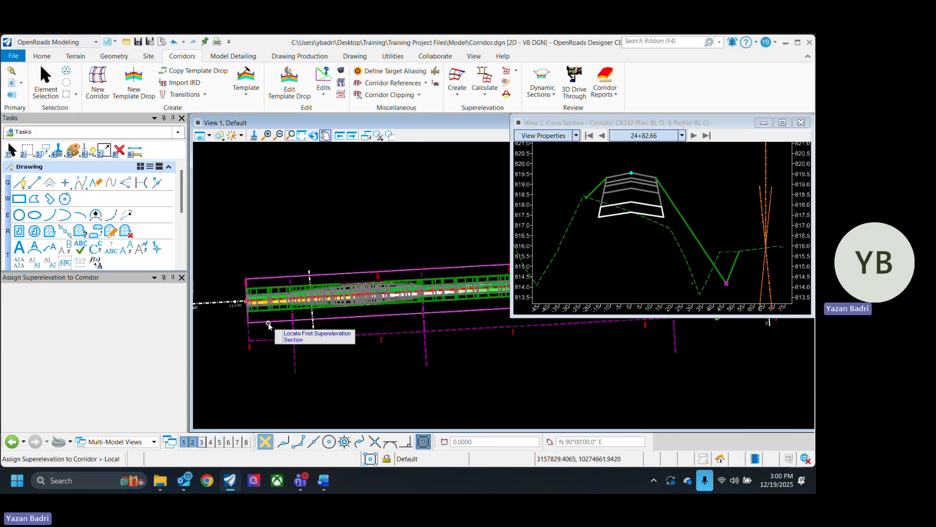
{"action": "right_click", "coordinate": [279, 367]}
{"action": "scroll", "coordinate": [272, 380], "scroll_direction": "down", "scroll_amount": 3}
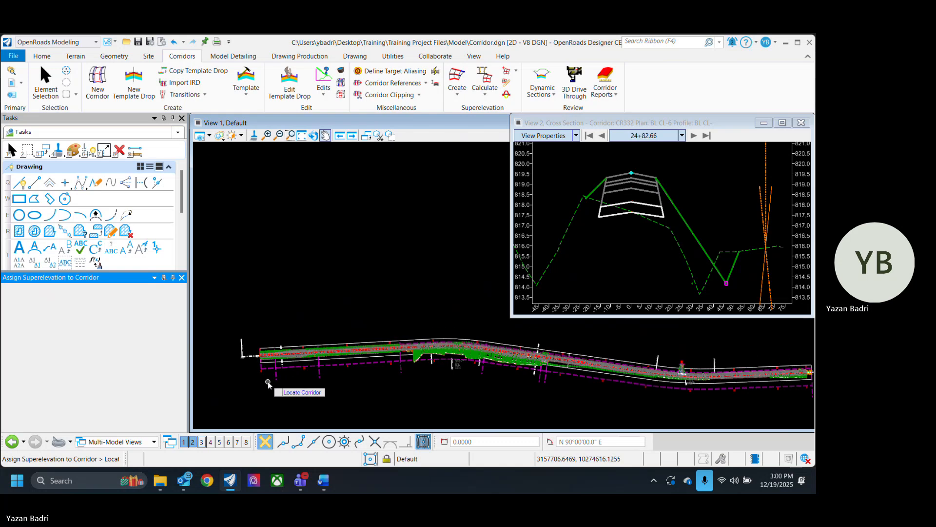
{"action": "scroll", "coordinate": [273, 371], "scroll_direction": "up", "scroll_amount": 3}
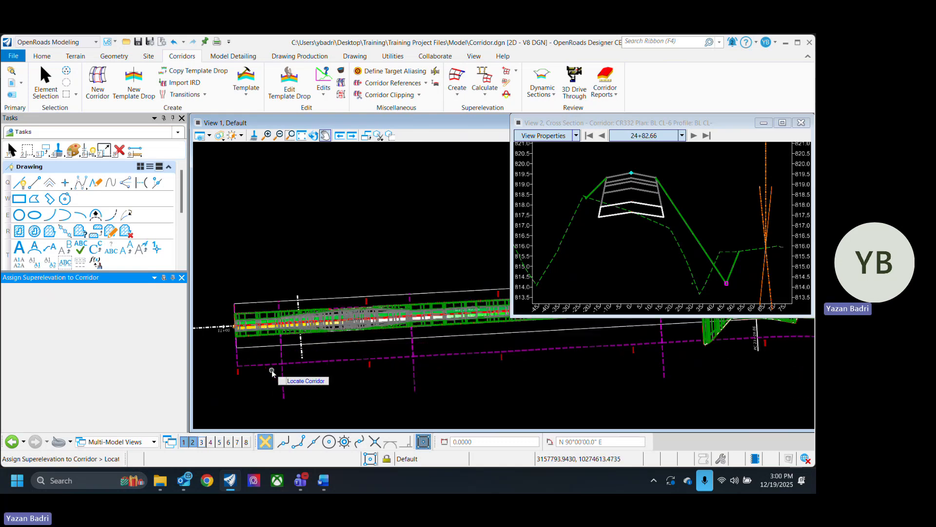
{"action": "left_click", "coordinate": [231, 377]}
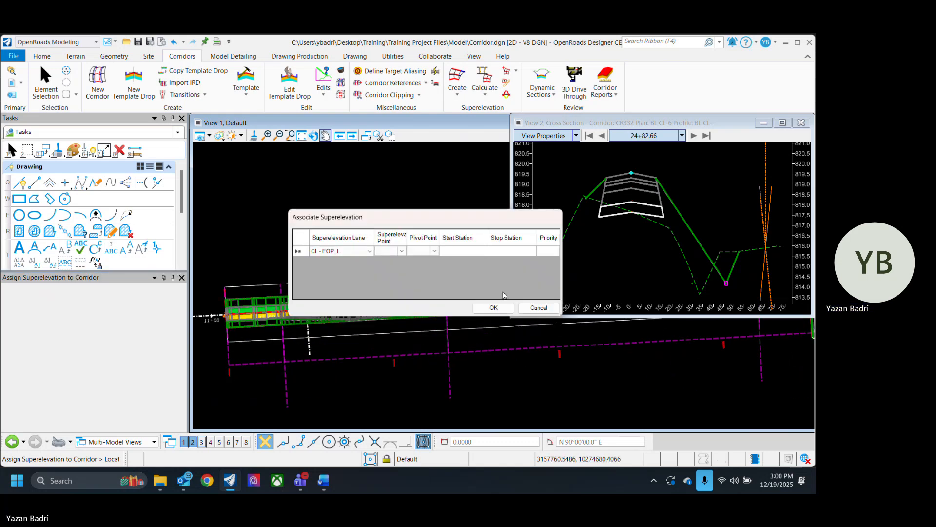
Step: Associate superelevation lane CL - EOP_L with superelevation point CL and pivot point EOP_L
{"action": "left_click", "coordinate": [371, 249]}
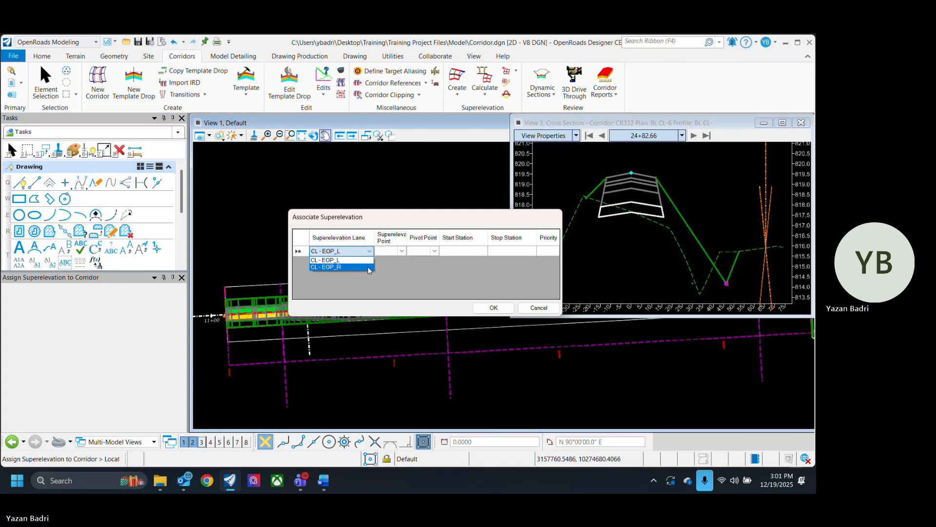
{"action": "left_click", "coordinate": [423, 266]}
{"action": "left_click", "coordinate": [369, 250]}
{"action": "left_click", "coordinate": [338, 266]}
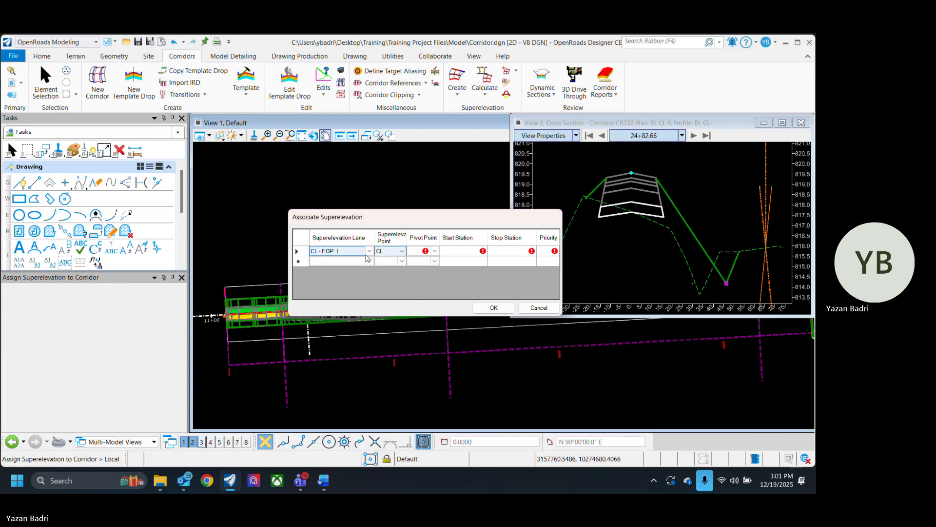
{"action": "left_click", "coordinate": [369, 251]}
{"action": "left_click", "coordinate": [341, 266]}
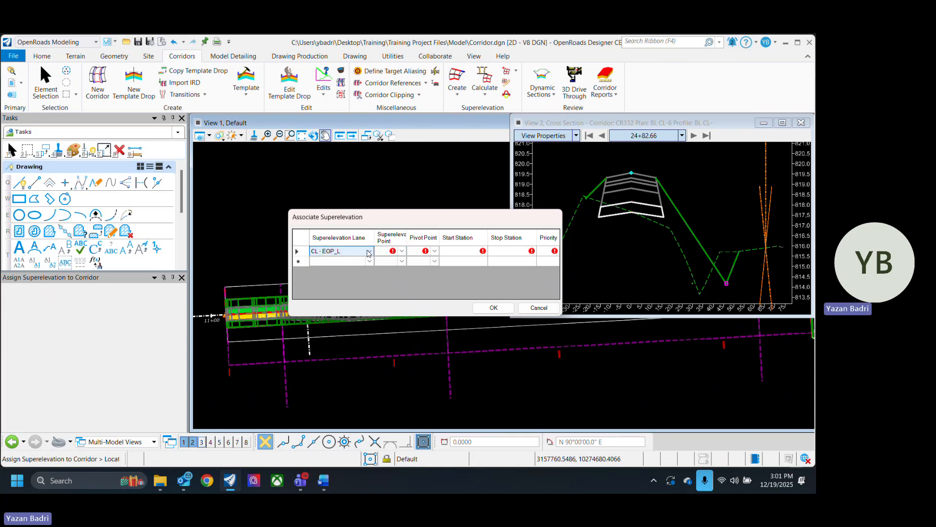
{"action": "left_click", "coordinate": [399, 254]}
{"action": "left_click", "coordinate": [400, 251]}
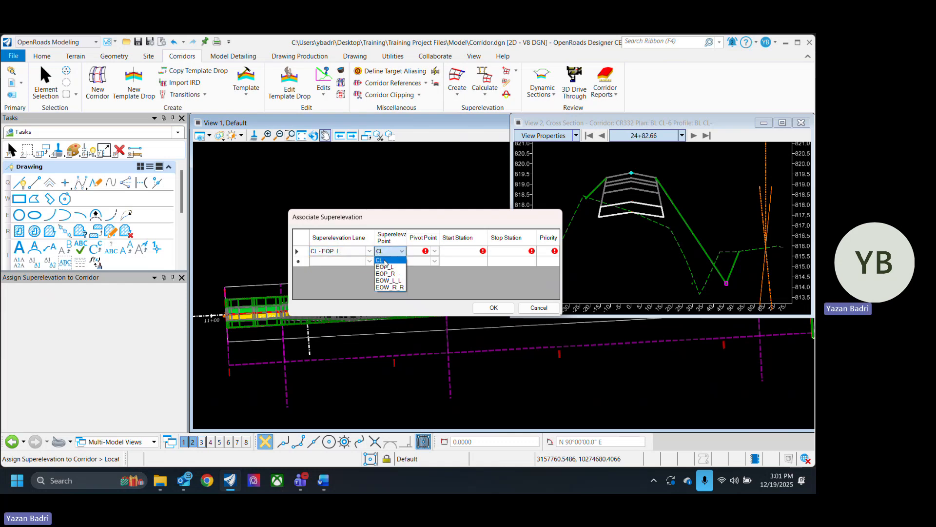
{"action": "left_click", "coordinate": [386, 259]}
{"action": "left_click", "coordinate": [433, 251]}
{"action": "left_click", "coordinate": [434, 252]}
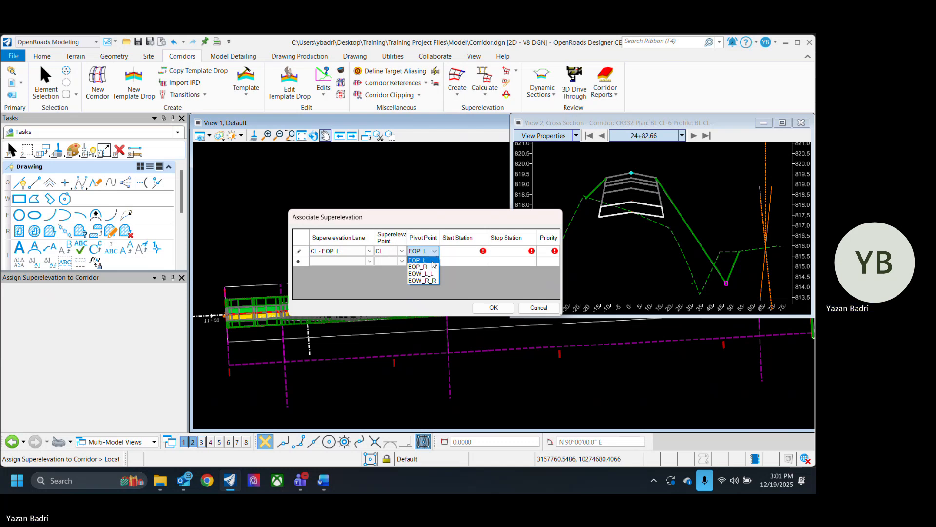
{"action": "left_click", "coordinate": [433, 261]}
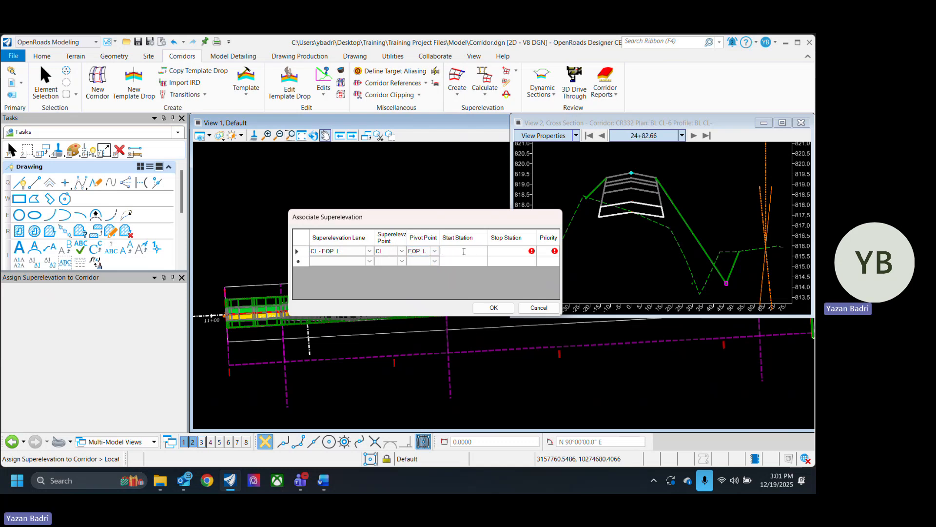
{"action": "left_click", "coordinate": [509, 249]}
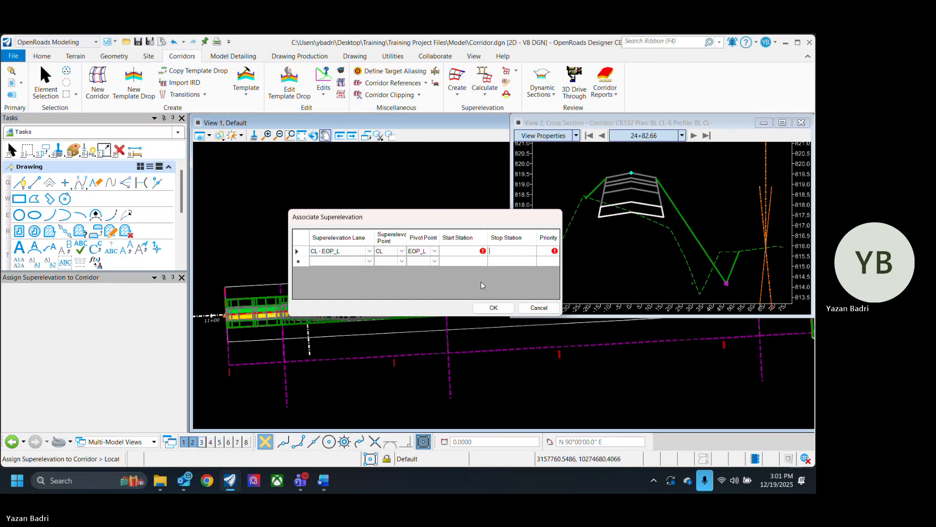
{"action": "left_click", "coordinate": [471, 250]}
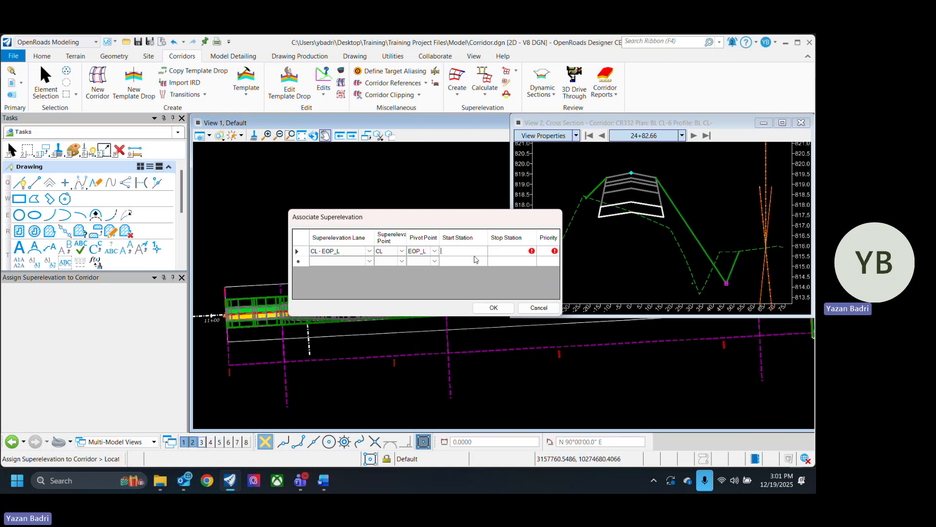
{"action": "left_click", "coordinate": [509, 251]}
{"action": "left_click", "coordinate": [483, 251]}
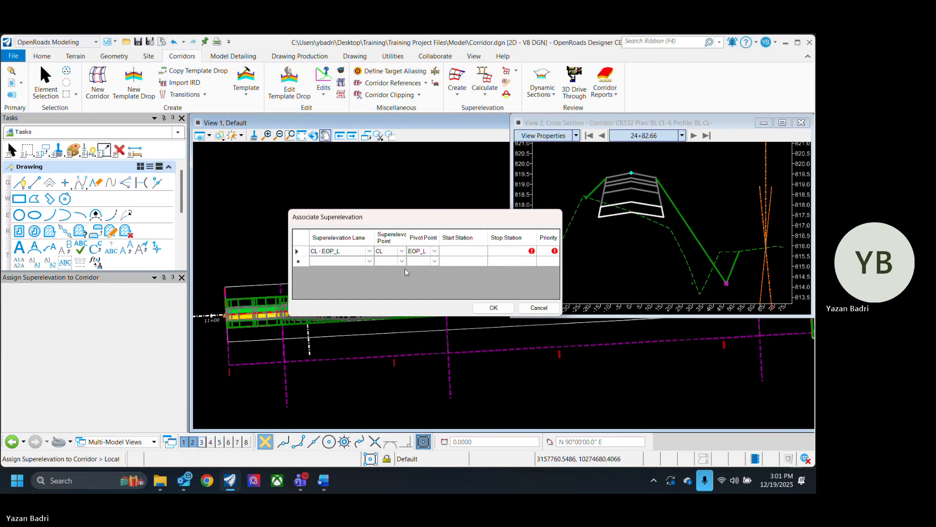
Step: Add a second association for lane CL - EOP_R with superelevation point CL and pivot point EOP_R, and try to accept the table
{"action": "left_click", "coordinate": [341, 261]}
{"action": "left_click", "coordinate": [369, 261]}
{"action": "left_click", "coordinate": [351, 278]}
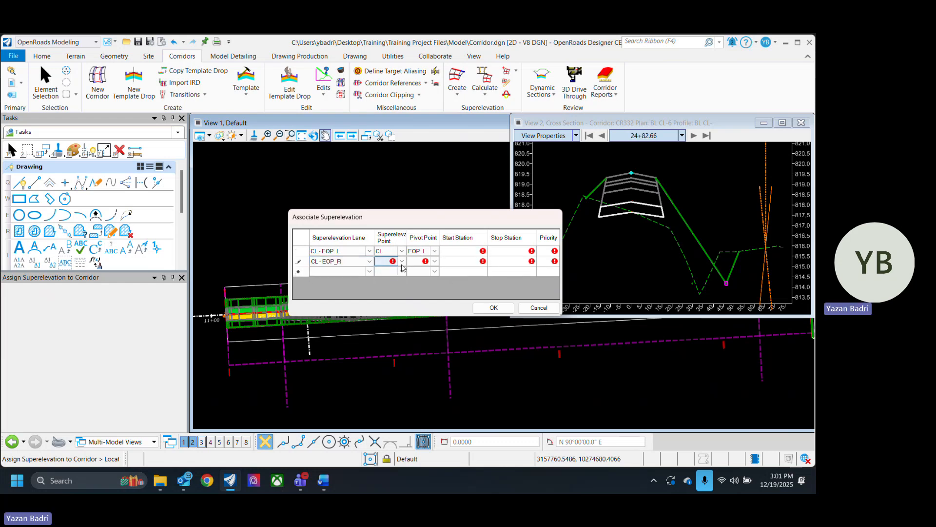
{"action": "left_click", "coordinate": [402, 261]}
{"action": "left_click", "coordinate": [388, 271]}
{"action": "left_click", "coordinate": [433, 262]}
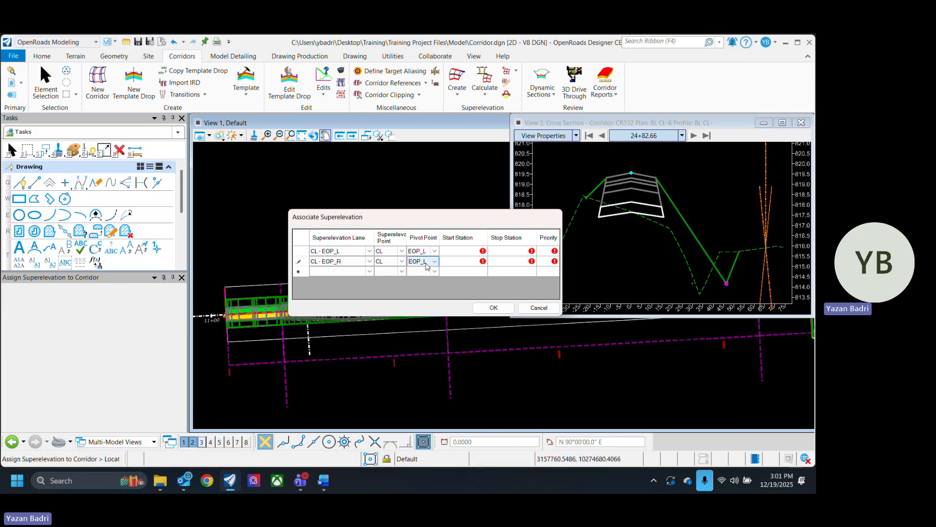
{"action": "left_click", "coordinate": [425, 280]}
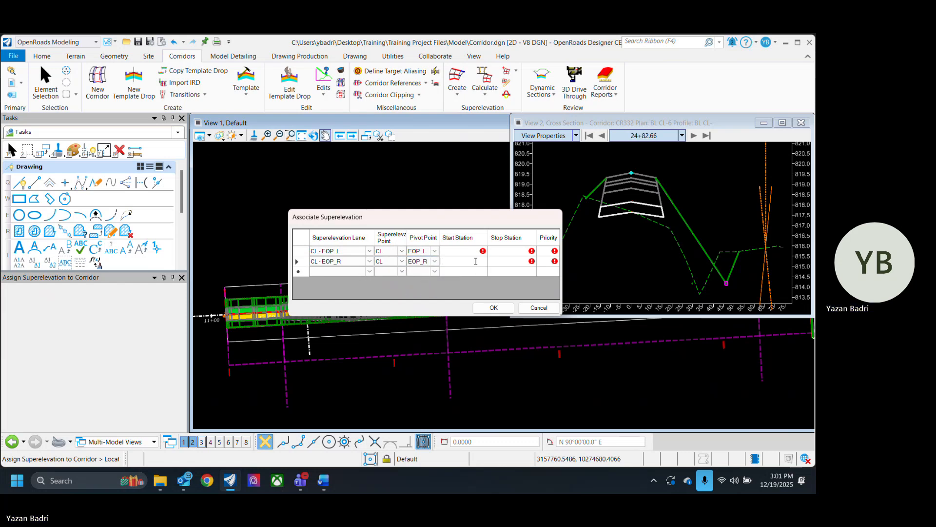
{"action": "left_click", "coordinate": [495, 308]}
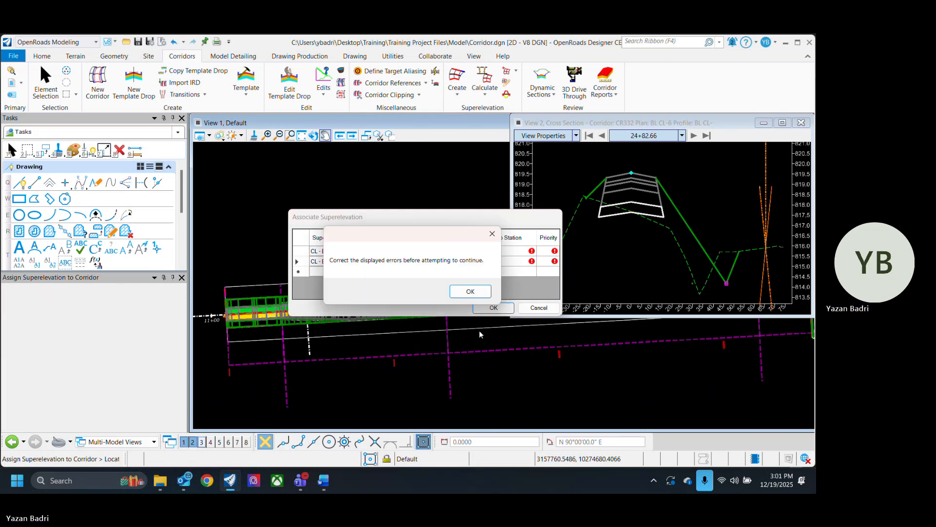
{"action": "left_click", "coordinate": [469, 292]}
Step: Set the start station of both superelevation lanes to 11+00
{"action": "left_click", "coordinate": [465, 250]}
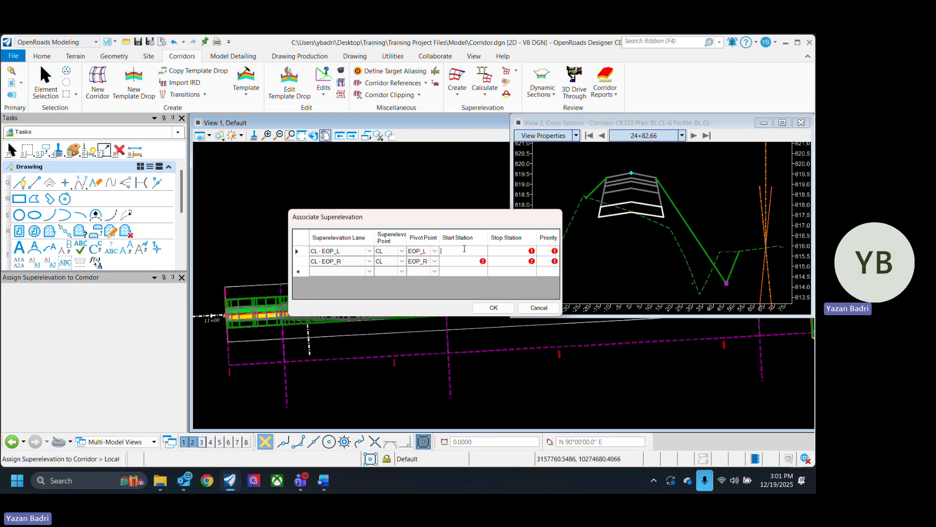
{"action": "type", "text": "11+00"}
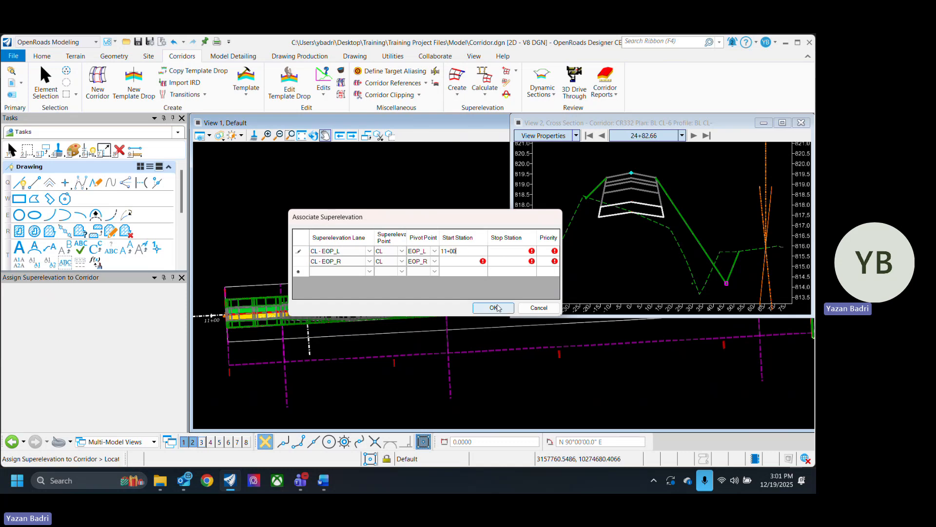
{"action": "left_click", "coordinate": [469, 260]}
{"action": "type", "text": "11+00"}
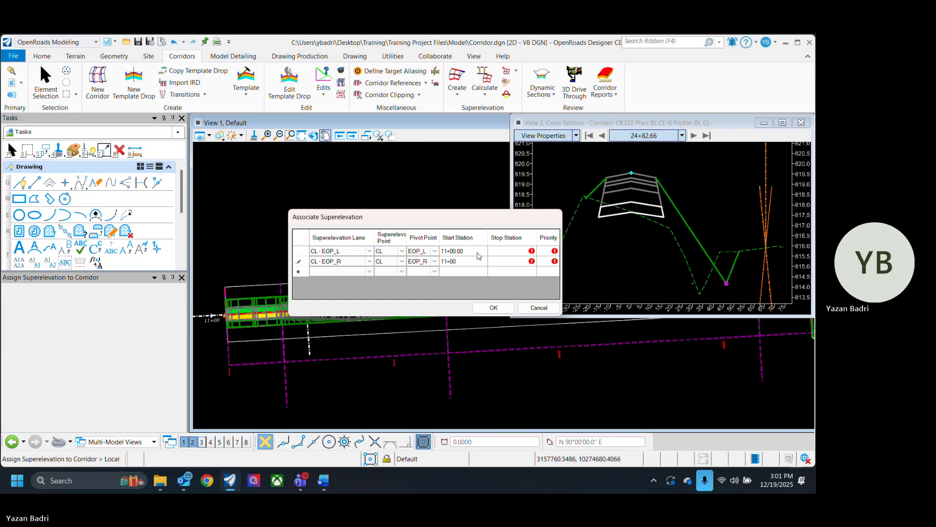
Step: Set the stop station of both superelevation lanes to 16+00 and try to accept the table
{"action": "left_click", "coordinate": [498, 251]}
{"action": "left_click_drag", "start_coordinate": [441, 225], "coordinate": [339, 173]}
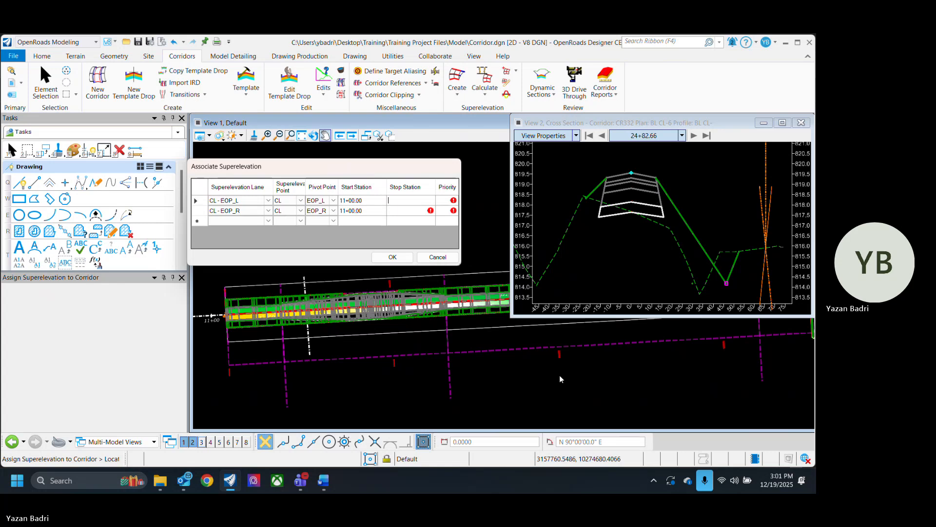
{"action": "left_click", "coordinate": [392, 257]}
{"action": "left_click", "coordinate": [470, 290]}
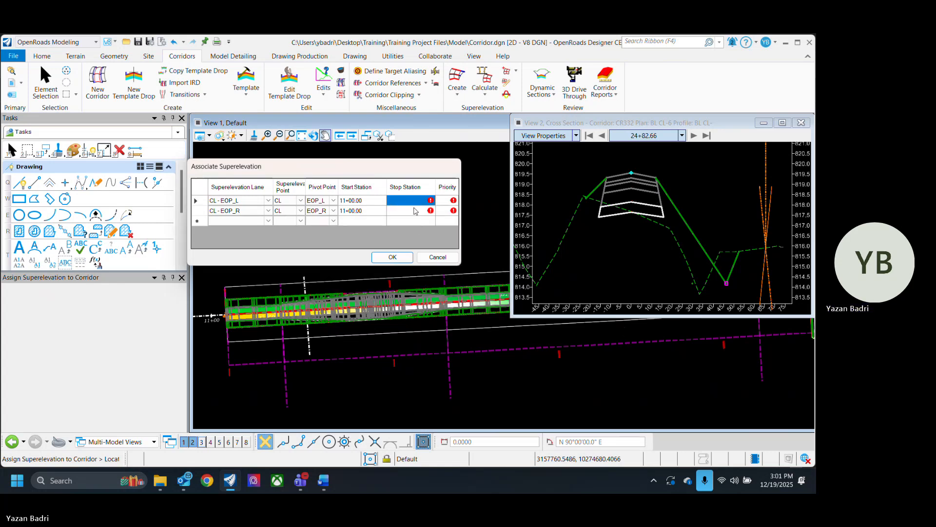
{"action": "left_click", "coordinate": [409, 200]}
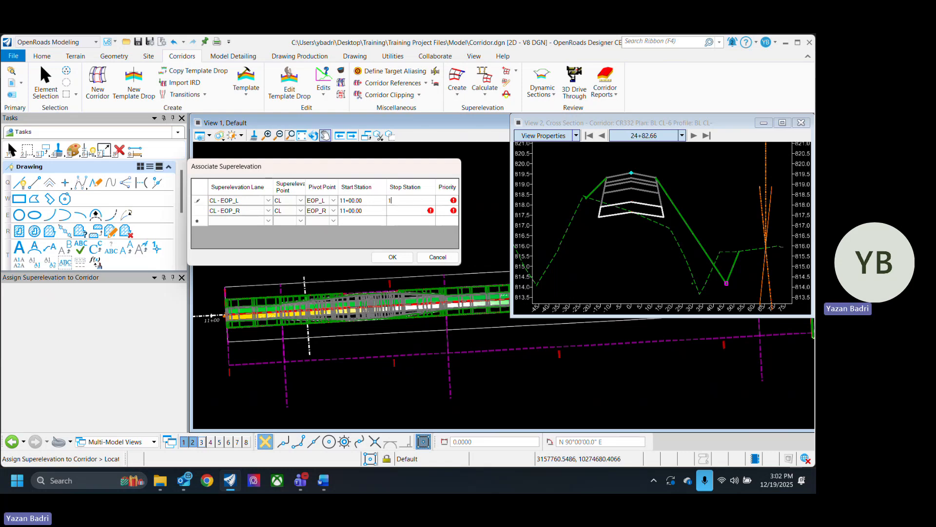
{"action": "left_click", "coordinate": [406, 211]}
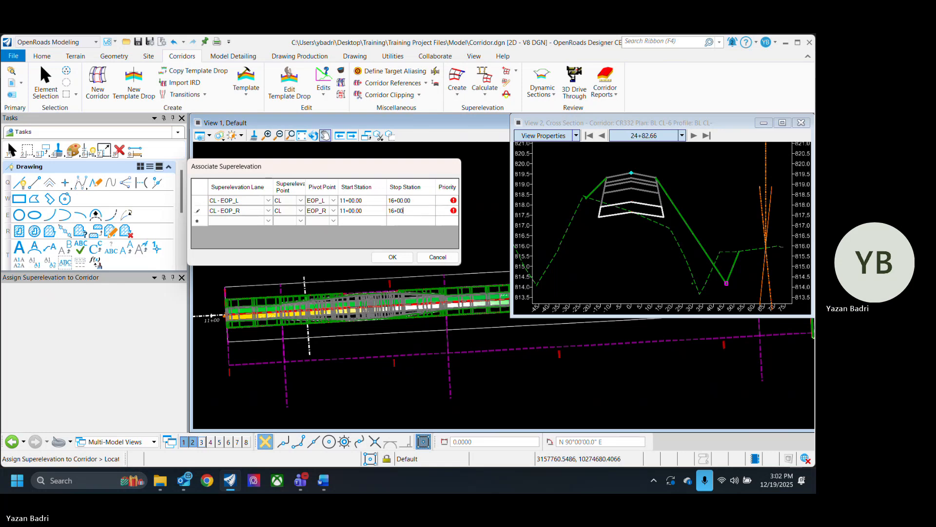
{"action": "left_click", "coordinate": [389, 260]}
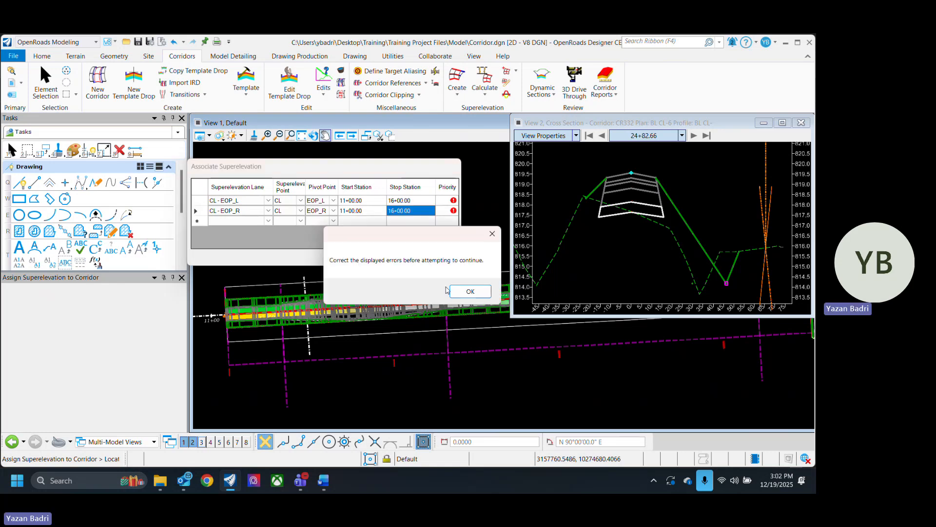
{"action": "left_click", "coordinate": [448, 289]}
Step: Set the priority of both lanes, with 1 for CL - EOP_L, and apply the superelevation association to the corridor
{"action": "left_click", "coordinate": [447, 201]}
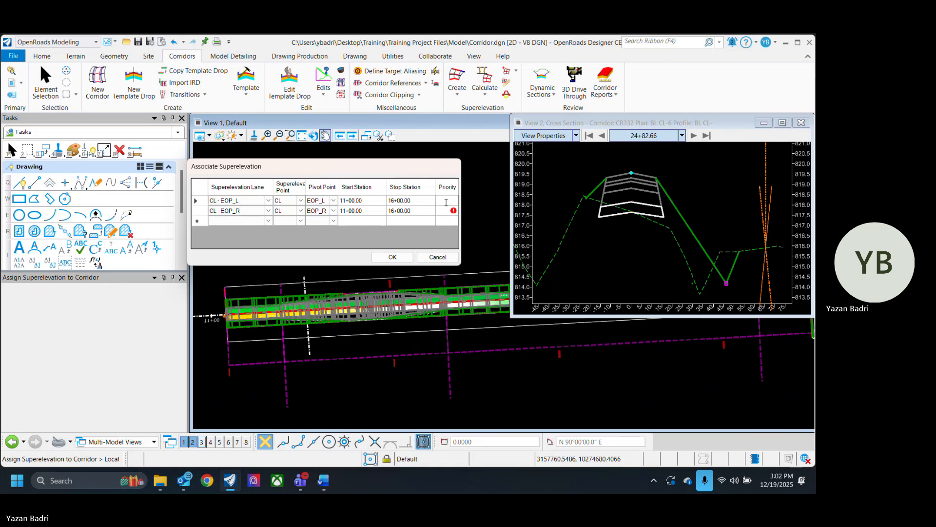
{"action": "left_click", "coordinate": [443, 212]}
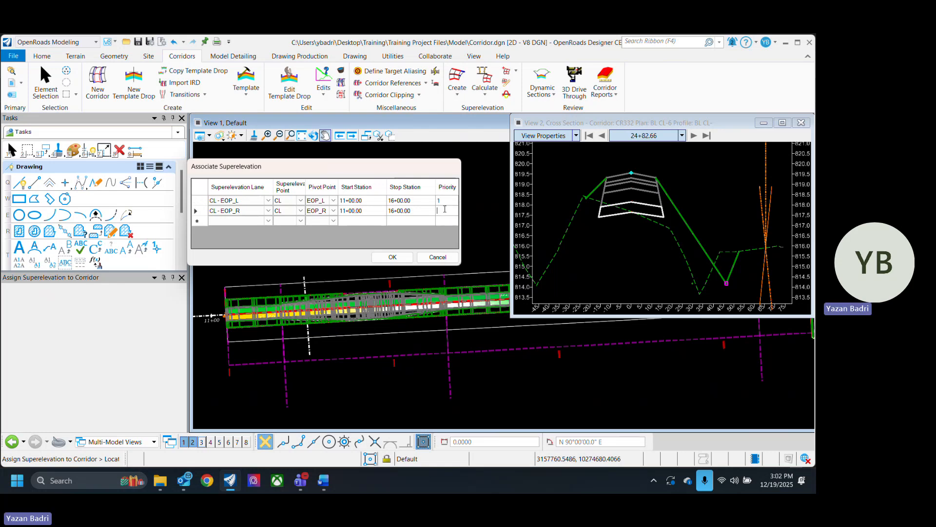
{"action": "left_click", "coordinate": [408, 254]}
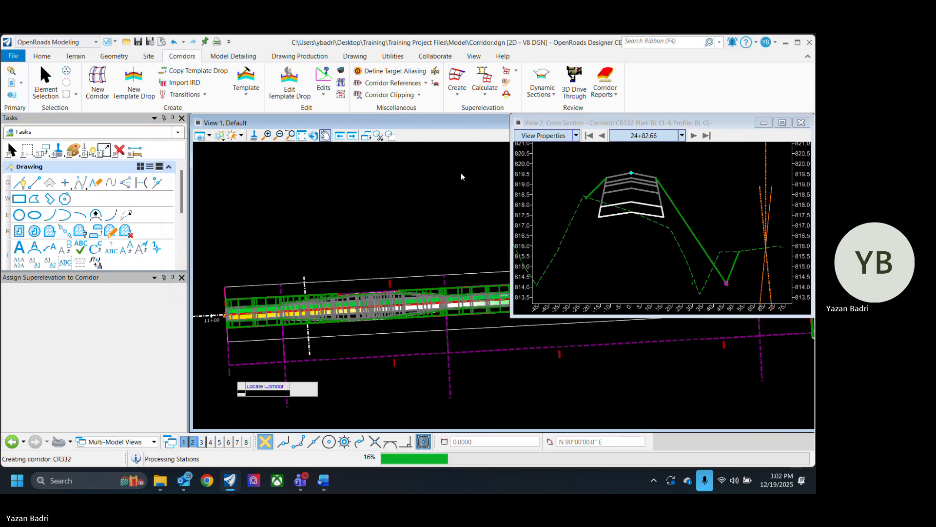
{"action": "left_click", "coordinate": [45, 81]}
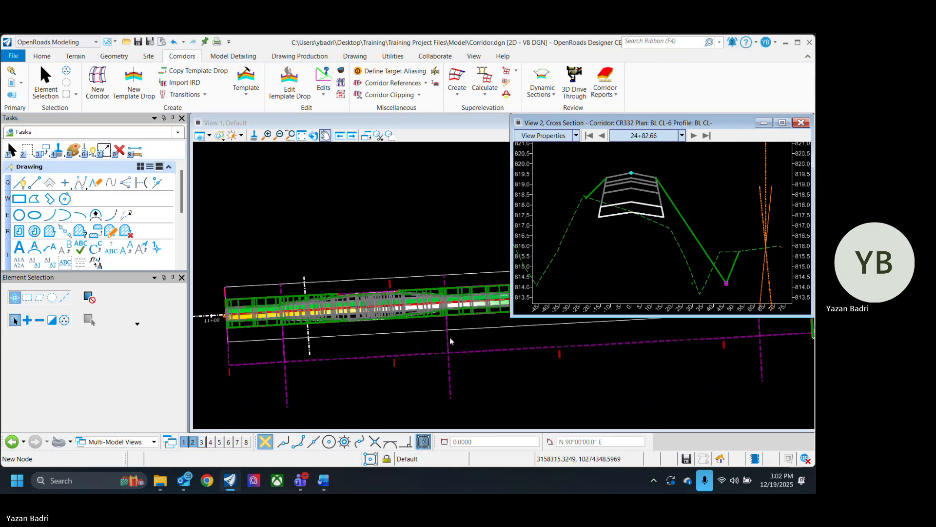
Step: Examine the superelevation lanes in plan along the whole corridor, from its start to the end near 50+00
{"action": "scroll", "coordinate": [324, 360], "scroll_direction": "down", "scroll_amount": 10}
{"action": "scroll", "coordinate": [381, 354], "scroll_direction": "up", "scroll_amount": 12}
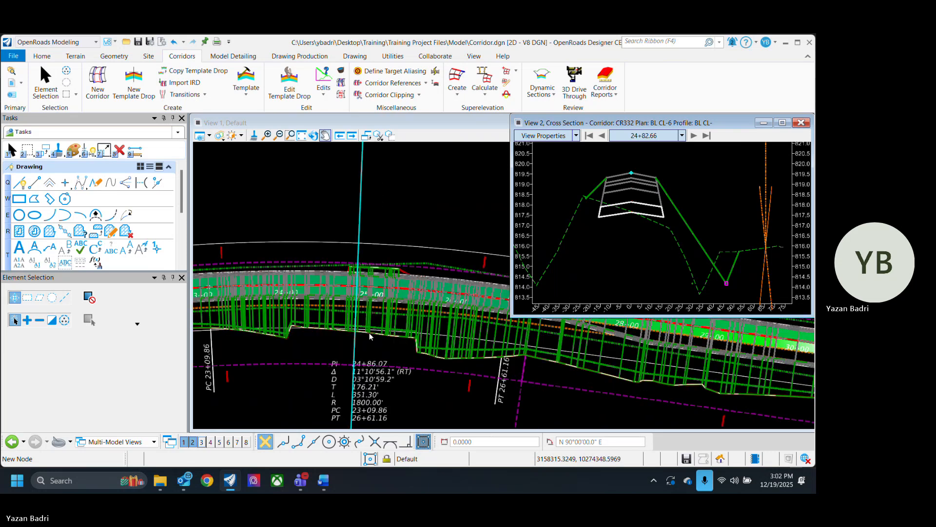
{"action": "scroll", "coordinate": [368, 335], "scroll_direction": "down", "scroll_amount": 4}
{"action": "scroll", "coordinate": [407, 329], "scroll_direction": "up", "scroll_amount": 7}
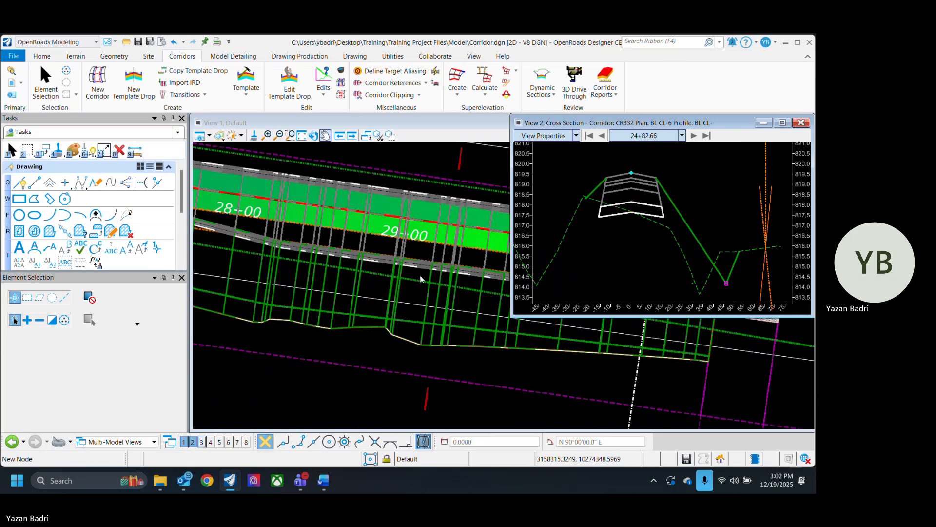
{"action": "scroll", "coordinate": [420, 279], "scroll_direction": "down", "scroll_amount": 5}
{"action": "scroll", "coordinate": [337, 322], "scroll_direction": "up", "scroll_amount": 7}
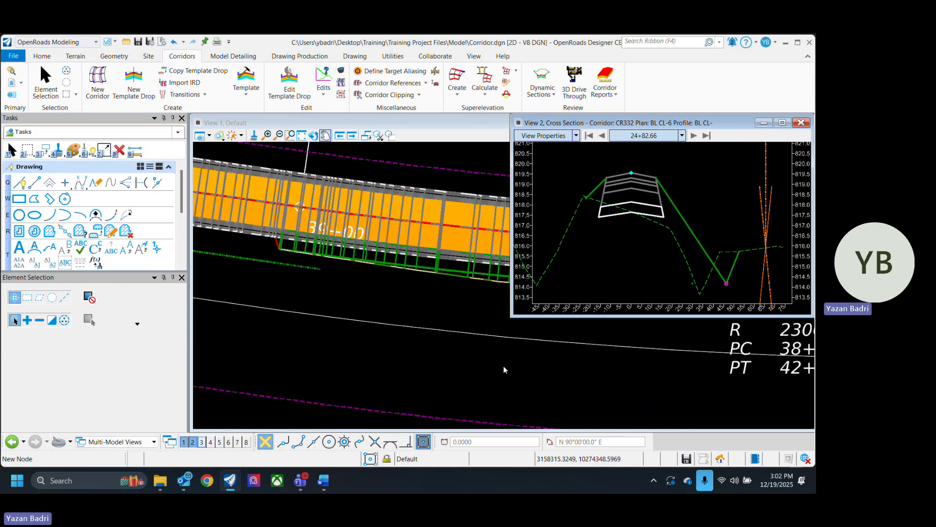
{"action": "scroll", "coordinate": [504, 369], "scroll_direction": "down", "scroll_amount": 3}
{"action": "scroll", "coordinate": [516, 356], "scroll_direction": "up", "scroll_amount": 3}
{"action": "scroll", "coordinate": [527, 348], "scroll_direction": "down", "scroll_amount": 4}
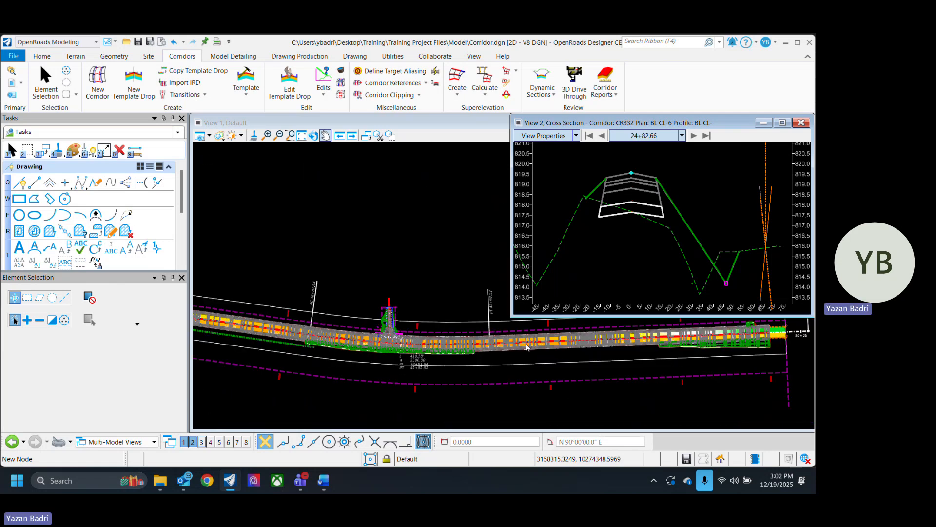
{"action": "middle_click", "coordinate": [764, 362]}
{"action": "scroll", "coordinate": [805, 341], "scroll_direction": "up", "scroll_amount": 5}
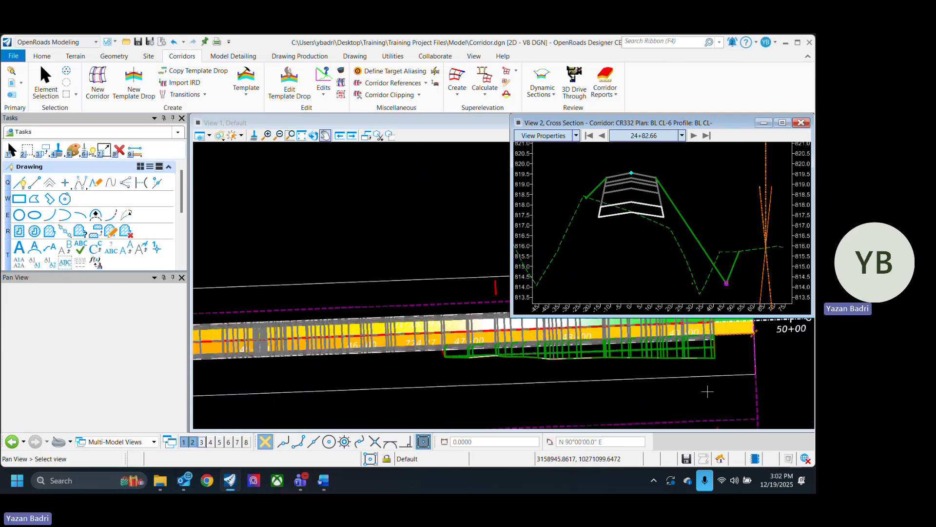
{"action": "scroll", "coordinate": [741, 376], "scroll_direction": "down", "scroll_amount": 6}
{"action": "scroll", "coordinate": [520, 399], "scroll_direction": "up", "scroll_amount": 5}
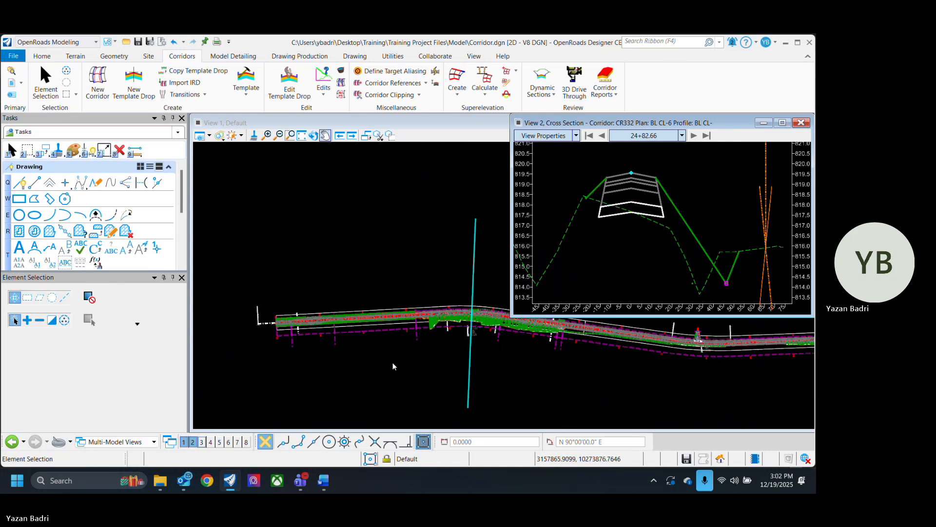
Step: Locate the cross section at about station 16+64.69 by picking a point in the plan view
{"action": "left_click", "coordinate": [393, 240]}
{"action": "left_click", "coordinate": [605, 136]}
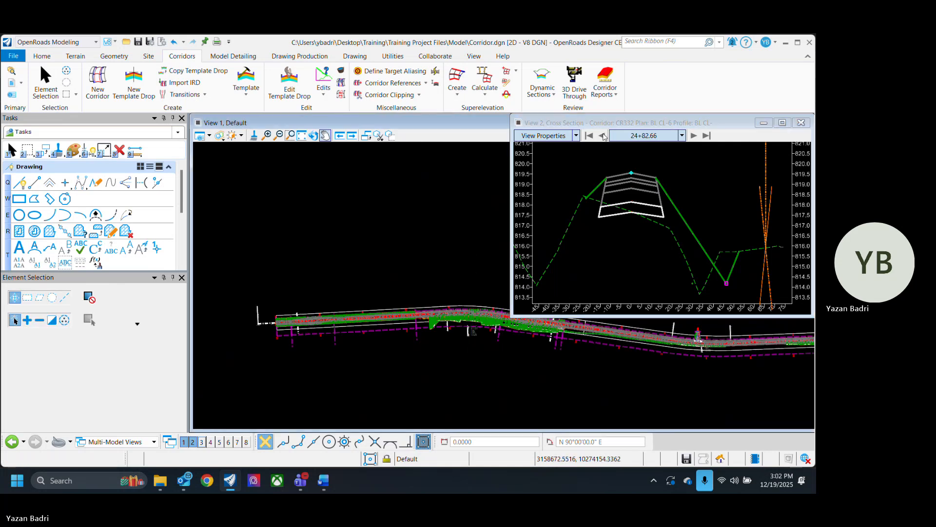
{"action": "right_click", "coordinate": [626, 240]}
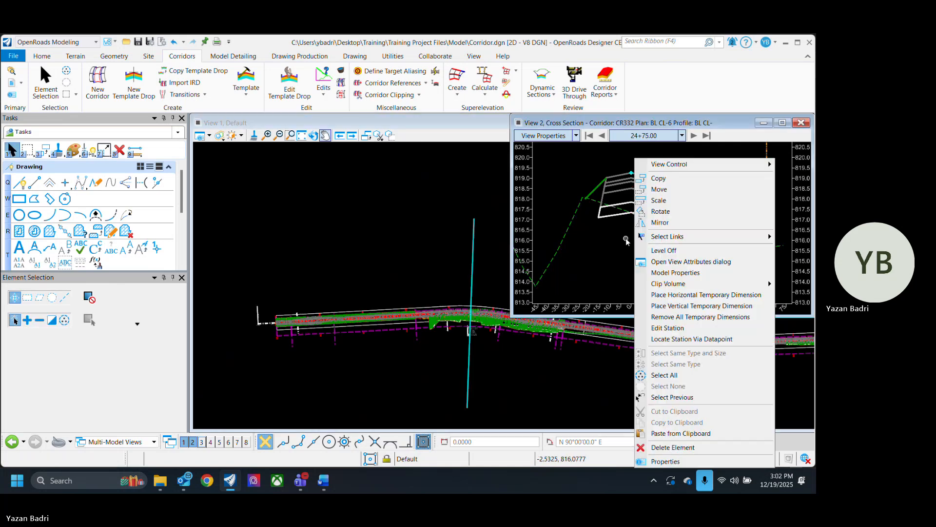
{"action": "left_click", "coordinate": [685, 339]}
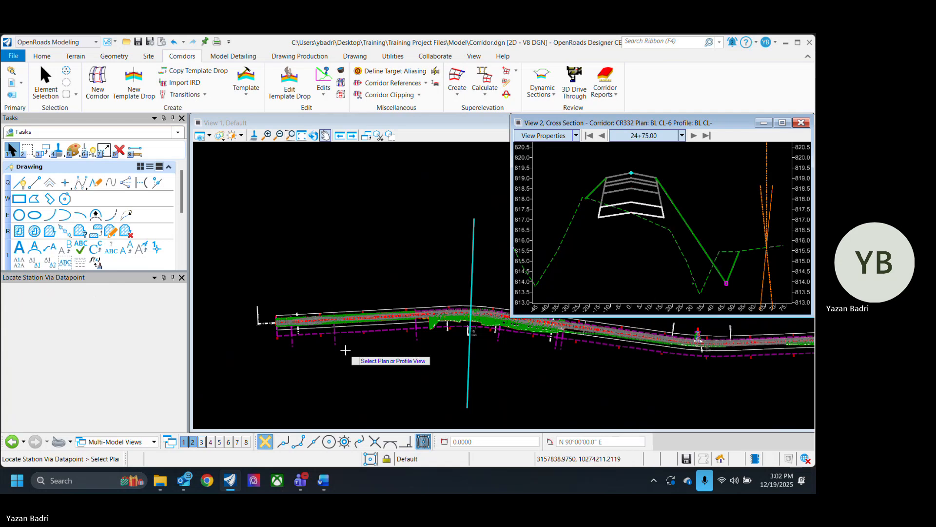
{"action": "left_click", "coordinate": [351, 373]}
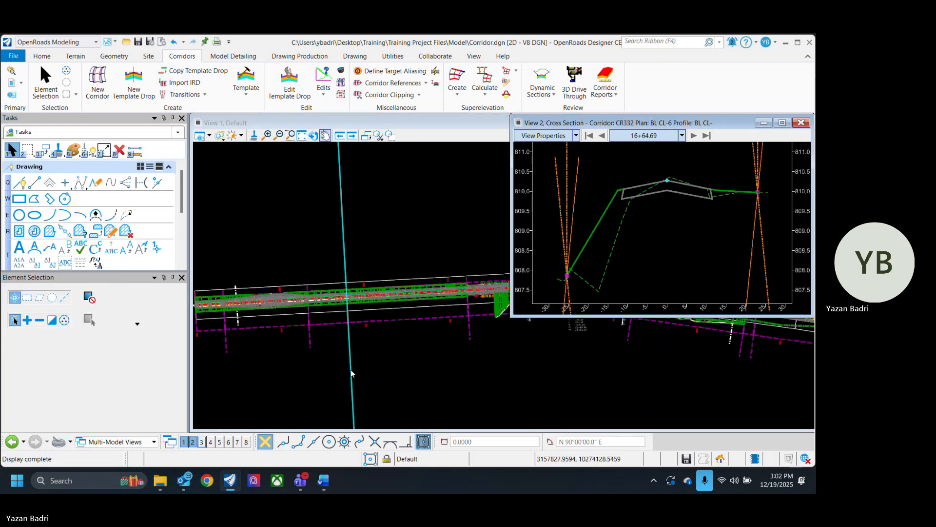
Step: Move the displayed cross section to about station 14+15.79 by picking a point in plan
{"action": "scroll", "coordinate": [429, 347], "scroll_direction": "up", "scroll_amount": 1}
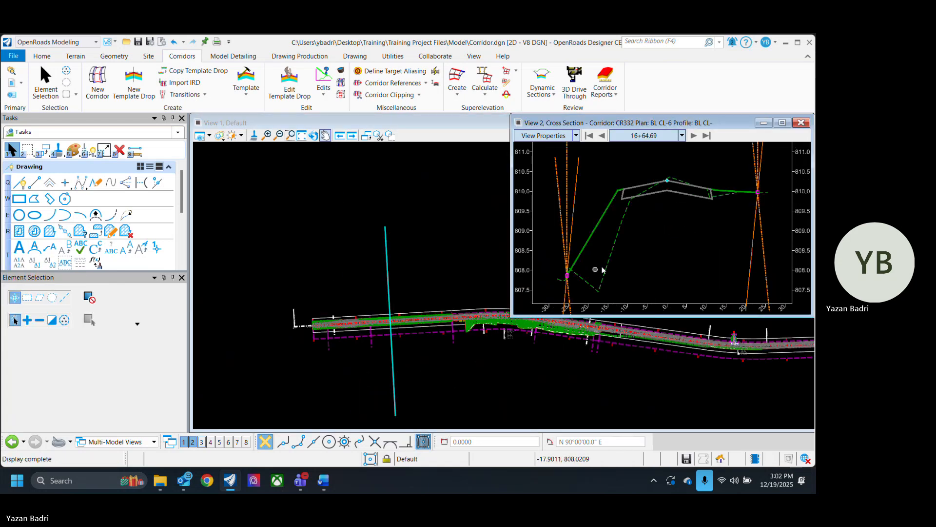
{"action": "scroll", "coordinate": [362, 333], "scroll_direction": "up", "scroll_amount": 2}
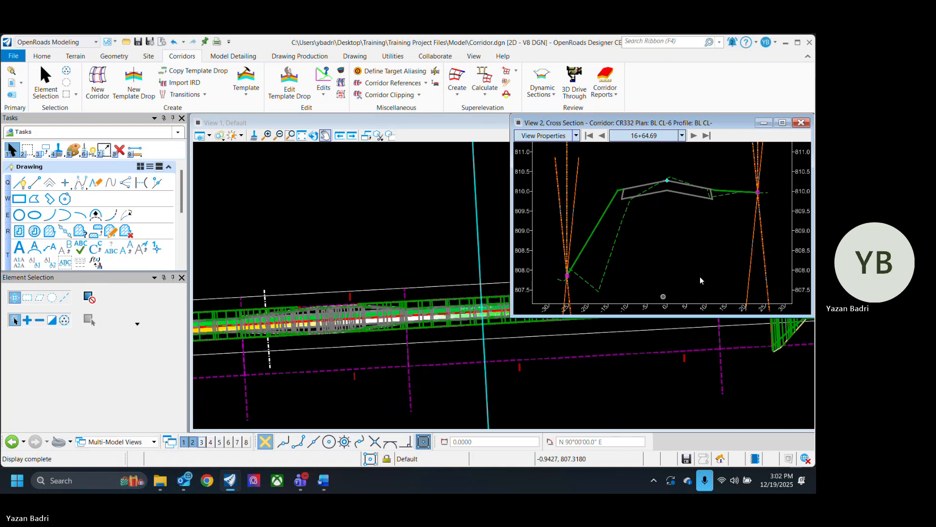
{"action": "right_click", "coordinate": [661, 290]}
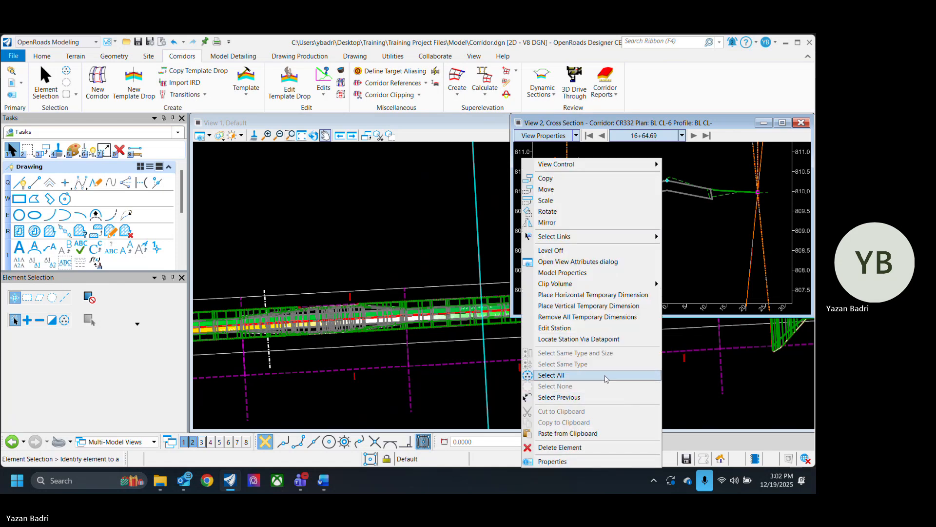
{"action": "left_click", "coordinate": [600, 338]}
{"action": "left_click", "coordinate": [367, 401]}
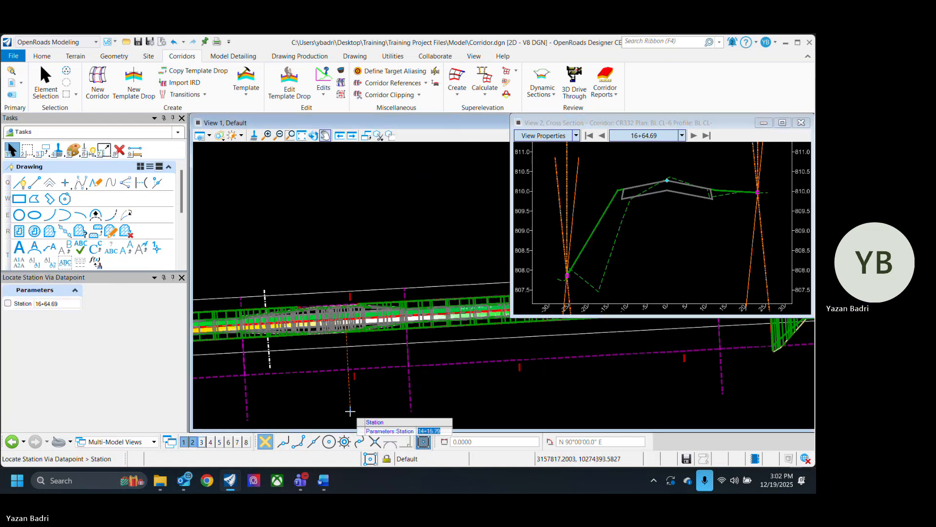
{"action": "left_click", "coordinate": [351, 415]}
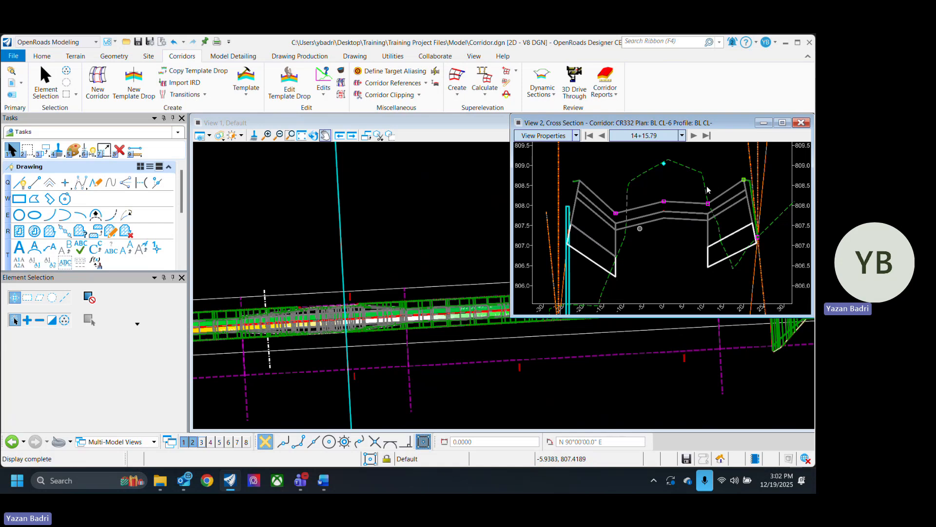
Step: Go forward station by station through the cross sections to 15+27.98 and examine the lane slopes
{"action": "left_click", "coordinate": [693, 136]}
{"action": "left_click", "coordinate": [697, 139]}
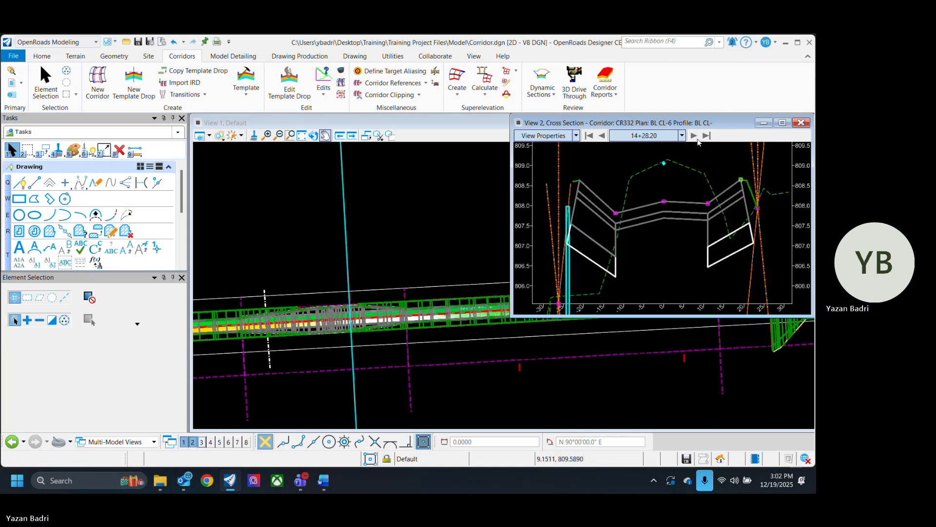
{"action": "left_click", "coordinate": [697, 139]}
{"action": "left_click", "coordinate": [697, 138]}
{"action": "left_click", "coordinate": [698, 139]}
{"action": "left_click", "coordinate": [698, 139]}
{"action": "left_click", "coordinate": [697, 139]}
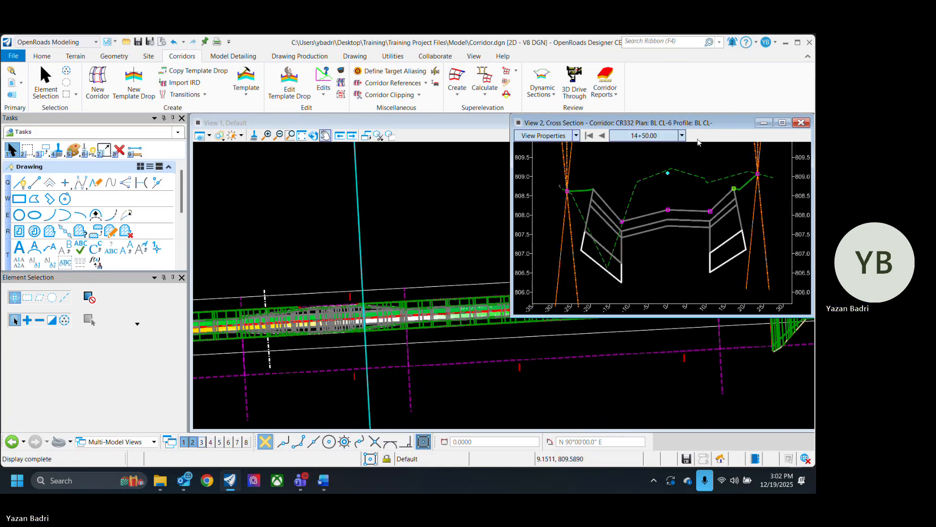
{"action": "left_click", "coordinate": [697, 139]}
{"action": "left_click", "coordinate": [698, 138]}
{"action": "left_click", "coordinate": [697, 139]}
{"action": "left_click", "coordinate": [697, 138]}
{"action": "left_click", "coordinate": [697, 139]}
{"action": "left_click", "coordinate": [695, 139]}
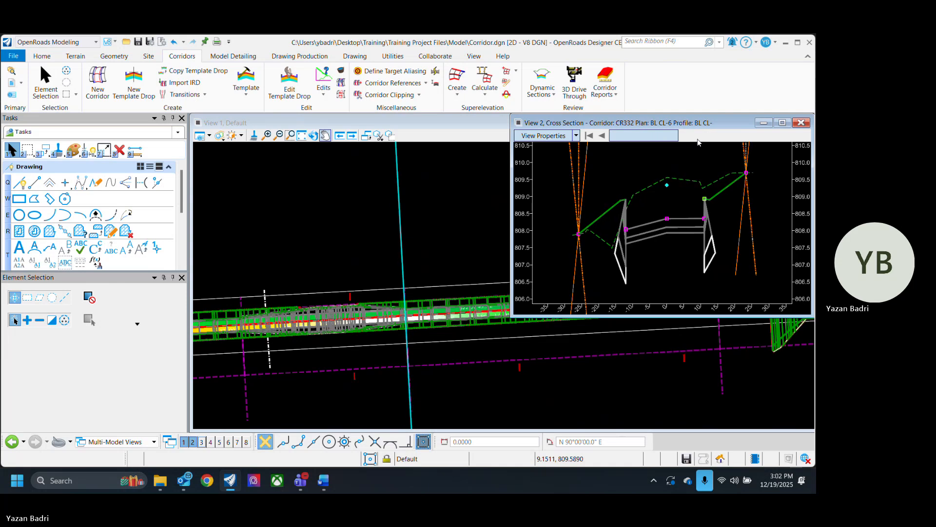
{"action": "left_click", "coordinate": [692, 139]}
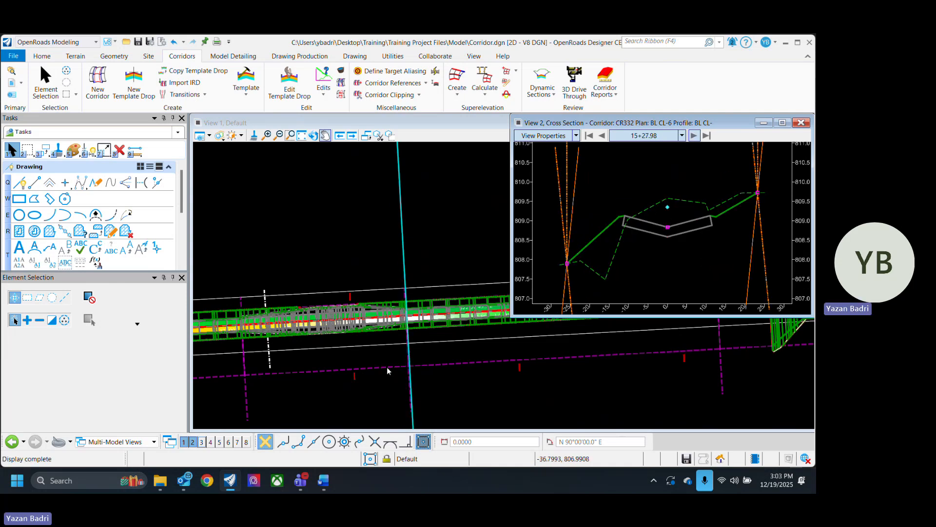
Step: Delete the superelevation section that begins at the start of the CR332 corridor
{"action": "scroll", "coordinate": [515, 364], "scroll_direction": "down", "scroll_amount": 3}
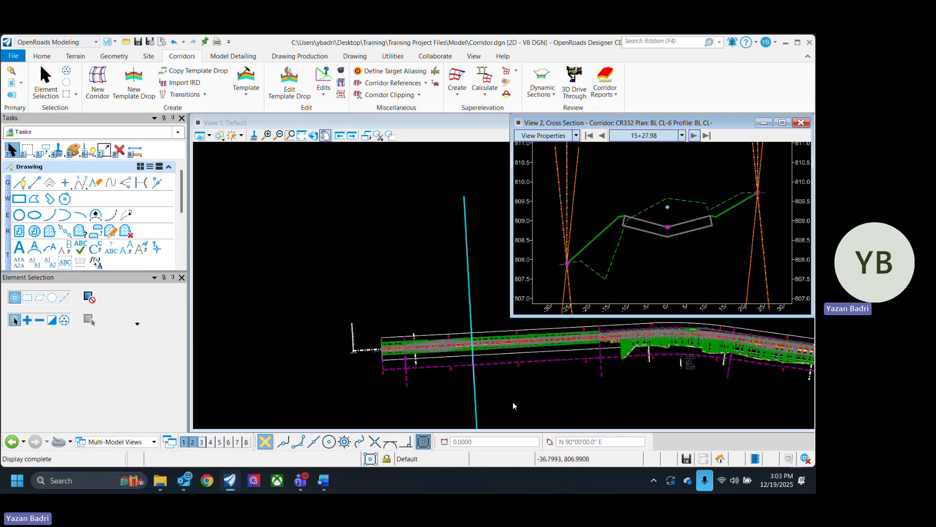
{"action": "scroll", "coordinate": [446, 386], "scroll_direction": "up", "scroll_amount": 2}
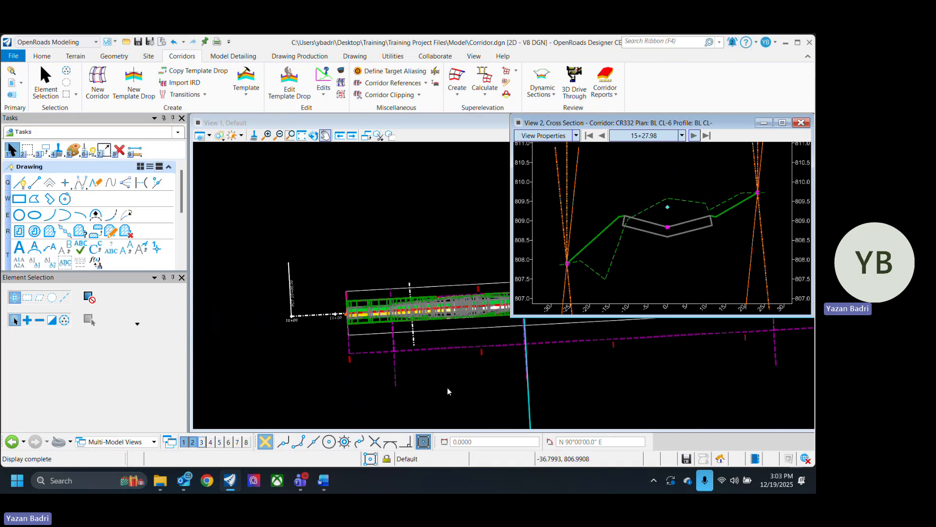
{"action": "left_click", "coordinate": [447, 332]}
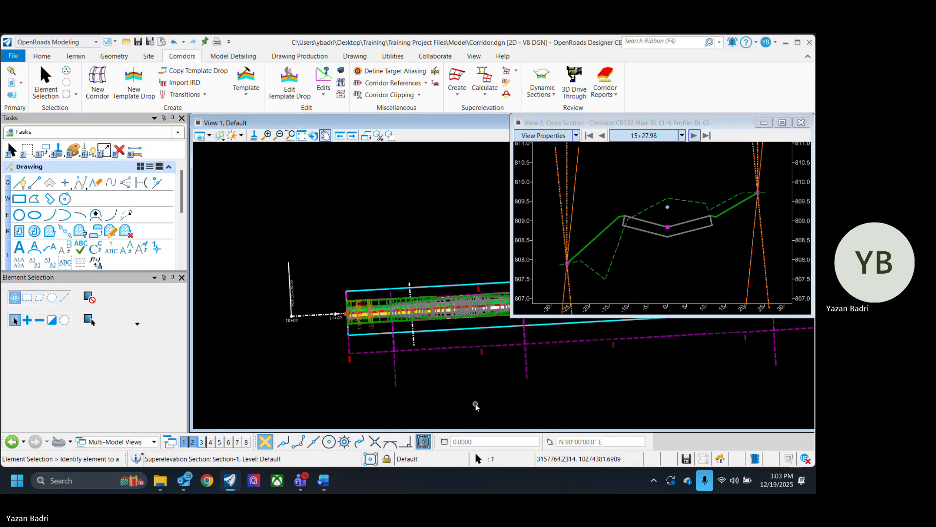
{"action": "key", "text": "Delete"}
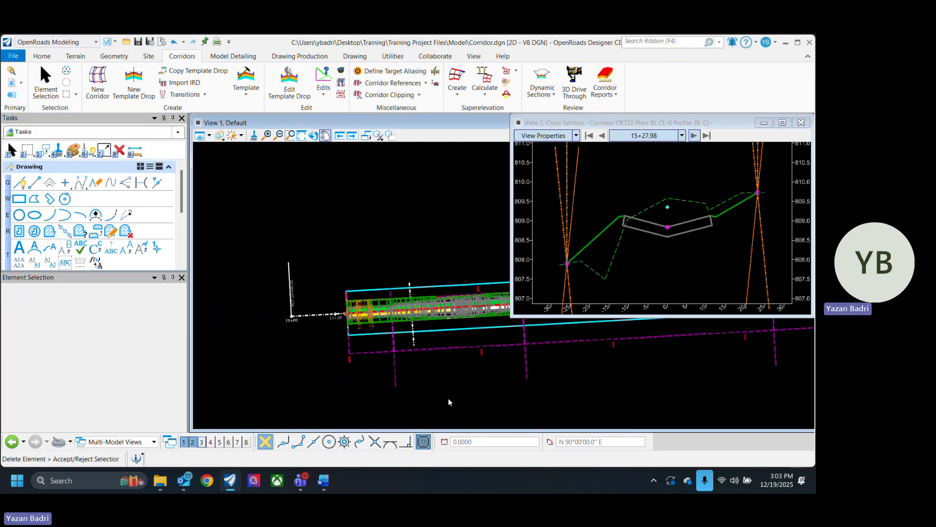
{"action": "left_click", "coordinate": [437, 236]}
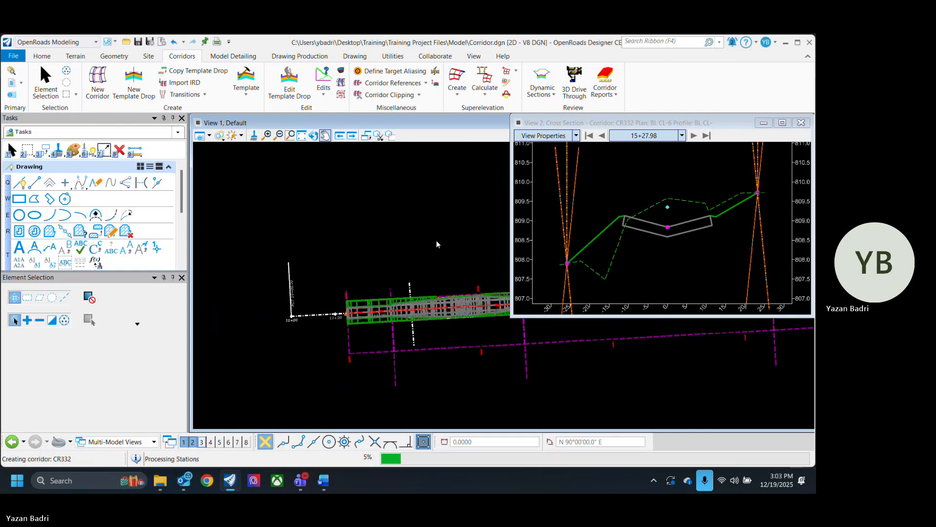
Step: Delete the remaining superelevation section around the second curve, toward the end of the corridor
{"action": "scroll", "coordinate": [280, 346], "scroll_direction": "down", "scroll_amount": 9}
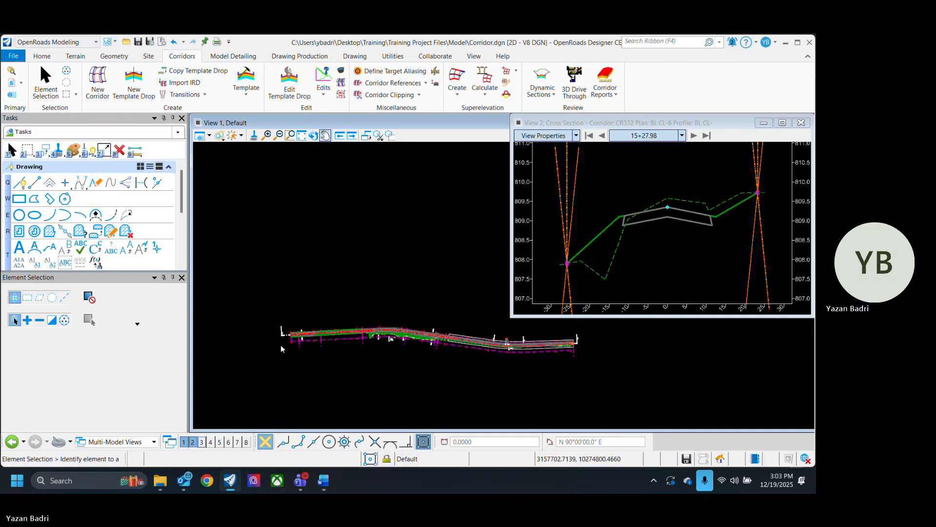
{"action": "scroll", "coordinate": [333, 332], "scroll_direction": "up", "scroll_amount": 3}
{"action": "scroll", "coordinate": [500, 349], "scroll_direction": "up", "scroll_amount": 4}
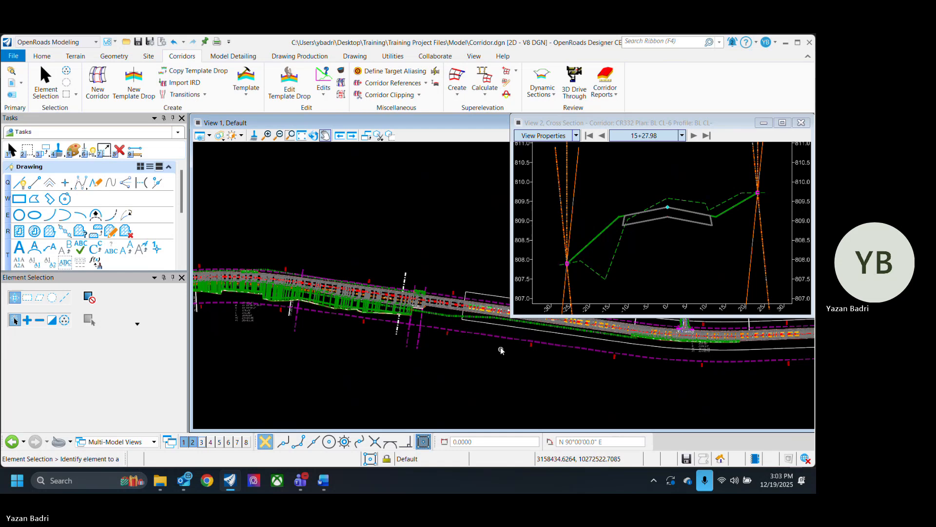
{"action": "left_click", "coordinate": [489, 294]}
{"action": "key", "text": "Delete"}
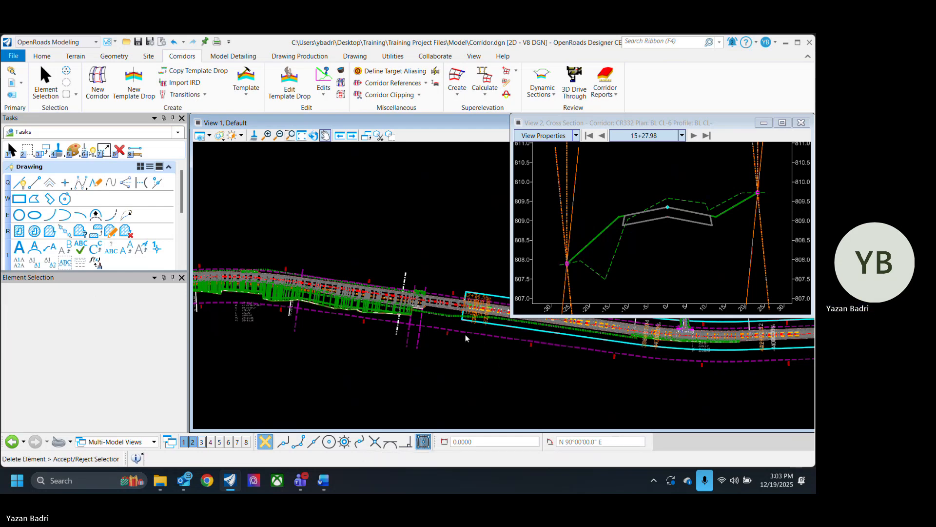
{"action": "left_click", "coordinate": [474, 379]}
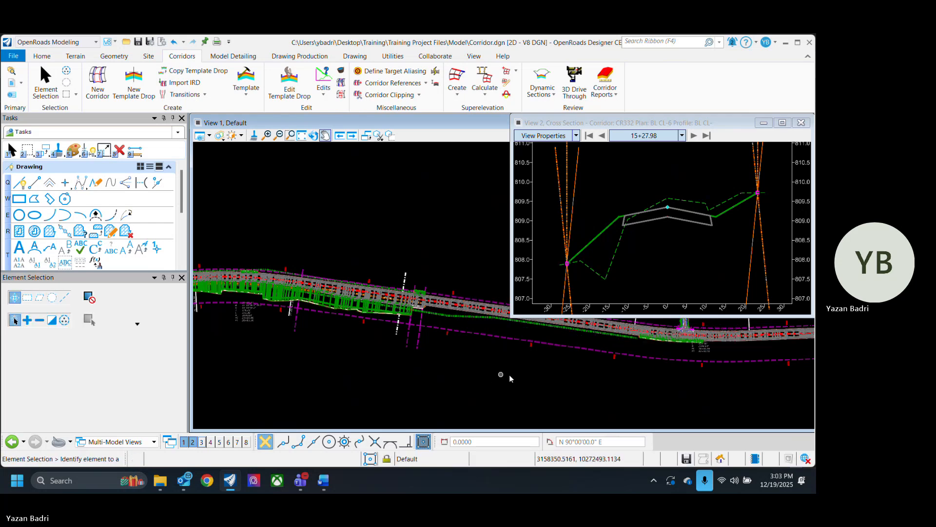
Step: Begin creating new superelevation sections with the name Section, using the corridor's baseline alignment
{"action": "scroll", "coordinate": [610, 390], "scroll_direction": "down", "scroll_amount": 5}
{"action": "scroll", "coordinate": [383, 291], "scroll_direction": "up", "scroll_amount": 3}
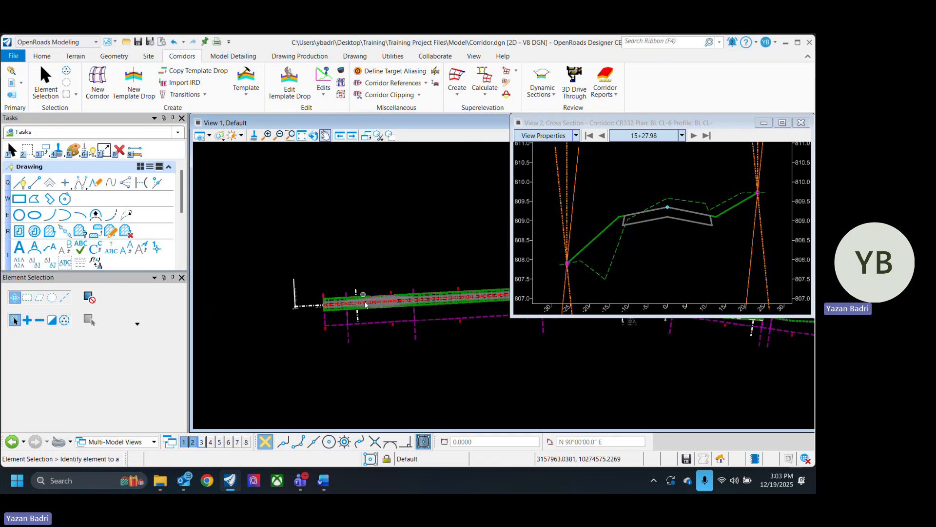
{"action": "left_click", "coordinate": [457, 81]}
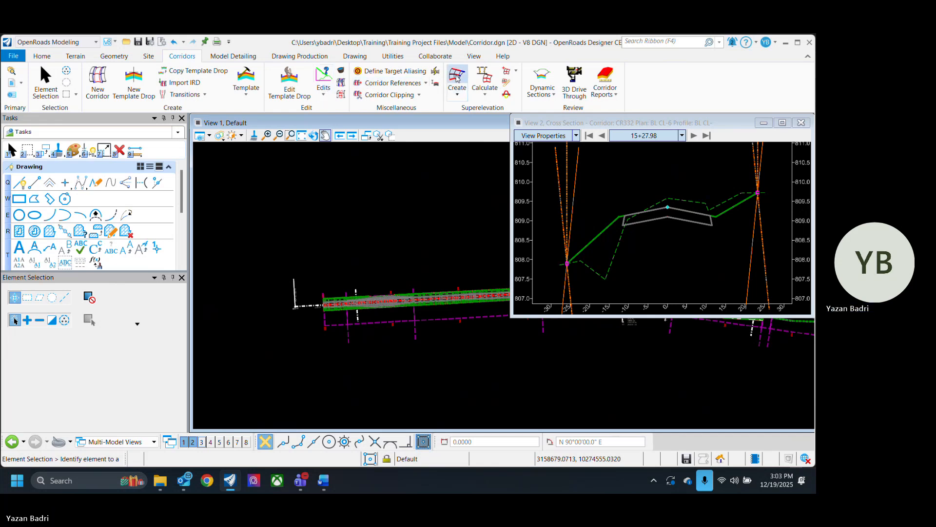
{"action": "key", "text": "Return"}
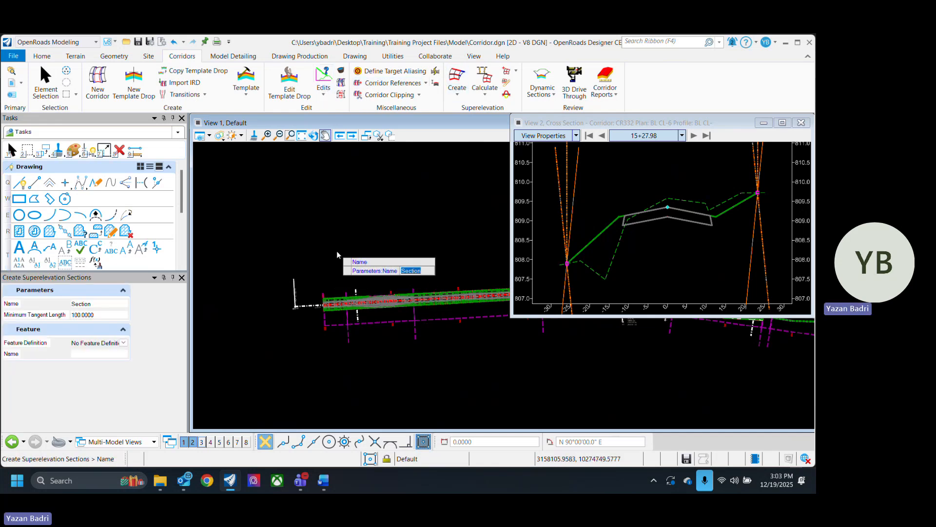
{"action": "key", "text": "Return"}
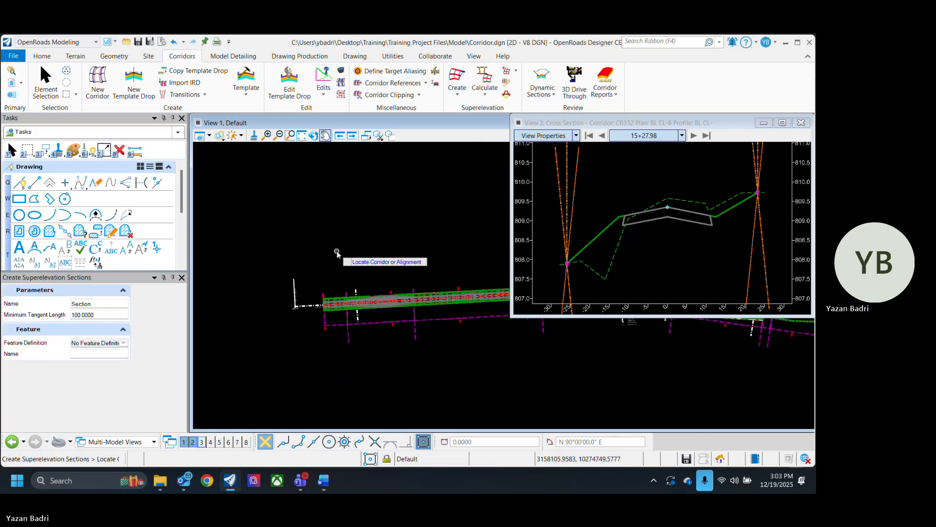
{"action": "left_click", "coordinate": [311, 303]}
Step: Set the superelevation sections' start station to 10+00.00 and end station to 50+16.79
{"action": "key", "text": "Return"}
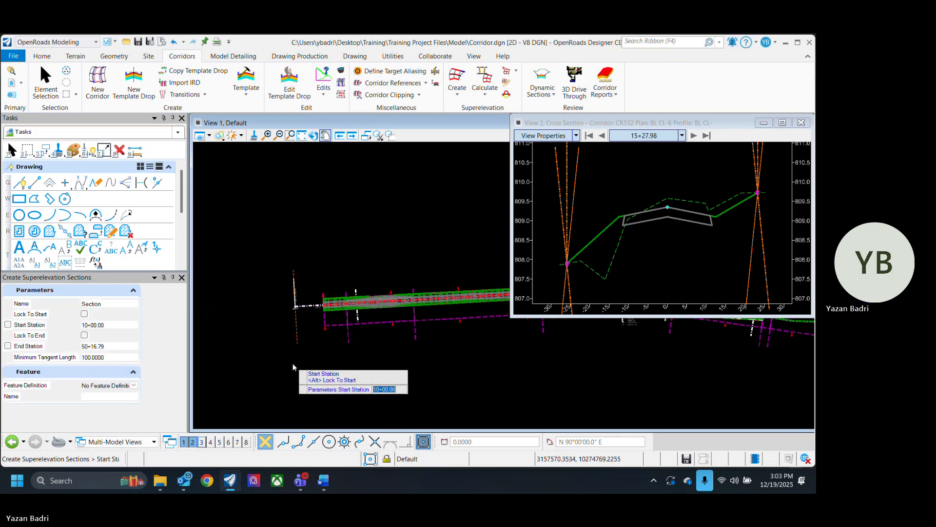
{"action": "scroll", "coordinate": [299, 375], "scroll_direction": "down", "scroll_amount": 5}
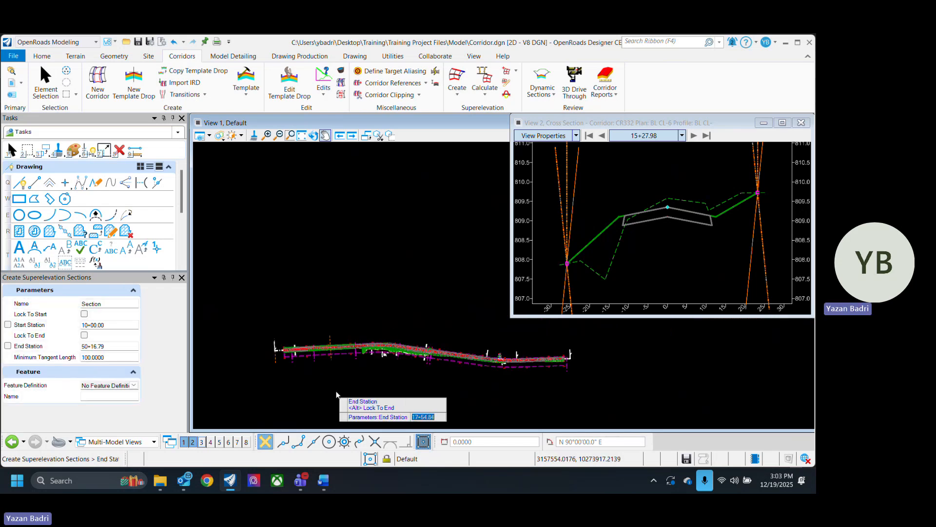
{"action": "left_click", "coordinate": [605, 400]}
{"action": "scroll", "coordinate": [287, 372], "scroll_direction": "up", "scroll_amount": 4}
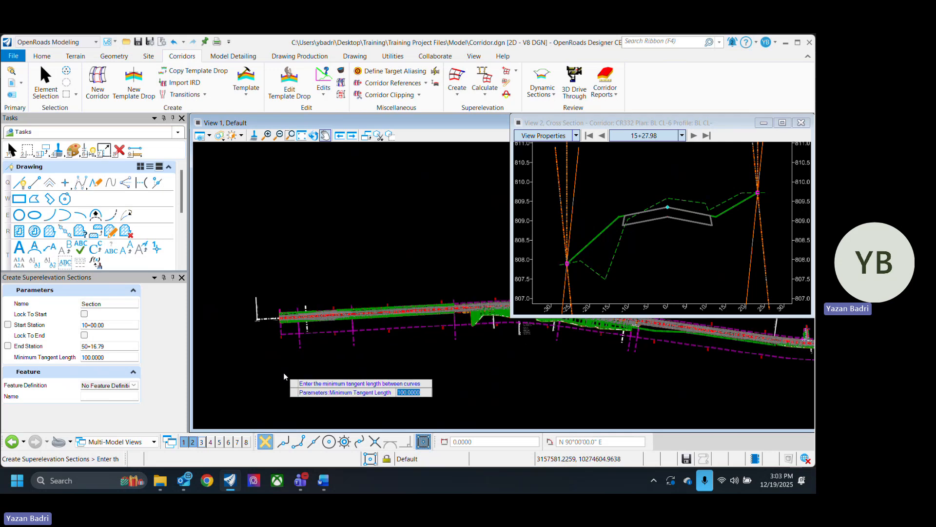
Step: Accept a minimum tangent length of 100.0000 and the Template lane creation method for the superelevation sections
{"action": "left_click", "coordinate": [288, 369]}
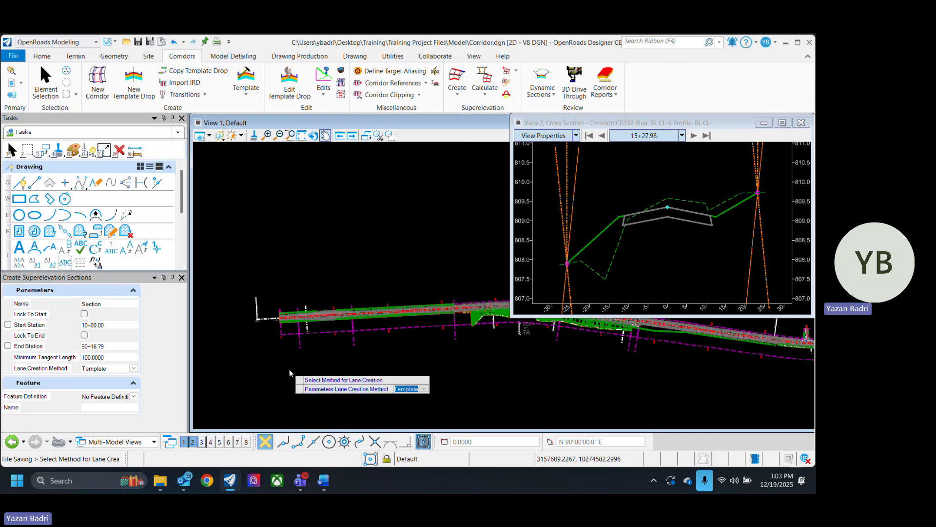
{"action": "left_click", "coordinate": [289, 369]}
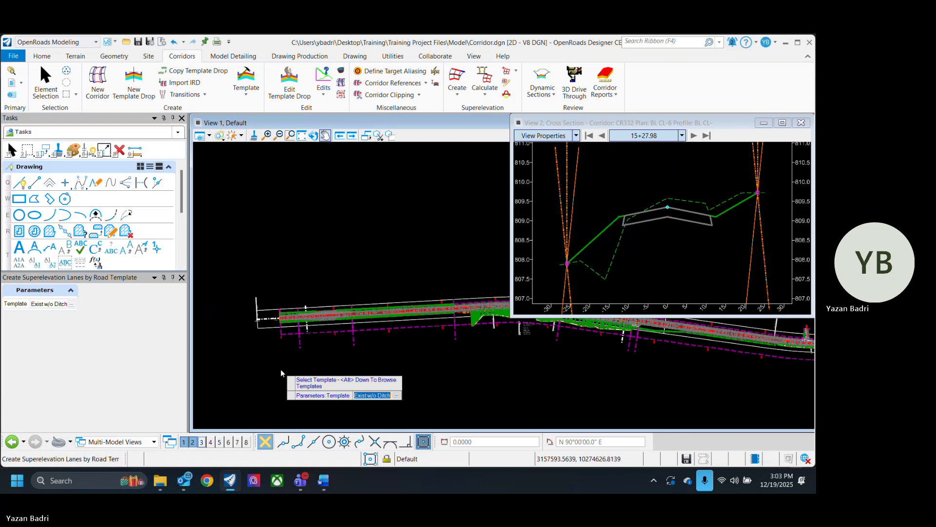
Step: Create the superelevation lanes from the Exist w/o Ditch template in TxDOT Templates, Roadway Templates, Ashpalt, and end the command
{"action": "key", "text": "alt+Down"}
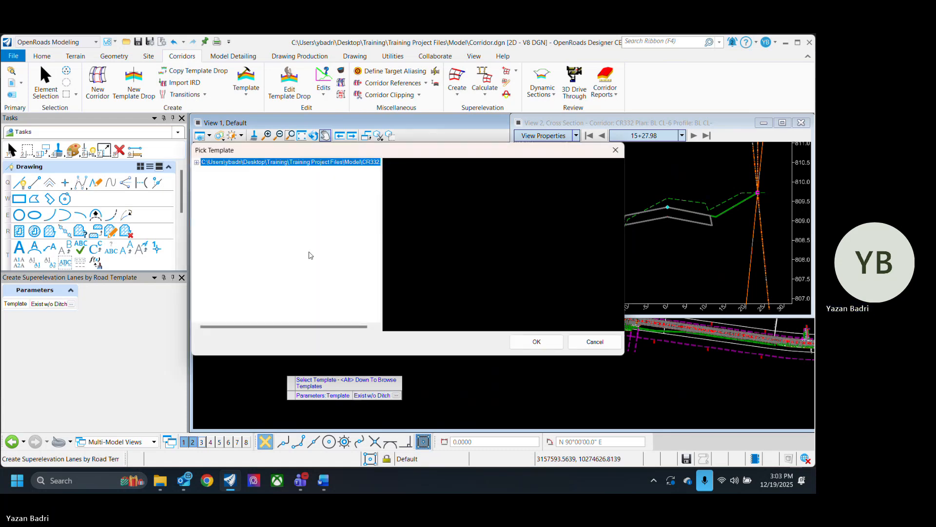
{"action": "left_click", "coordinate": [197, 162]}
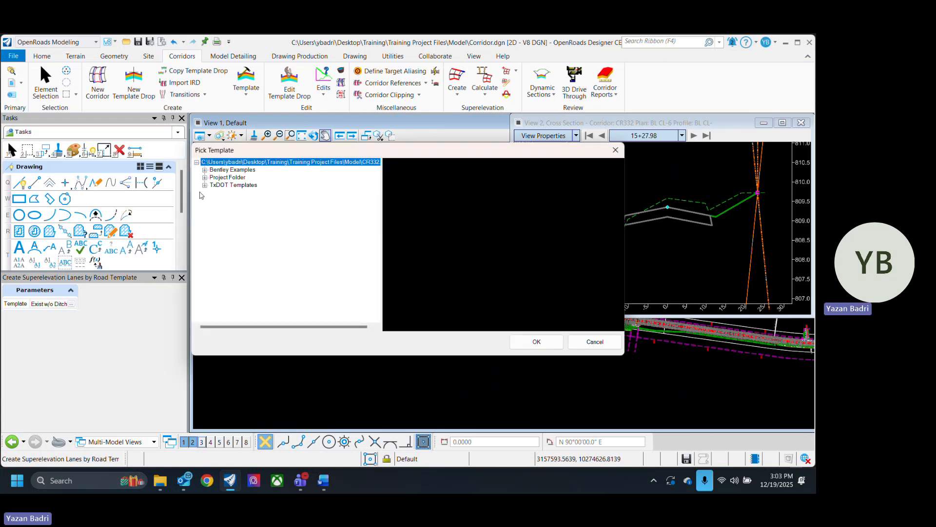
{"action": "left_click", "coordinate": [205, 185]}
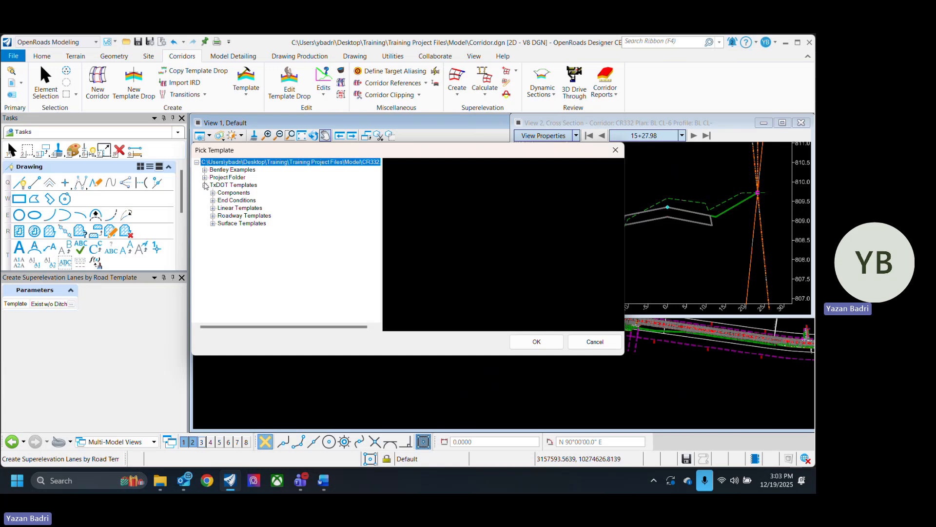
{"action": "left_click", "coordinate": [212, 216]}
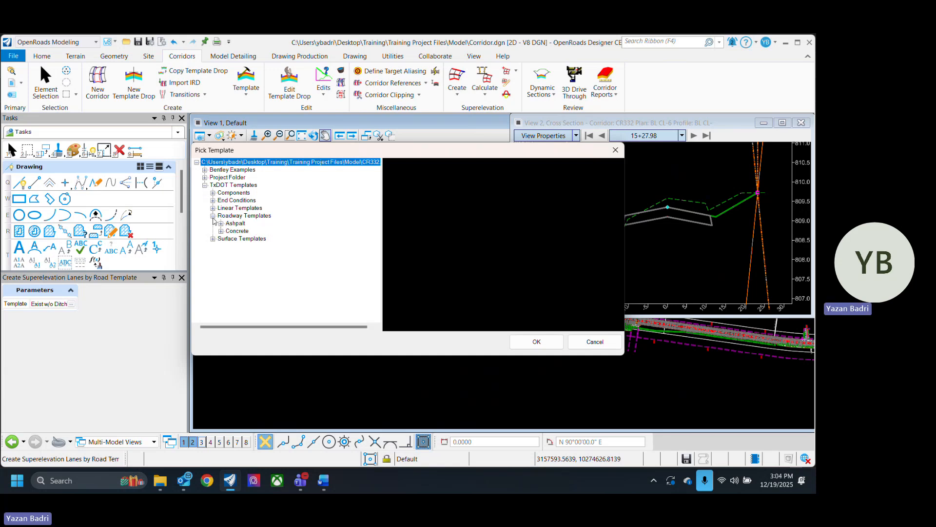
{"action": "left_click", "coordinate": [221, 223]}
{"action": "left_click", "coordinate": [272, 307]}
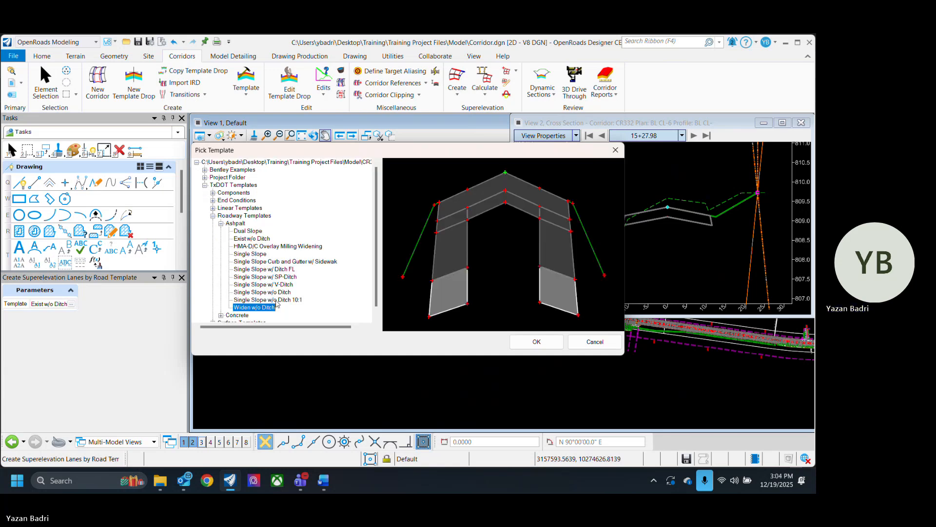
{"action": "left_click", "coordinate": [276, 300]}
{"action": "left_click", "coordinate": [279, 292]}
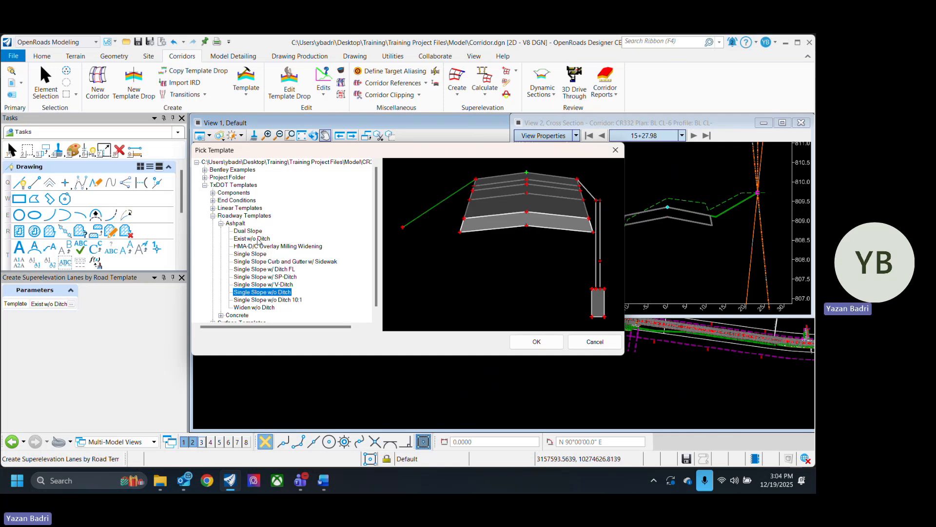
{"action": "left_click", "coordinate": [258, 239]}
{"action": "left_click", "coordinate": [541, 343]}
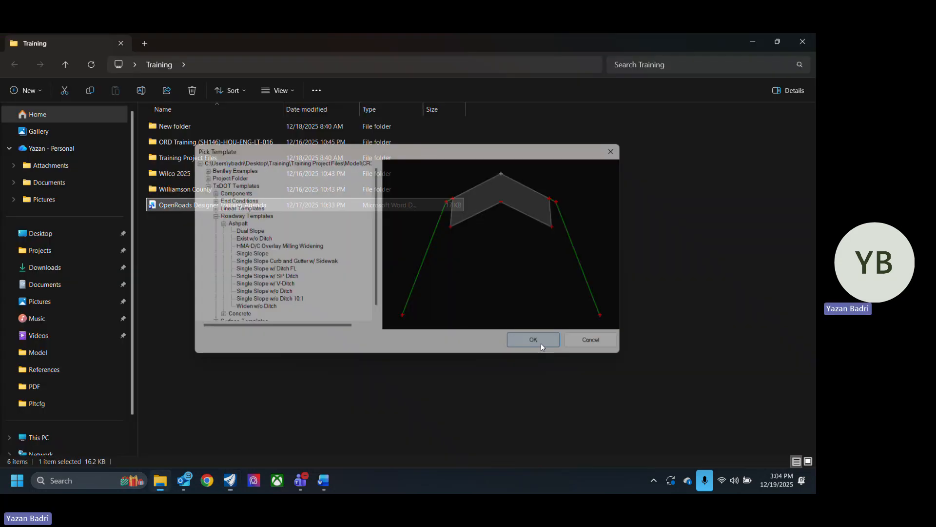
{"action": "left_click", "coordinate": [750, 41]}
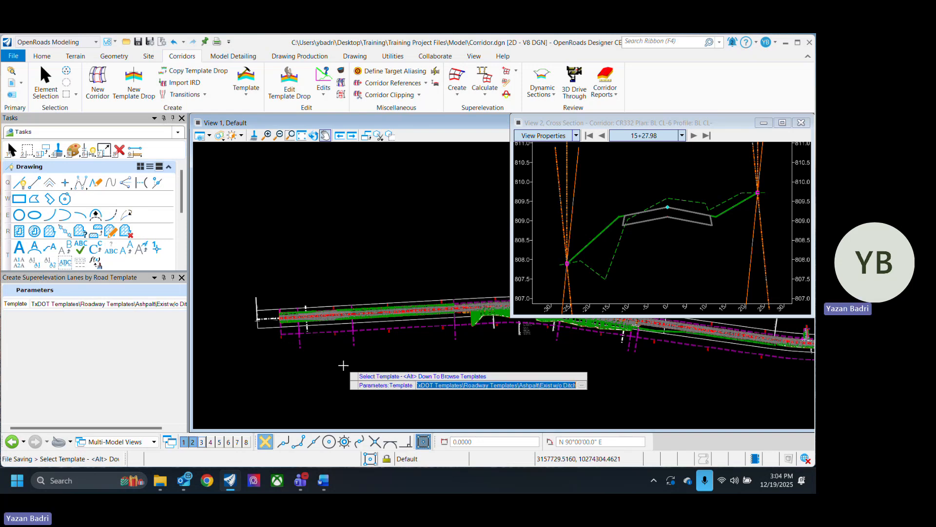
{"action": "key", "text": "Escape"}
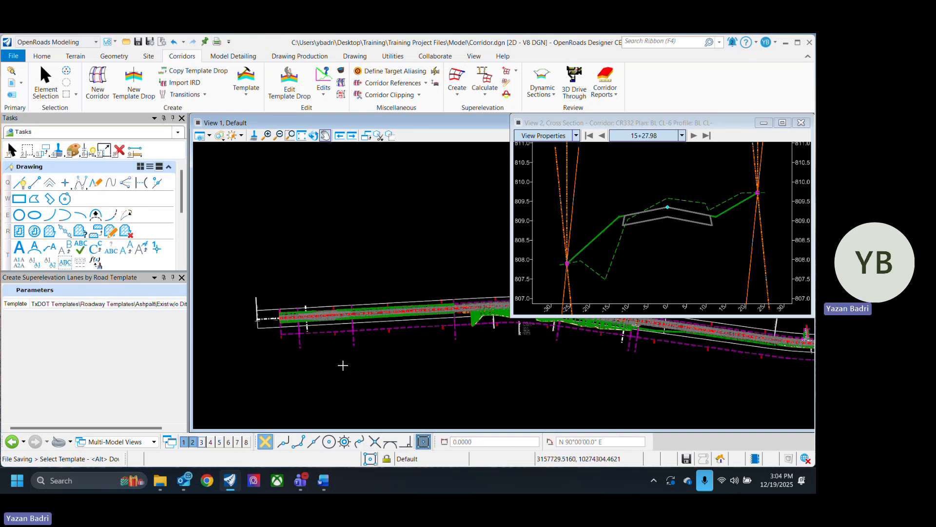
Step: Examine the newly created superelevation lanes along the whole corridor, from its start through both curves to its end
{"action": "scroll", "coordinate": [281, 323], "scroll_direction": "up", "scroll_amount": 1}
{"action": "scroll", "coordinate": [282, 323], "scroll_direction": "up", "scroll_amount": 2}
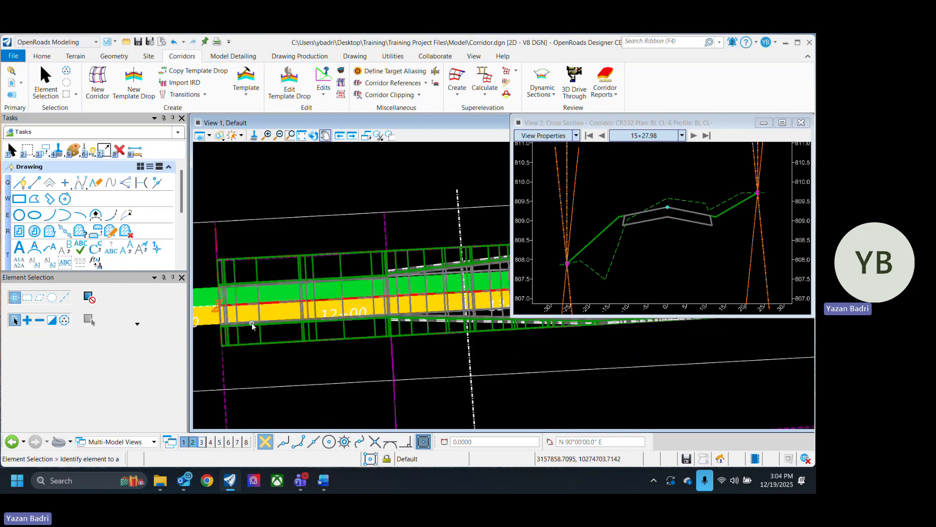
{"action": "scroll", "coordinate": [253, 325], "scroll_direction": "down", "scroll_amount": 5}
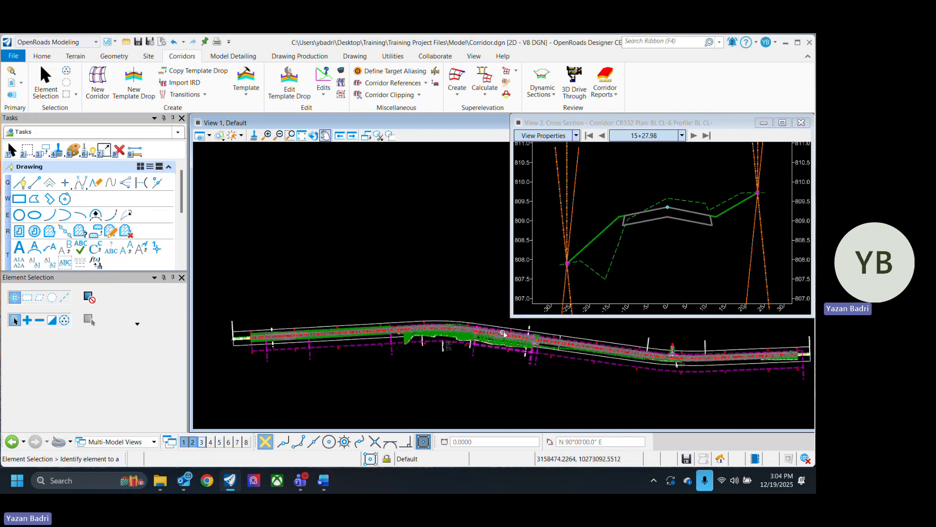
{"action": "scroll", "coordinate": [483, 344], "scroll_direction": "up", "scroll_amount": 5}
{"action": "scroll", "coordinate": [383, 298], "scroll_direction": "down", "scroll_amount": 4}
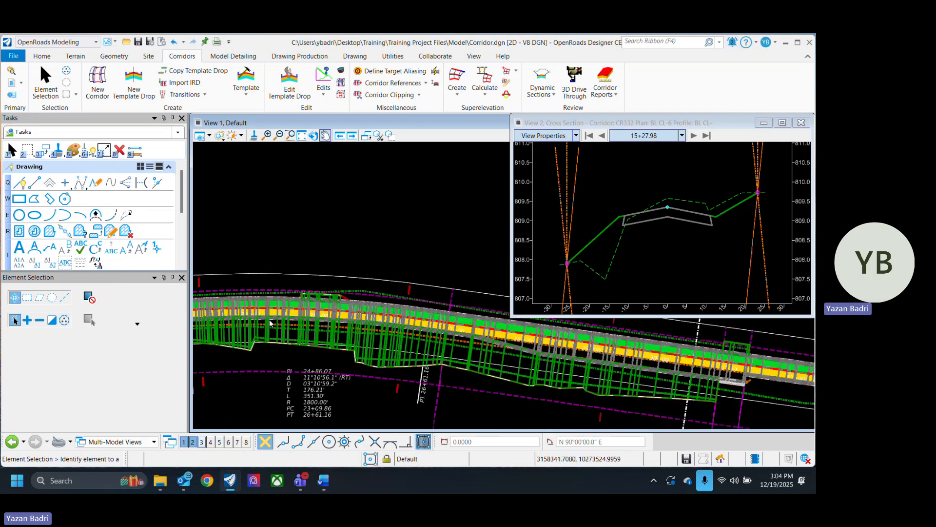
{"action": "scroll", "coordinate": [343, 336], "scroll_direction": "up", "scroll_amount": 4}
{"action": "scroll", "coordinate": [344, 336], "scroll_direction": "down", "scroll_amount": 3}
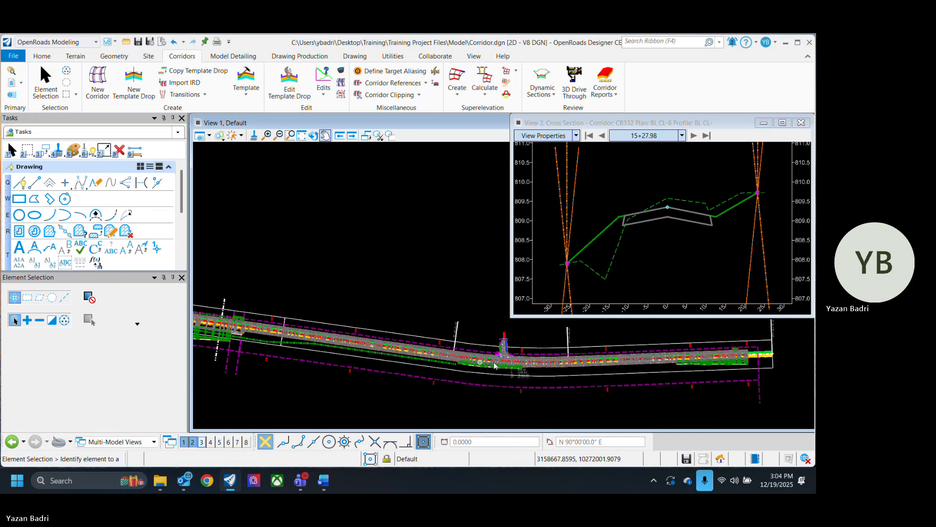
{"action": "scroll", "coordinate": [449, 342], "scroll_direction": "up", "scroll_amount": 3}
{"action": "scroll", "coordinate": [366, 332], "scroll_direction": "down", "scroll_amount": 3}
{"action": "scroll", "coordinate": [696, 347], "scroll_direction": "up", "scroll_amount": 1}
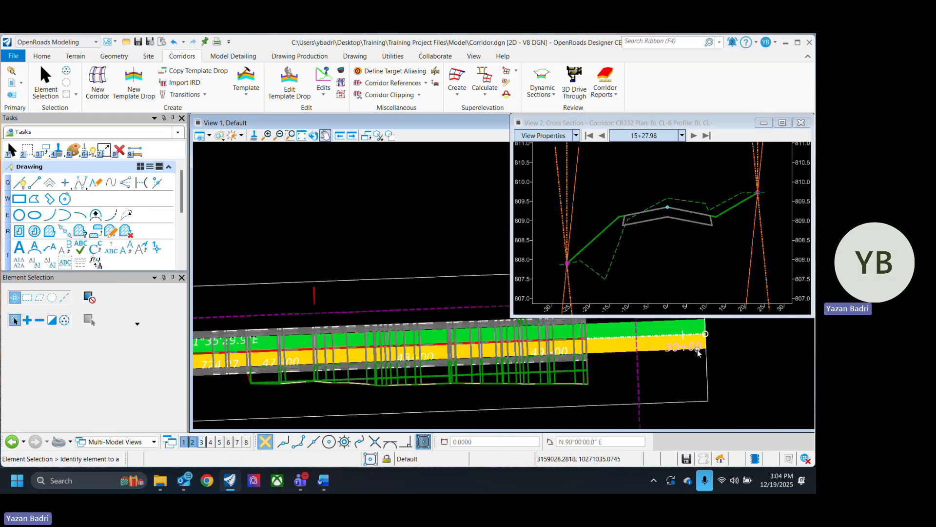
{"action": "scroll", "coordinate": [708, 365], "scroll_direction": "down", "scroll_amount": 3}
{"action": "scroll", "coordinate": [264, 350], "scroll_direction": "up", "scroll_amount": 1}
{"action": "scroll", "coordinate": [264, 350], "scroll_direction": "up", "scroll_amount": 1}
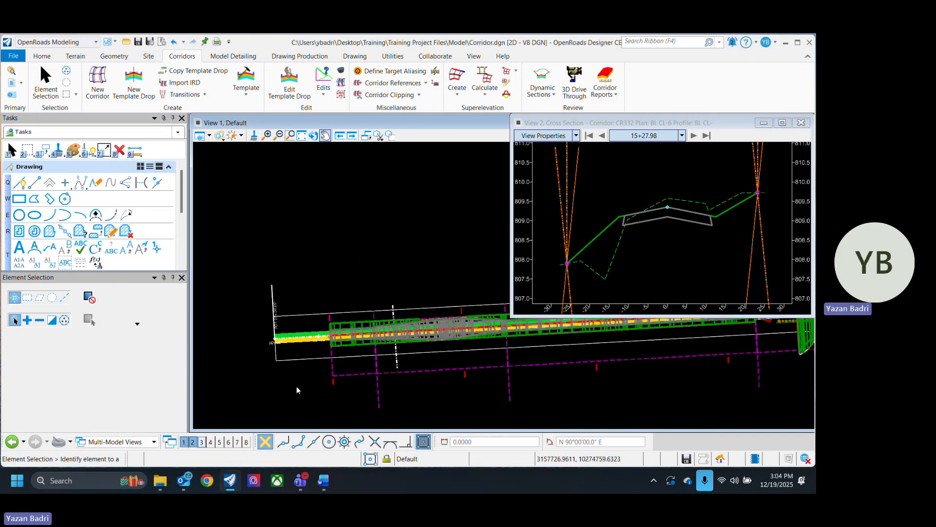
{"action": "scroll", "coordinate": [349, 287], "scroll_direction": "up", "scroll_amount": 1}
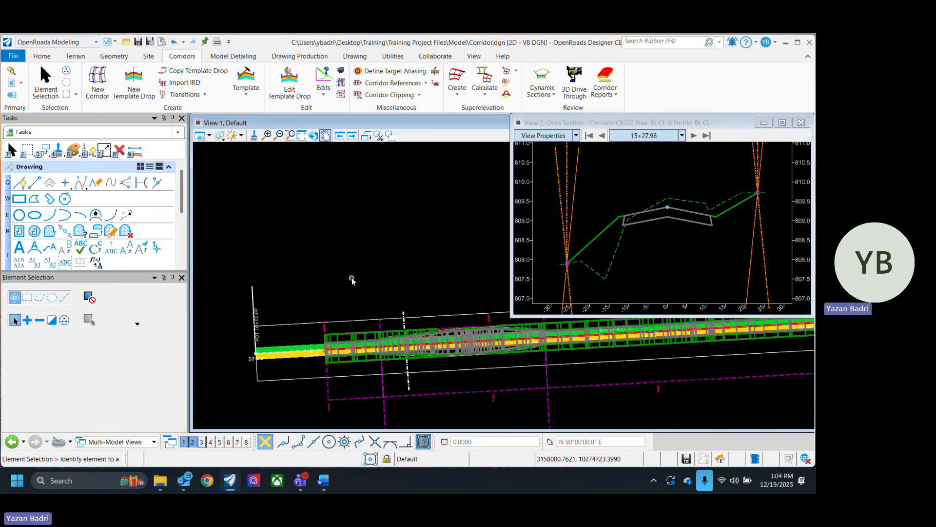
Step: Start calculating superelevation and choose the new section at the start of the corridor as the only section to process
{"action": "left_click", "coordinate": [457, 90]}
{"action": "scroll", "coordinate": [381, 354], "scroll_direction": "up", "scroll_amount": 4}
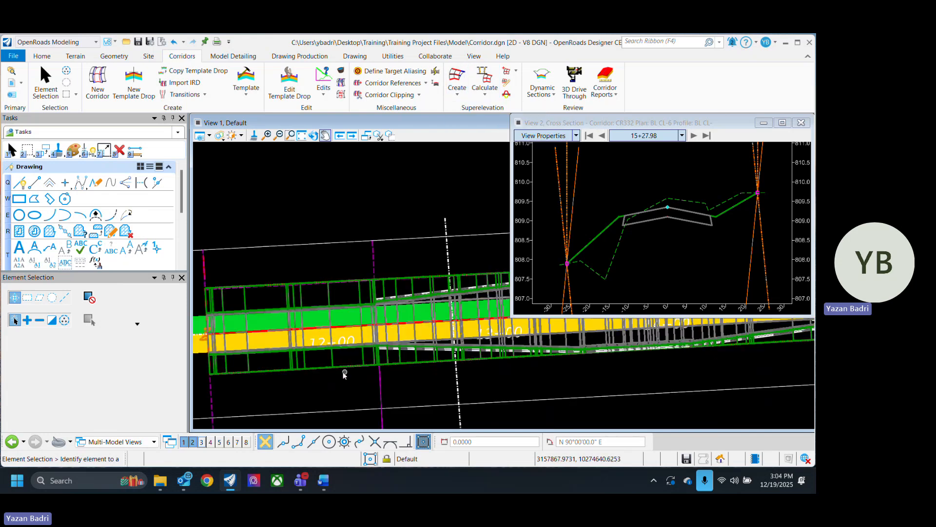
{"action": "left_click", "coordinate": [486, 86]}
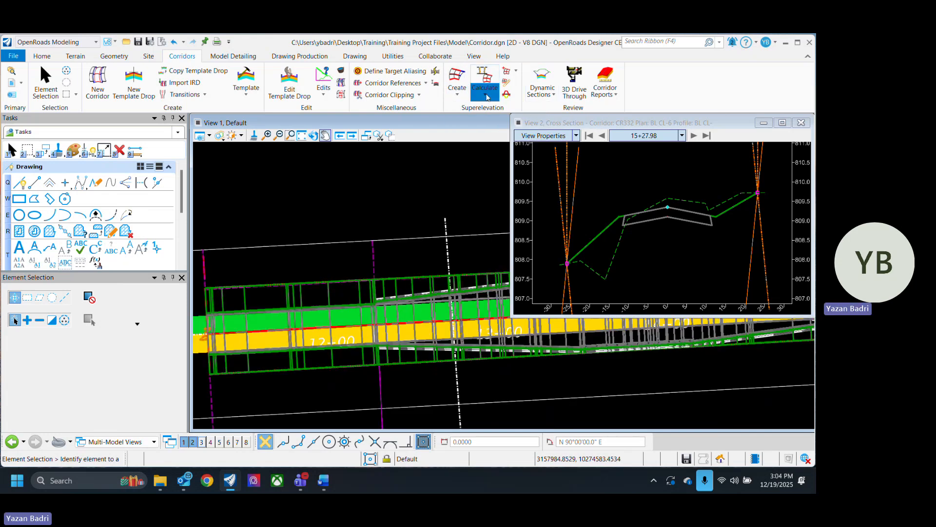
{"action": "left_click", "coordinate": [497, 110]}
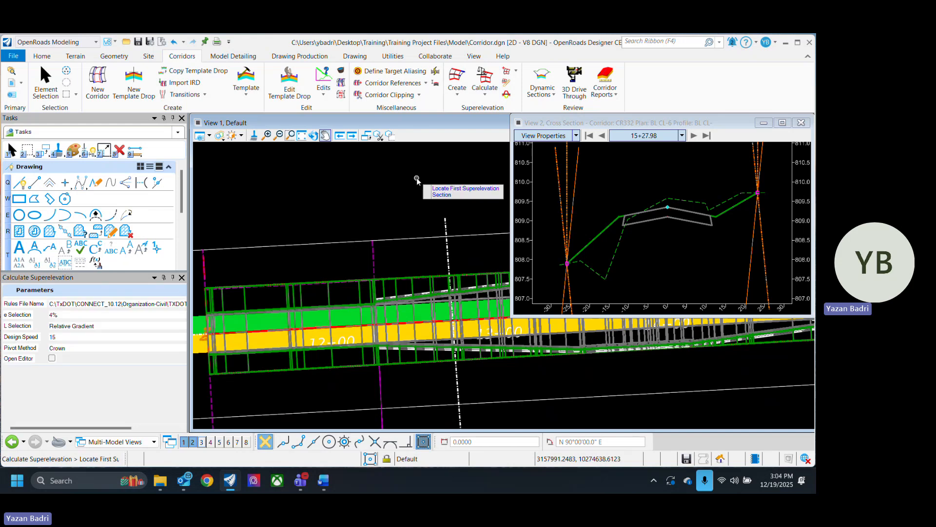
{"action": "scroll", "coordinate": [441, 189], "scroll_direction": "down", "scroll_amount": 3}
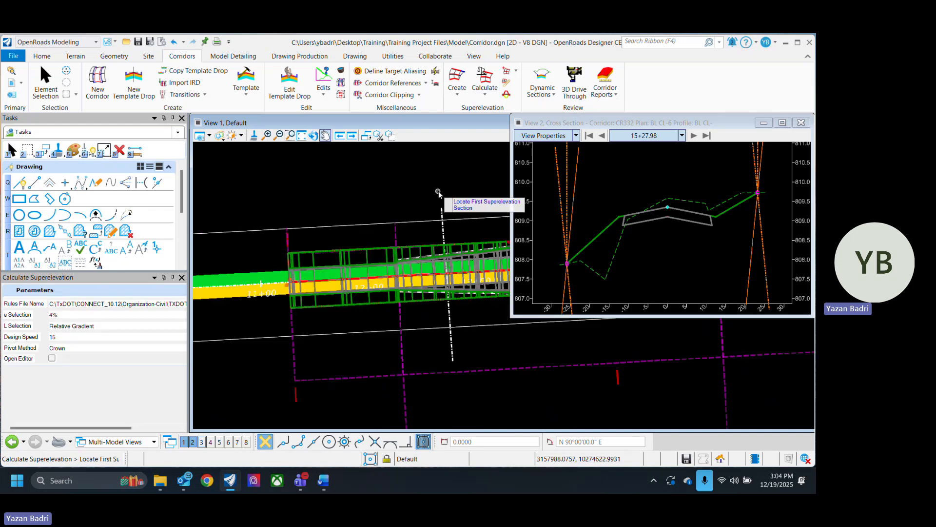
{"action": "left_click", "coordinate": [289, 217]}
{"action": "scroll", "coordinate": [208, 362], "scroll_direction": "down", "scroll_amount": 3}
{"action": "scroll", "coordinate": [381, 373], "scroll_direction": "up", "scroll_amount": 2}
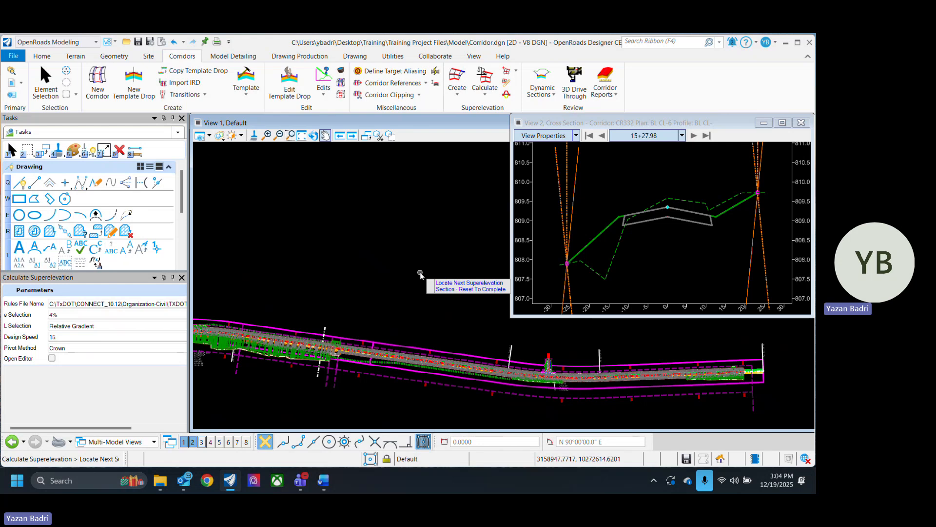
{"action": "scroll", "coordinate": [448, 342], "scroll_direction": "down", "scroll_amount": 3}
{"action": "scroll", "coordinate": [221, 361], "scroll_direction": "up", "scroll_amount": 3}
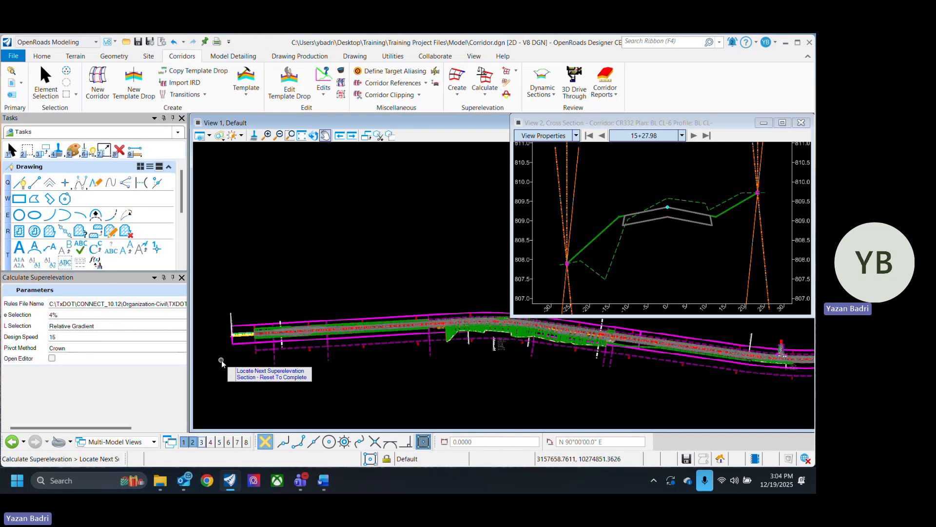
{"action": "scroll", "coordinate": [224, 360], "scroll_direction": "up", "scroll_amount": 2}
{"action": "right_click", "coordinate": [256, 369]}
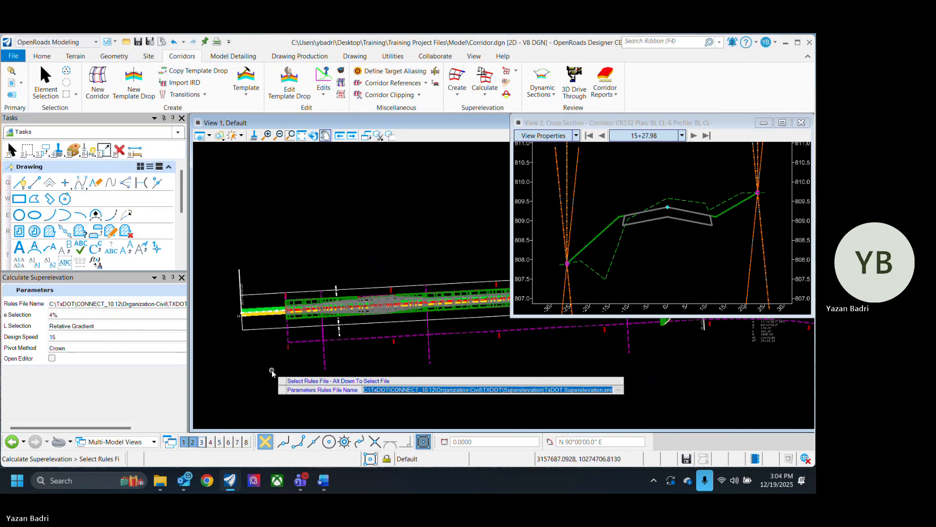
Step: Accept the TxDOT Superelevation.xml rules file, set the e selection to 6% and keep Relative Gradient as the L selection
{"action": "left_click", "coordinate": [272, 370]}
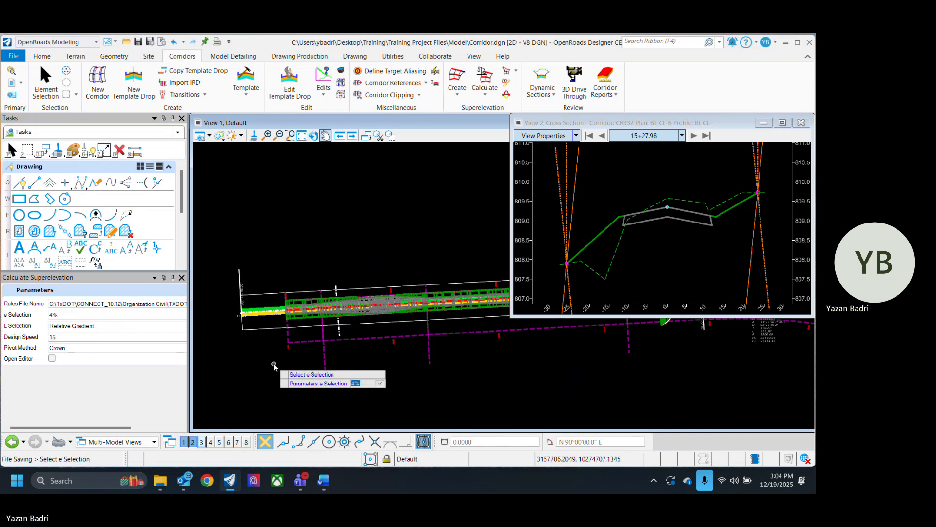
{"action": "type", "text": "8"}
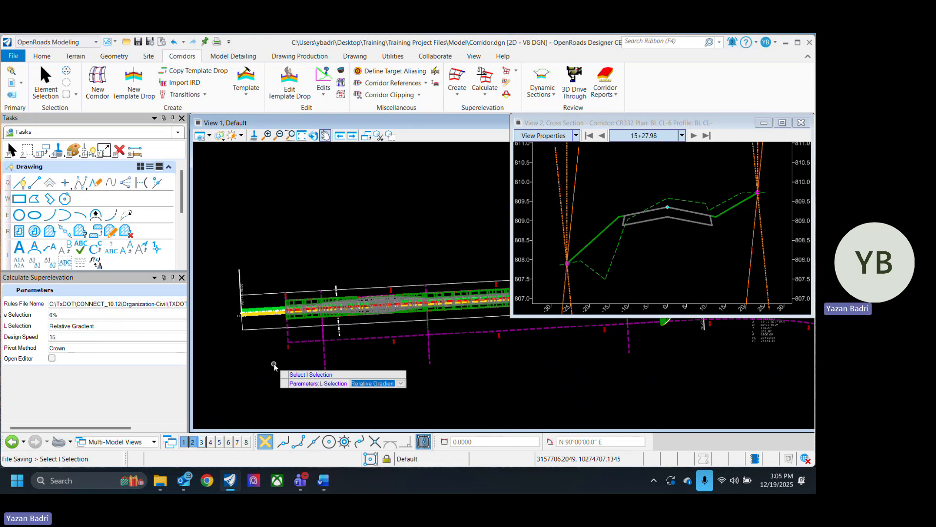
{"action": "key", "text": "Return"}
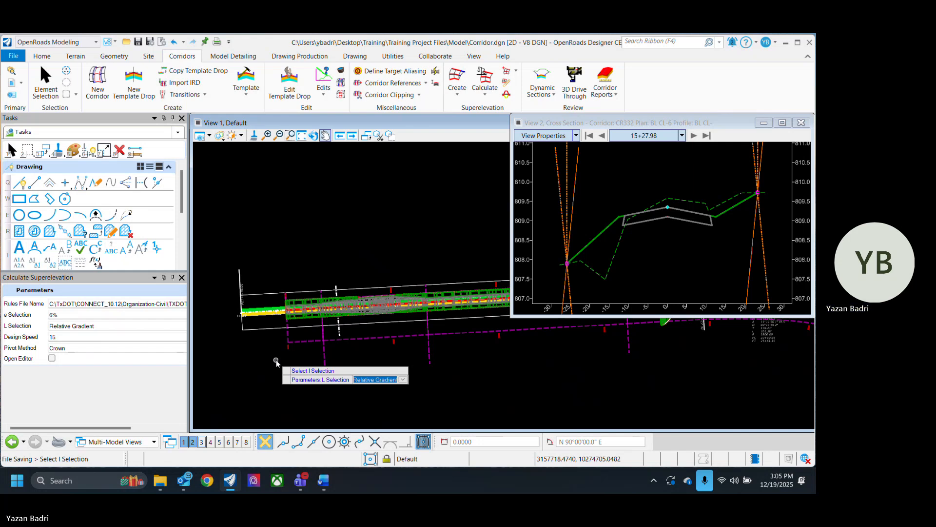
{"action": "key", "text": "Return"}
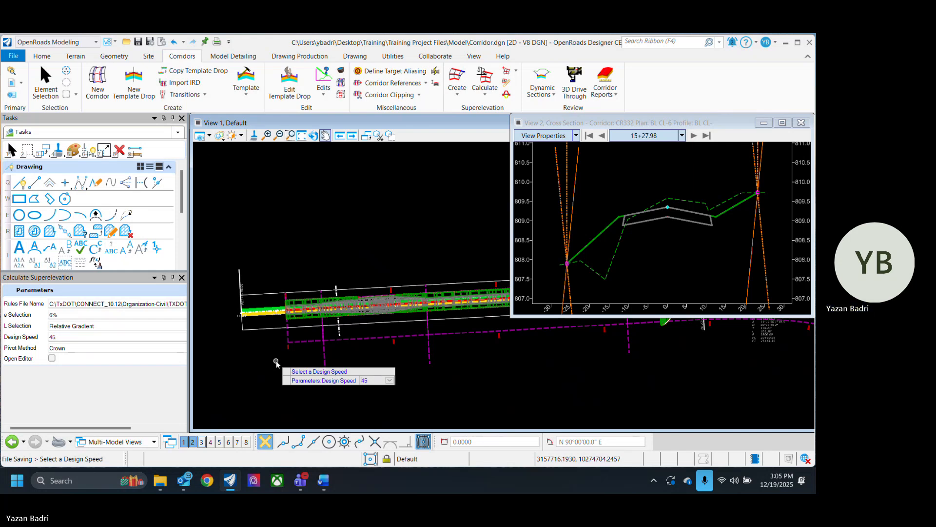
Step: Set the design speed for the superelevation calculation to 70
{"action": "key", "text": "Down"}
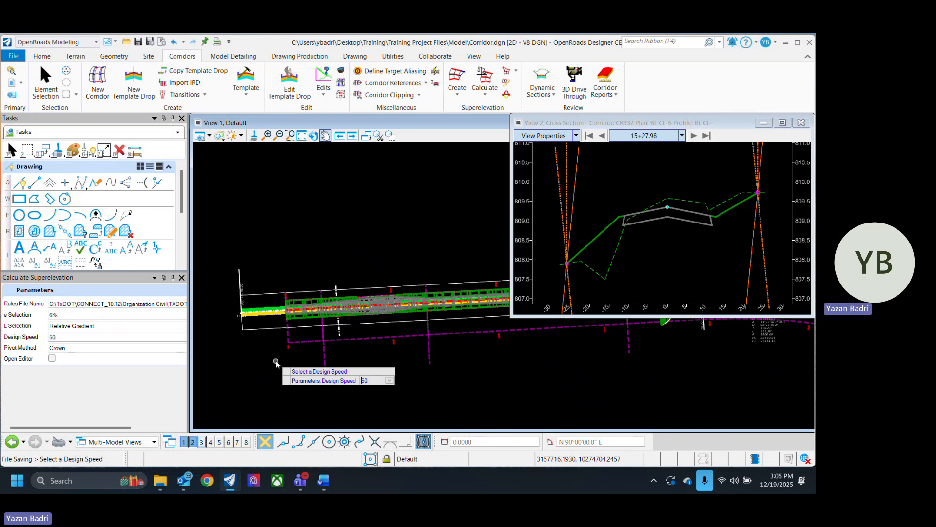
{"action": "key", "text": "Up"}
{"action": "key", "text": "Up"}
{"action": "key", "text": "Up"}
{"action": "key", "text": "Down"}
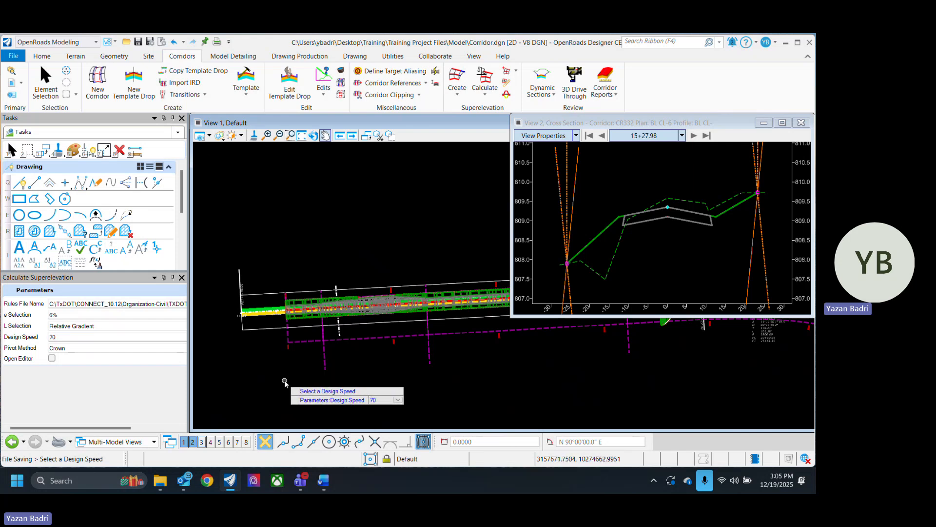
{"action": "left_click", "coordinate": [284, 381]}
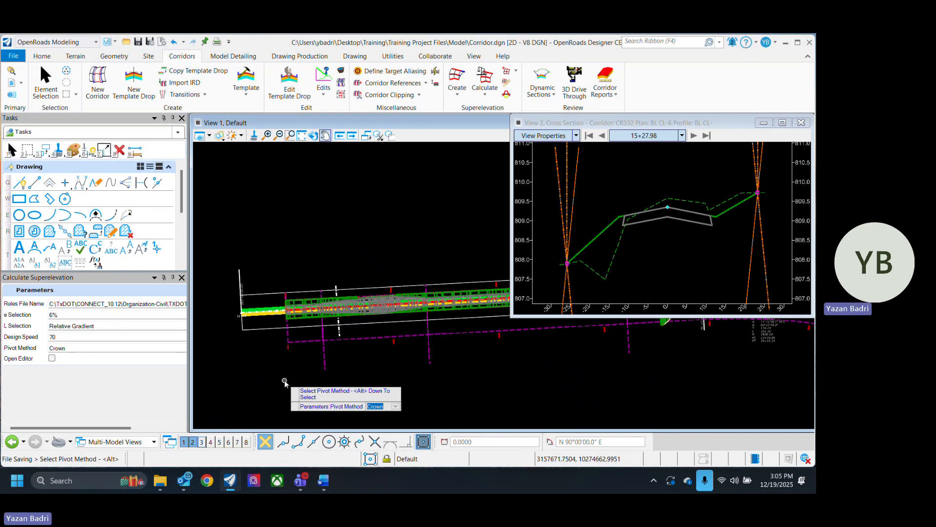
Step: Set the pivot method to Centerline and turn on opening the superelevation editor
{"action": "key", "text": "Down"}
{"action": "key", "text": "Up"}
{"action": "key", "text": "Up"}
{"action": "key", "text": "Down"}
{"action": "key", "text": "Up"}
{"action": "key", "text": "Up"}
{"action": "key", "text": "Down"}
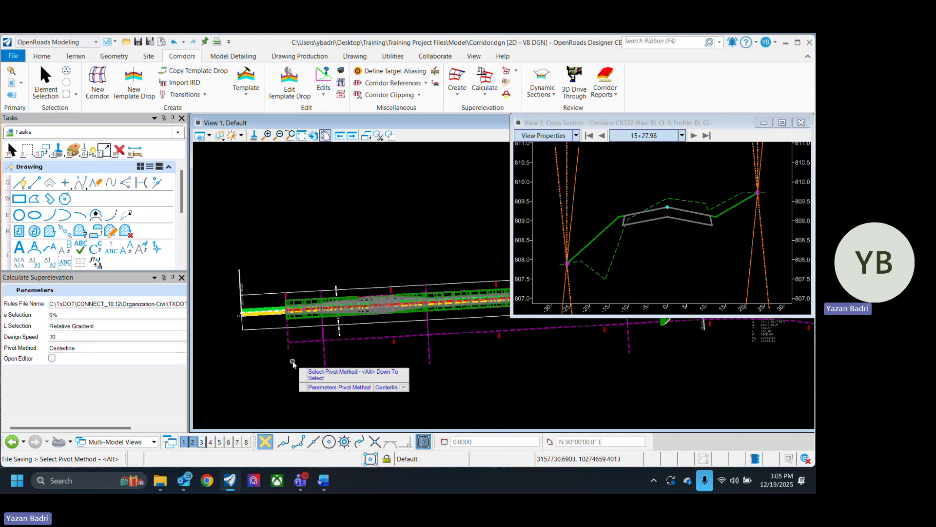
{"action": "left_click", "coordinate": [285, 368]}
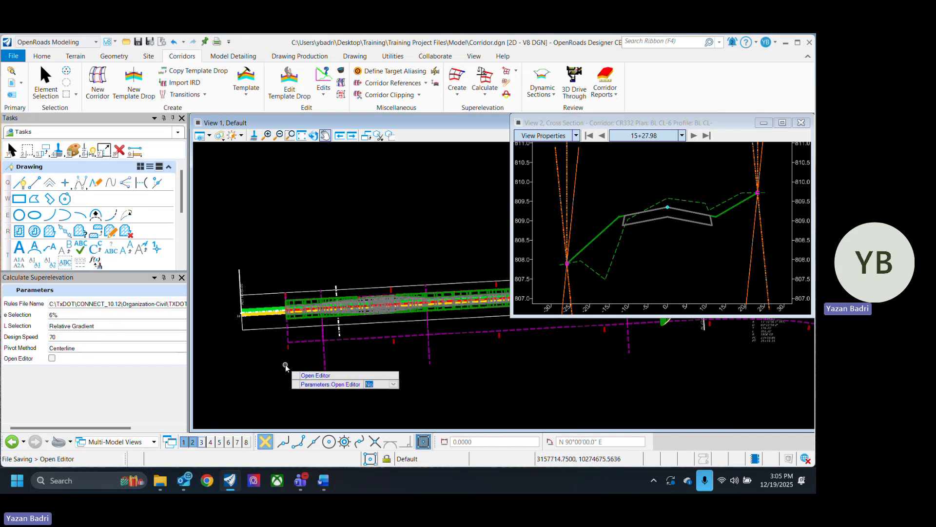
{"action": "key", "text": "Down"}
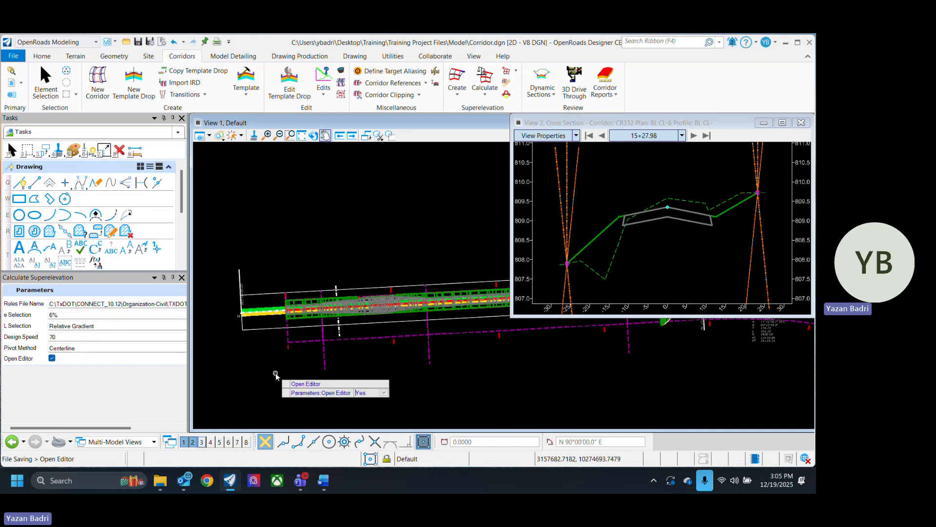
Step: Accept the superelevation parameters and run the calculation for Section-1
{"action": "left_click", "coordinate": [275, 374]}
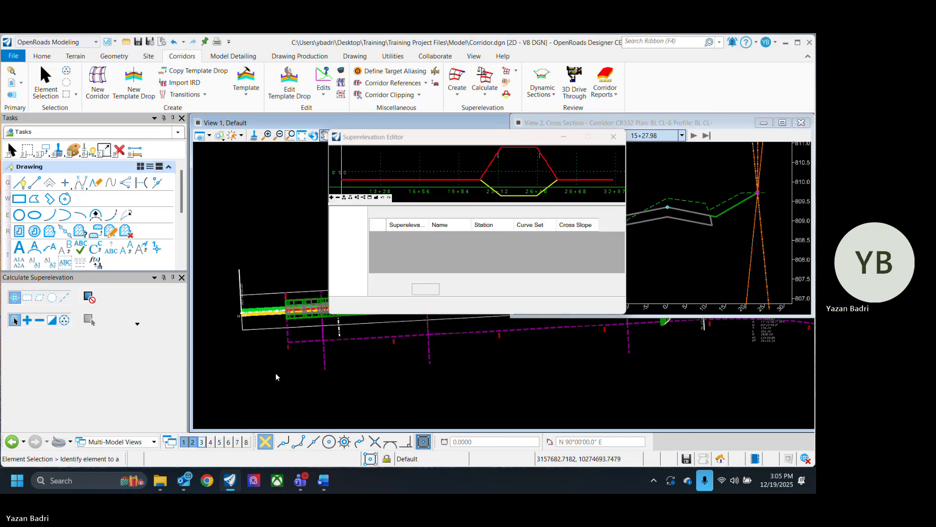
{"action": "scroll", "coordinate": [581, 360], "scroll_direction": "up", "scroll_amount": 5}
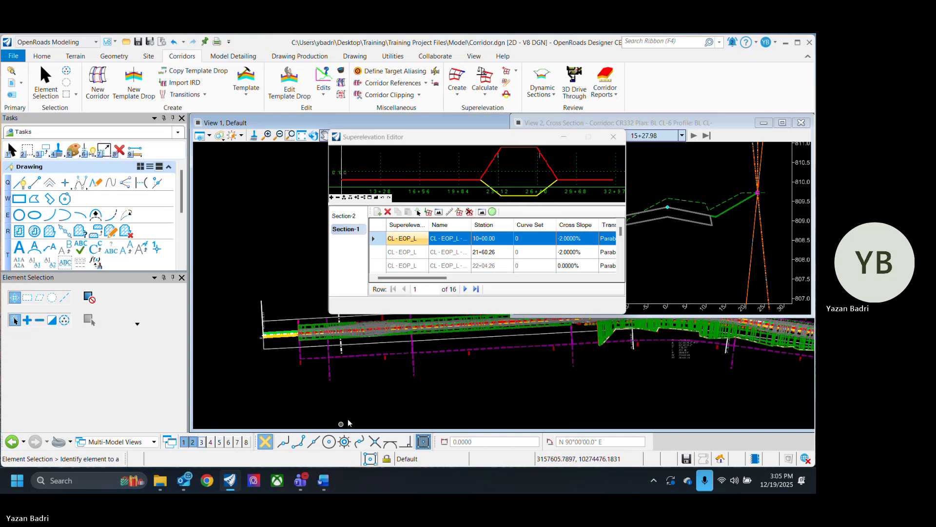
{"action": "scroll", "coordinate": [582, 360], "scroll_direction": "down", "scroll_amount": 5}
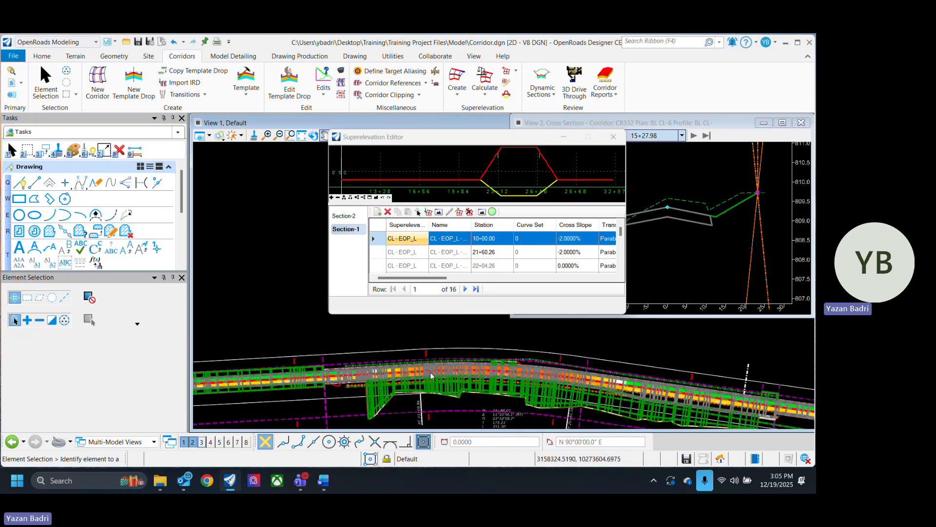
Step: Enlarge the Superelevation Editor, review Section-1's stations and cross slopes for both lanes, and close the editor
{"action": "left_click_drag", "start_coordinate": [625, 314], "coordinate": [780, 381]}
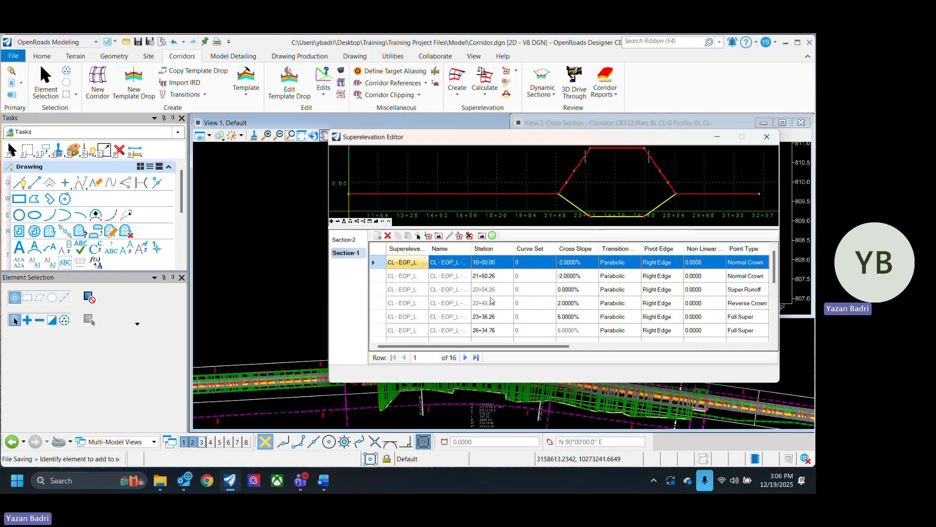
{"action": "left_click_drag", "start_coordinate": [774, 276], "coordinate": [774, 327]}
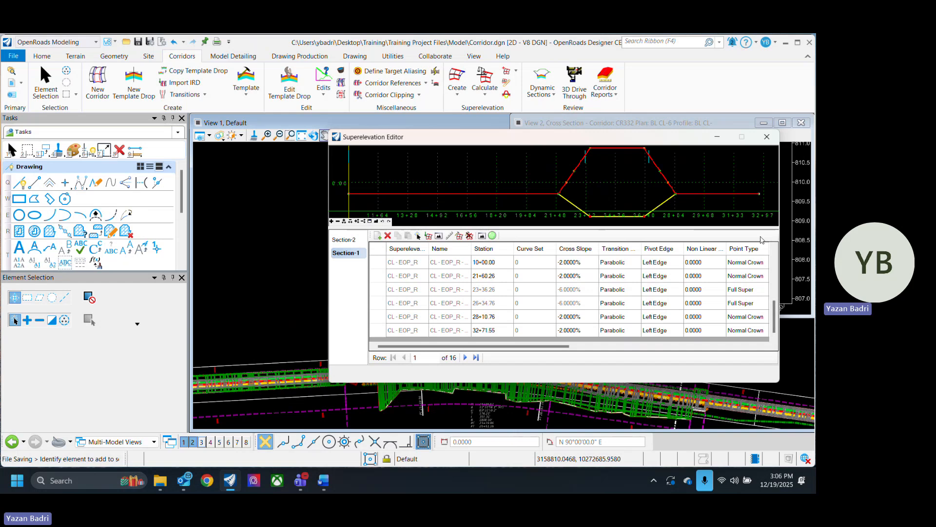
{"action": "left_click", "coordinate": [767, 137]}
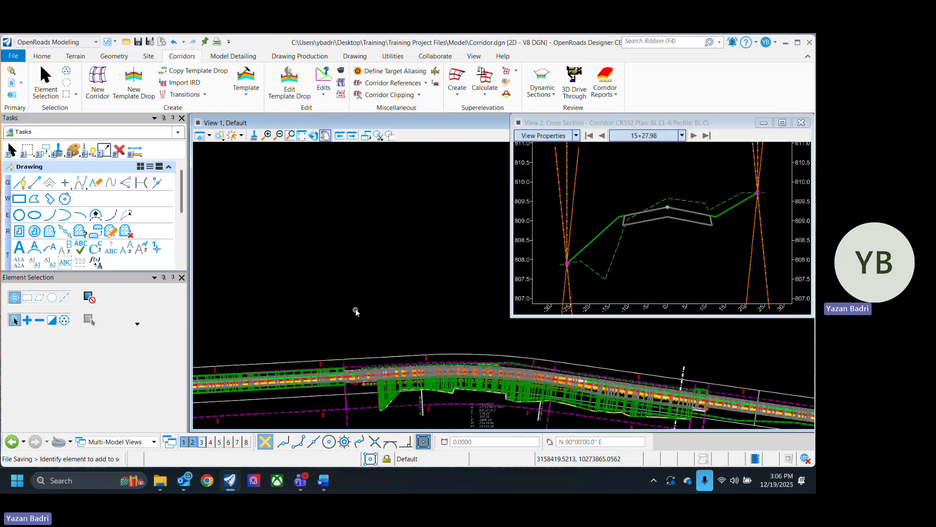
Step: Start assigning superelevation to the corridor and select the superelevation sections, beginning with the one at the corridor's start
{"action": "scroll", "coordinate": [378, 316], "scroll_direction": "down", "scroll_amount": 4}
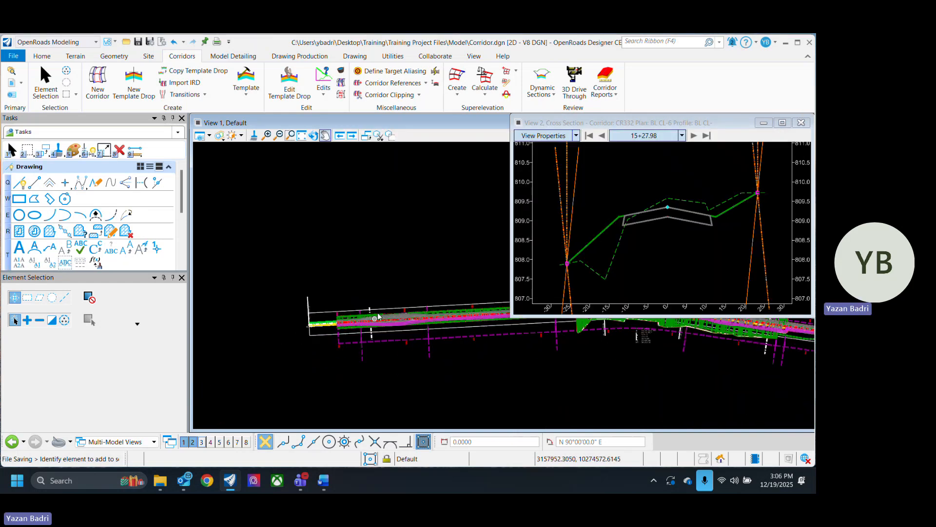
{"action": "scroll", "coordinate": [333, 290], "scroll_direction": "up", "scroll_amount": 2}
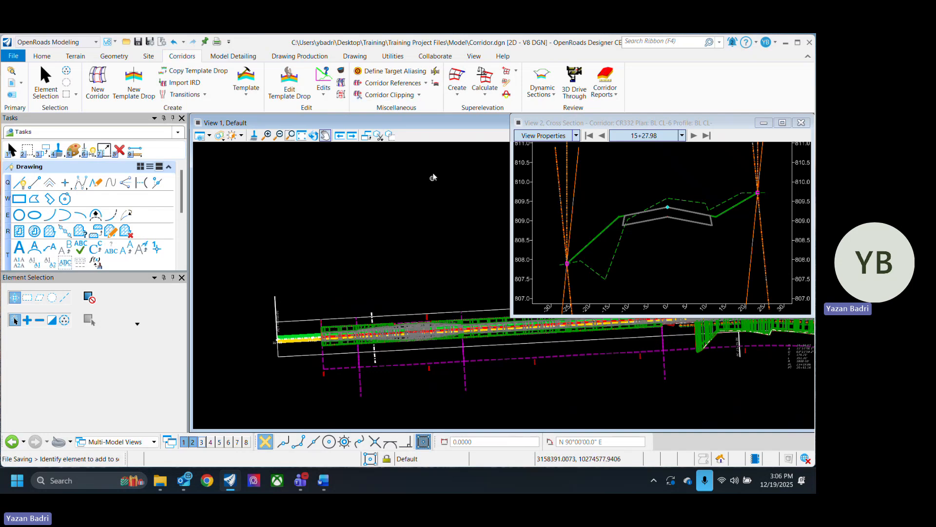
{"action": "left_click", "coordinate": [485, 90]}
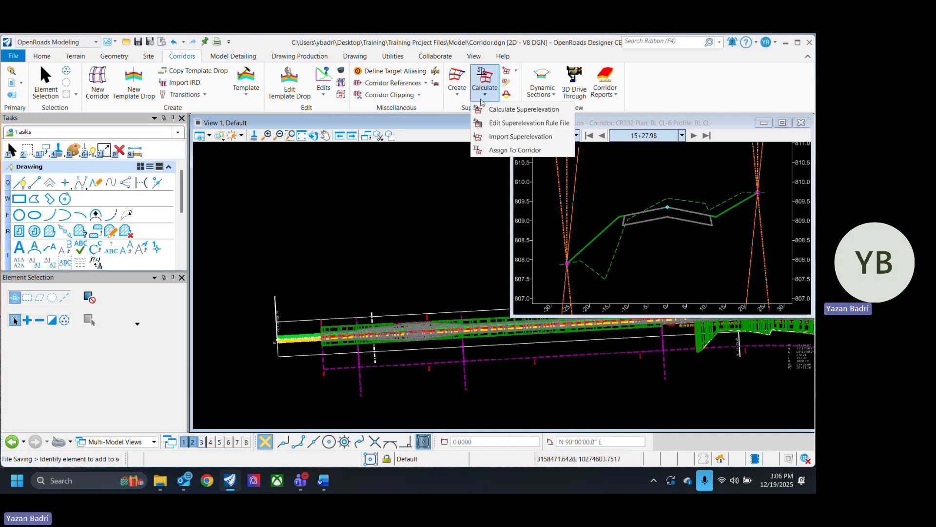
{"action": "left_click", "coordinate": [516, 150]}
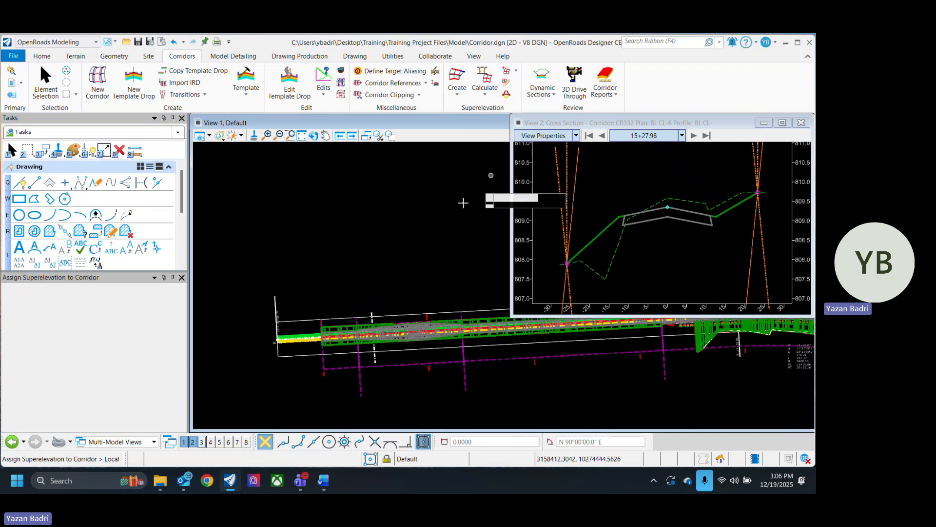
{"action": "left_click", "coordinate": [303, 321]}
{"action": "scroll", "coordinate": [244, 391], "scroll_direction": "down", "scroll_amount": 6}
{"action": "scroll", "coordinate": [485, 396], "scroll_direction": "up", "scroll_amount": 4}
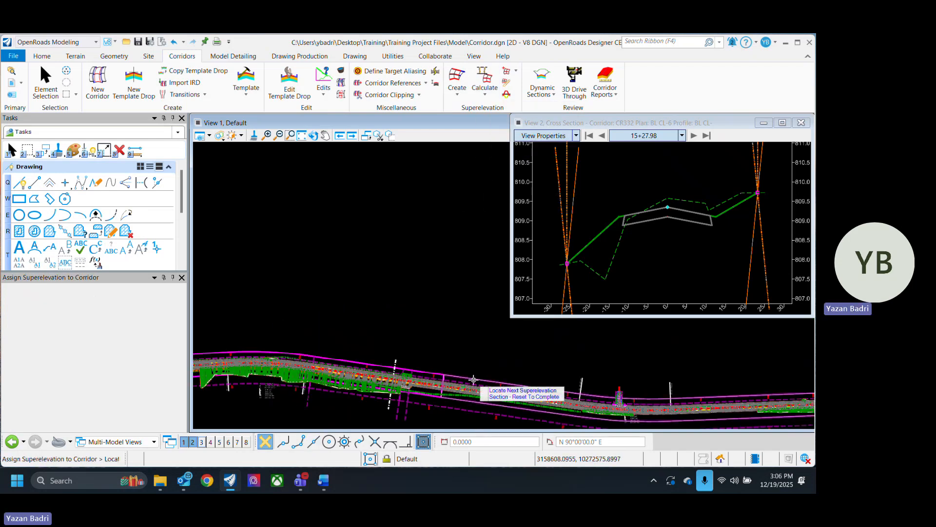
{"action": "scroll", "coordinate": [456, 293], "scroll_direction": "down", "scroll_amount": 3}
{"action": "scroll", "coordinate": [444, 314], "scroll_direction": "up", "scroll_amount": 3}
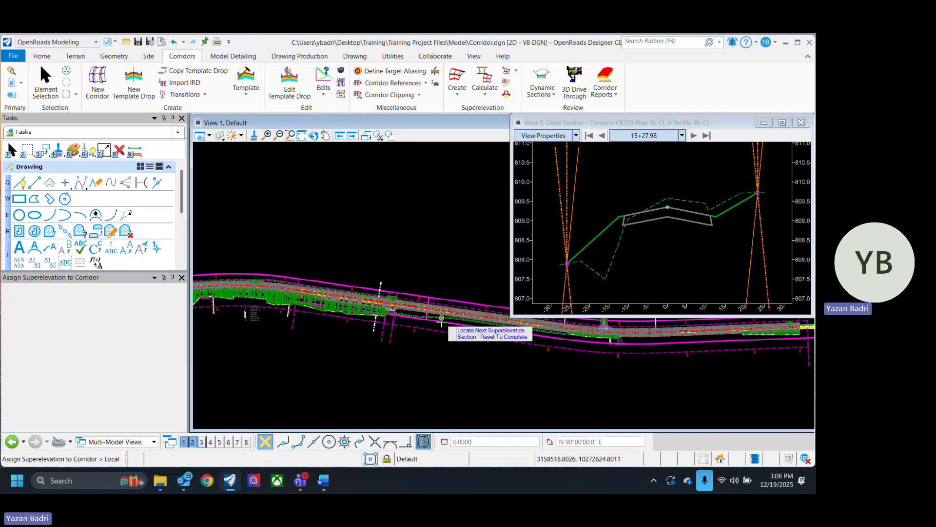
Step: Choose the CR332 corridor and accept the CL - EOP_L and CL - EOP_R associations with CL as pivot from 10+00.00 to 50+16.79
{"action": "right_click", "coordinate": [439, 355]}
{"action": "scroll", "coordinate": [415, 313], "scroll_direction": "up", "scroll_amount": 4}
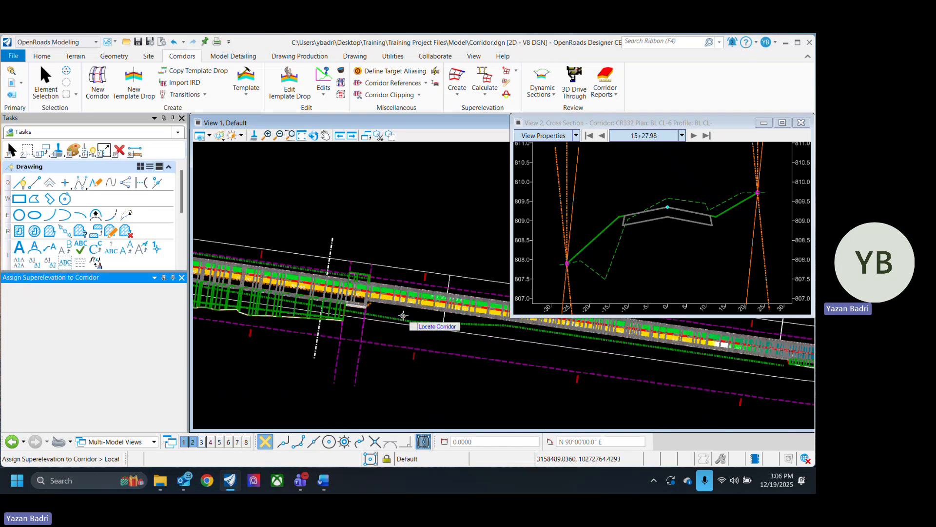
{"action": "left_click", "coordinate": [414, 354]}
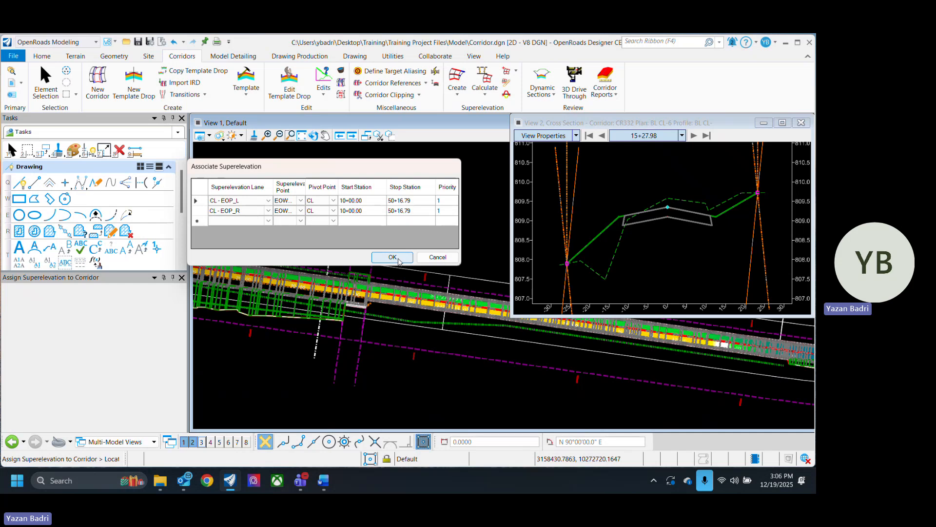
{"action": "left_click", "coordinate": [393, 257]}
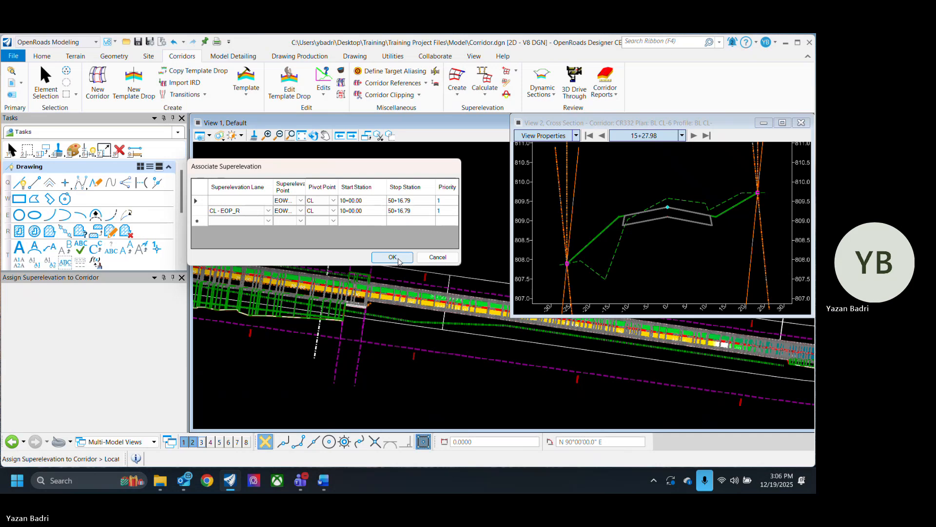
Step: Step forward through the corridor's cross sections on the curve to station 24+39.62 and examine the pavement's cross slopes
{"action": "left_click", "coordinate": [694, 137]}
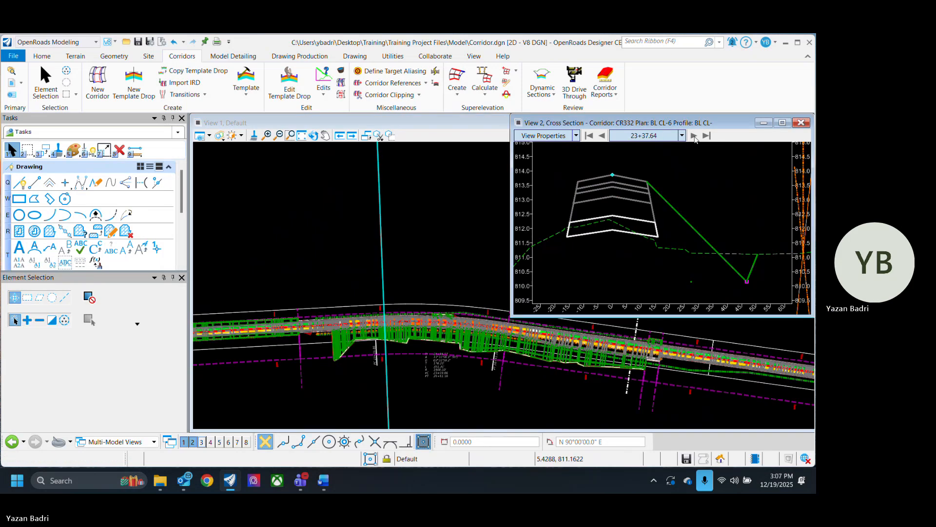
{"action": "left_click", "coordinate": [695, 137]}
{"action": "left_click", "coordinate": [694, 138]}
{"action": "left_click", "coordinate": [694, 137]}
{"action": "left_click", "coordinate": [694, 137]}
{"action": "left_click", "coordinate": [694, 137]}
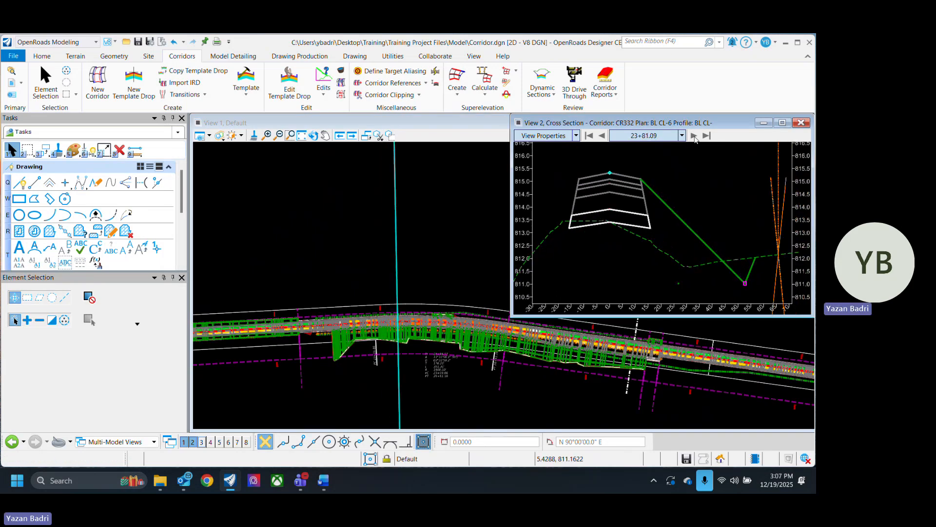
{"action": "left_click", "coordinate": [695, 137]}
{"action": "left_click", "coordinate": [694, 137]}
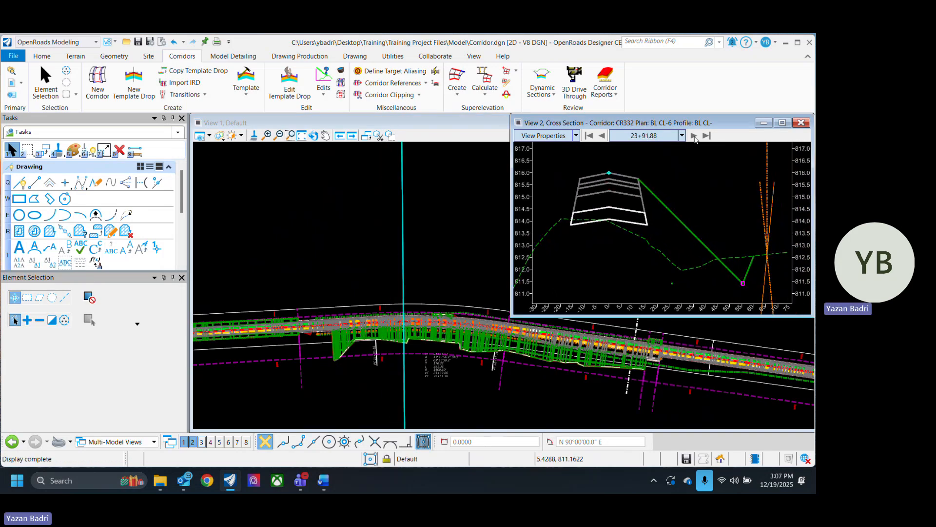
{"action": "middle_click_drag", "start_coordinate": [399, 326], "coordinate": [326, 322]}
{"action": "scroll", "coordinate": [325, 321], "scroll_direction": "up", "scroll_amount": 1}
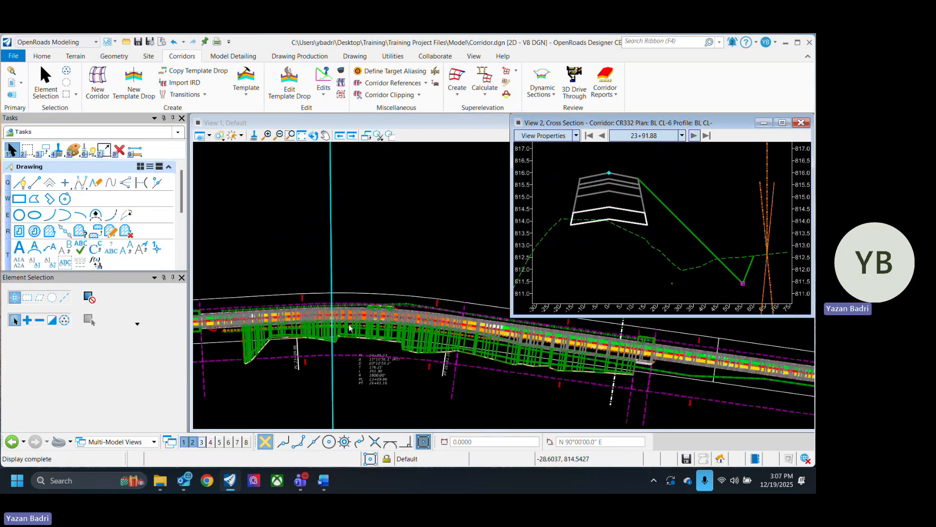
{"action": "scroll", "coordinate": [349, 328], "scroll_direction": "up", "scroll_amount": 5}
{"action": "scroll", "coordinate": [330, 325], "scroll_direction": "down", "scroll_amount": 6}
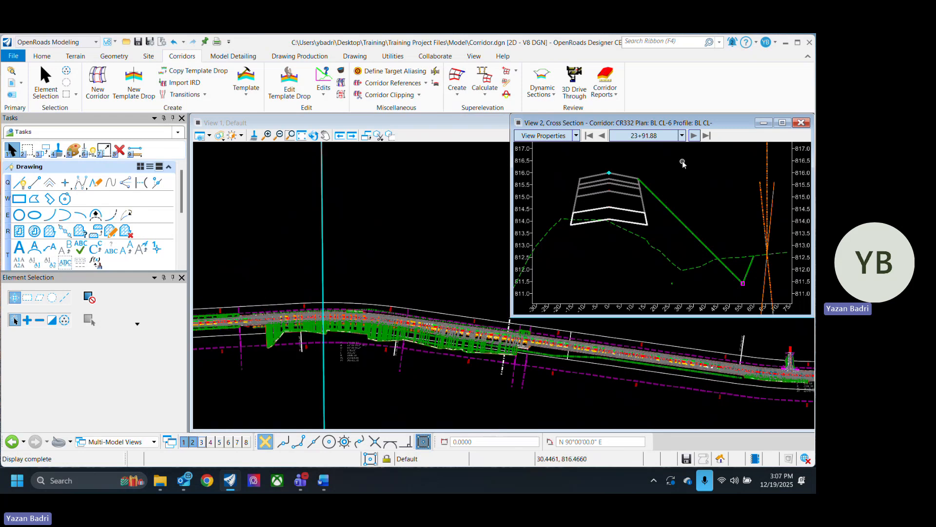
{"action": "left_click", "coordinate": [692, 136]}
{"action": "left_click", "coordinate": [693, 136]}
{"action": "left_click", "coordinate": [693, 137]}
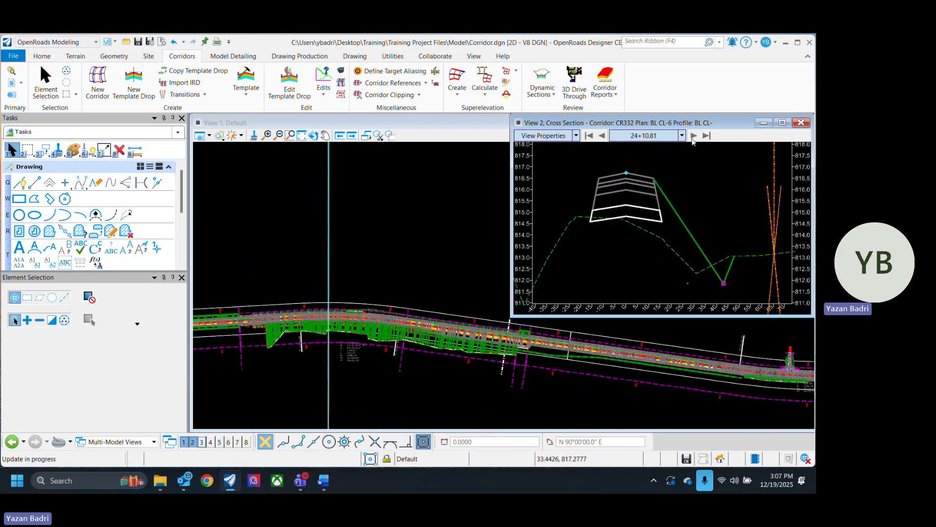
{"action": "left_click", "coordinate": [693, 137]}
{"action": "left_click", "coordinate": [693, 136]}
{"action": "left_click", "coordinate": [692, 139]}
{"action": "left_click", "coordinate": [692, 139]}
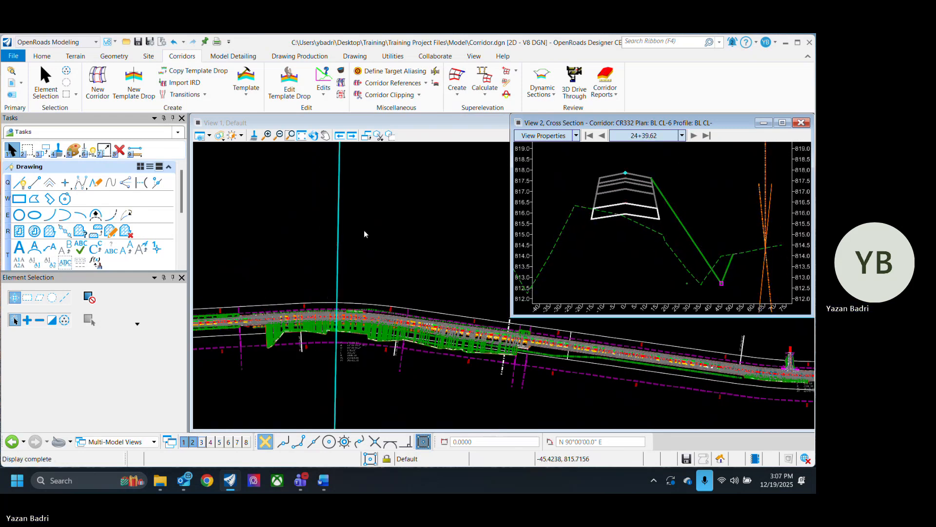
Step: Open the template editor and make the asphalt roadway template Widen w/o Ditch the current template
{"action": "left_click", "coordinate": [364, 229]}
{"action": "left_click", "coordinate": [248, 78]}
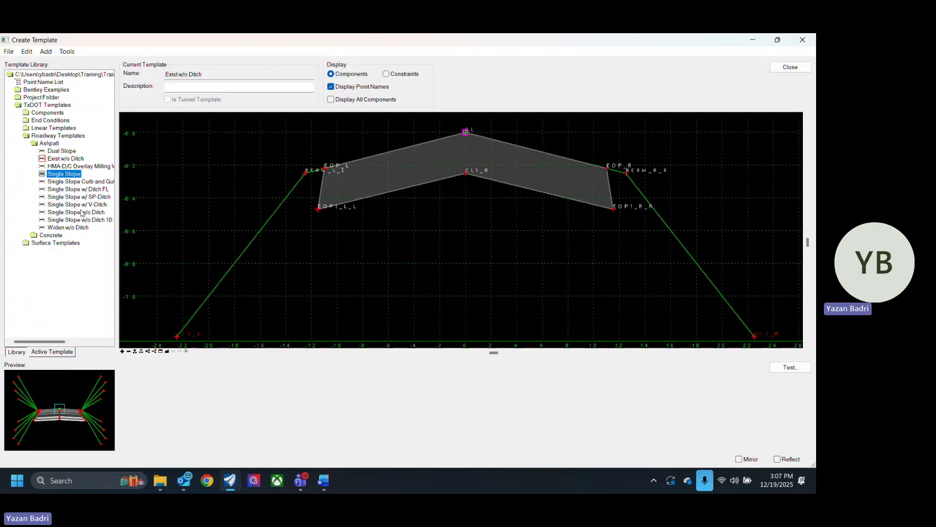
{"action": "left_click", "coordinate": [84, 228]}
{"action": "double_click", "coordinate": [83, 228]}
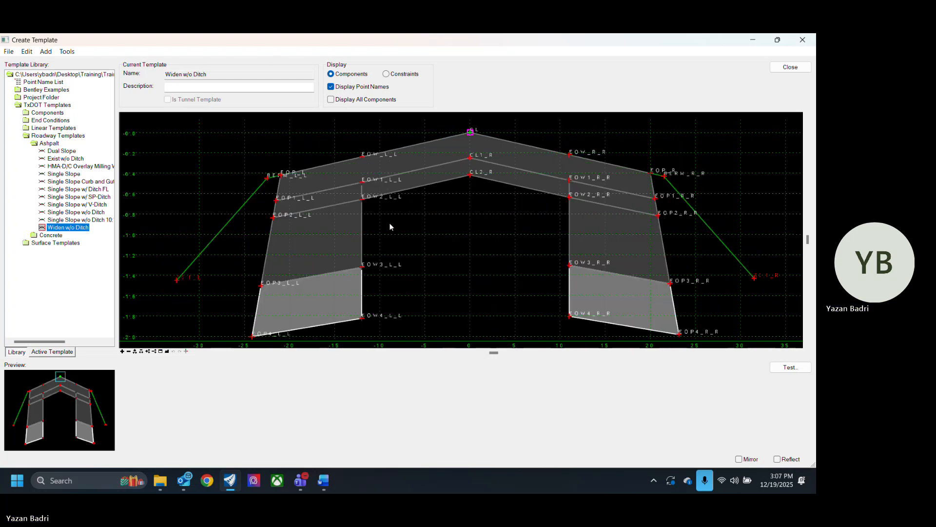
Step: Check the Superelevation Flag of point EOP_L in Widen w/o Ditch and apply the point's properties
{"action": "scroll", "coordinate": [328, 273], "scroll_direction": "down", "scroll_amount": 3}
{"action": "scroll", "coordinate": [318, 223], "scroll_direction": "up", "scroll_amount": 4}
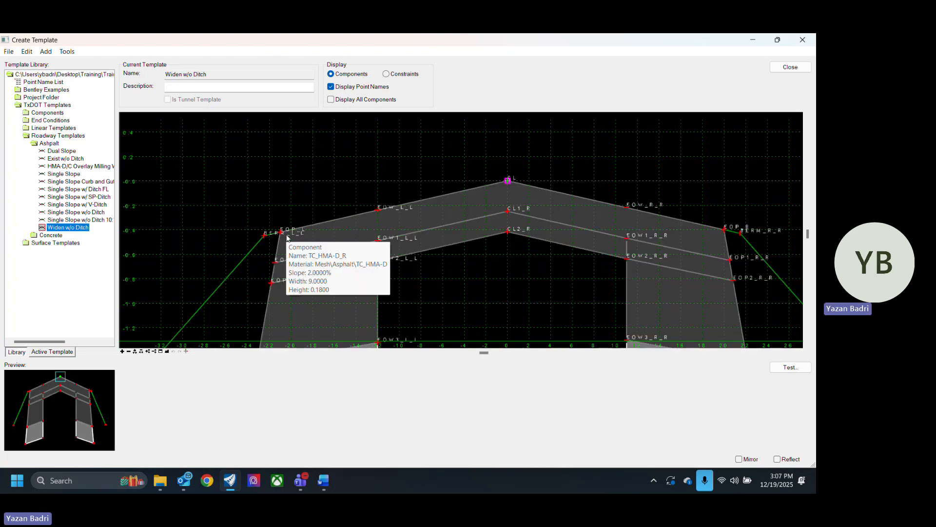
{"action": "scroll", "coordinate": [286, 230], "scroll_direction": "up", "scroll_amount": 3}
{"action": "double_click", "coordinate": [273, 229]}
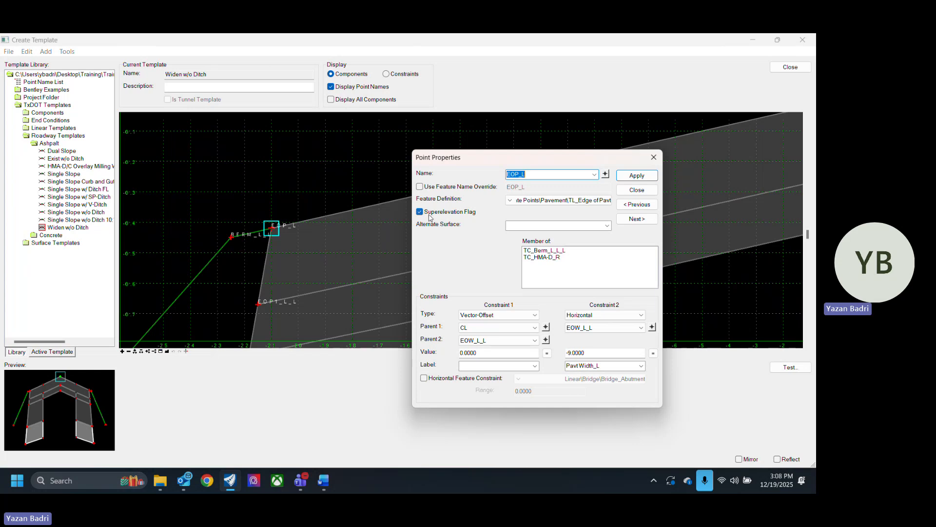
{"action": "left_click", "coordinate": [636, 177]}
{"action": "left_click", "coordinate": [637, 190]}
{"action": "scroll", "coordinate": [481, 204], "scroll_direction": "down", "scroll_amount": 4}
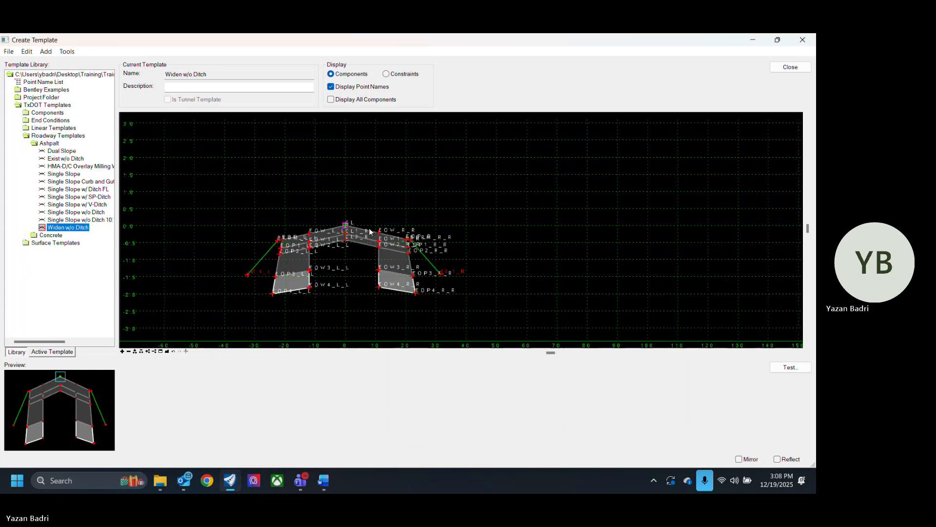
Step: Check the Superelevation Flag of points CL and EOP_R in the Widen w/o Ditch template
{"action": "scroll", "coordinate": [336, 220], "scroll_direction": "up", "scroll_amount": 4}
{"action": "double_click", "coordinate": [334, 215]}
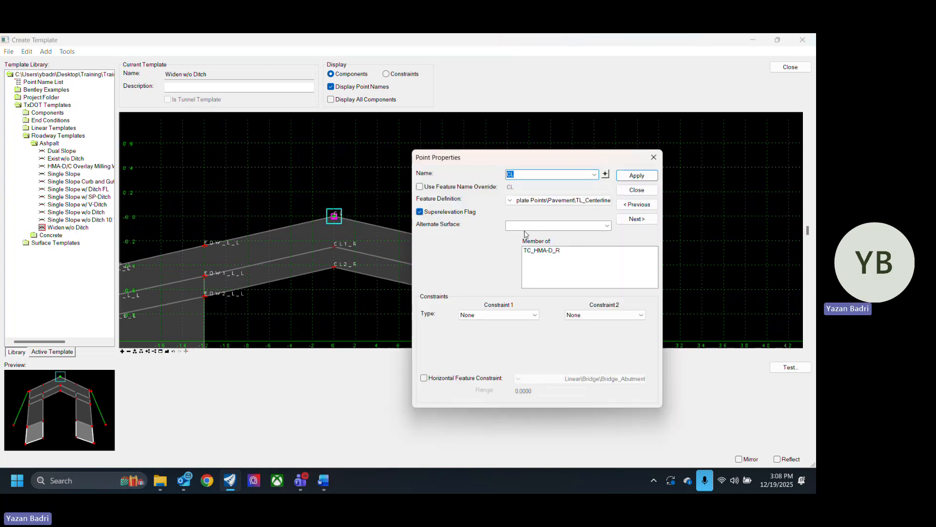
{"action": "left_click", "coordinate": [637, 189]}
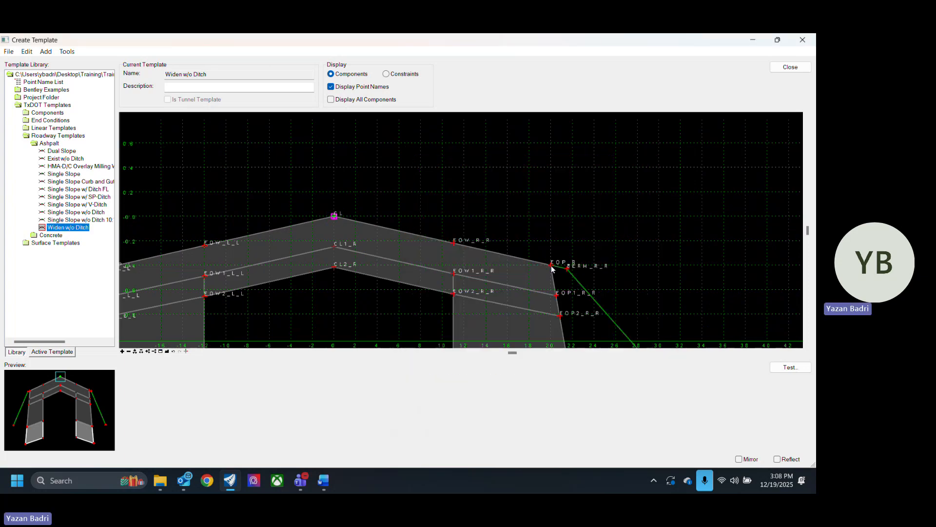
{"action": "double_click", "coordinate": [551, 266]}
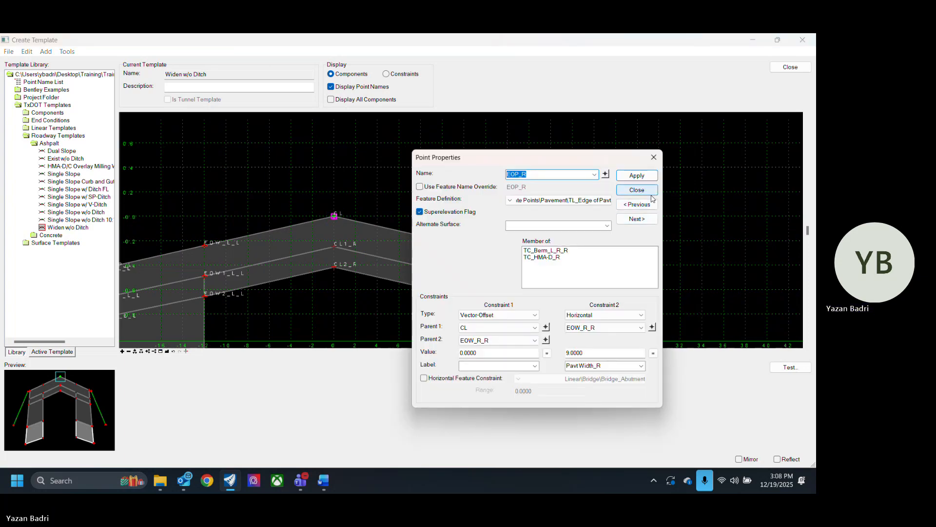
{"action": "left_click", "coordinate": [650, 193]}
{"action": "scroll", "coordinate": [578, 242], "scroll_direction": "down", "scroll_amount": 5}
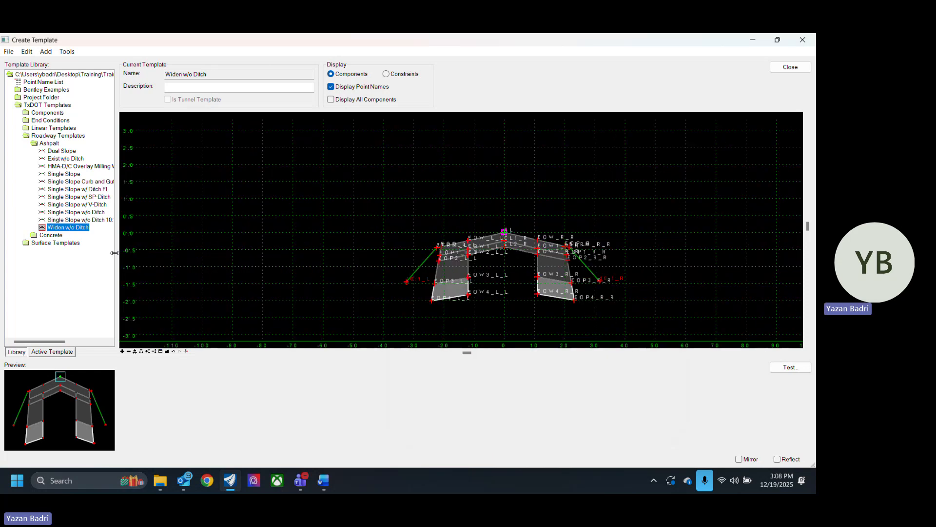
Step: Make Single Slope w/o Ditch 10:1 the current template and inspect the Superelevation Flag of point EOP_L
{"action": "left_click", "coordinate": [94, 221]}
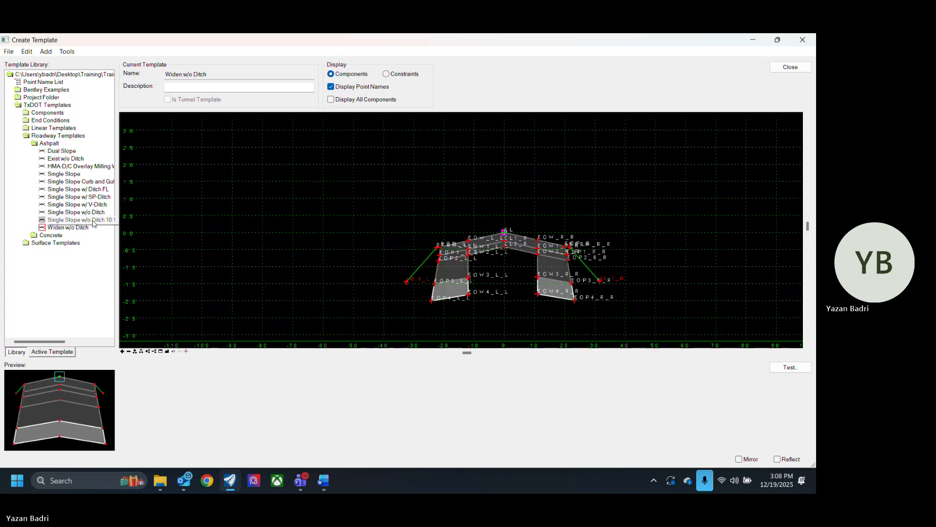
{"action": "double_click", "coordinate": [94, 220]}
{"action": "scroll", "coordinate": [252, 163], "scroll_direction": "up", "scroll_amount": 4}
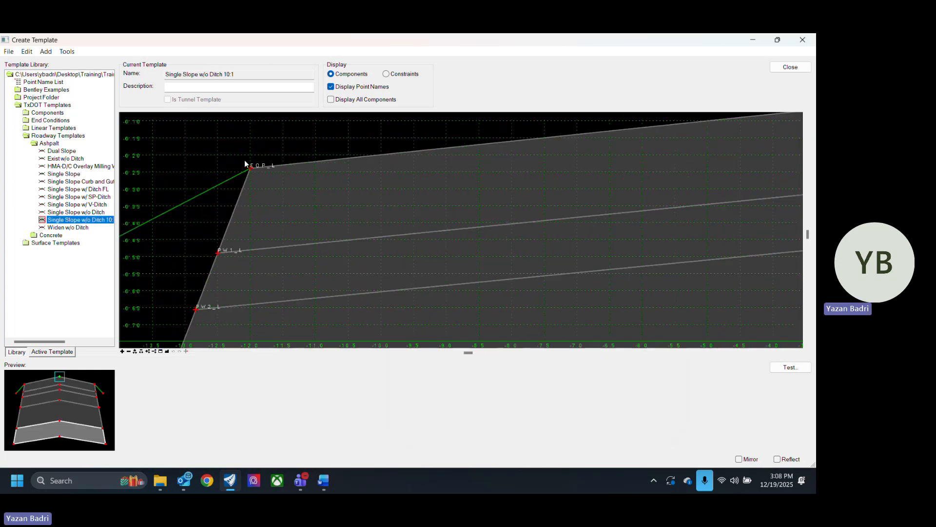
{"action": "double_click", "coordinate": [249, 169]}
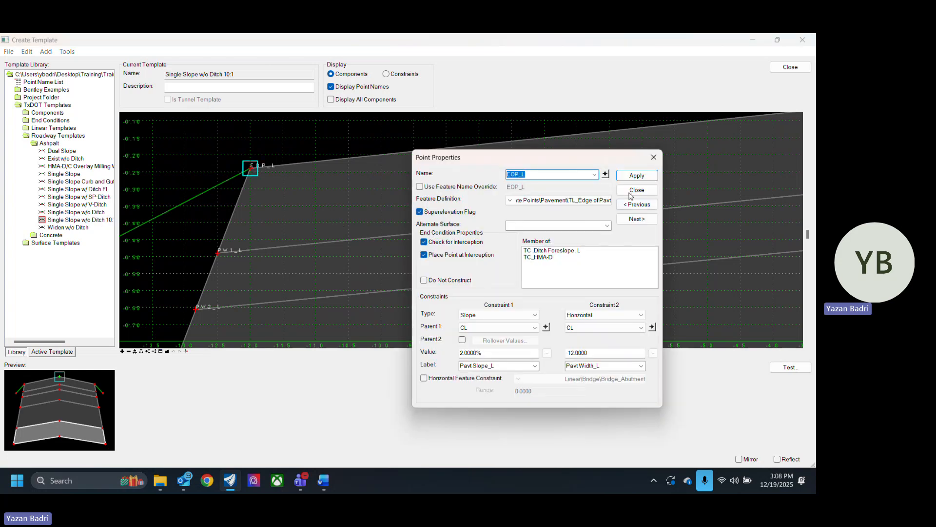
{"action": "left_click", "coordinate": [636, 193]}
Step: Inspect the Superelevation Flag of points CL and EOP_R in the Single Slope w/o Ditch 10:1 template
{"action": "scroll", "coordinate": [330, 260], "scroll_direction": "down", "scroll_amount": 2}
{"action": "scroll", "coordinate": [330, 259], "scroll_direction": "down", "scroll_amount": 2}
{"action": "scroll", "coordinate": [410, 230], "scroll_direction": "up", "scroll_amount": 2}
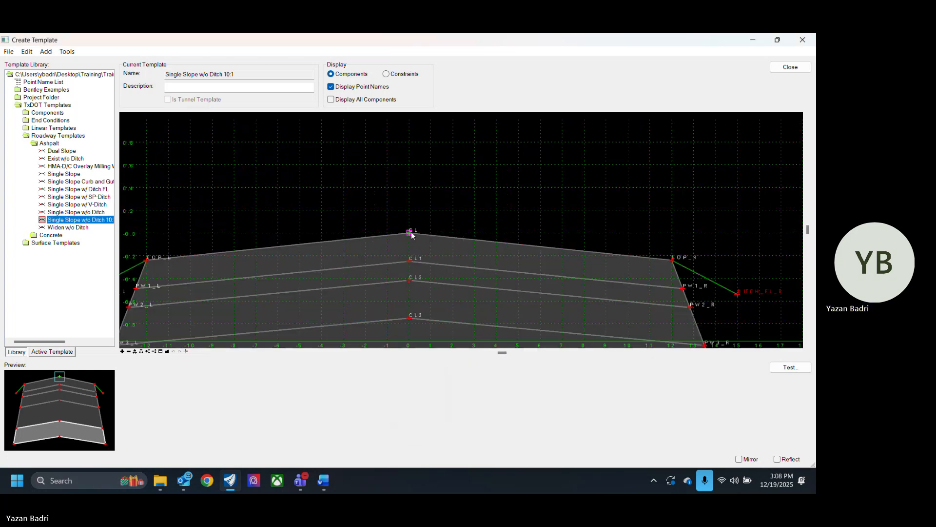
{"action": "double_click", "coordinate": [410, 232]}
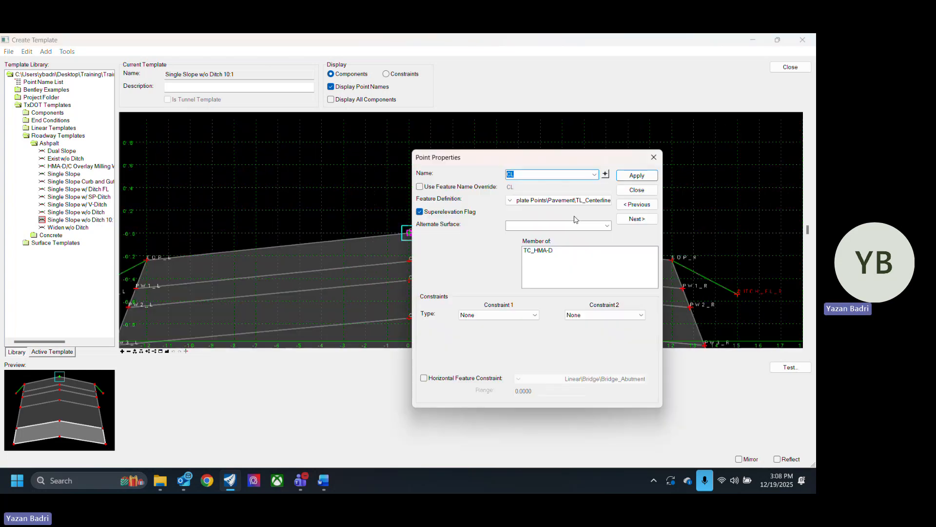
{"action": "left_click", "coordinate": [644, 190]}
{"action": "double_click", "coordinate": [673, 261]}
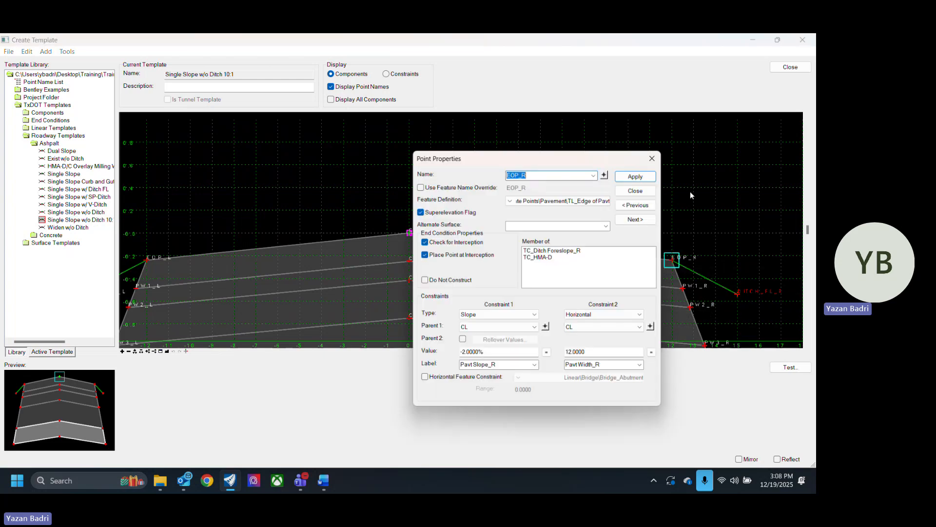
{"action": "left_click", "coordinate": [652, 195]}
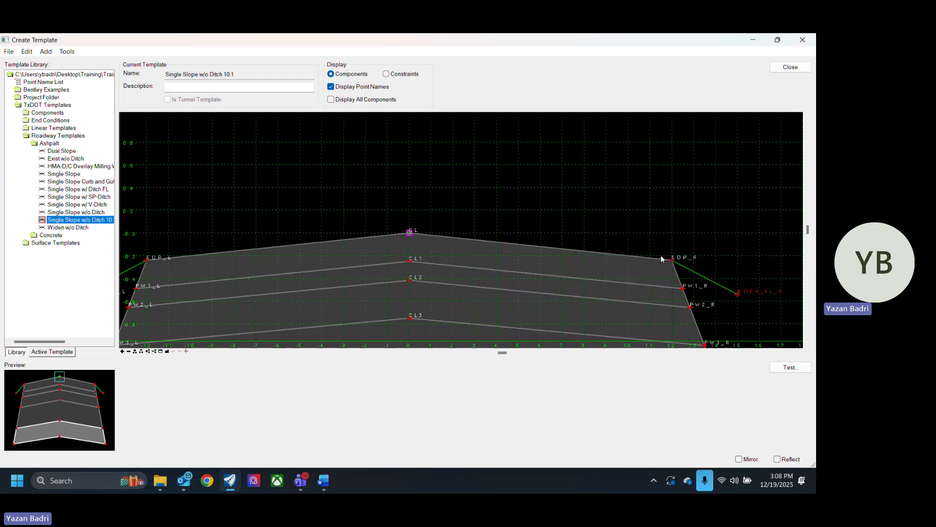
{"action": "mouse_move", "coordinate": [662, 259]}
Step: Preview the Single Slope w/o Ditch template and close the template editor without saving changes to the CR332.itl library
{"action": "left_click", "coordinate": [90, 212]}
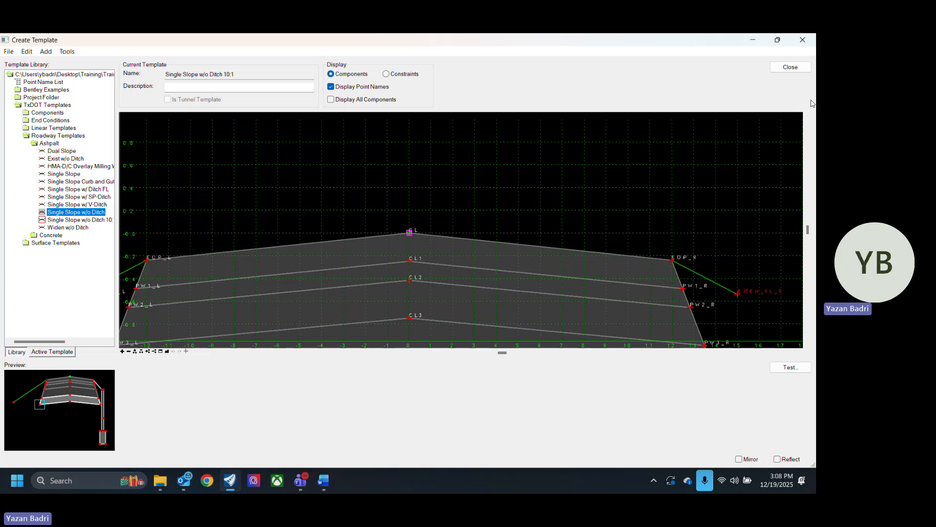
{"action": "left_click", "coordinate": [790, 67]}
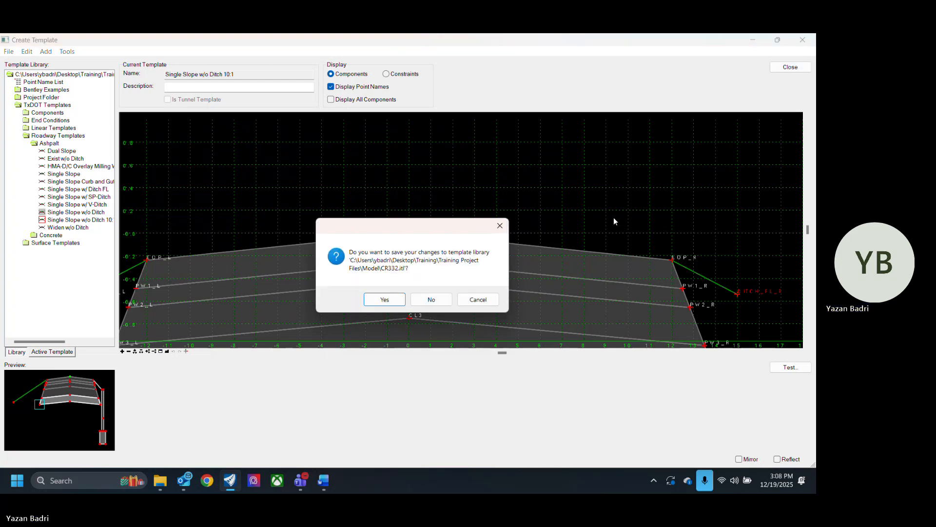
{"action": "left_click", "coordinate": [445, 305]}
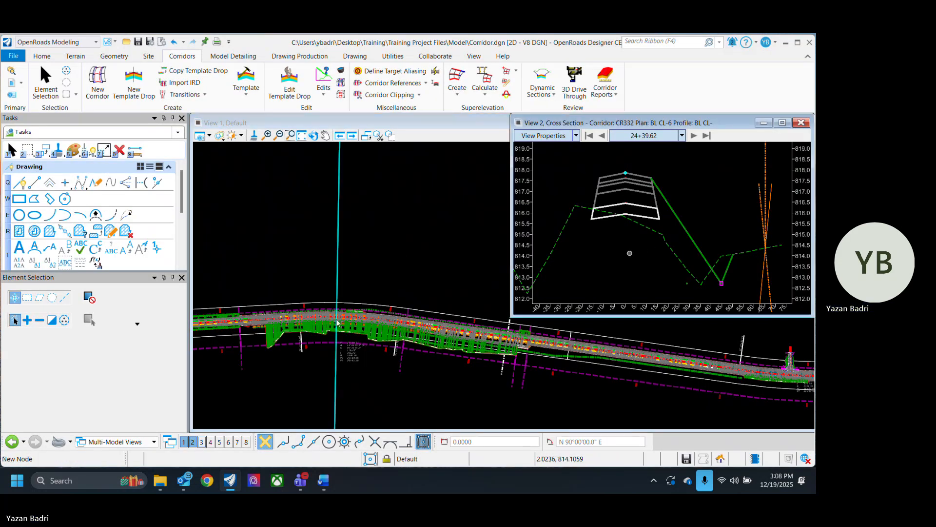
Step: Examine the corridor in plan around station 24+39.62 and the left pavement edge in its cross section
{"action": "scroll", "coordinate": [342, 334], "scroll_direction": "up", "scroll_amount": 5}
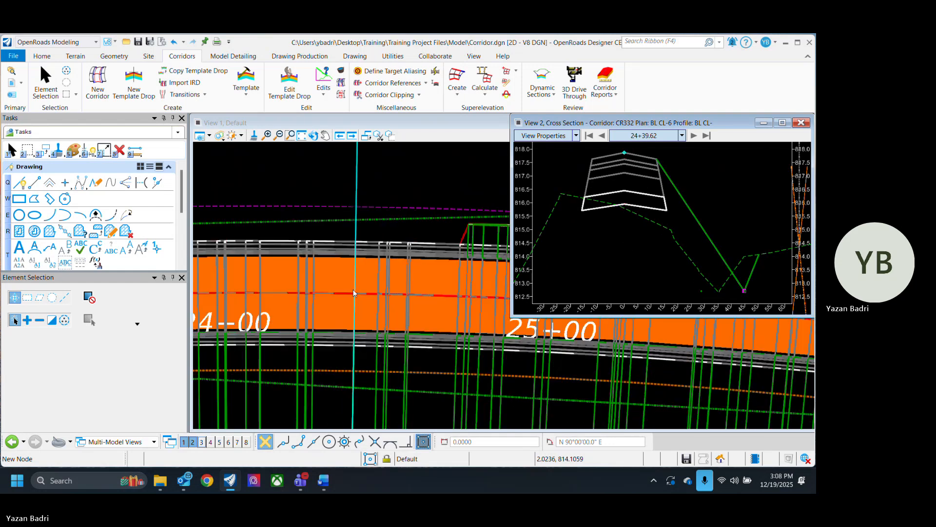
{"action": "left_click", "coordinate": [403, 177]}
{"action": "scroll", "coordinate": [592, 169], "scroll_direction": "up", "scroll_amount": 5}
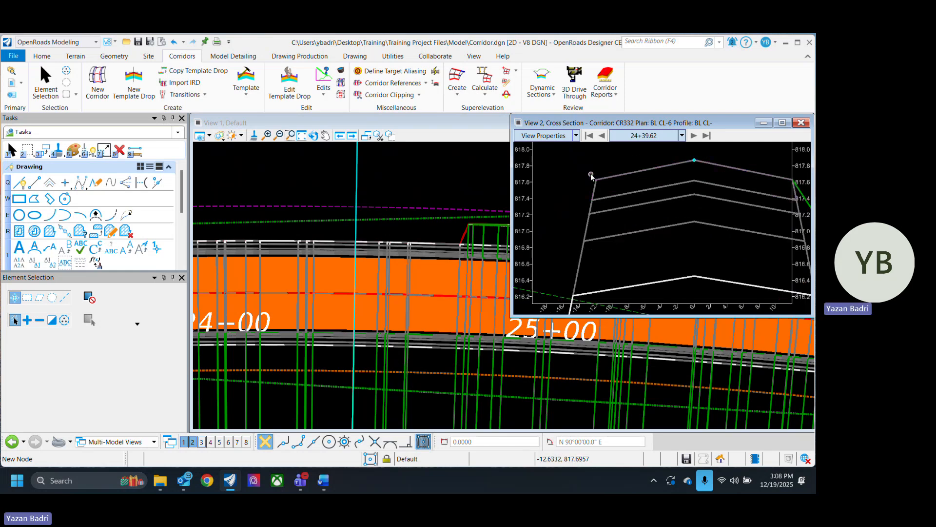
{"action": "scroll", "coordinate": [593, 177], "scroll_direction": "up", "scroll_amount": 3}
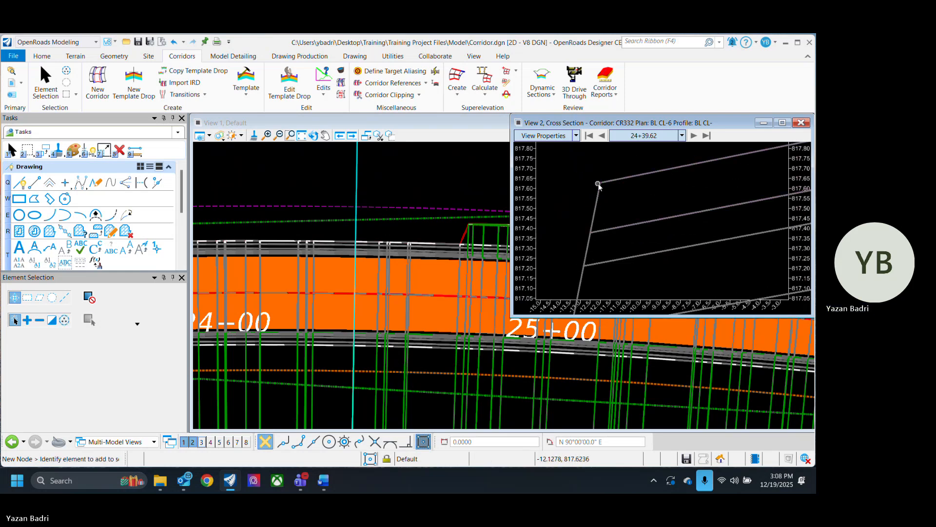
{"action": "mouse_move", "coordinate": [599, 184]}
{"action": "scroll", "coordinate": [399, 252], "scroll_direction": "down", "scroll_amount": 5}
{"action": "scroll", "coordinate": [400, 238], "scroll_direction": "down", "scroll_amount": 2}
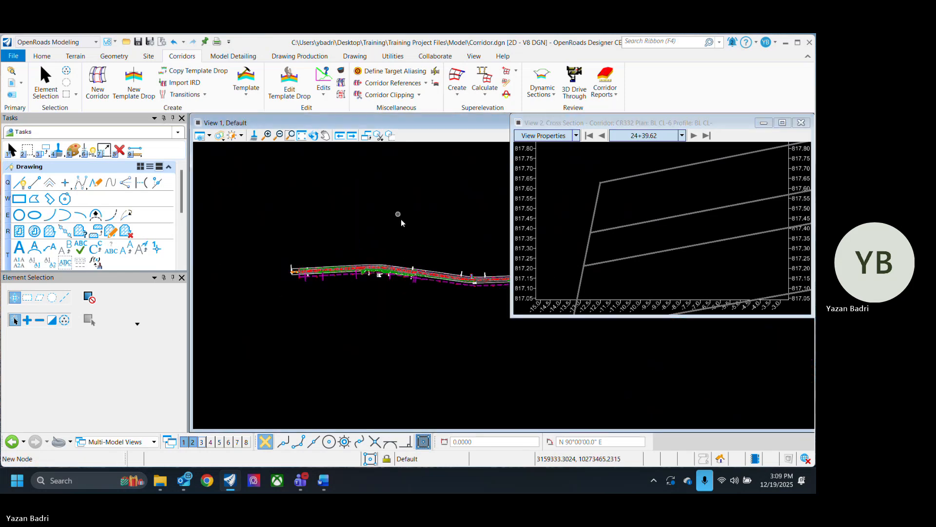
Step: Locate the cross section view via datapoint at about station 40+53, on the curve near the side-road intersection
{"action": "scroll", "coordinate": [472, 309], "scroll_direction": "up", "scroll_amount": 3}
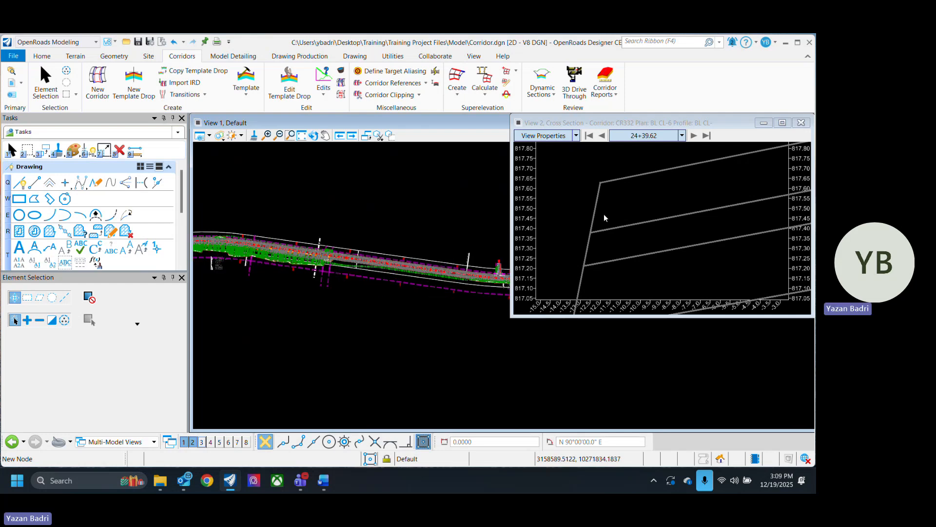
{"action": "right_click", "coordinate": [627, 198]}
{"action": "left_click", "coordinate": [711, 339]}
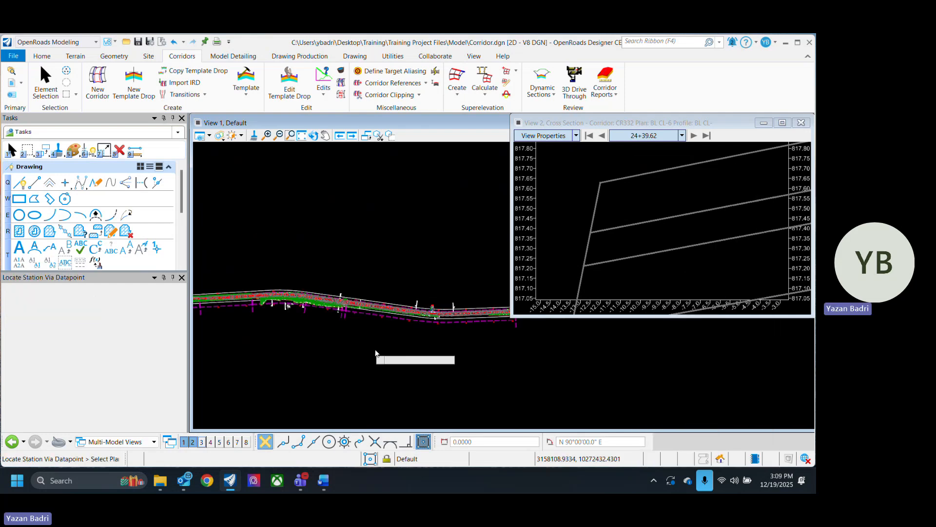
{"action": "left_click", "coordinate": [409, 298]}
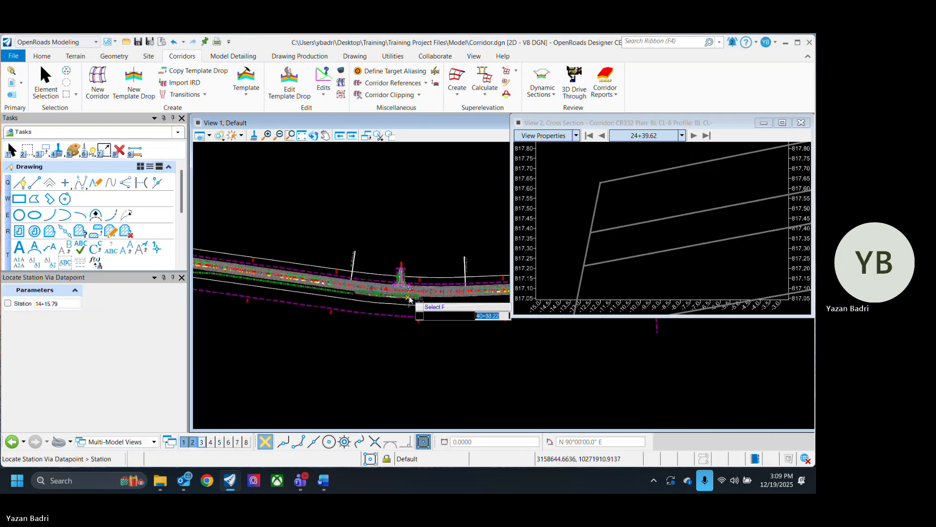
{"action": "left_click", "coordinate": [394, 379]}
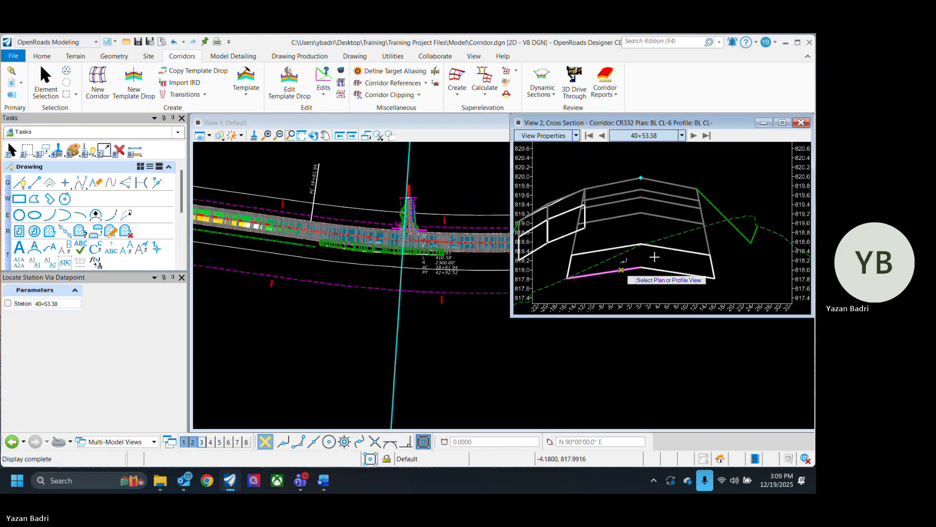
Step: Examine the full cross section there, and relocate the cross section view via datapoint to about station 41+92
{"action": "scroll", "coordinate": [663, 259], "scroll_direction": "down", "scroll_amount": 3}
{"action": "scroll", "coordinate": [643, 291], "scroll_direction": "up", "scroll_amount": 1}
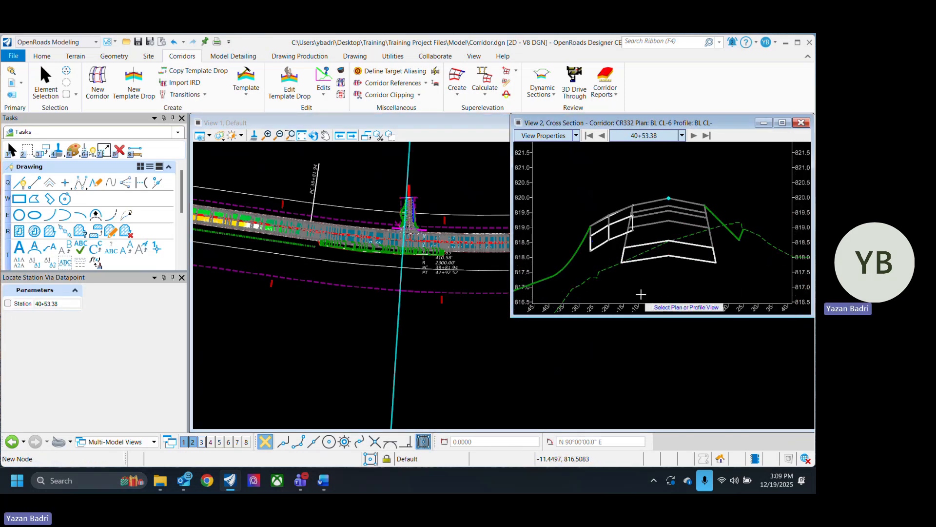
{"action": "right_click", "coordinate": [649, 283]}
{"action": "left_click", "coordinate": [717, 338]}
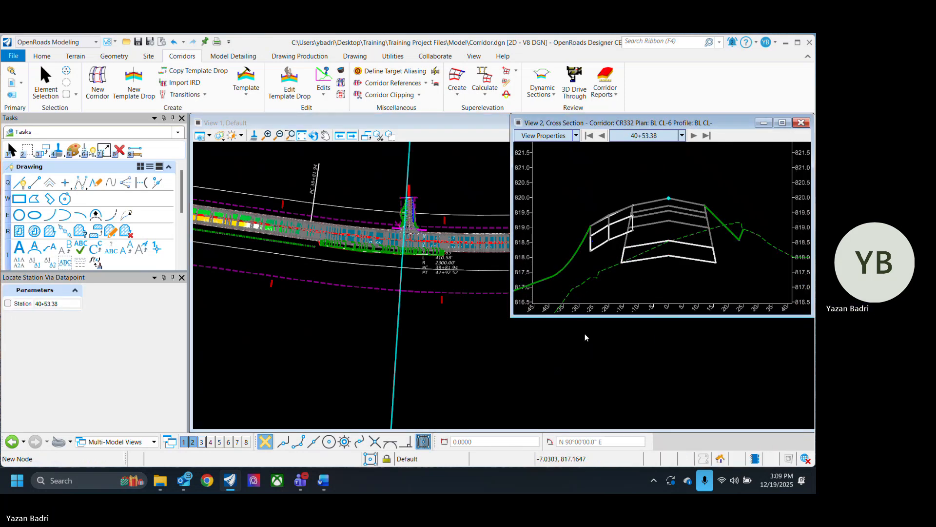
{"action": "left_click", "coordinate": [479, 341]}
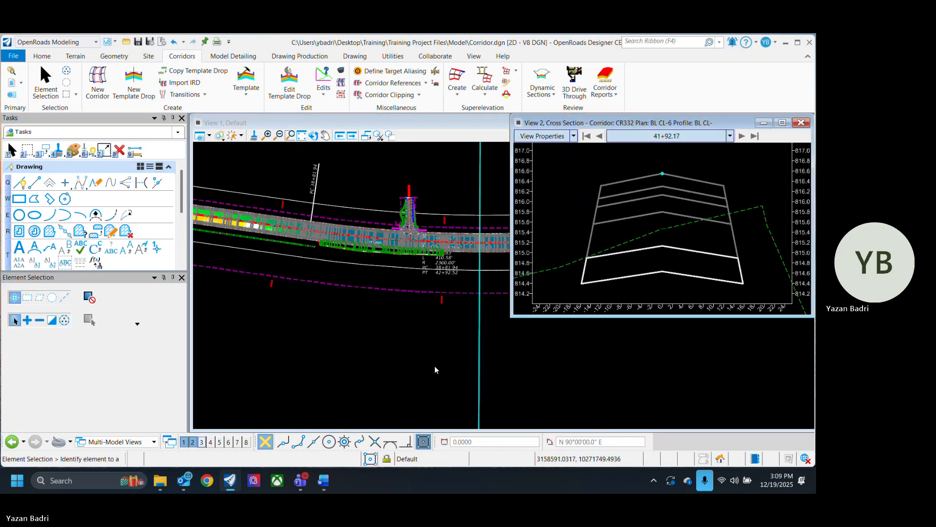
Step: Delete the corridor's superelevation sections Section-1 and Section-2 from the plan view
{"action": "scroll", "coordinate": [435, 366], "scroll_direction": "down", "scroll_amount": 5}
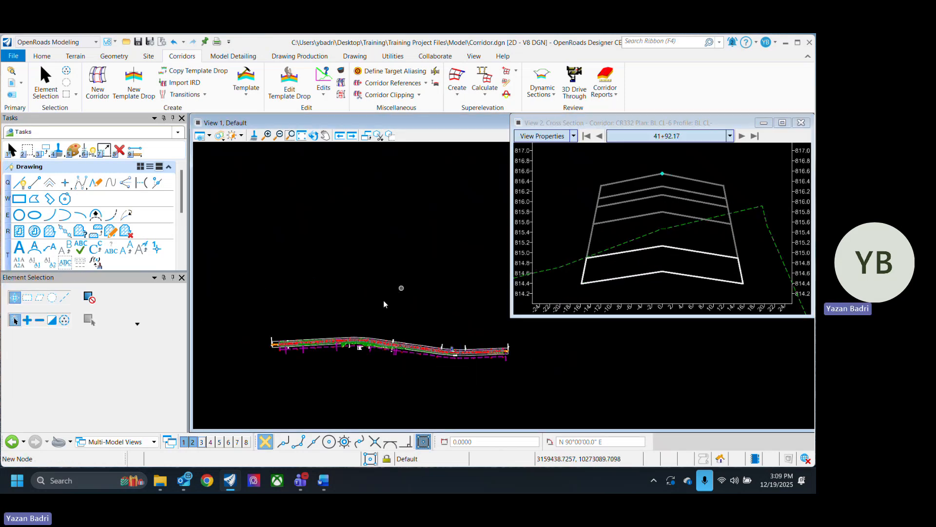
{"action": "scroll", "coordinate": [282, 362], "scroll_direction": "up", "scroll_amount": 4}
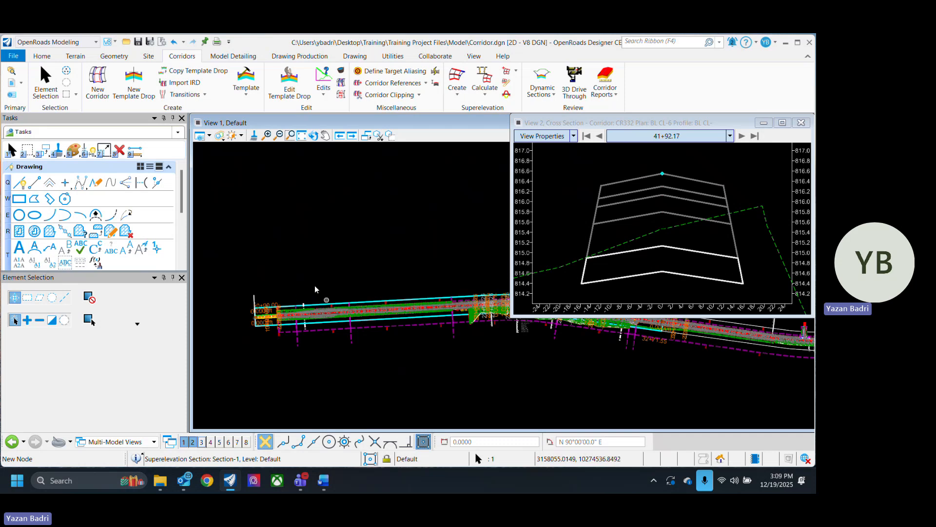
{"action": "scroll", "coordinate": [273, 308], "scroll_direction": "down", "scroll_amount": 3}
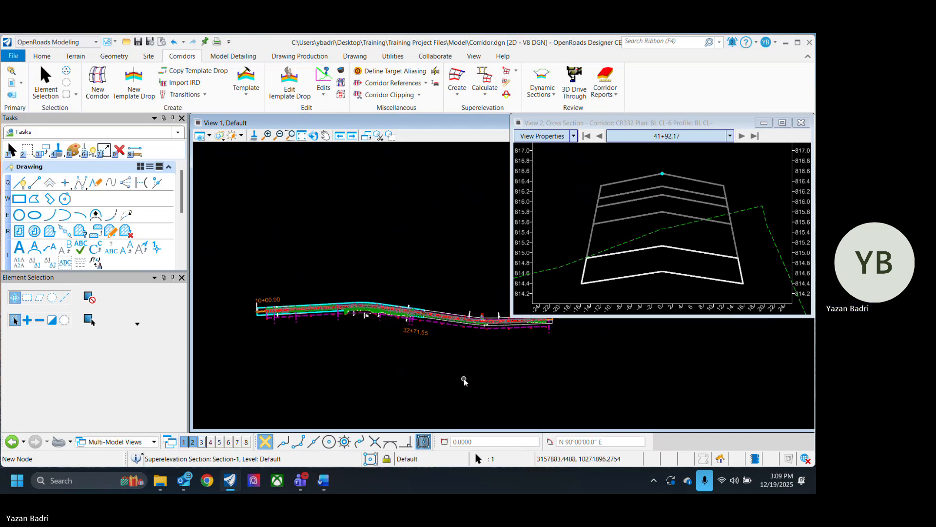
{"action": "key", "text": "Delete"}
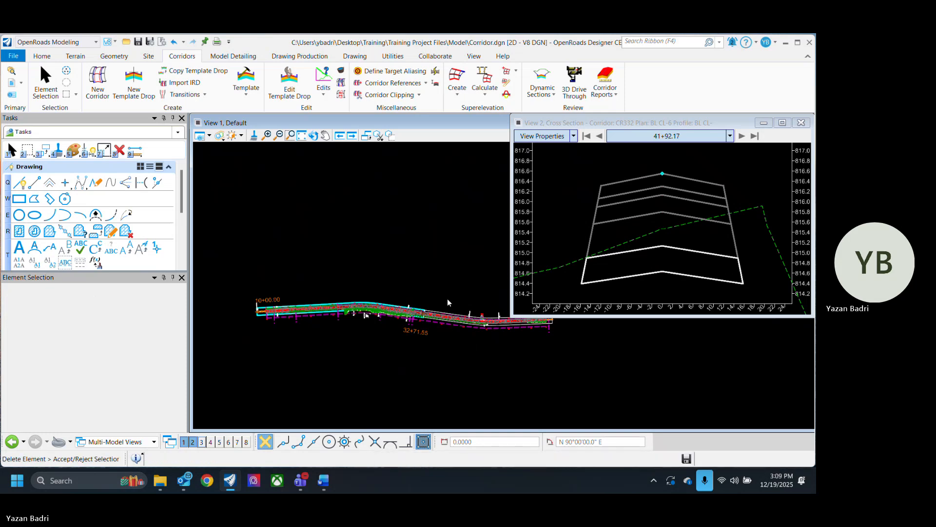
{"action": "key", "text": "Escape"}
{"action": "scroll", "coordinate": [447, 299], "scroll_direction": "up", "scroll_amount": 3}
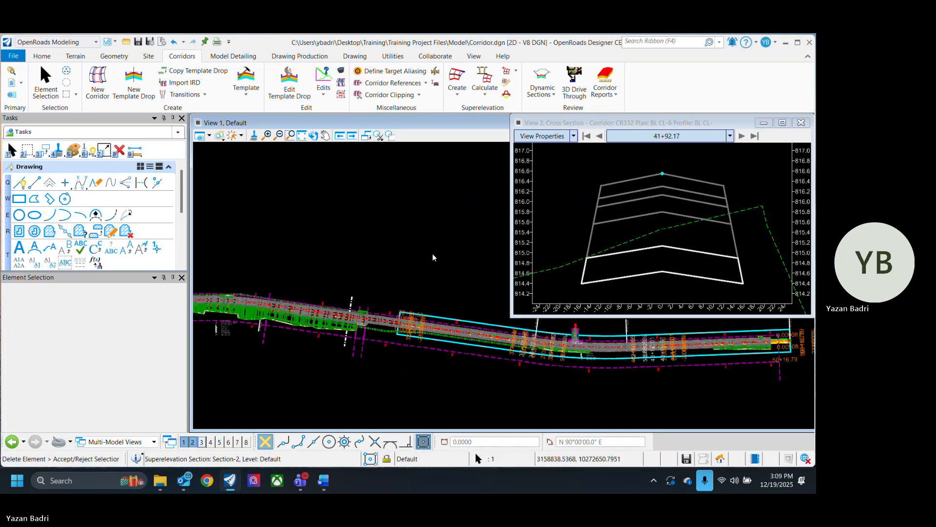
{"action": "key", "text": "Delete"}
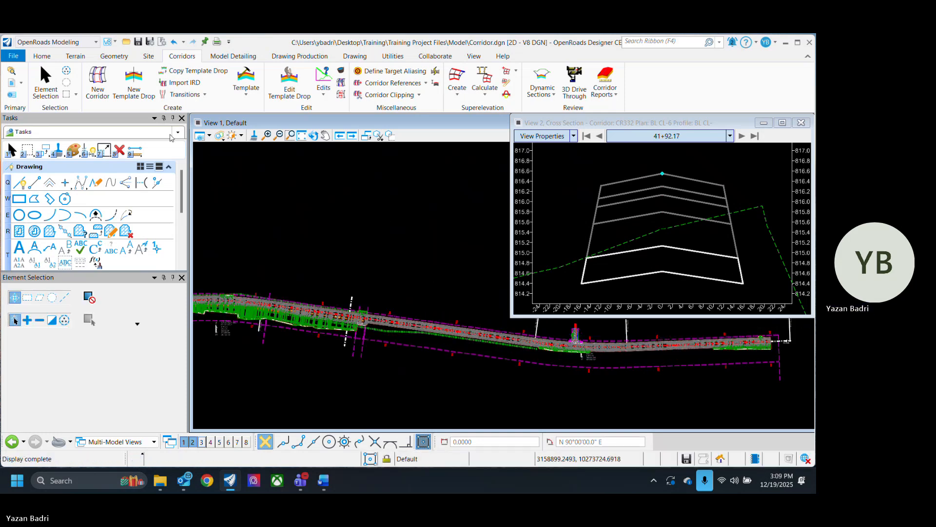
Step: Open the CR332 corridor objects, review the point controls ROW_L, RT_WIDEN and RT_ROW_SEEK, and close the dialog
{"action": "left_click", "coordinate": [341, 70]}
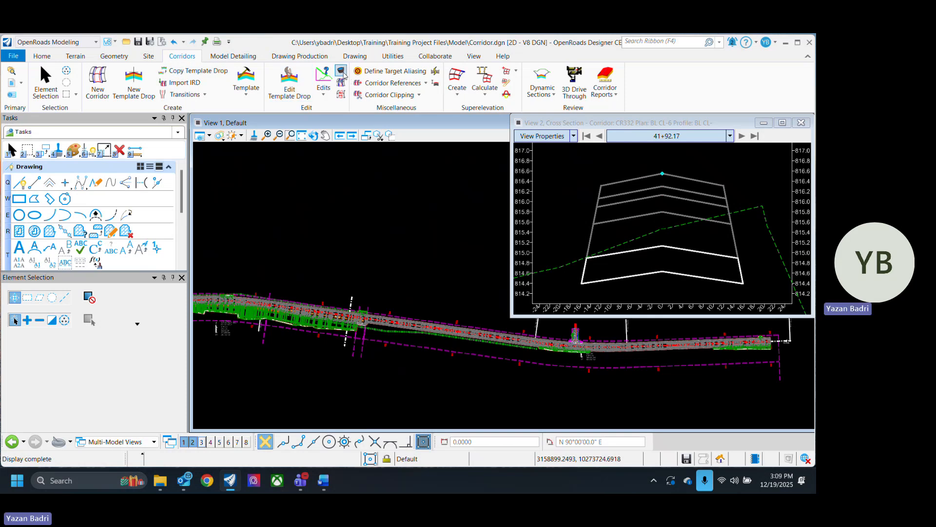
{"action": "left_click", "coordinate": [385, 346]}
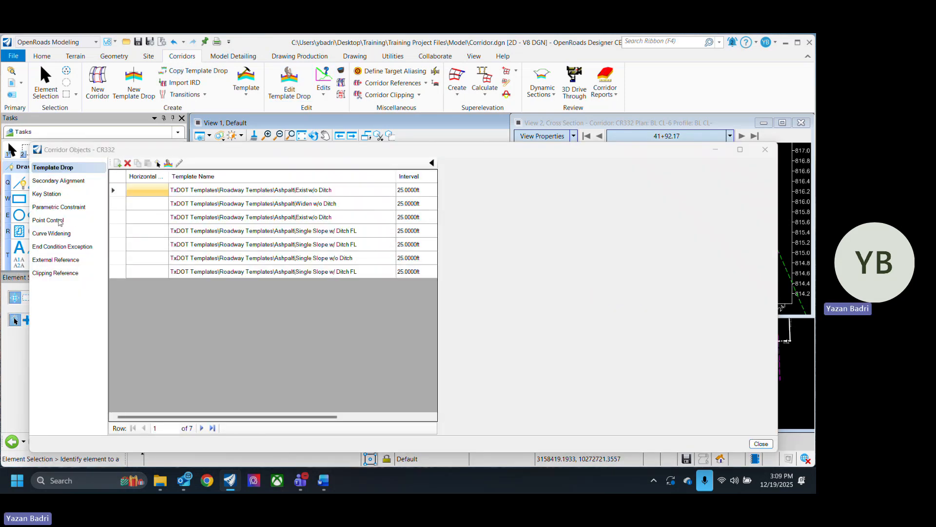
{"action": "left_click", "coordinate": [58, 221]}
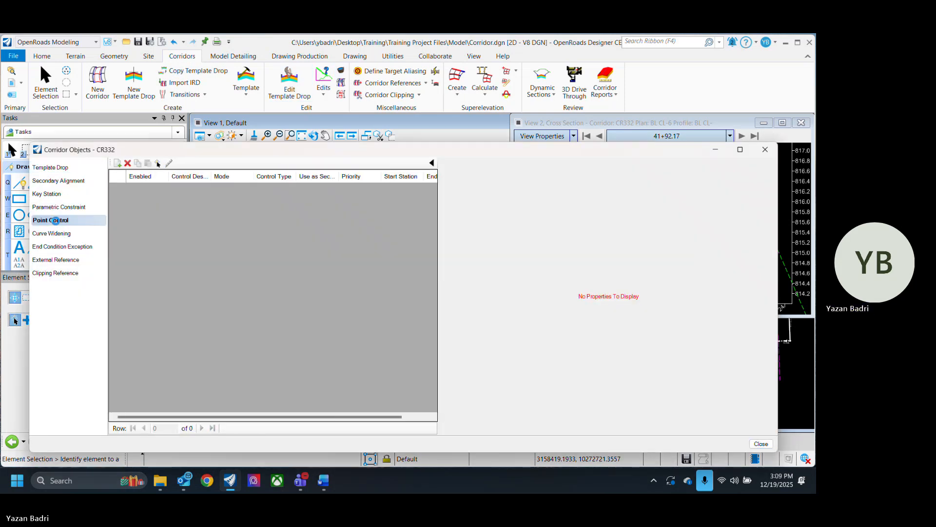
{"action": "left_click", "coordinate": [180, 230]}
{"action": "left_click", "coordinate": [199, 208]}
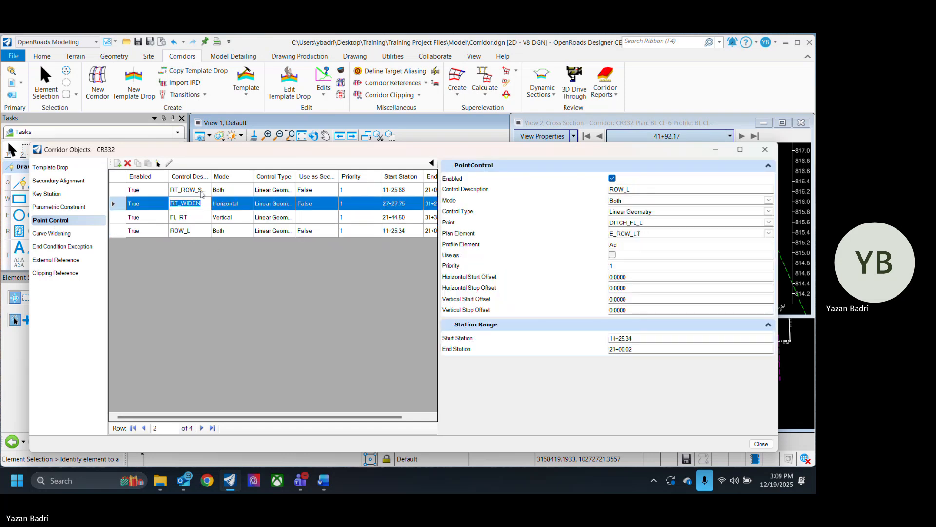
{"action": "left_click", "coordinate": [191, 190]}
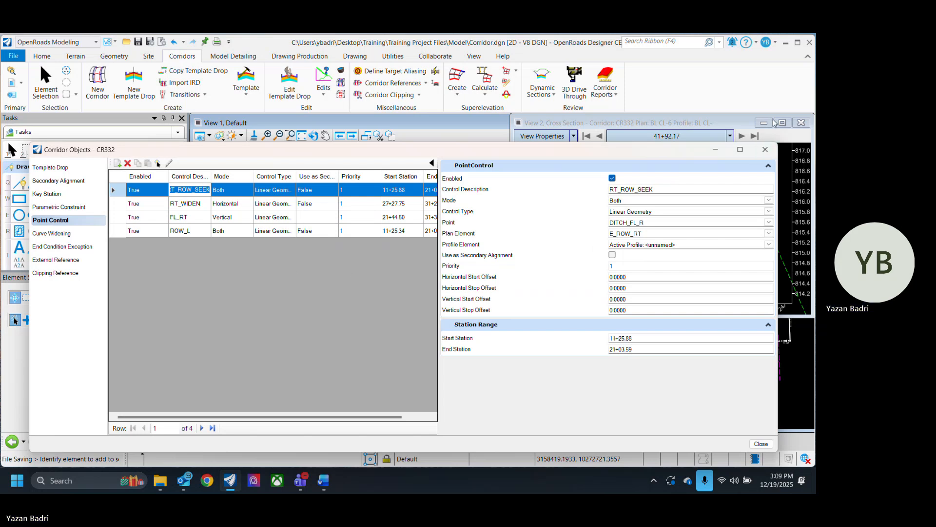
{"action": "key", "text": "Escape"}
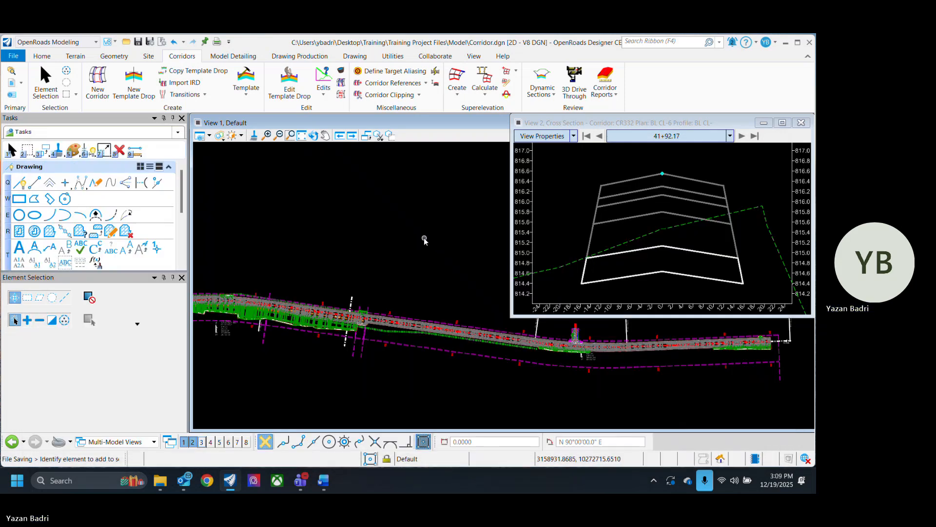
Step: Create superelevation sections named Section along the CR332 alignment, from station 10+00.00 to 50+16.79, with minimum tangent length 100 and Template lane creation
{"action": "left_click", "coordinate": [457, 75]}
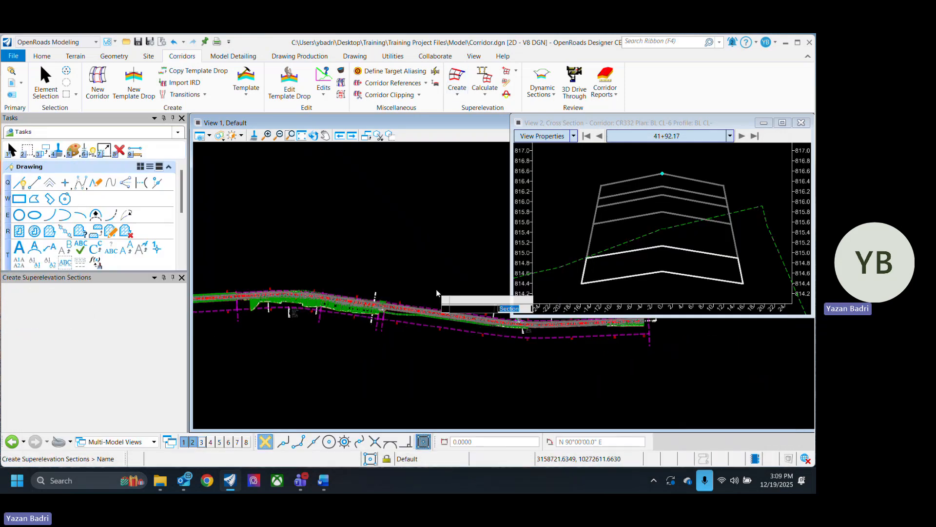
{"action": "scroll", "coordinate": [262, 346], "scroll_direction": "up", "scroll_amount": 3}
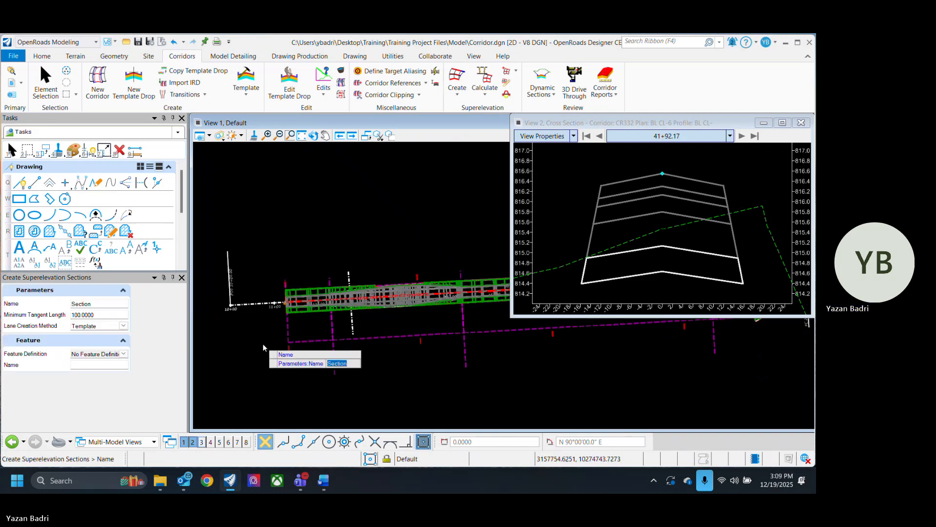
{"action": "left_click", "coordinate": [253, 330]}
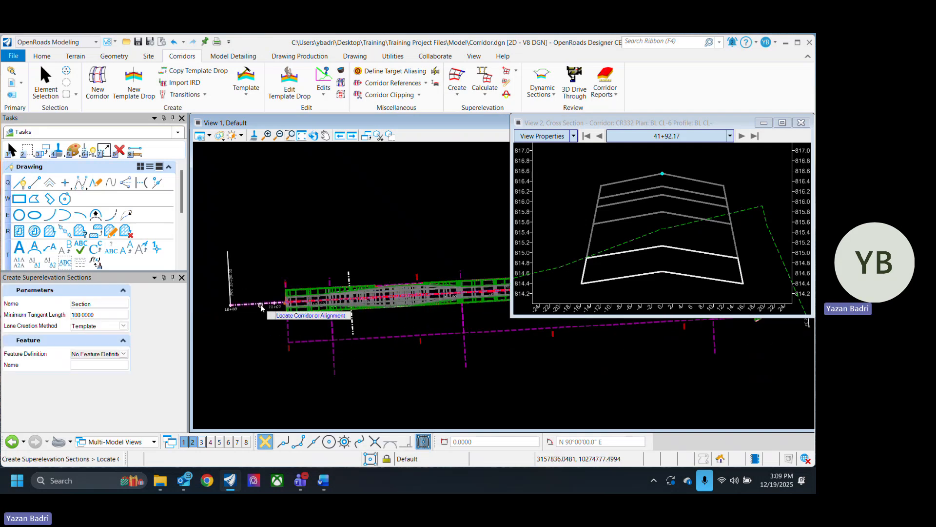
{"action": "left_click", "coordinate": [256, 327]}
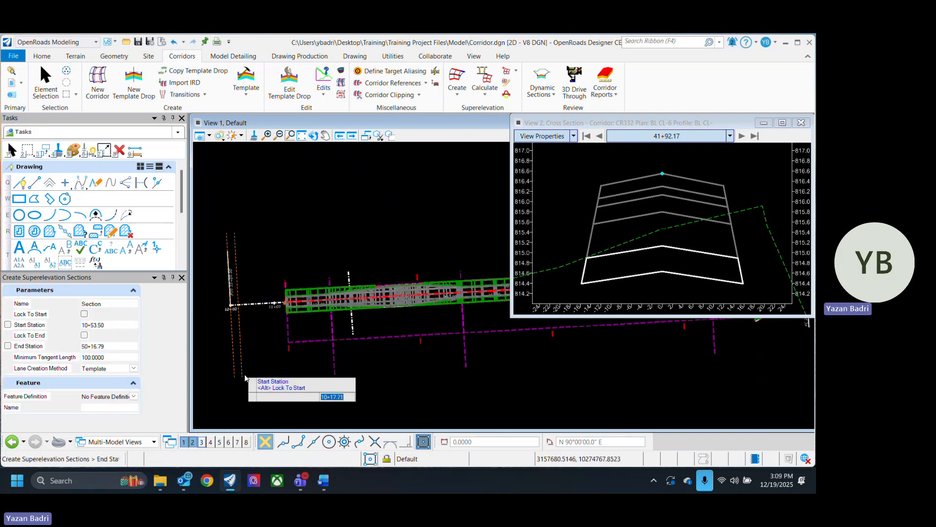
{"action": "scroll", "coordinate": [224, 365], "scroll_direction": "down", "scroll_amount": 2}
{"action": "scroll", "coordinate": [223, 363], "scroll_direction": "down", "scroll_amount": 4}
{"action": "left_click", "coordinate": [461, 389]}
{"action": "scroll", "coordinate": [235, 344], "scroll_direction": "up", "scroll_amount": 7}
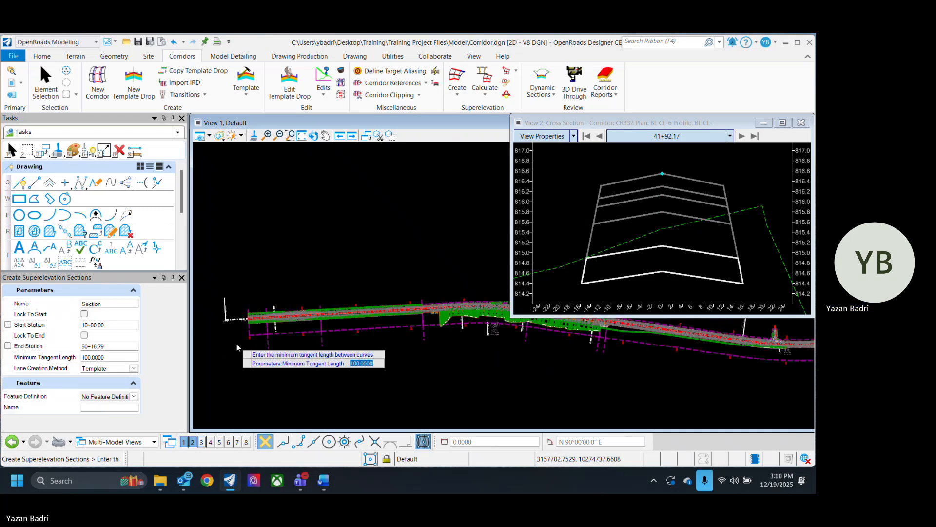
{"action": "left_click", "coordinate": [243, 331]}
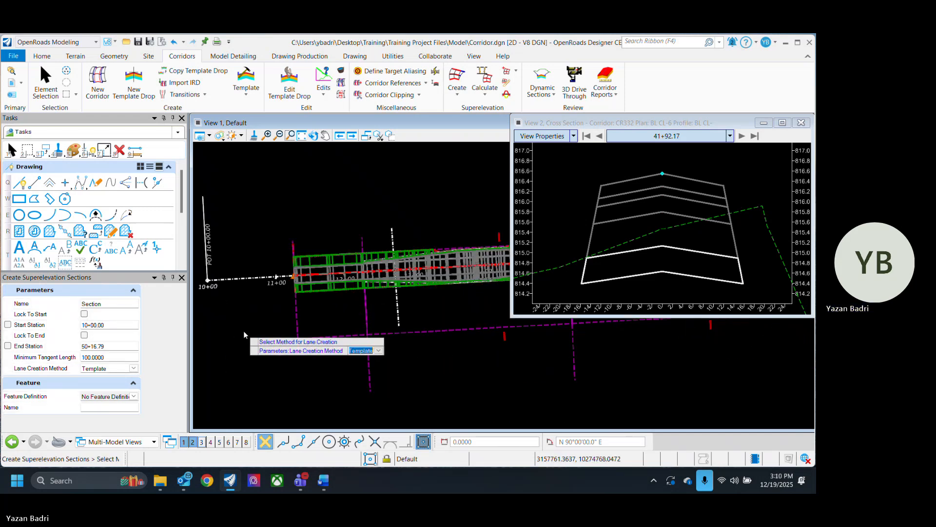
{"action": "left_click", "coordinate": [244, 330]}
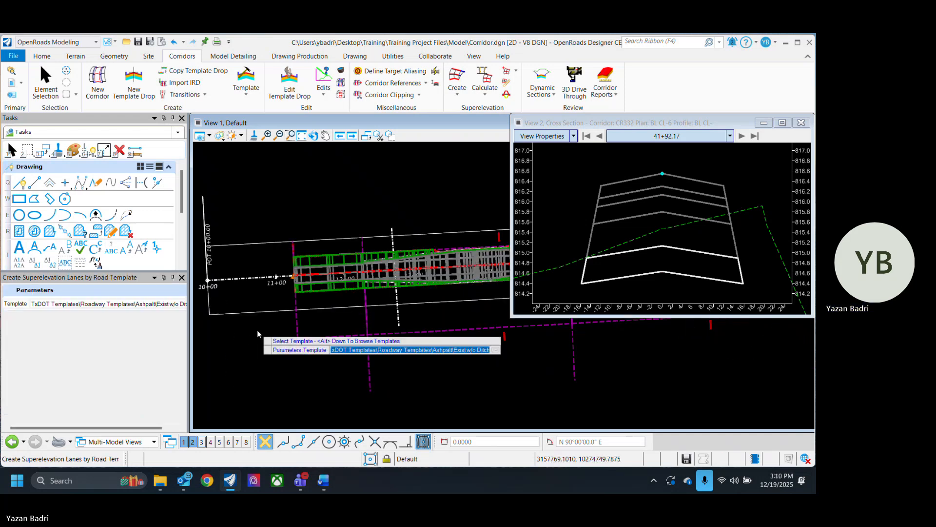
Step: Create the superelevation lanes from the TxDOT asphalt roadway template Single Slope w/o Ditch 10:1
{"action": "key", "text": "alt+Down"}
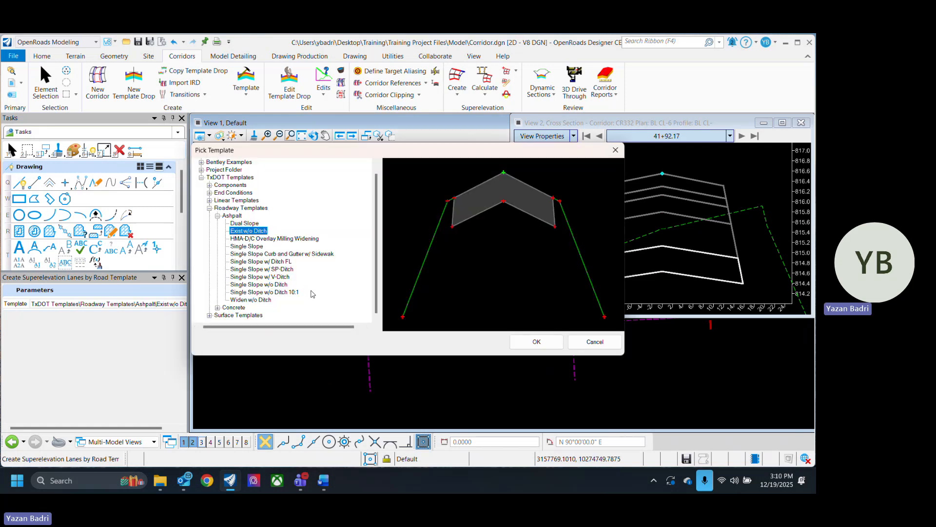
{"action": "left_click", "coordinate": [283, 291]}
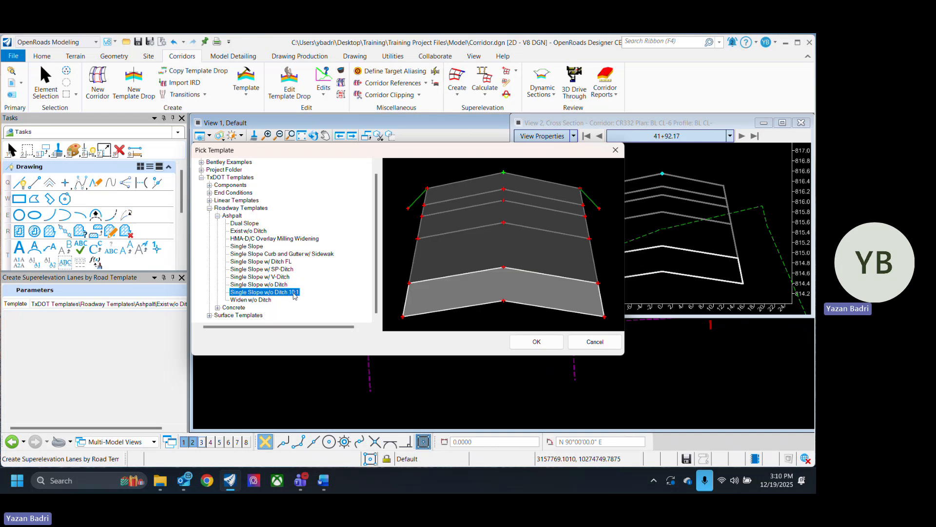
{"action": "left_click", "coordinate": [542, 348]}
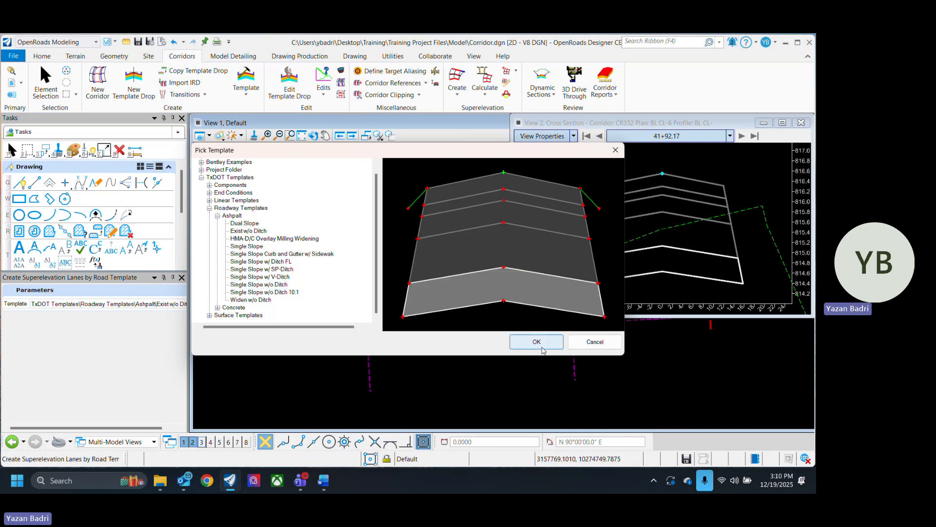
{"action": "left_click", "coordinate": [330, 377]}
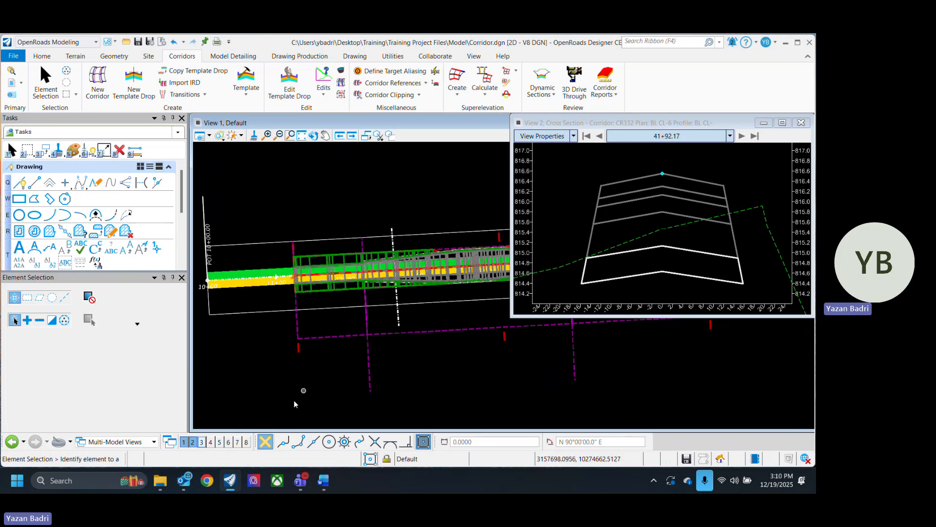
Step: Choose the new superelevation sections and the CR332 corridor for superelevation assignment, and widen the association table to read its point names
{"action": "scroll", "coordinate": [293, 400], "scroll_direction": "down", "scroll_amount": 3}
{"action": "scroll", "coordinate": [521, 363], "scroll_direction": "up", "scroll_amount": 3}
{"action": "scroll", "coordinate": [522, 362], "scroll_direction": "up", "scroll_amount": 2}
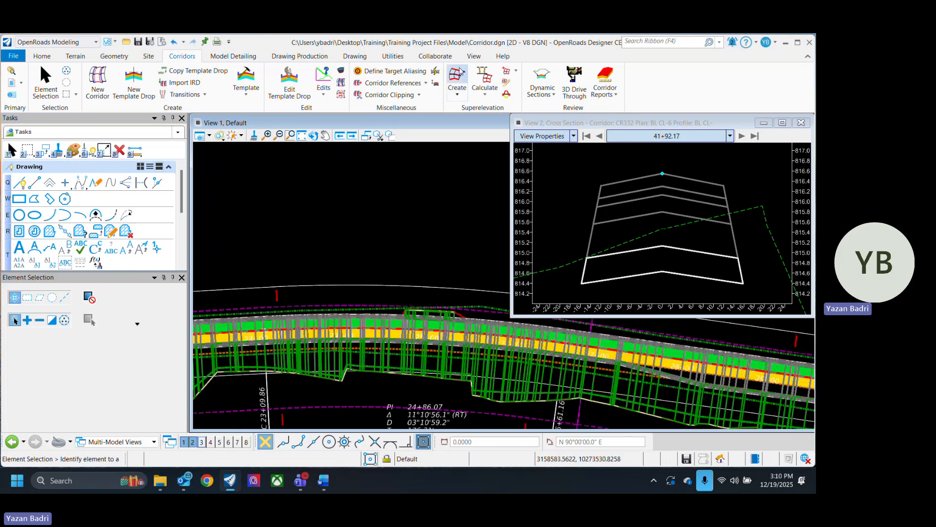
{"action": "left_click", "coordinate": [484, 76]}
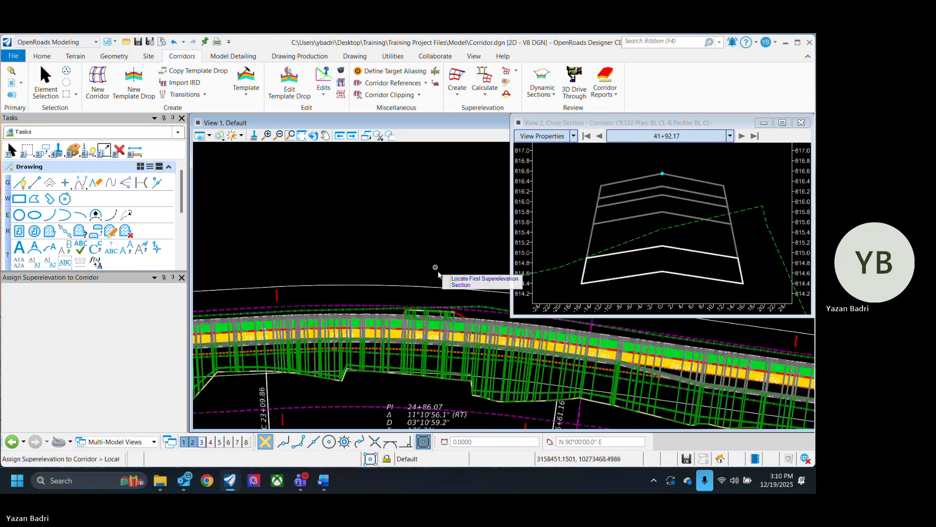
{"action": "left_click", "coordinate": [442, 286]}
{"action": "scroll", "coordinate": [341, 283], "scroll_direction": "down", "scroll_amount": 4}
{"action": "scroll", "coordinate": [376, 300], "scroll_direction": "up", "scroll_amount": 3}
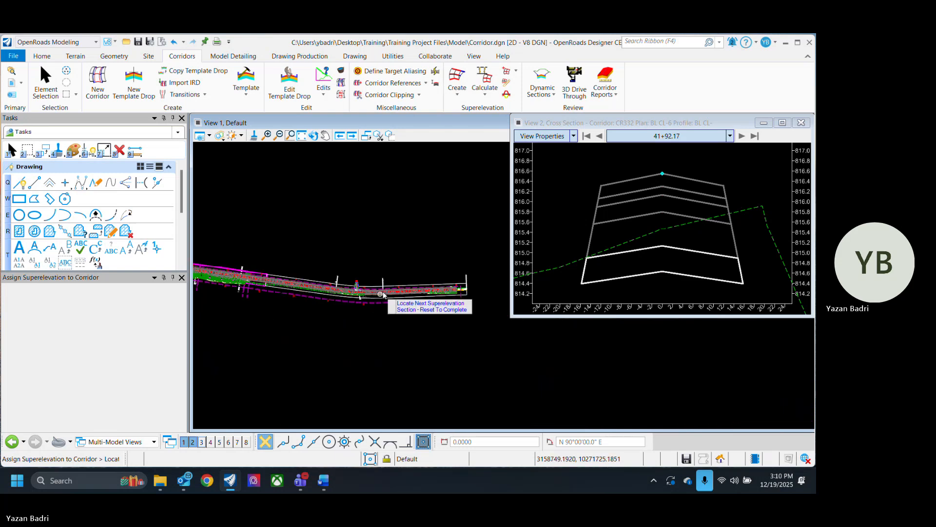
{"action": "right_click", "coordinate": [410, 234]}
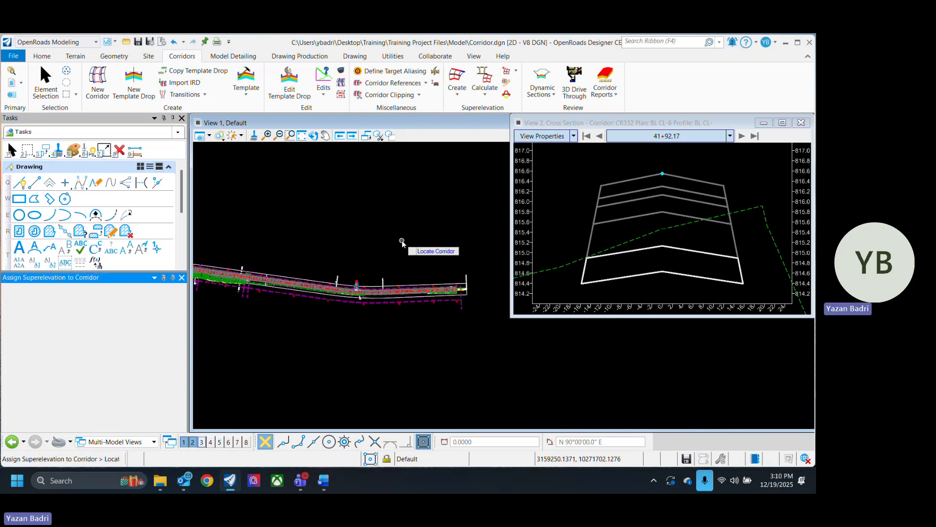
{"action": "scroll", "coordinate": [397, 306], "scroll_direction": "up", "scroll_amount": 1}
{"action": "scroll", "coordinate": [397, 303], "scroll_direction": "up", "scroll_amount": 1}
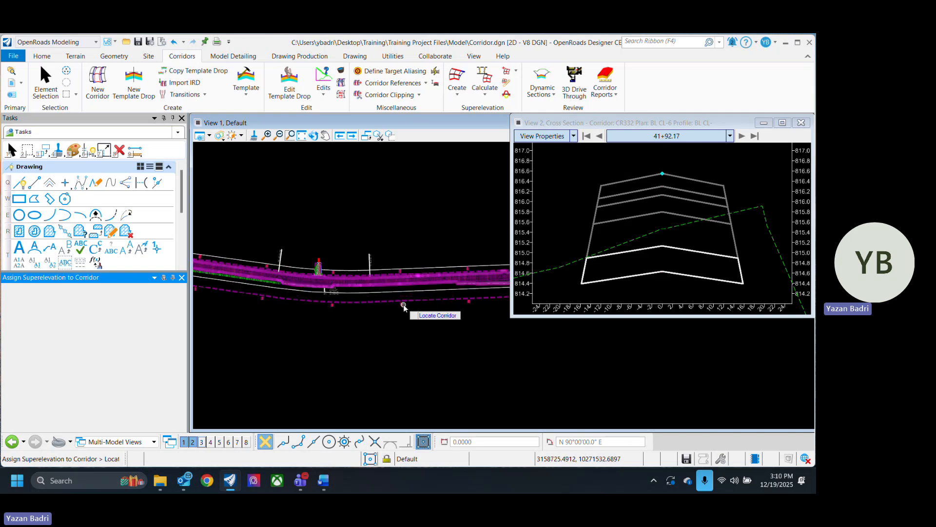
{"action": "left_click", "coordinate": [403, 306]}
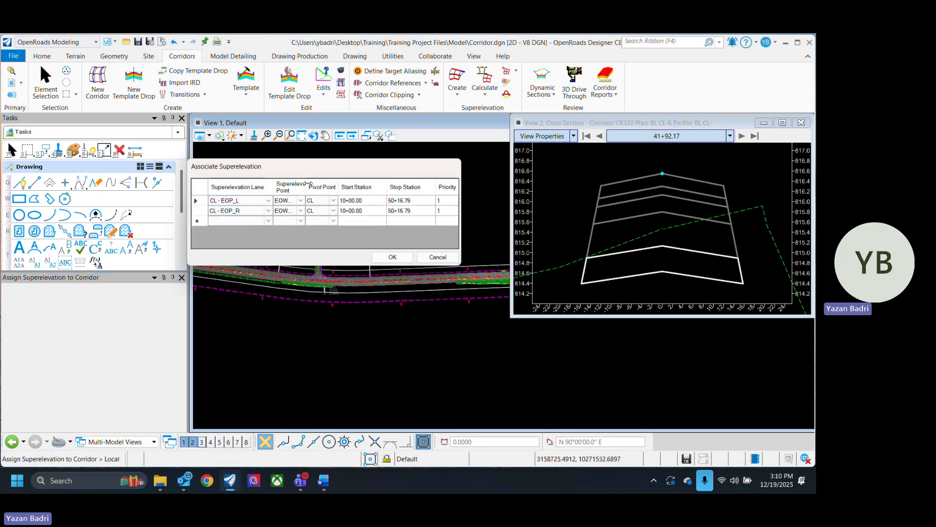
{"action": "left_click_drag", "start_coordinate": [306, 184], "coordinate": [334, 194]}
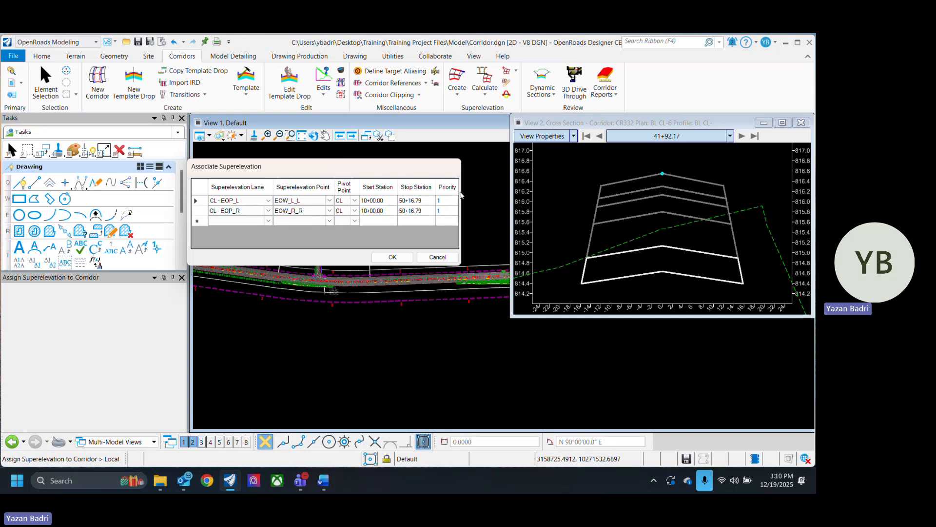
{"action": "left_click_drag", "start_coordinate": [461, 229], "coordinate": [675, 229]}
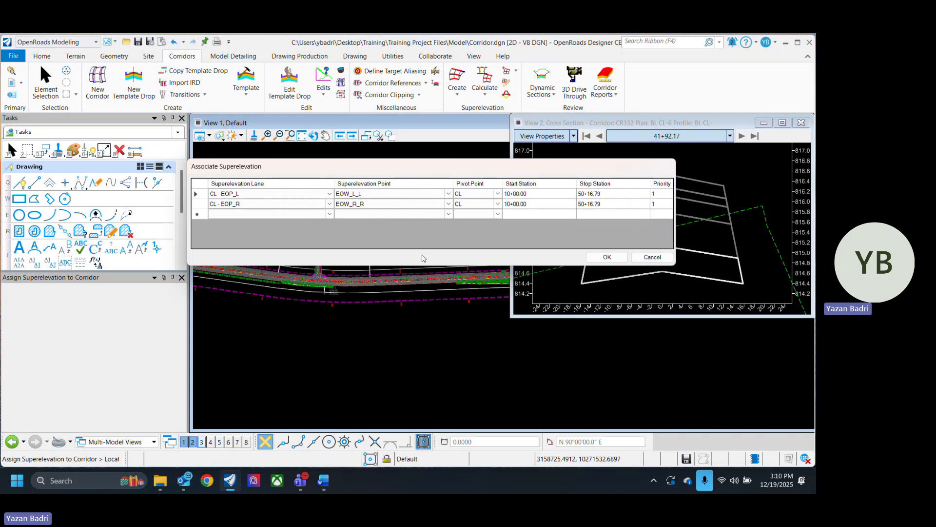
Step: Set the superelevation point to EOP_L for lane CL - EOP_L and to EOP_R for lane CL - EOP_R
{"action": "left_click", "coordinate": [449, 194]}
{"action": "left_click", "coordinate": [449, 195]}
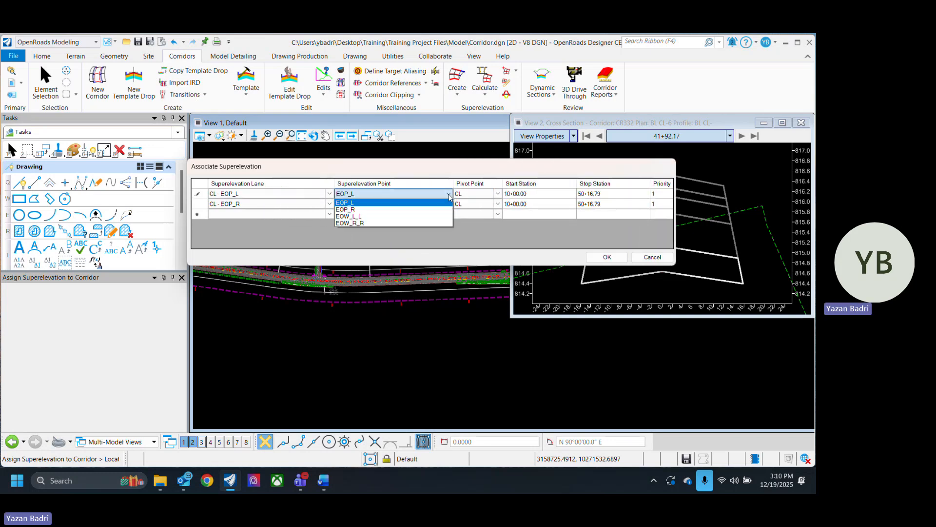
{"action": "left_click", "coordinate": [366, 205]}
{"action": "left_click", "coordinate": [398, 202]}
{"action": "left_click", "coordinate": [398, 206]}
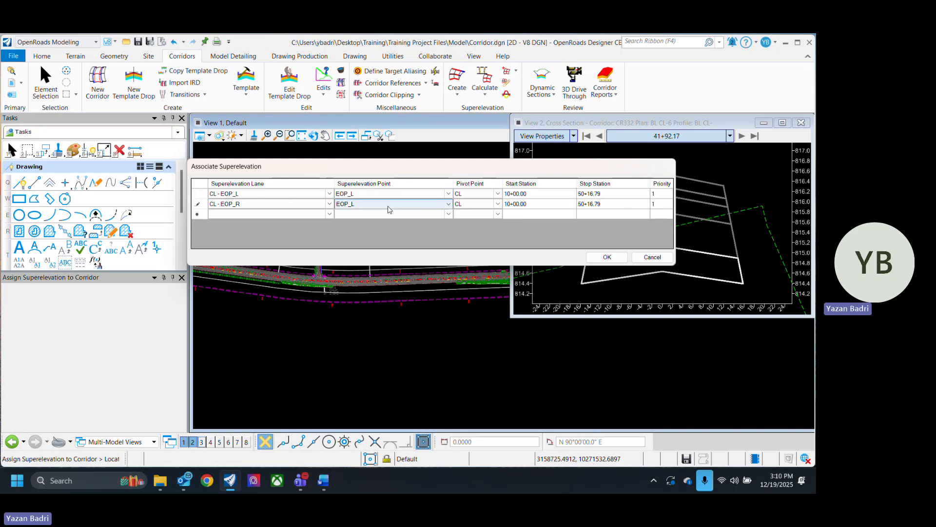
{"action": "left_click", "coordinate": [388, 207]}
{"action": "left_click", "coordinate": [377, 221]}
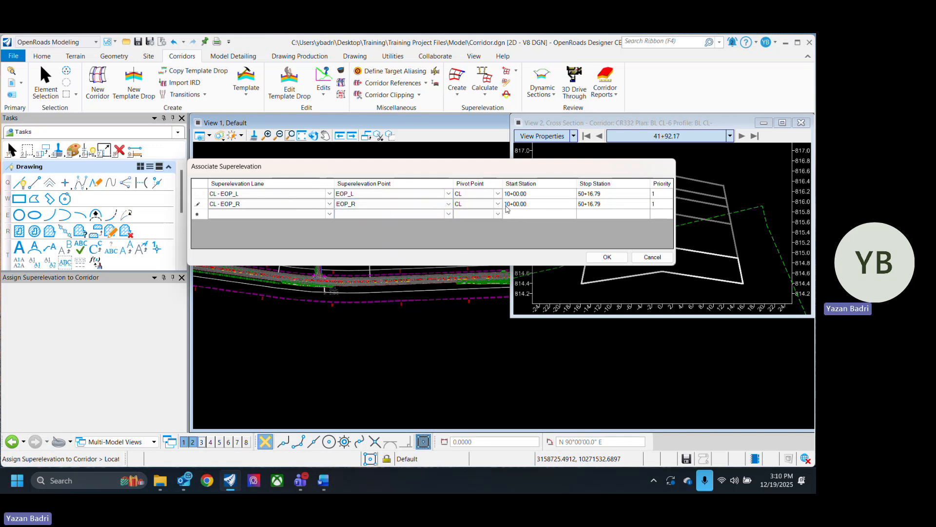
Step: Check the superelevation points, pivot points and station ranges of both lanes, and accept the superelevation association
{"action": "left_click", "coordinate": [481, 195]}
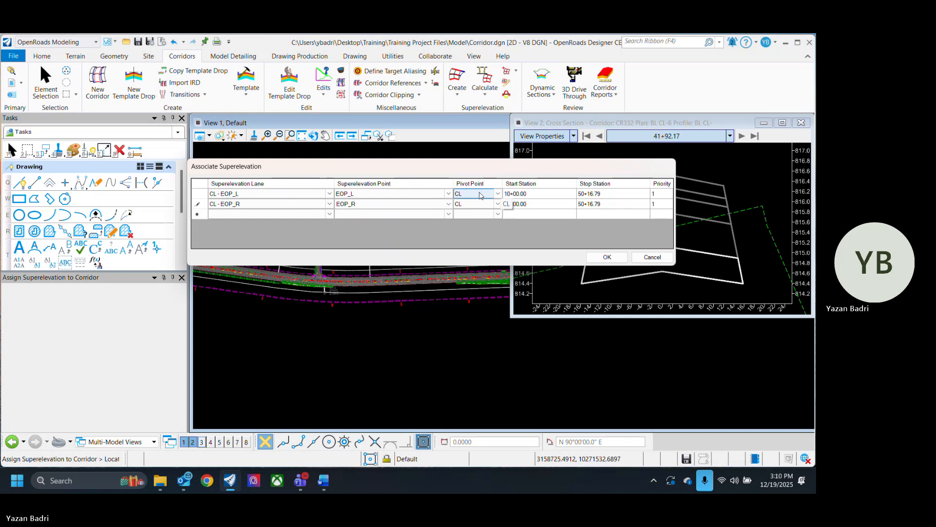
{"action": "left_click", "coordinate": [476, 205]}
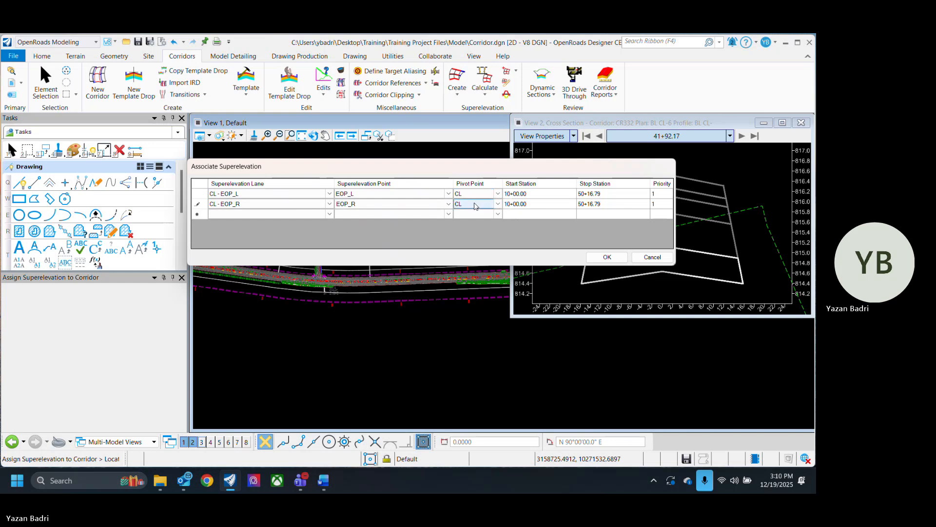
{"action": "left_click", "coordinate": [425, 197]}
{"action": "left_click", "coordinate": [425, 197]}
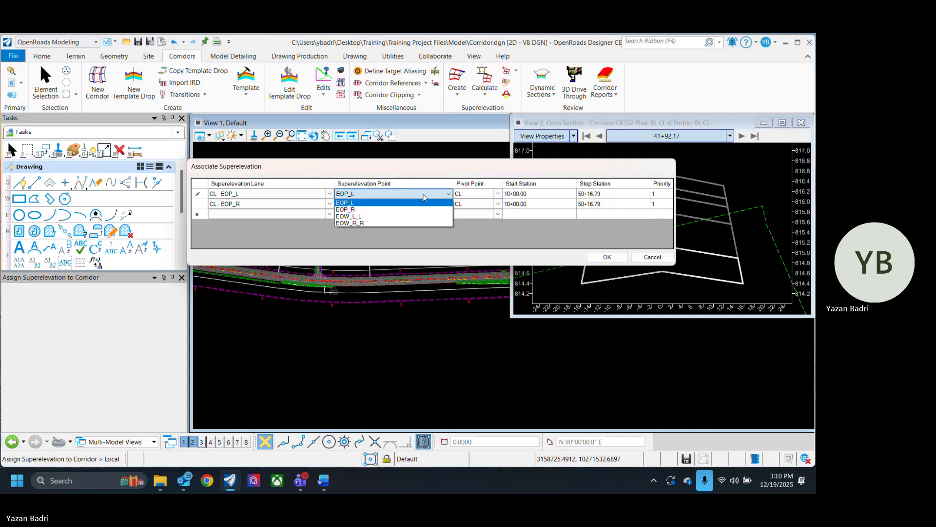
{"action": "left_click", "coordinate": [469, 168]}
{"action": "left_click", "coordinate": [489, 194]}
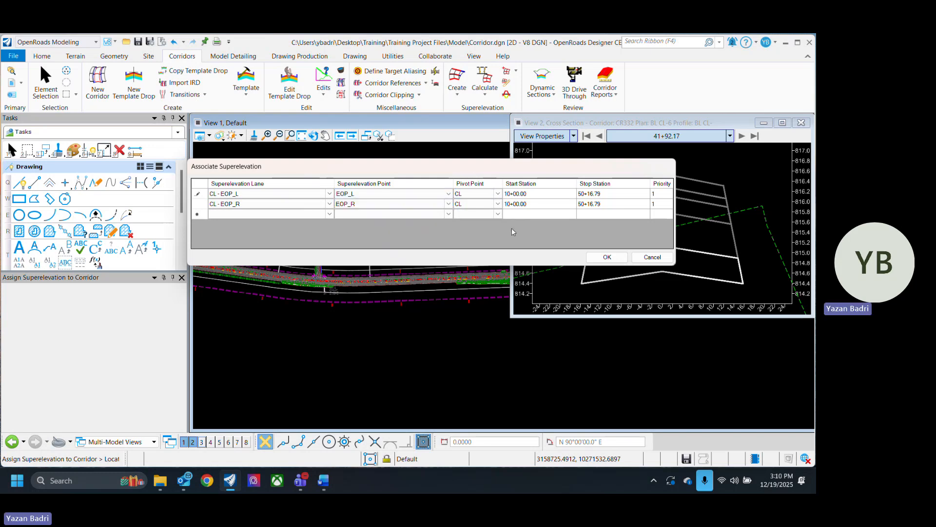
{"action": "left_click", "coordinate": [565, 197]}
{"action": "left_click", "coordinate": [618, 196]}
{"action": "left_click", "coordinate": [549, 204]}
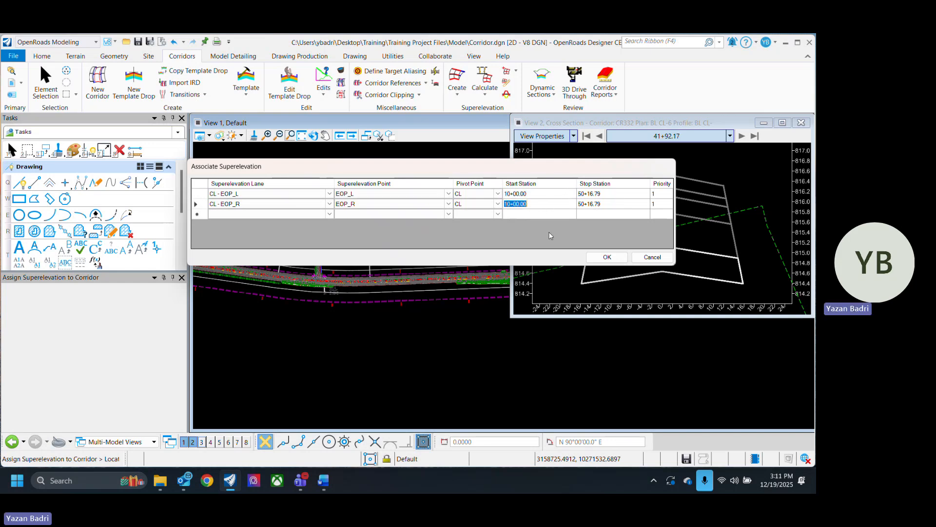
{"action": "left_click", "coordinate": [612, 259]}
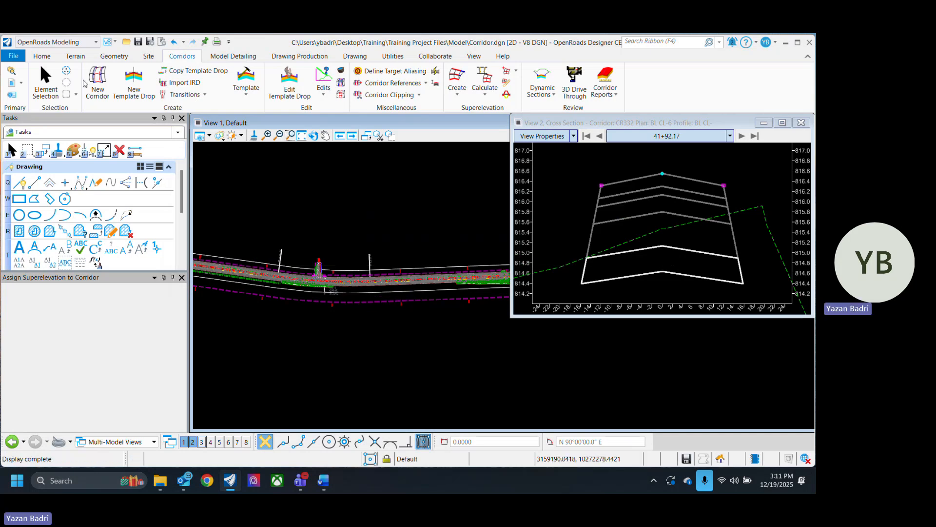
Step: Choose the superelevation section around the R 2300.00' curve and the CR332 corridor for superelevation assignment
{"action": "left_click", "coordinate": [46, 81]}
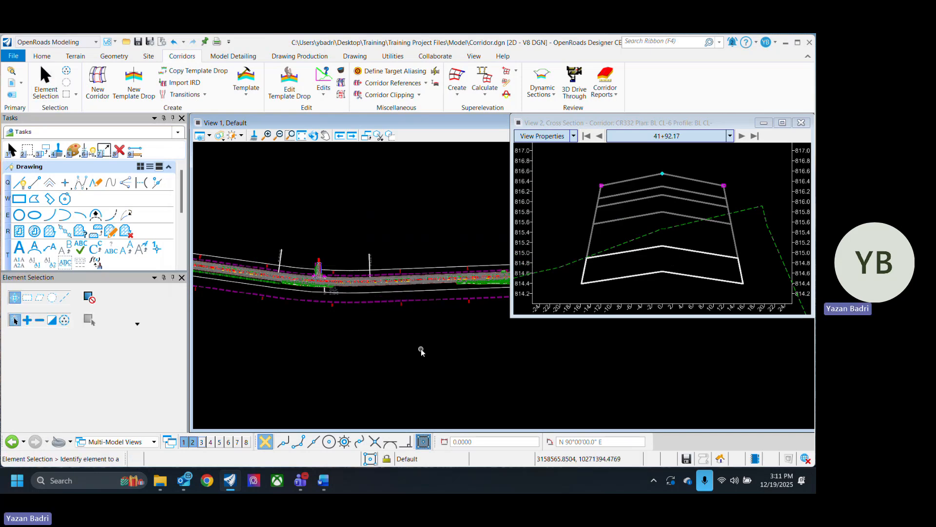
{"action": "scroll", "coordinate": [344, 282], "scroll_direction": "up", "scroll_amount": 3}
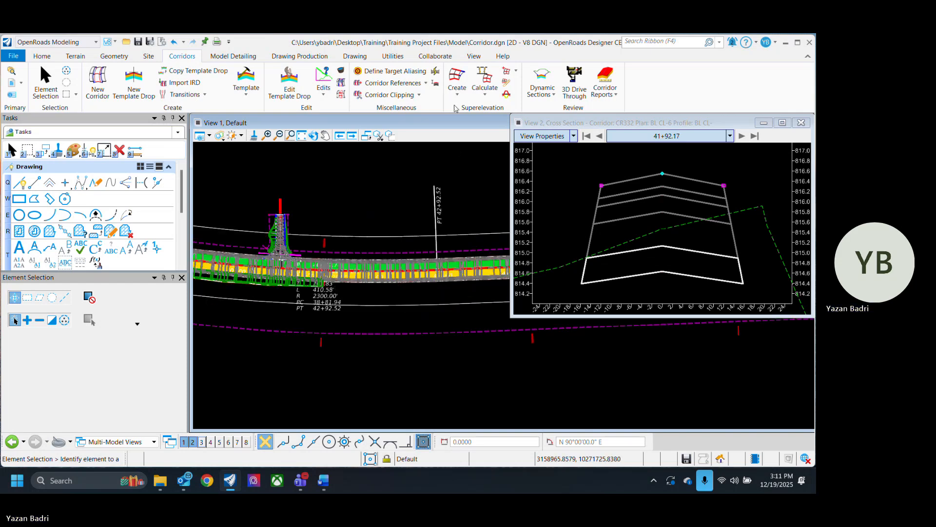
{"action": "left_click", "coordinate": [471, 89]}
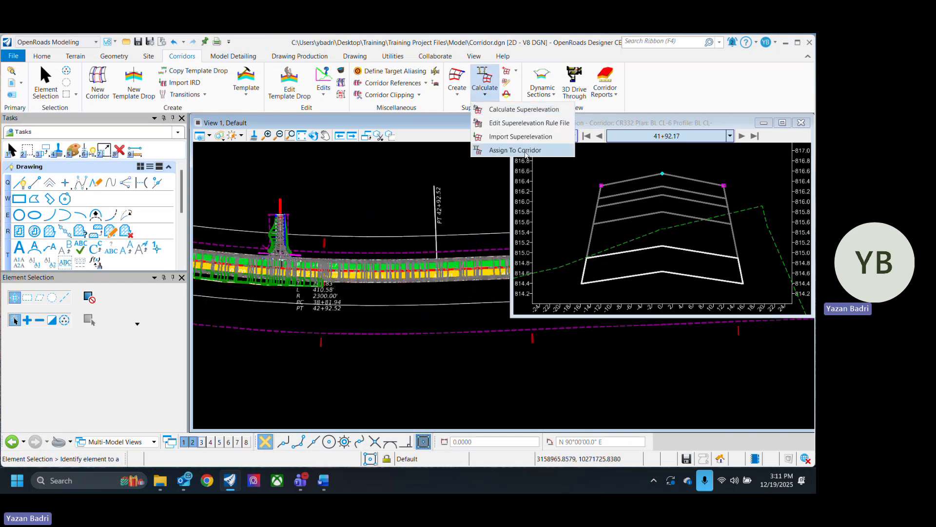
{"action": "left_click", "coordinate": [516, 154]}
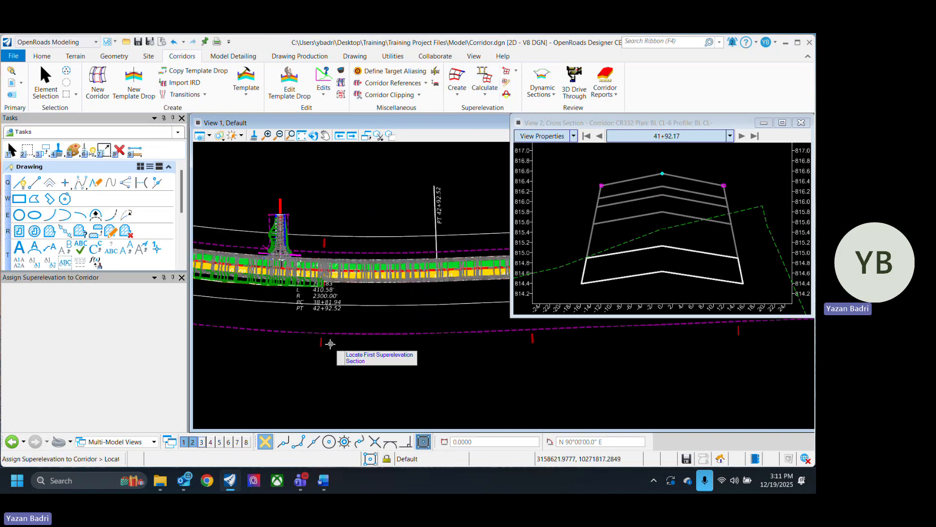
{"action": "left_click", "coordinate": [398, 332]}
{"action": "scroll", "coordinate": [396, 341], "scroll_direction": "down", "scroll_amount": 3}
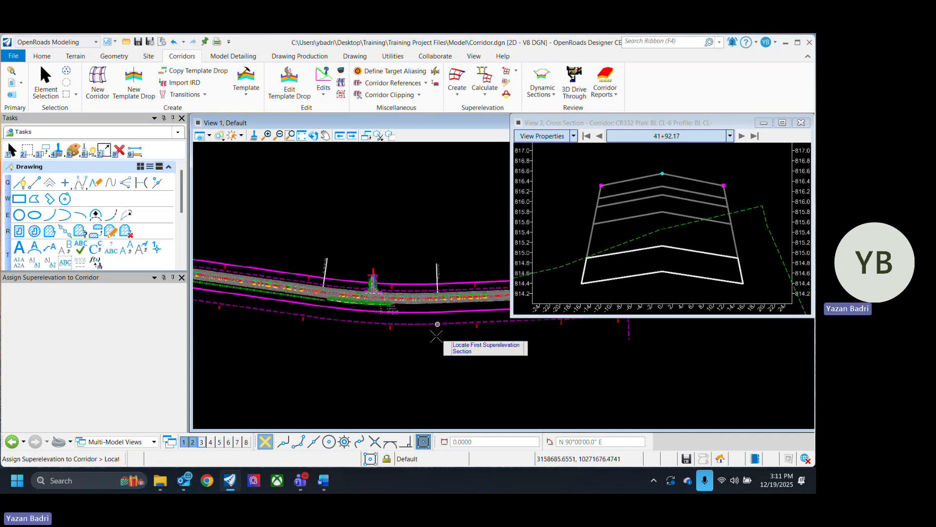
{"action": "scroll", "coordinate": [351, 330], "scroll_direction": "up", "scroll_amount": 5}
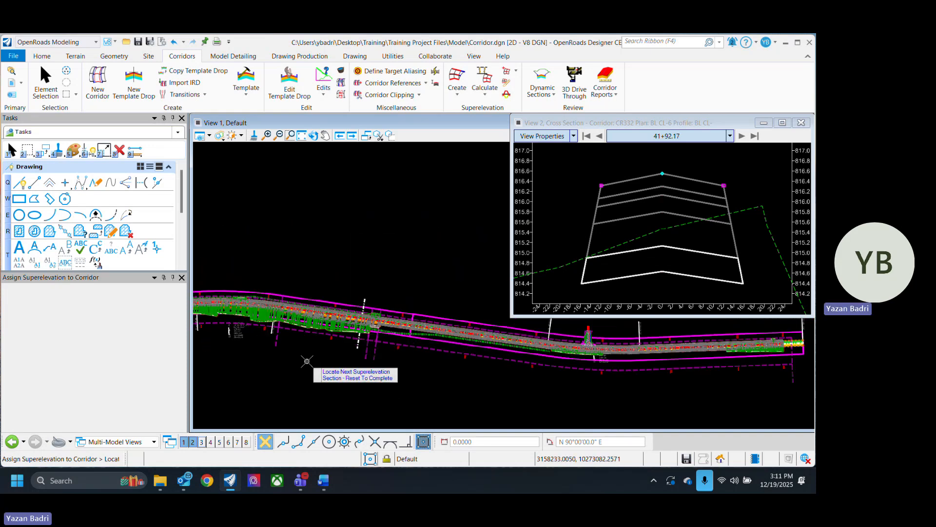
{"action": "right_click", "coordinate": [340, 334]}
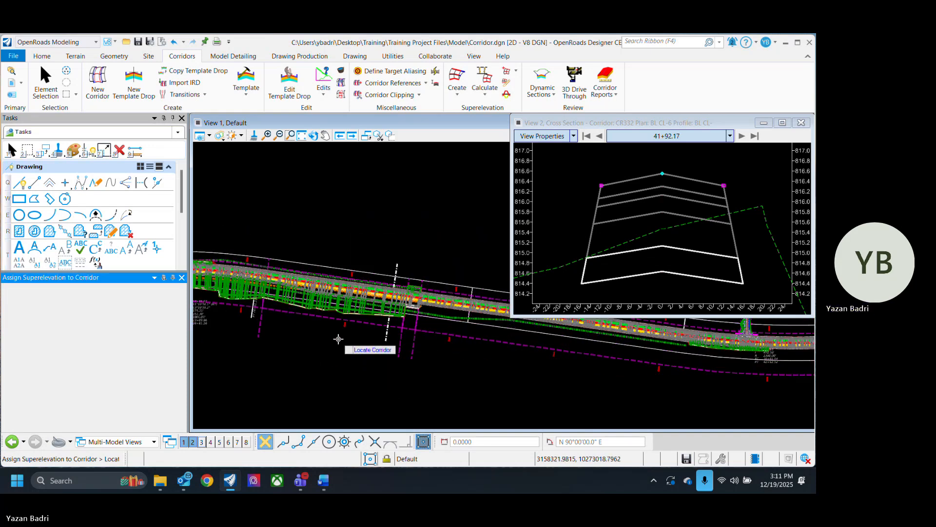
{"action": "left_click", "coordinate": [345, 328]}
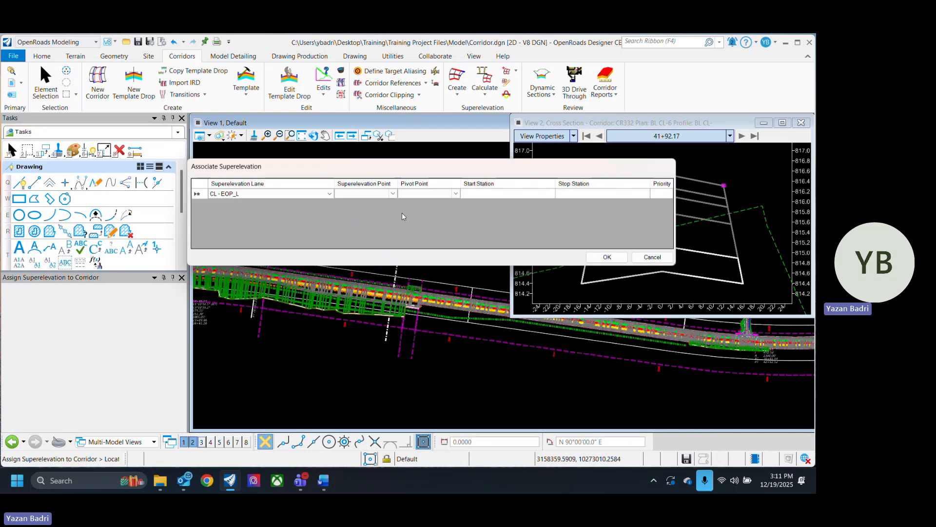
Step: Add the superelevation lane CL - EOP_L to the association table with superelevation point EOP_L
{"action": "left_click", "coordinate": [394, 195]}
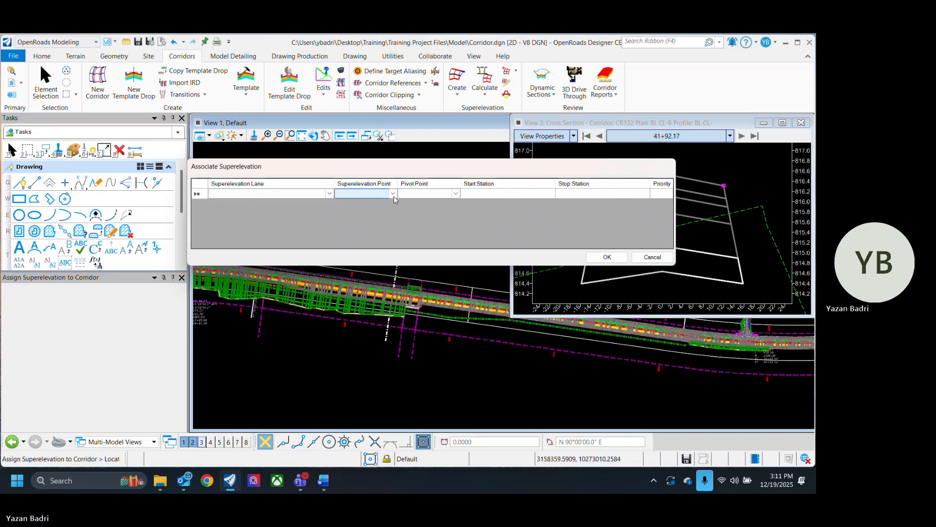
{"action": "left_click", "coordinate": [318, 193]}
{"action": "left_click", "coordinate": [318, 195]}
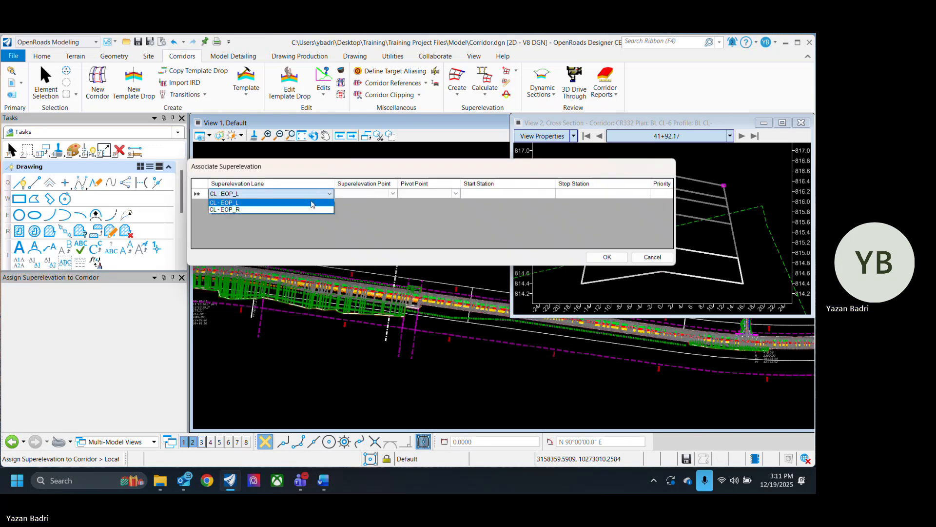
{"action": "left_click", "coordinate": [312, 203]}
{"action": "left_click", "coordinate": [381, 194]}
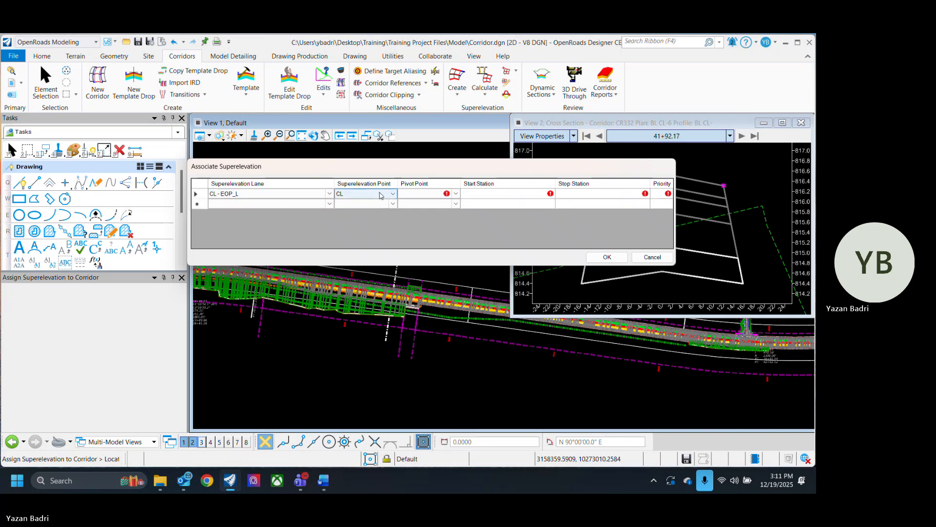
{"action": "left_click", "coordinate": [373, 194]}
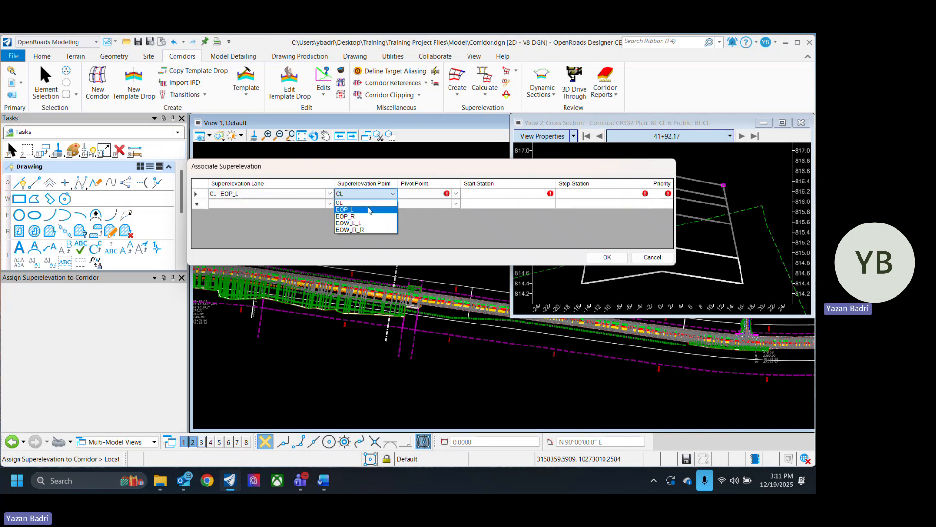
{"action": "left_click", "coordinate": [345, 209]}
Step: Give lane CL - EOP_L the pivot point CL, the station range 10+00.00 to 50+00.00 and priority 1
{"action": "left_click", "coordinate": [443, 195]}
{"action": "left_click", "coordinate": [443, 194]}
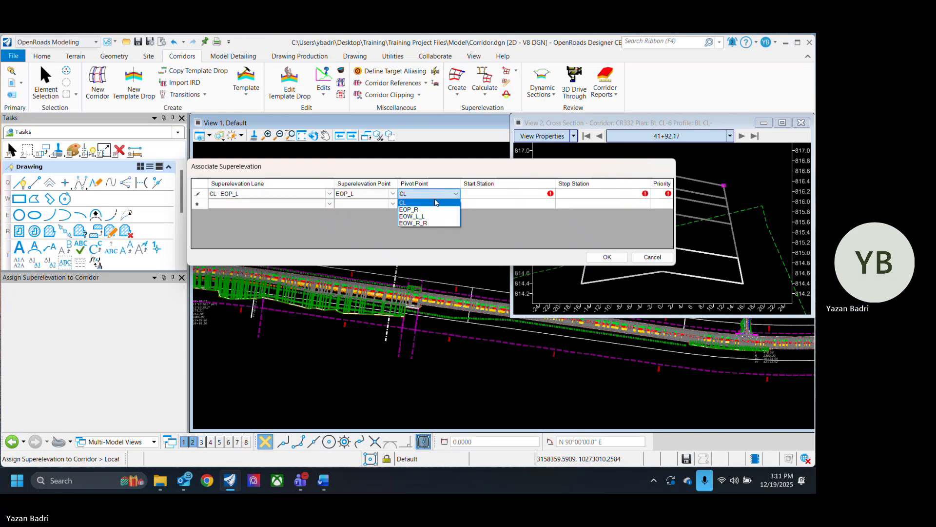
{"action": "left_click", "coordinate": [426, 204]}
{"action": "left_click", "coordinate": [509, 193]}
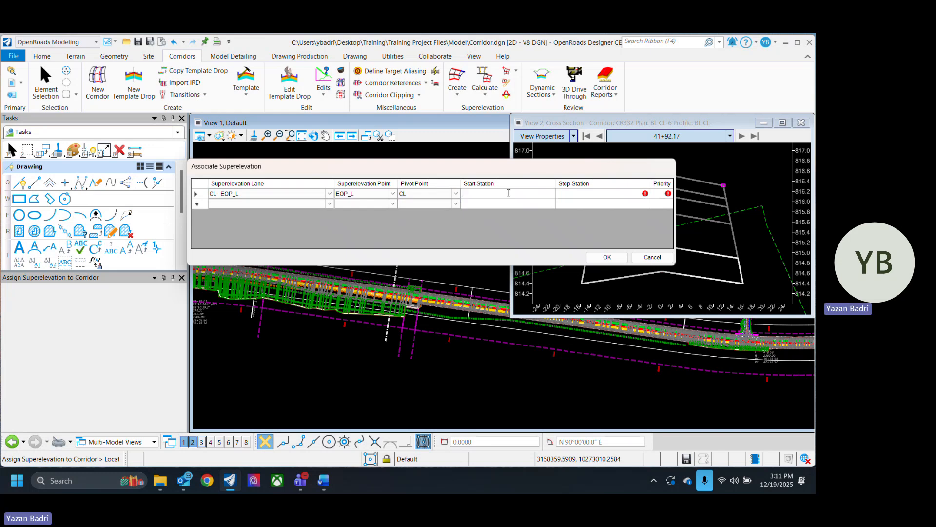
{"action": "type", "text": "10+00.00"}
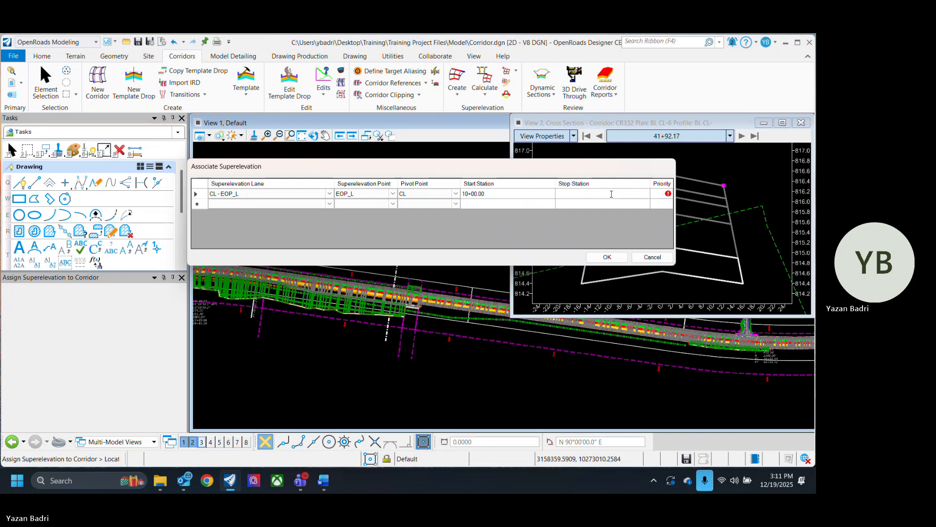
{"action": "type", "text": "50+00"}
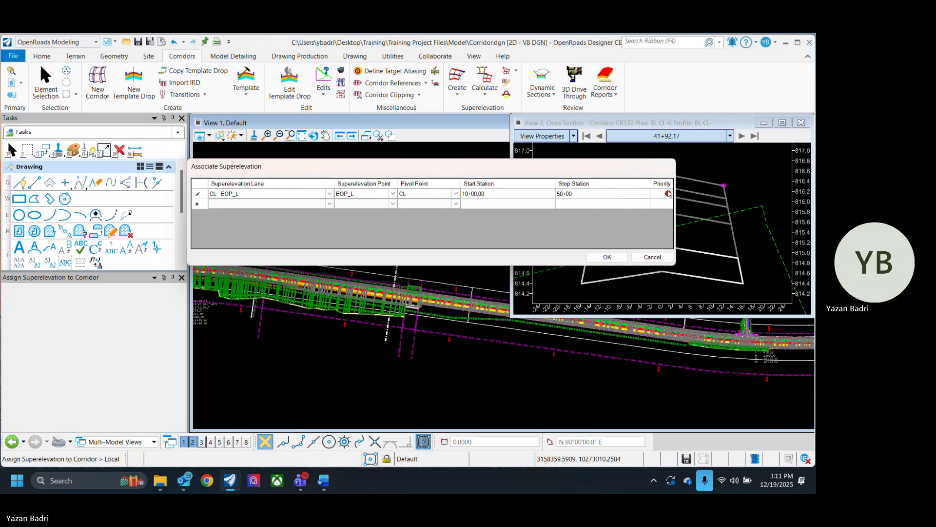
{"action": "left_click", "coordinate": [662, 192]}
Step: Add the superelevation lane CL - EOP_R in a second row with superelevation point EOP_R
{"action": "left_click", "coordinate": [317, 205]}
{"action": "left_click", "coordinate": [318, 206]}
{"action": "left_click", "coordinate": [293, 218]}
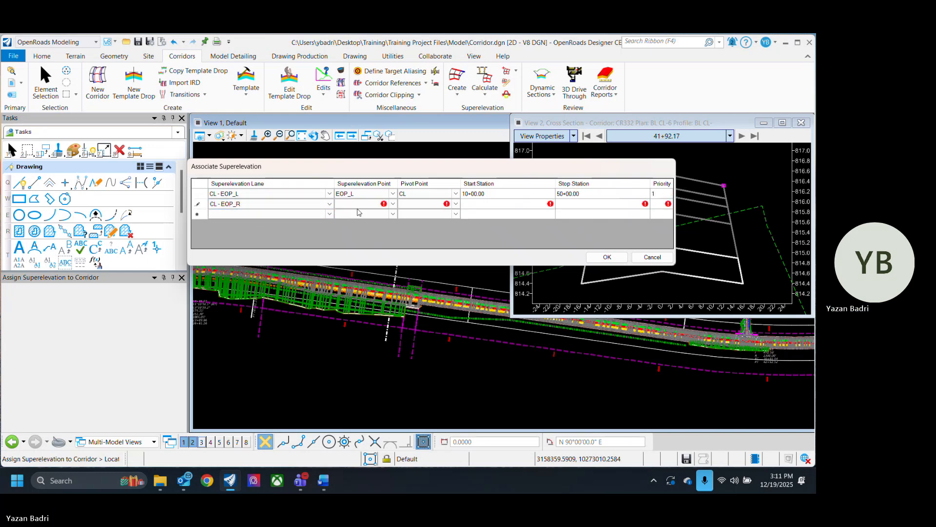
{"action": "left_click", "coordinate": [384, 205]}
{"action": "left_click", "coordinate": [393, 204]}
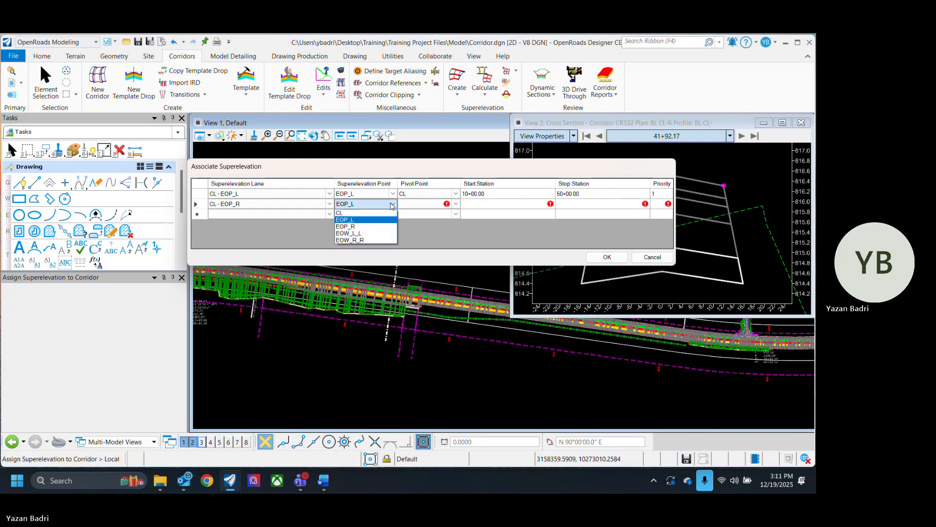
{"action": "left_click", "coordinate": [373, 227]}
Step: Give lane CL - EOP_R pivot point CL, stations 10+00.00 to 50+00.00 and priority 1, and accept the superelevation association
{"action": "left_click", "coordinate": [432, 205]}
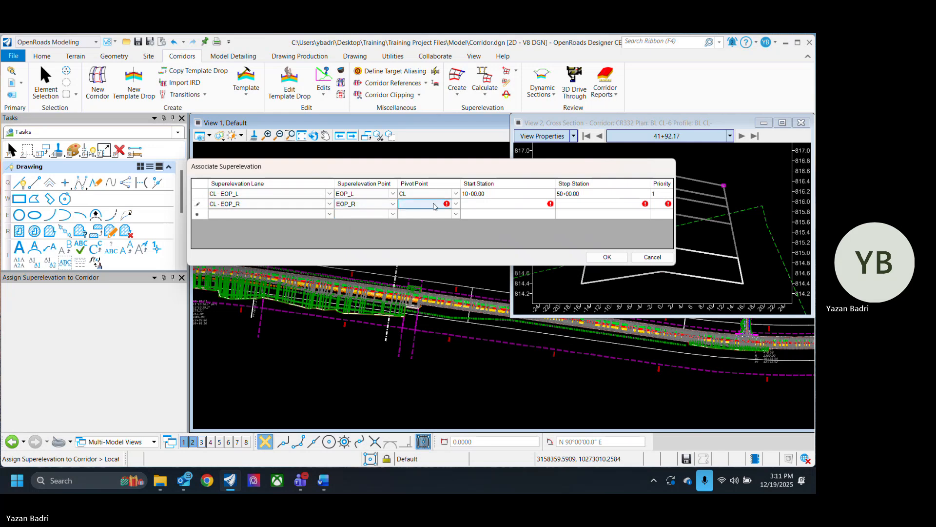
{"action": "left_click", "coordinate": [433, 206]}
{"action": "left_click", "coordinate": [424, 214]}
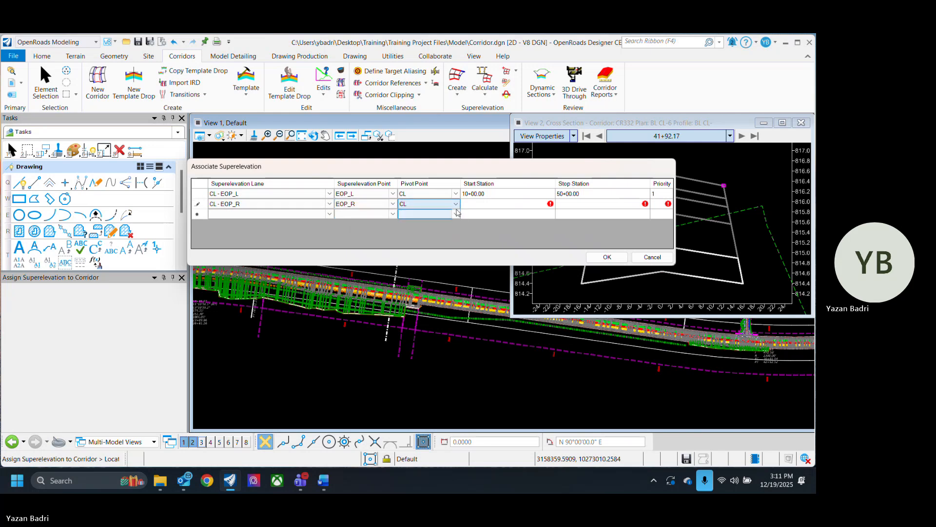
{"action": "left_click", "coordinate": [507, 205]}
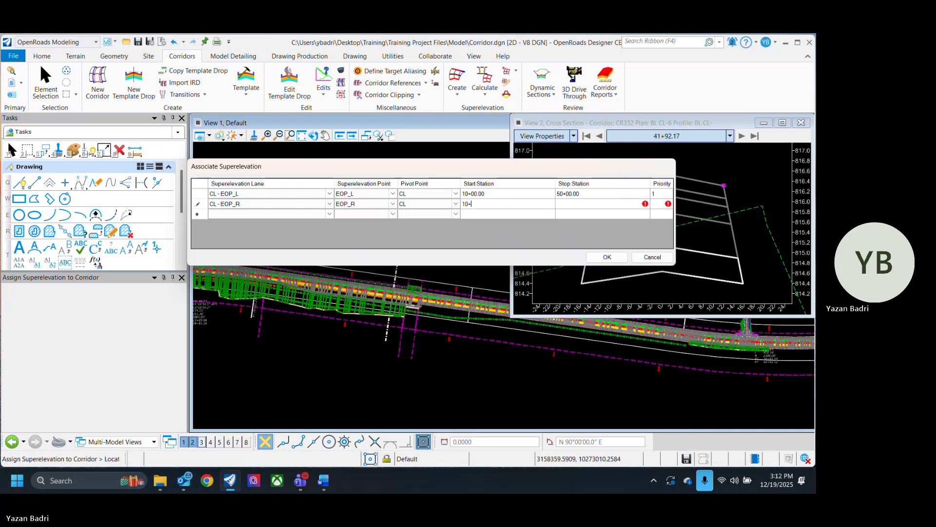
{"action": "left_click", "coordinate": [569, 204]}
{"action": "type", "text": "50+00"}
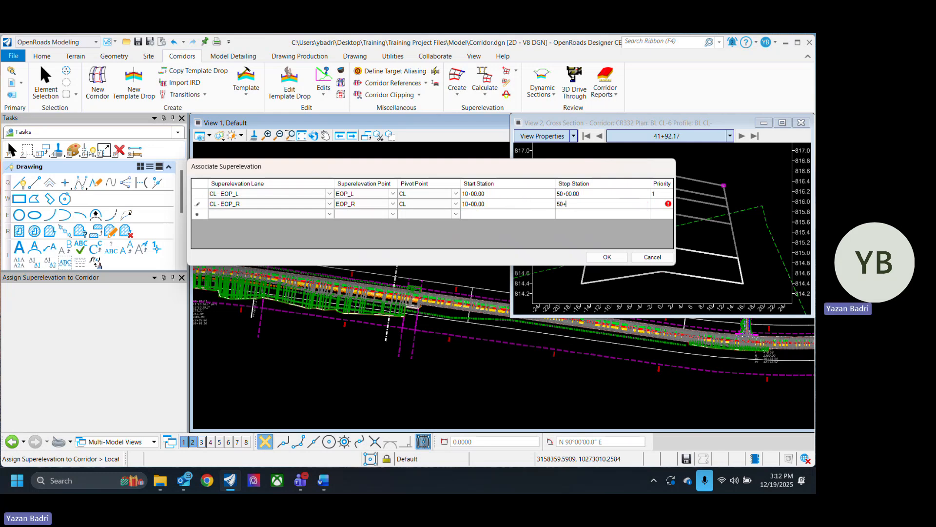
{"action": "left_click", "coordinate": [658, 204]}
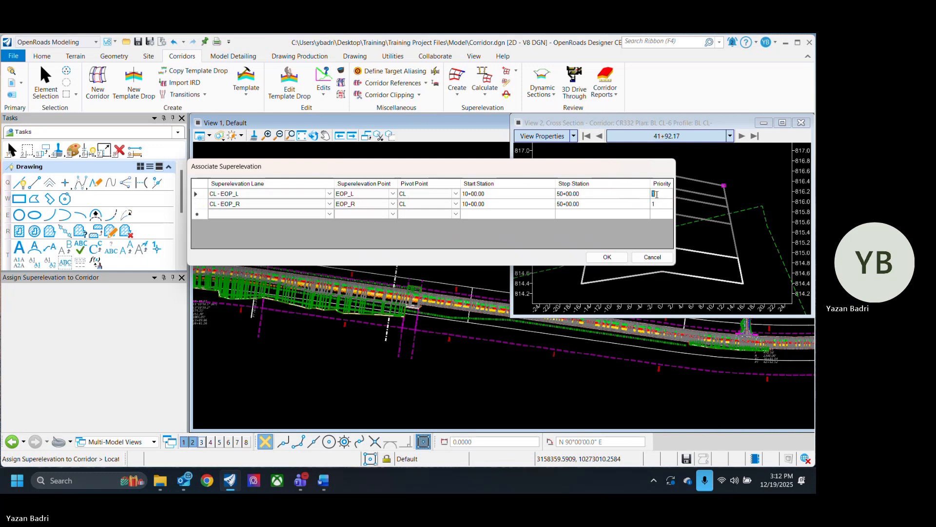
{"action": "left_click", "coordinate": [608, 257]}
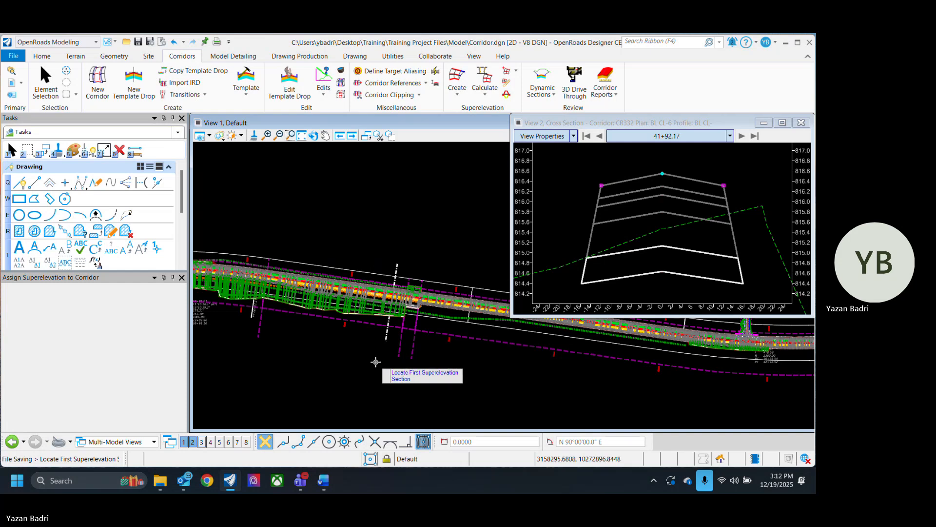
{"action": "scroll", "coordinate": [376, 362], "scroll_direction": "down", "scroll_amount": 2}
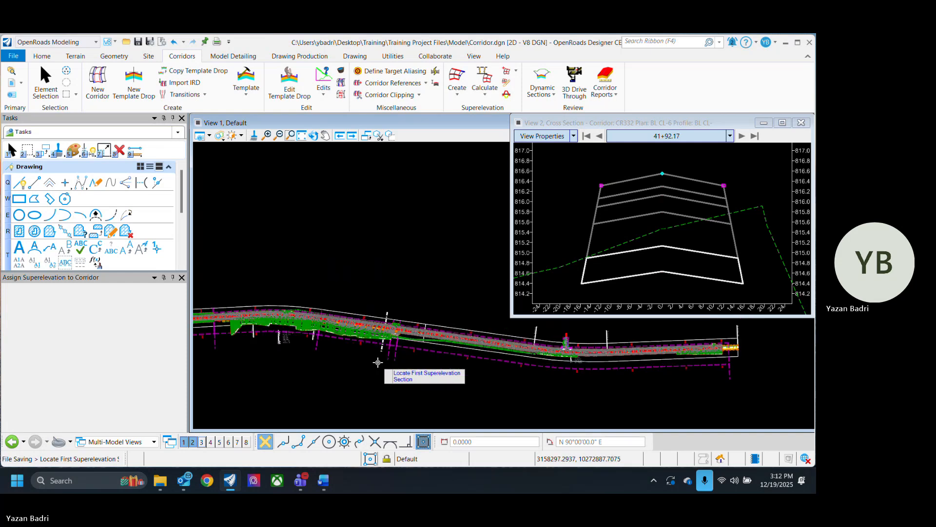
{"action": "left_click", "coordinate": [486, 93]}
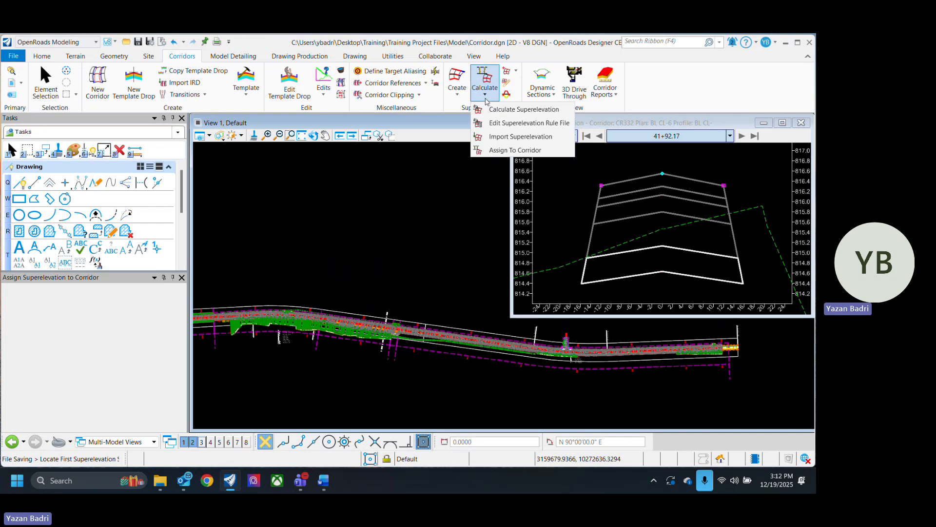
{"action": "left_click", "coordinate": [507, 164]}
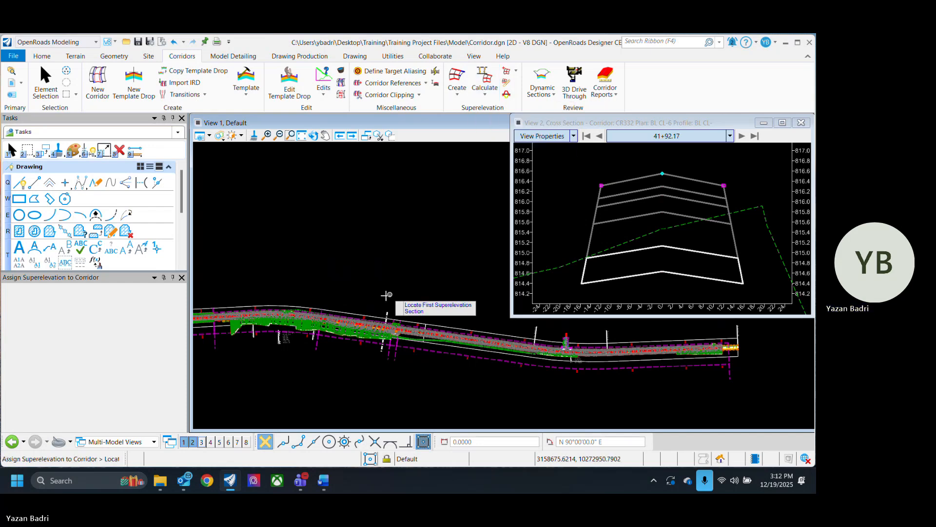
{"action": "left_click", "coordinate": [489, 332]}
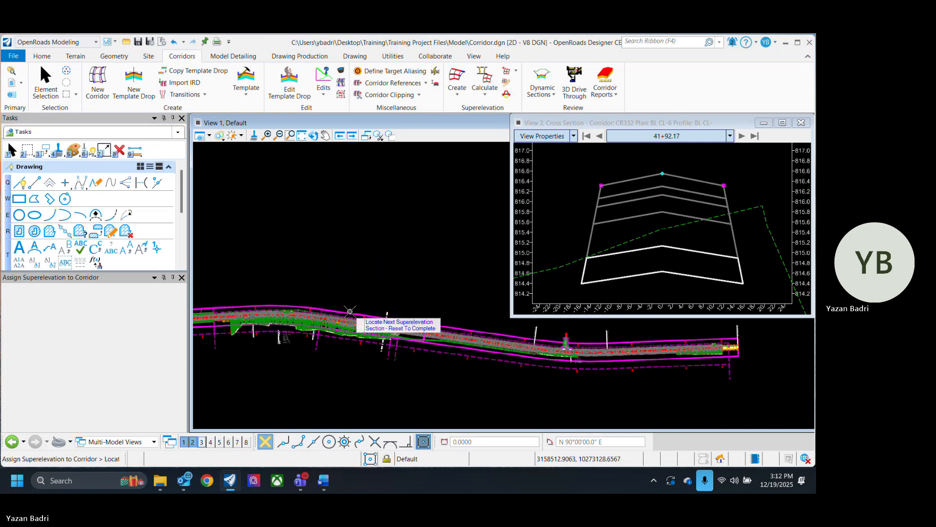
{"action": "right_click", "coordinate": [412, 352]}
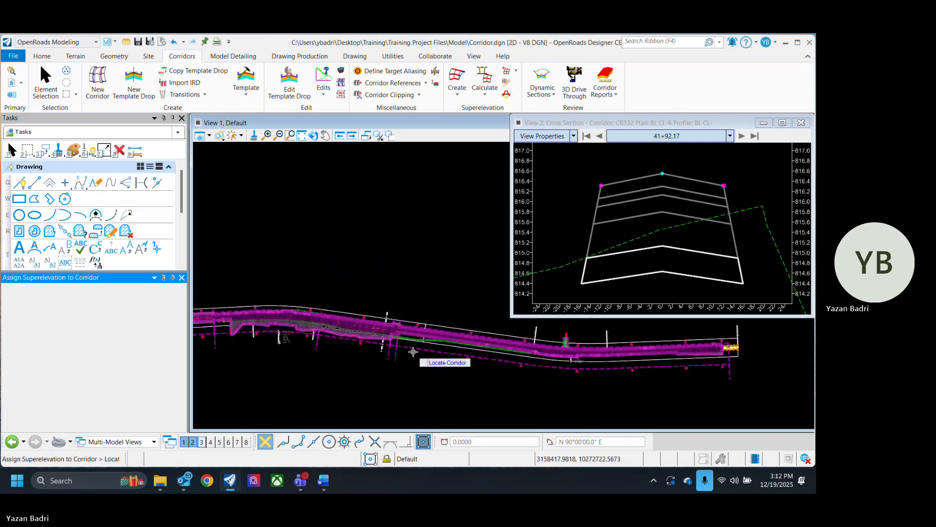
{"action": "left_click", "coordinate": [414, 352]}
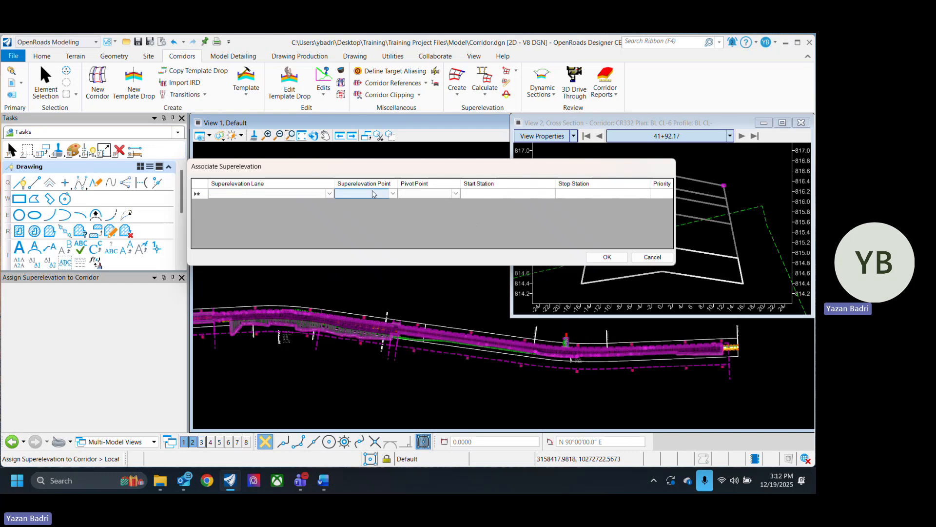
{"action": "left_click", "coordinate": [320, 193]}
{"action": "left_click", "coordinate": [380, 195]}
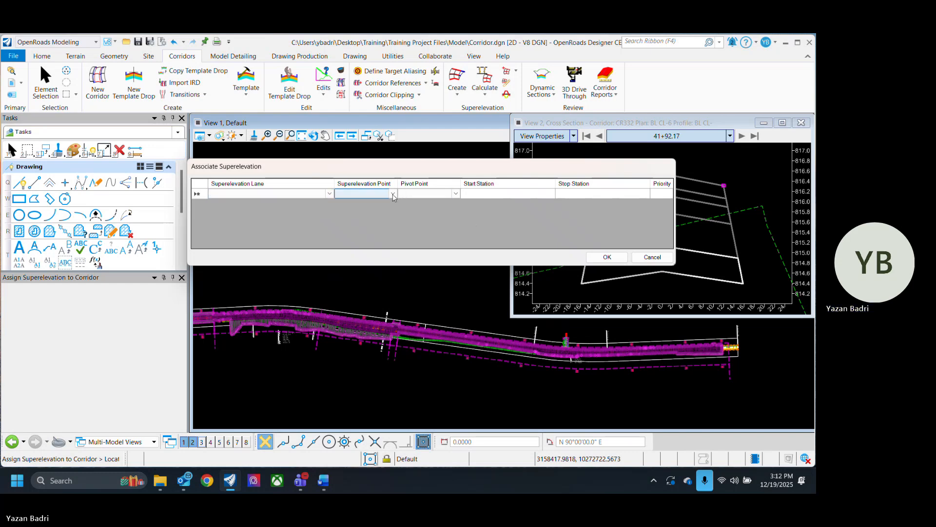
{"action": "left_click", "coordinate": [653, 257]}
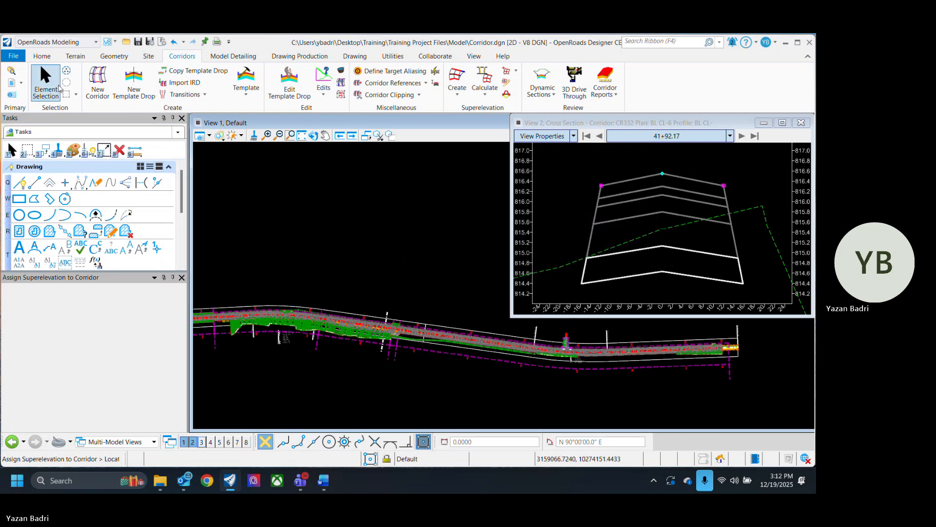
Step: Assign superelevation to the corridor again, locating only the first superelevation section at the alignment's start and the CR332 corridor
{"action": "left_click", "coordinate": [485, 89]}
{"action": "left_click", "coordinate": [512, 151]}
{"action": "scroll", "coordinate": [419, 283], "scroll_direction": "down", "scroll_amount": 3}
{"action": "scroll", "coordinate": [268, 310], "scroll_direction": "up", "scroll_amount": 4}
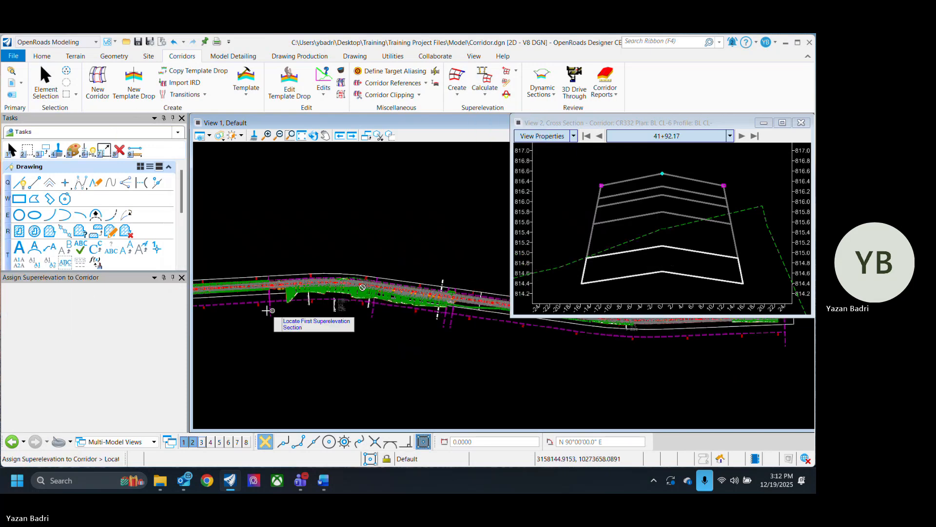
{"action": "scroll", "coordinate": [342, 332], "scroll_direction": "down", "scroll_amount": 3}
{"action": "scroll", "coordinate": [336, 341], "scroll_direction": "up", "scroll_amount": 5}
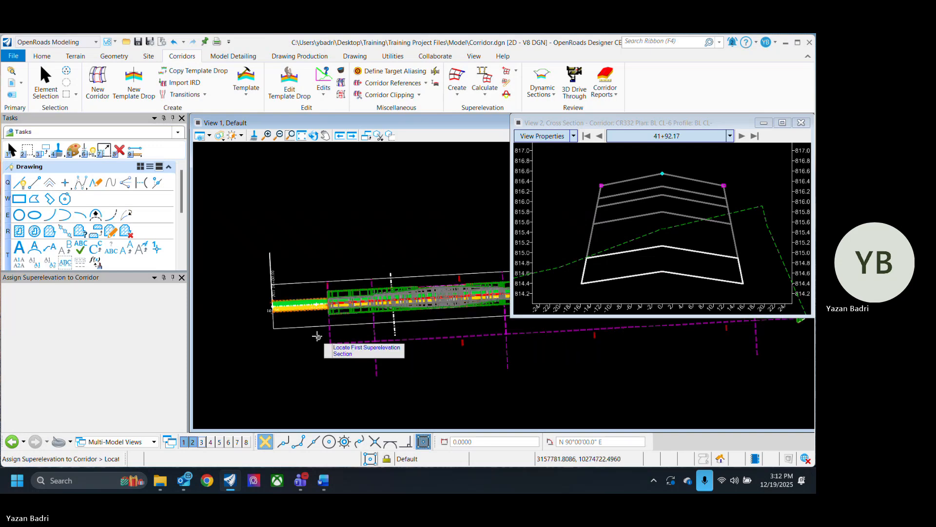
{"action": "left_click", "coordinate": [317, 329]}
{"action": "scroll", "coordinate": [312, 376], "scroll_direction": "down", "scroll_amount": 3}
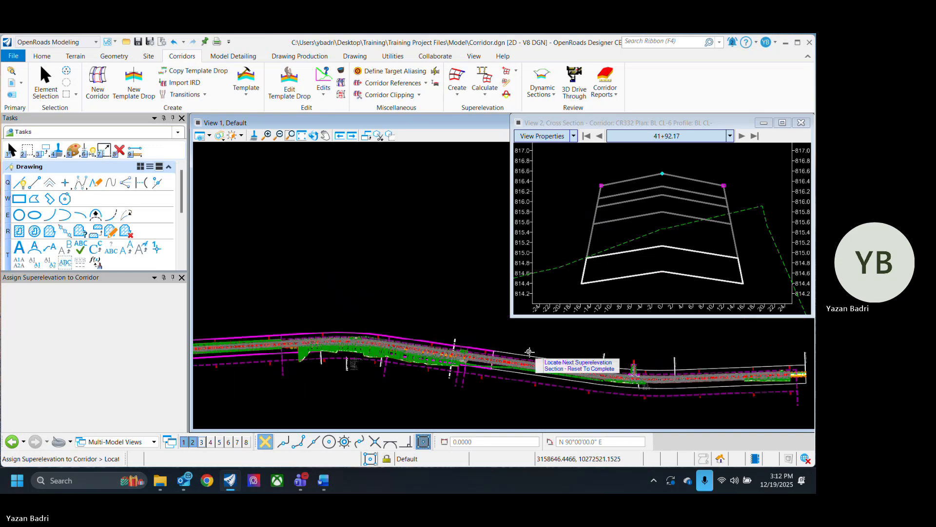
{"action": "scroll", "coordinate": [312, 349], "scroll_direction": "up", "scroll_amount": 3}
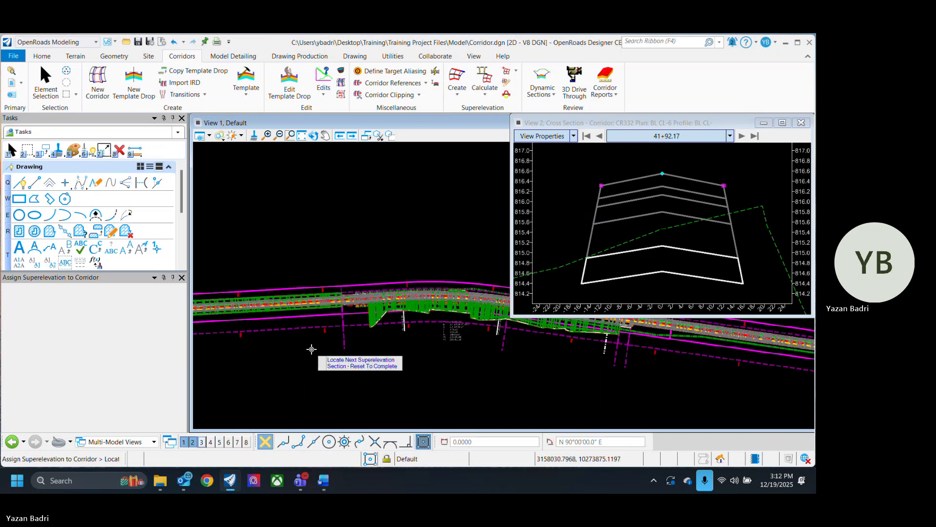
{"action": "right_click", "coordinate": [317, 344]}
{"action": "left_click", "coordinate": [326, 335]}
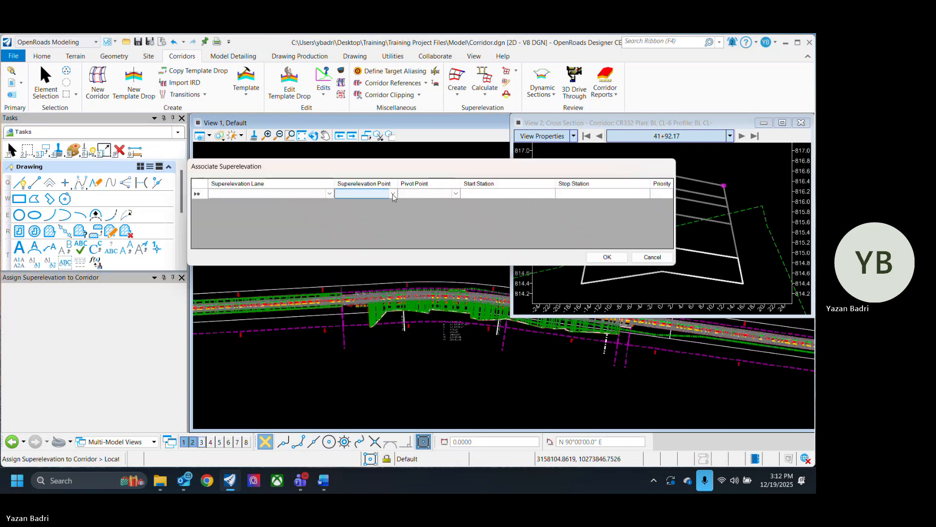
Step: Add lane CL - EOP_L to the superelevation association with superelevation point EOP_L
{"action": "left_click", "coordinate": [329, 195]}
{"action": "left_click", "coordinate": [282, 202]}
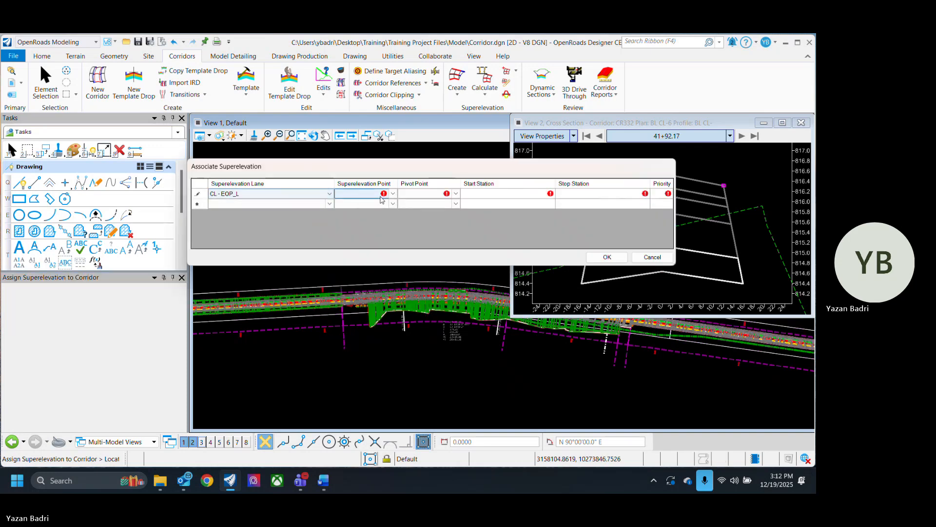
{"action": "left_click", "coordinate": [390, 195]}
{"action": "left_click", "coordinate": [392, 194]}
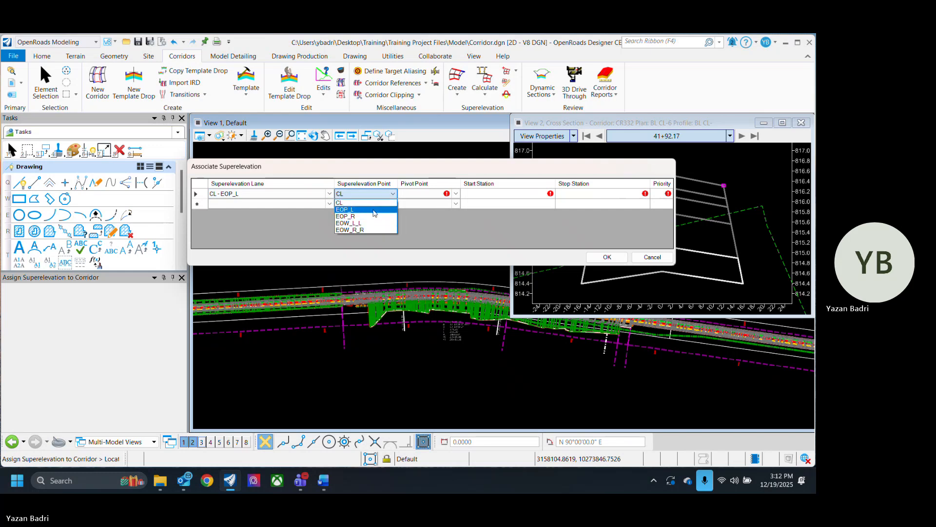
{"action": "left_click", "coordinate": [374, 210]}
Step: Set lane CL - EOP_L to pivot point CL, start station 10+00.00, stop station 50+00.00 and priority 1
{"action": "left_click", "coordinate": [456, 194]}
{"action": "left_click", "coordinate": [412, 202]}
{"action": "left_click", "coordinate": [498, 193]}
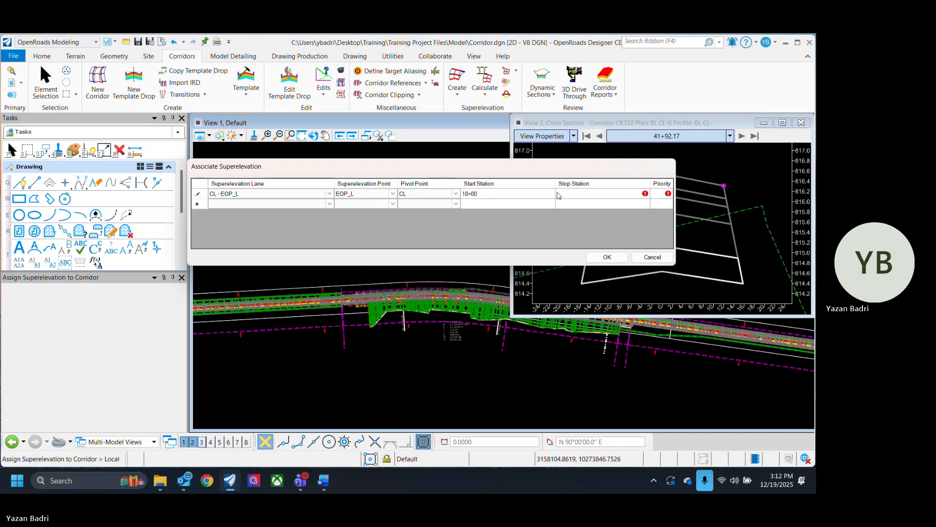
{"action": "left_click", "coordinate": [576, 194]}
{"action": "type", "text": "50+00.00"}
Step: Add lane CL - EOP_R as the second association row with superelevation point EOP_R
{"action": "left_click", "coordinate": [301, 204]}
{"action": "left_click", "coordinate": [294, 205]}
{"action": "left_click", "coordinate": [276, 219]}
{"action": "left_click", "coordinate": [373, 203]}
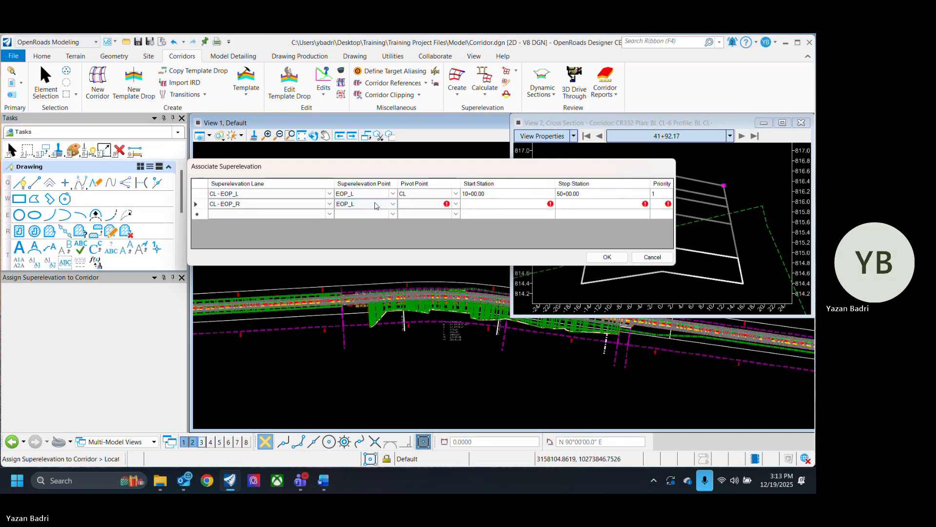
{"action": "left_click", "coordinate": [375, 204]}
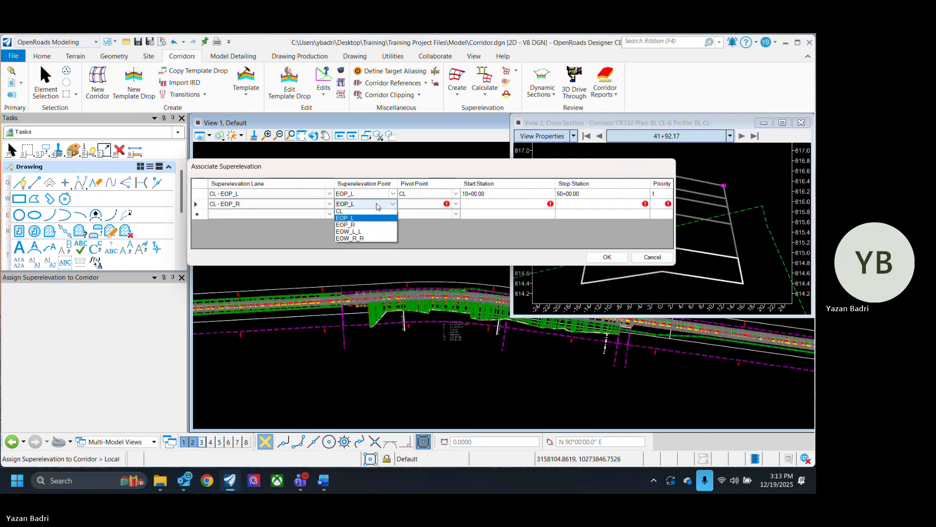
Step: Set lane CL - EOP_R to pivot point CL and stations 10+00.00 to 50+00.00, accept the association, and activate the cross section view
{"action": "left_click", "coordinate": [424, 204]}
{"action": "left_click", "coordinate": [424, 204]}
{"action": "left_click", "coordinate": [418, 214]}
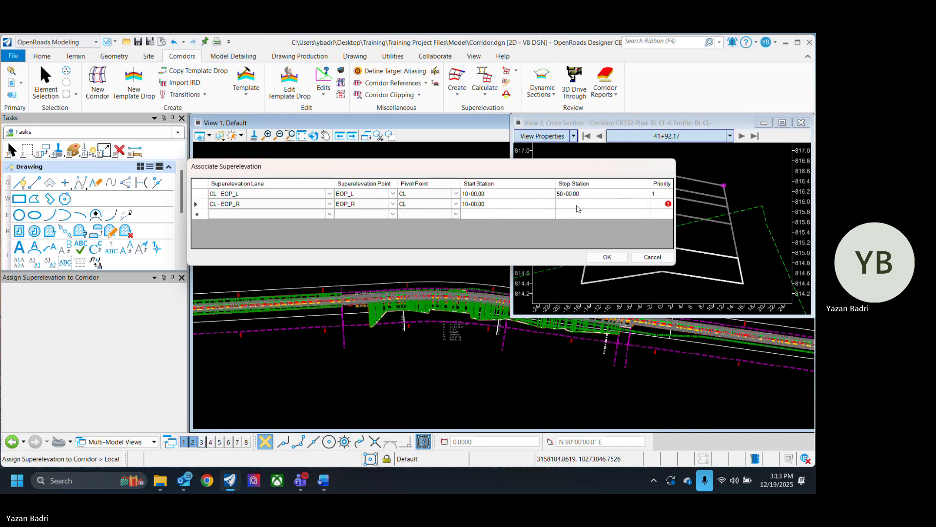
{"action": "type", "text": "50+00.00"}
{"action": "left_click", "coordinate": [608, 257]}
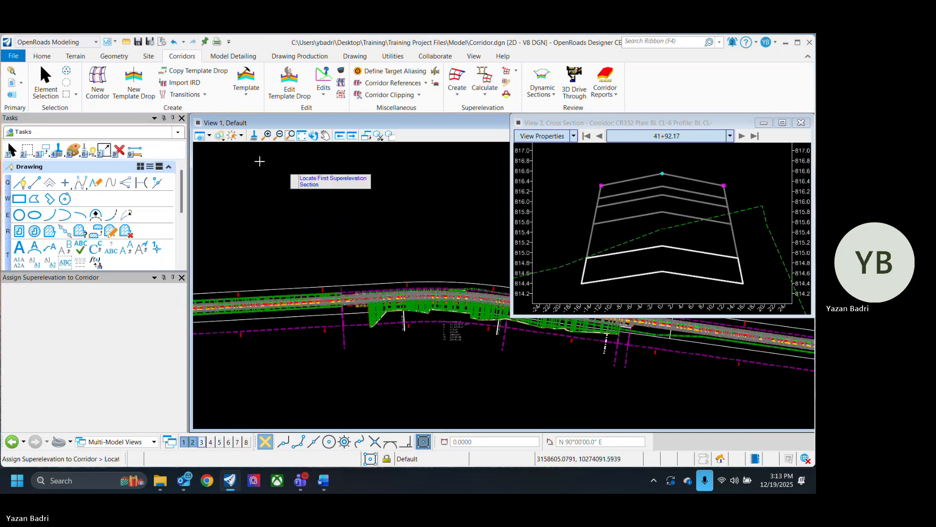
{"action": "left_click", "coordinate": [46, 82]}
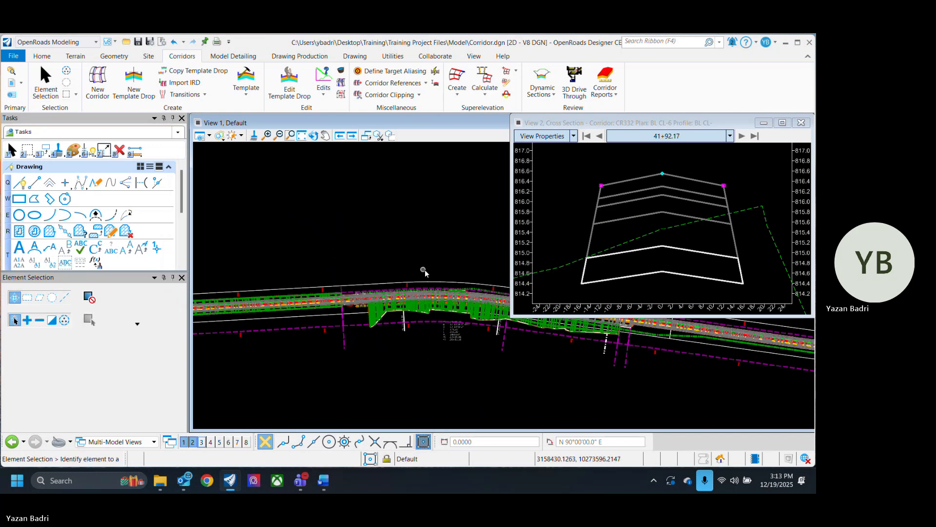
{"action": "left_click", "coordinate": [569, 228]}
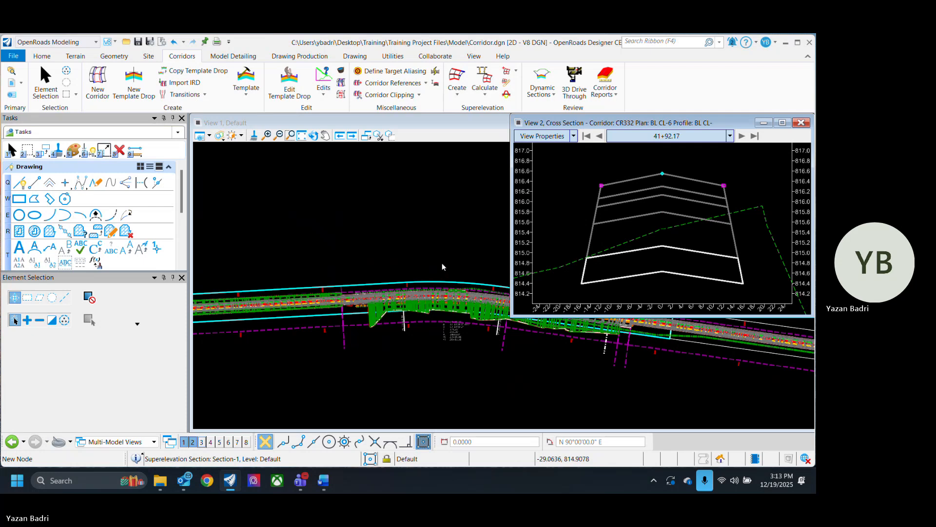
Step: Examine the corridor and its superelevation sections along the full alignment in the plan view
{"action": "scroll", "coordinate": [399, 378], "scroll_direction": "down", "scroll_amount": 5}
{"action": "scroll", "coordinate": [395, 383], "scroll_direction": "up", "scroll_amount": 4}
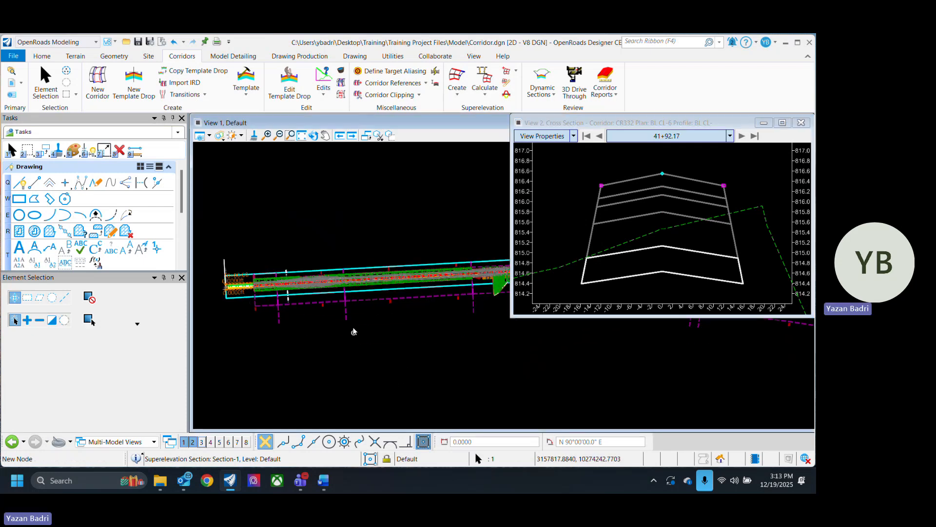
{"action": "left_click", "coordinate": [395, 210]}
{"action": "scroll", "coordinate": [384, 324], "scroll_direction": "down", "scroll_amount": 2}
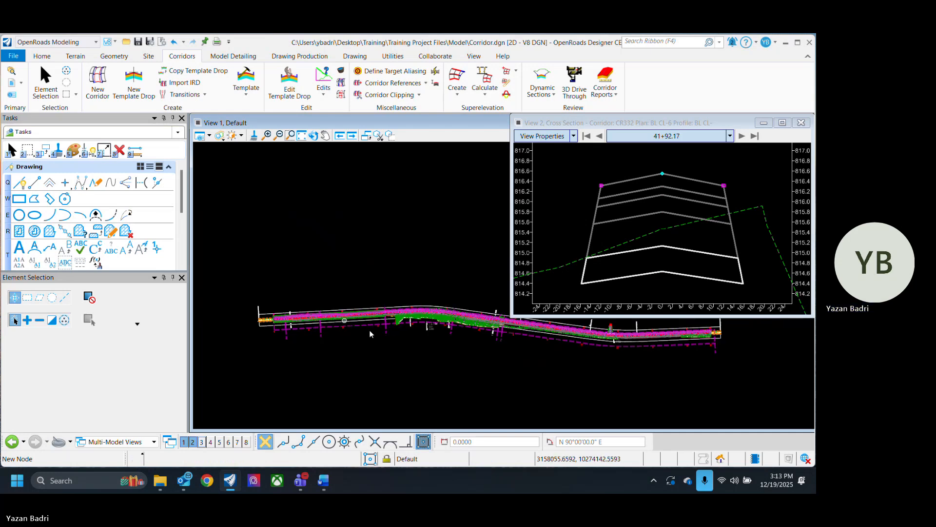
{"action": "middle_click_drag", "start_coordinate": [468, 362], "coordinate": [371, 367]}
{"action": "scroll", "coordinate": [293, 356], "scroll_direction": "up", "scroll_amount": 3}
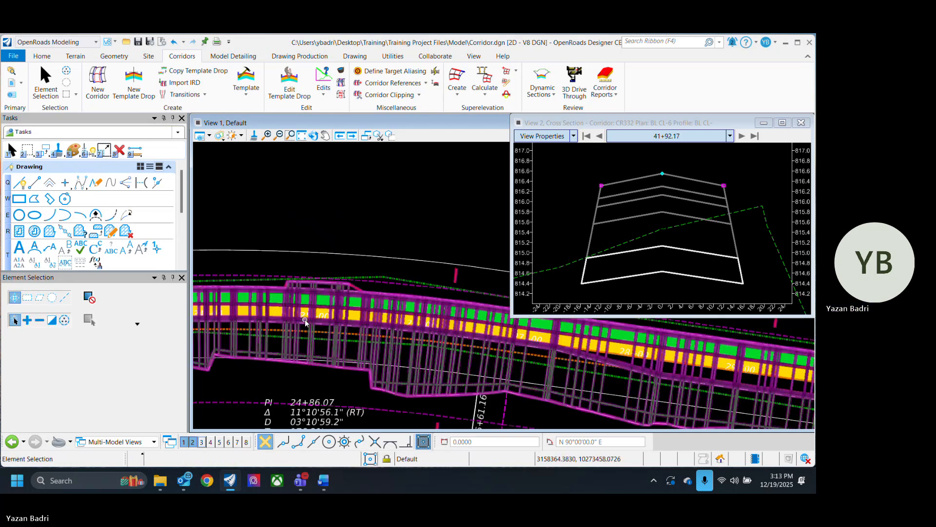
{"action": "scroll", "coordinate": [271, 360], "scroll_direction": "down", "scroll_amount": 2}
{"action": "scroll", "coordinate": [272, 360], "scroll_direction": "up", "scroll_amount": 3}
{"action": "scroll", "coordinate": [272, 359], "scroll_direction": "down", "scroll_amount": 5}
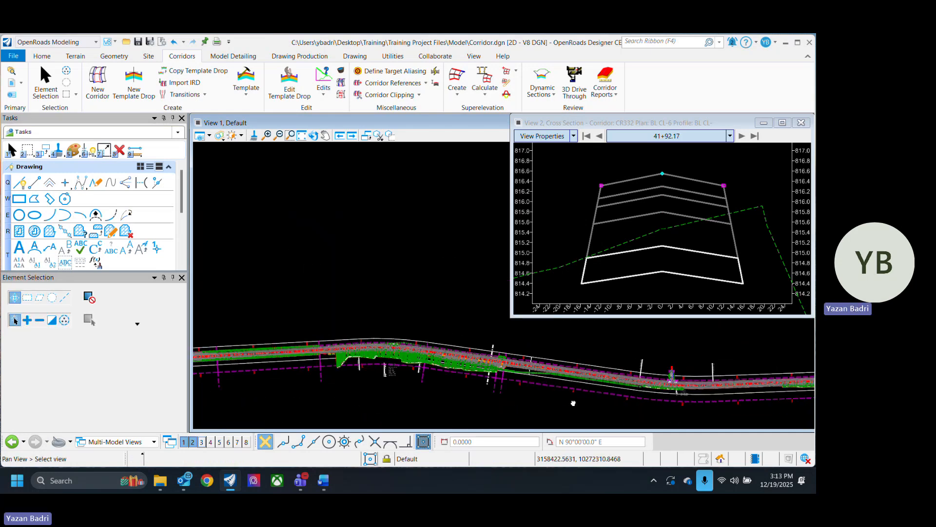
{"action": "middle_click_drag", "start_coordinate": [572, 404], "coordinate": [432, 339]}
{"action": "scroll", "coordinate": [432, 339], "scroll_direction": "up", "scroll_amount": 4}
{"action": "scroll", "coordinate": [478, 363], "scroll_direction": "down", "scroll_amount": 1}
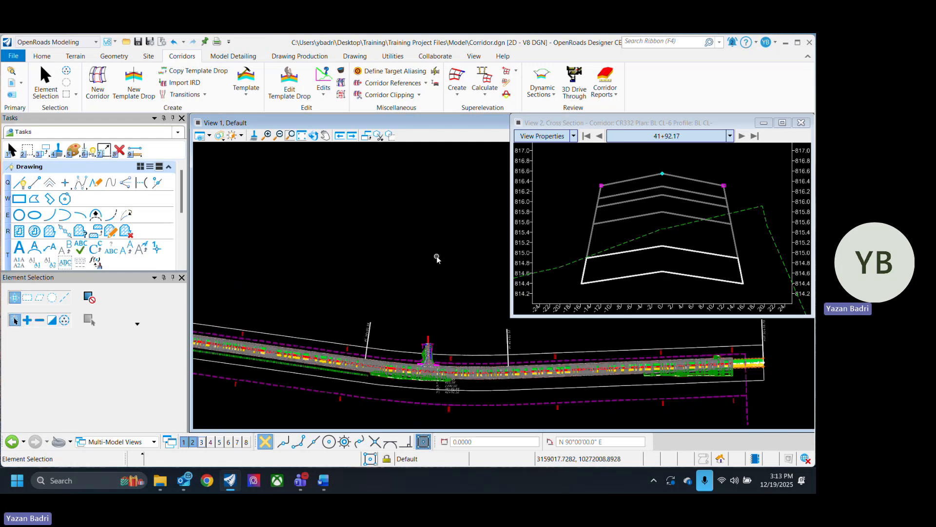
Step: Start Calculate Superelevation and select both superelevation sections along the corridor
{"action": "left_click", "coordinate": [485, 80]}
{"action": "left_click", "coordinate": [492, 112]}
{"action": "scroll", "coordinate": [437, 329], "scroll_direction": "down", "scroll_amount": 1}
{"action": "scroll", "coordinate": [441, 322], "scroll_direction": "down", "scroll_amount": 4}
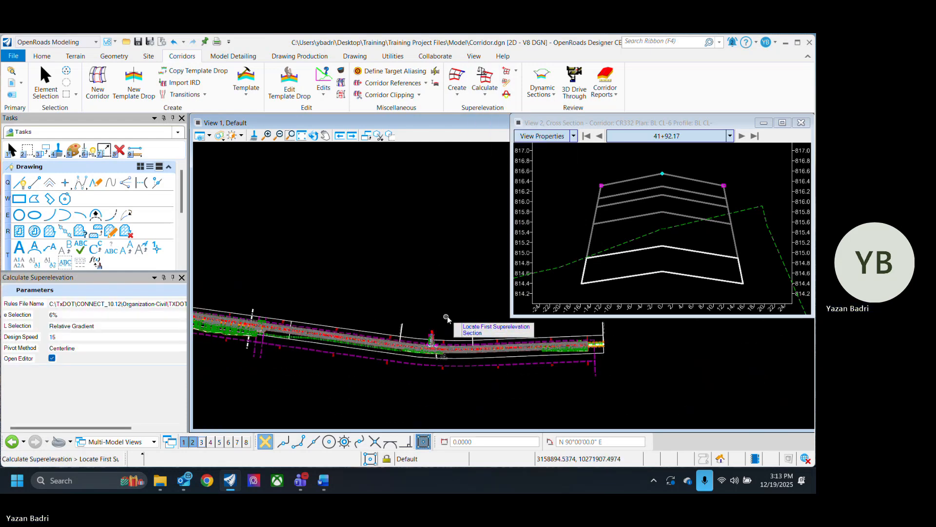
{"action": "scroll", "coordinate": [451, 316], "scroll_direction": "up", "scroll_amount": 4}
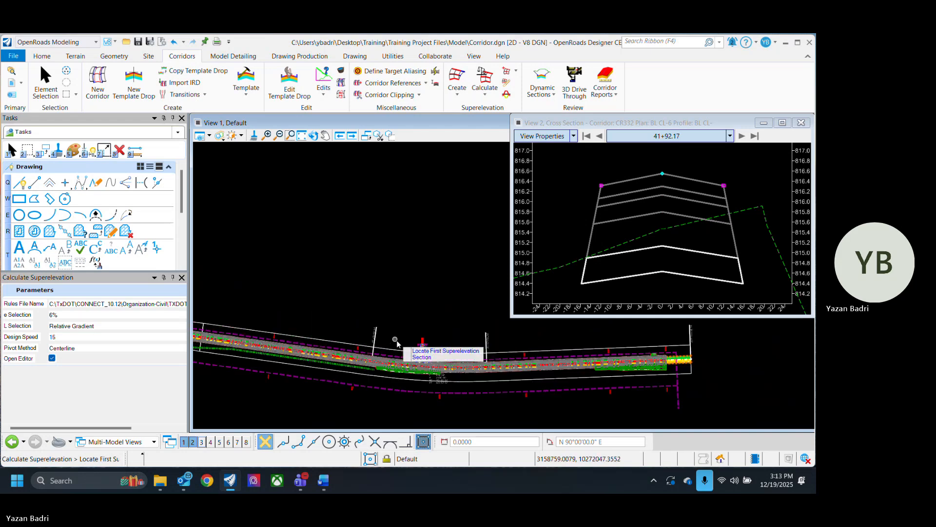
{"action": "scroll", "coordinate": [397, 340], "scroll_direction": "down", "scroll_amount": 2}
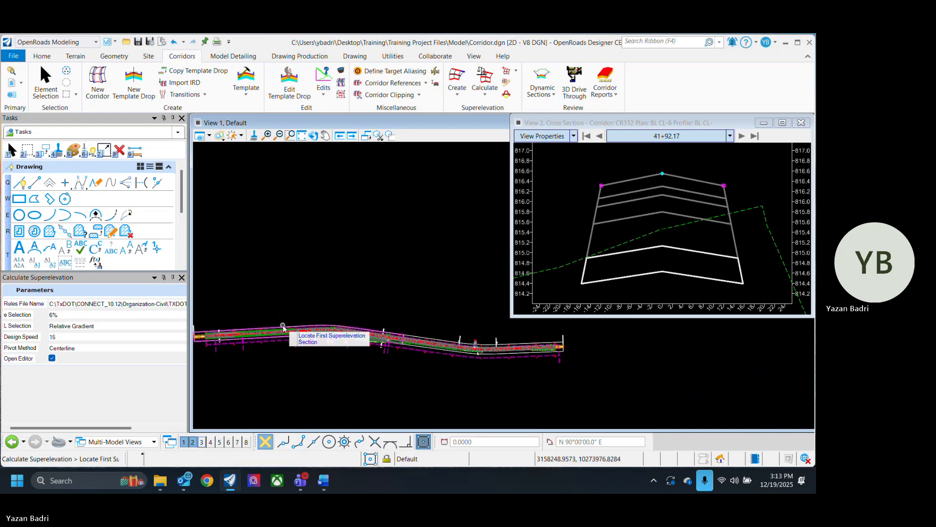
{"action": "left_click", "coordinate": [411, 337]}
{"action": "scroll", "coordinate": [414, 337], "scroll_direction": "up", "scroll_amount": 2}
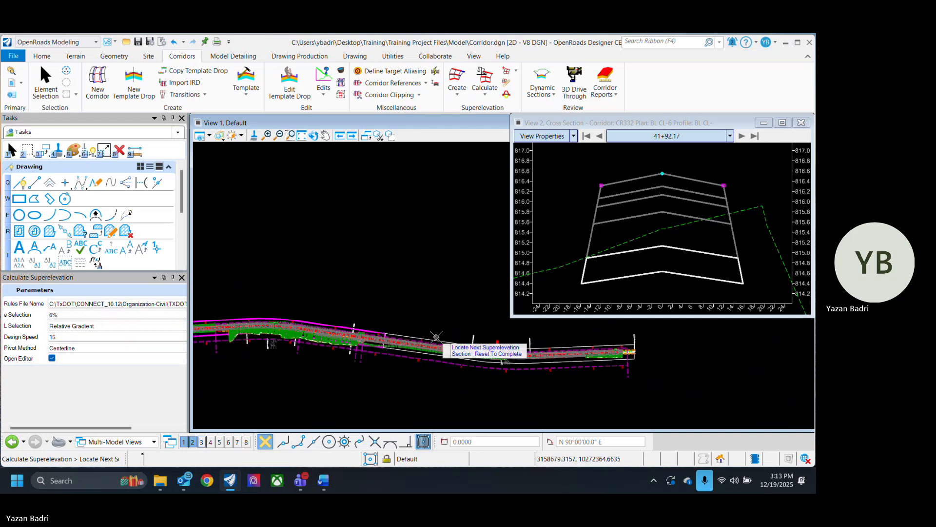
{"action": "right_click", "coordinate": [445, 288]}
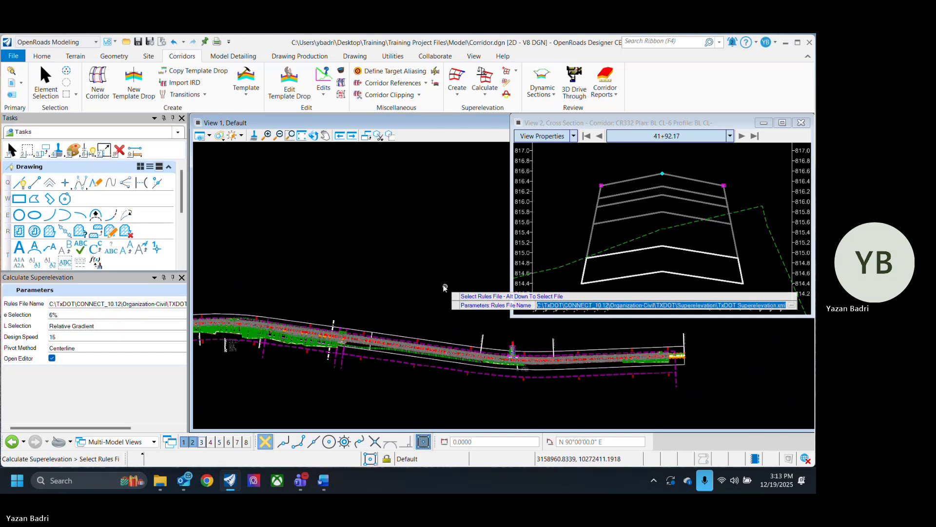
Step: Calculate superelevation with the TxDOT Superelevation rules file, 6% e selection, Relative Gradient, design speed 45, Centerline pivot and the editor set to open
{"action": "left_click", "coordinate": [387, 269]}
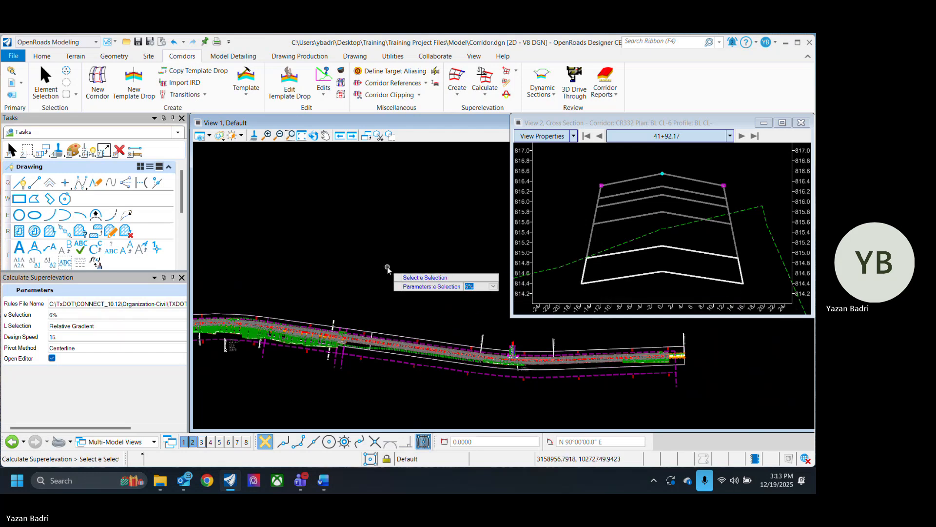
{"action": "left_click", "coordinate": [388, 269]}
{"action": "left_click", "coordinate": [387, 269]}
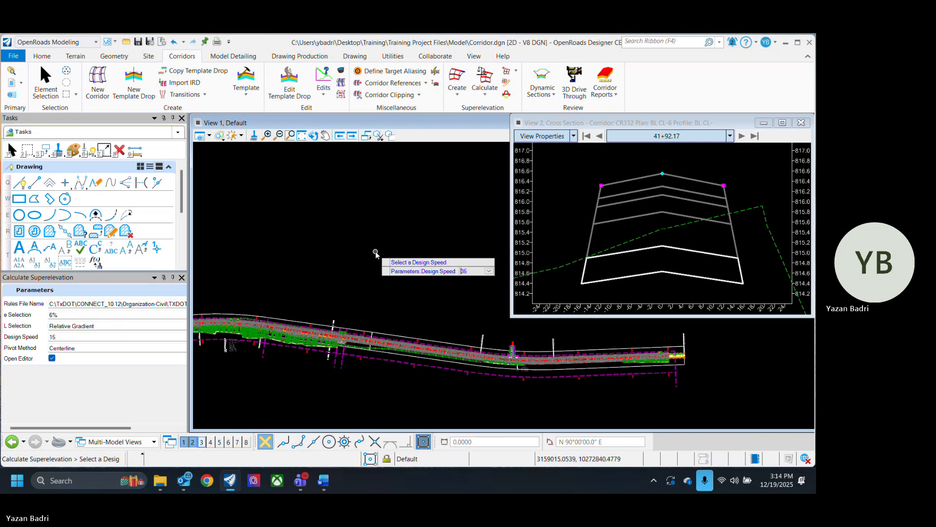
{"action": "left_click", "coordinate": [375, 254]}
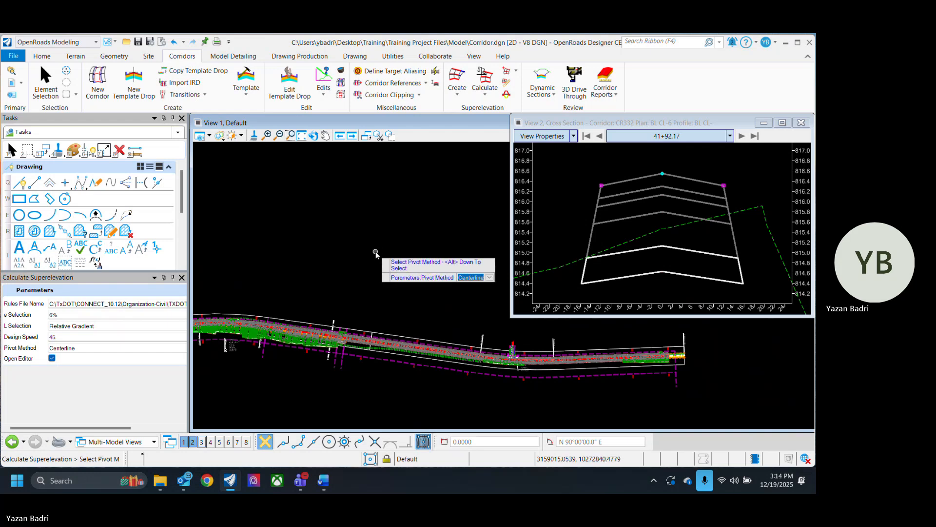
{"action": "left_click", "coordinate": [375, 253]}
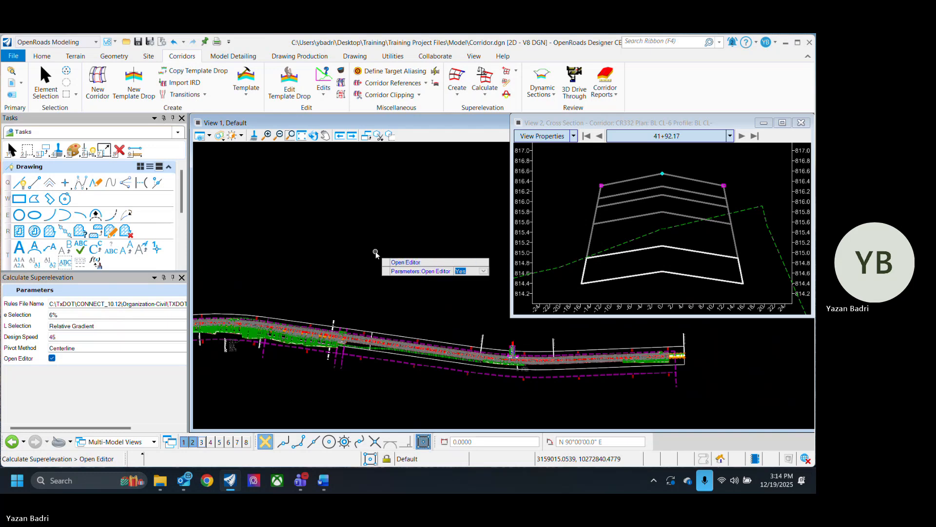
{"action": "left_click", "coordinate": [375, 254]}
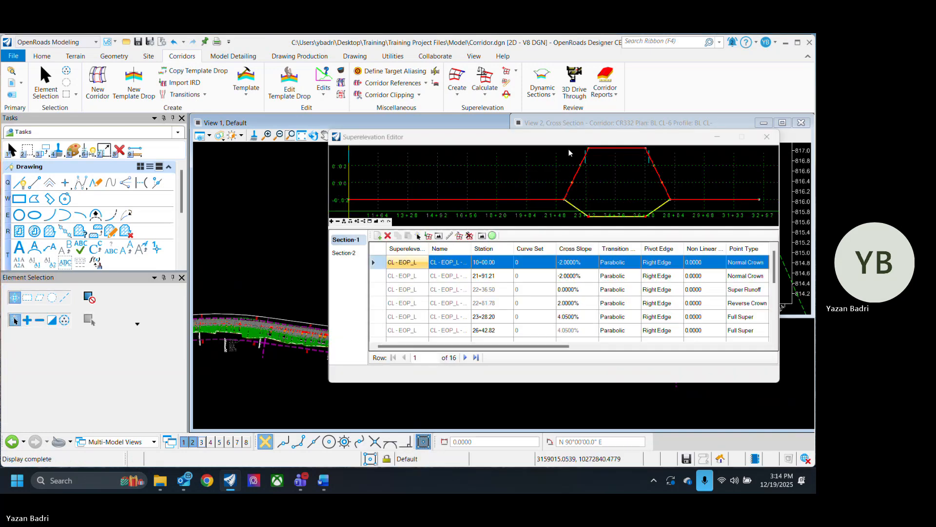
Step: Move the Superelevation Editor aside and inspect the cross section at station 41+92.17 together with the plan view
{"action": "left_click_drag", "start_coordinate": [608, 139], "coordinate": [227, 164]}
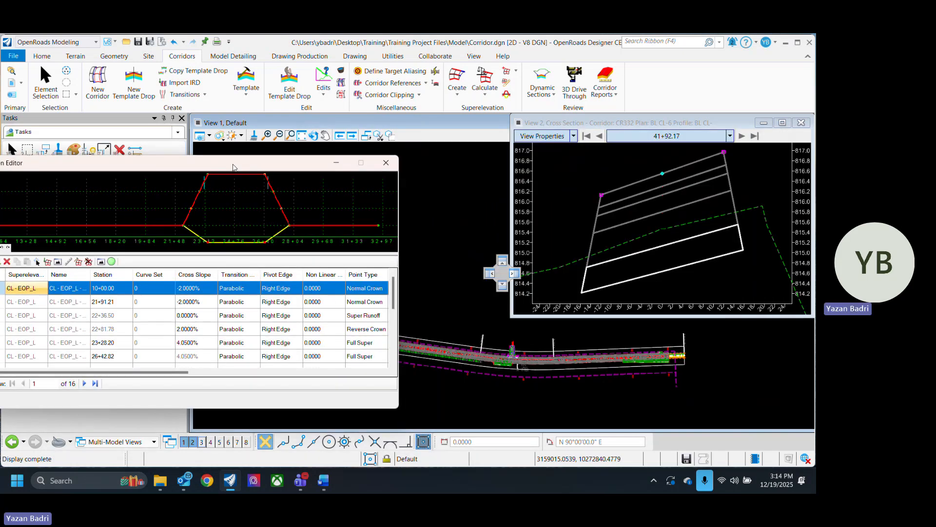
{"action": "left_click", "coordinate": [745, 269]}
{"action": "scroll", "coordinate": [615, 364], "scroll_direction": "down", "scroll_amount": 3}
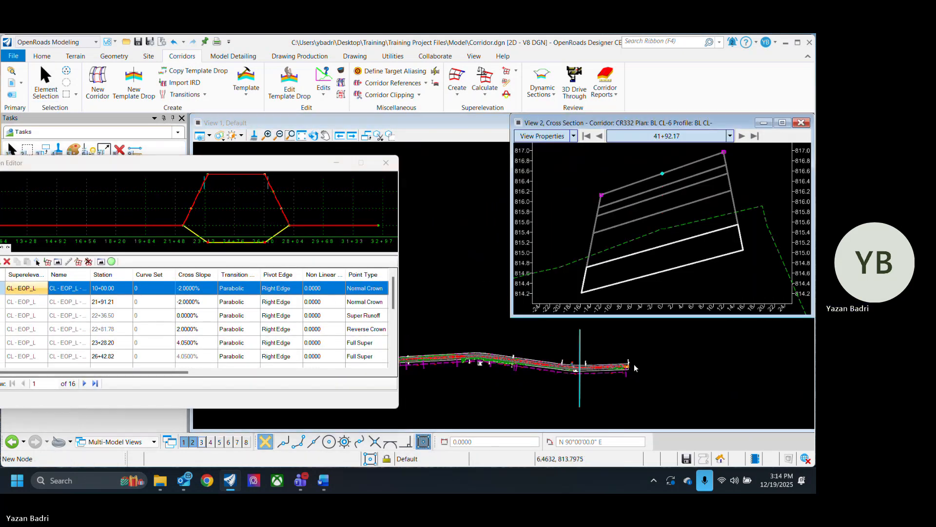
{"action": "scroll", "coordinate": [589, 366], "scroll_direction": "up", "scroll_amount": 3}
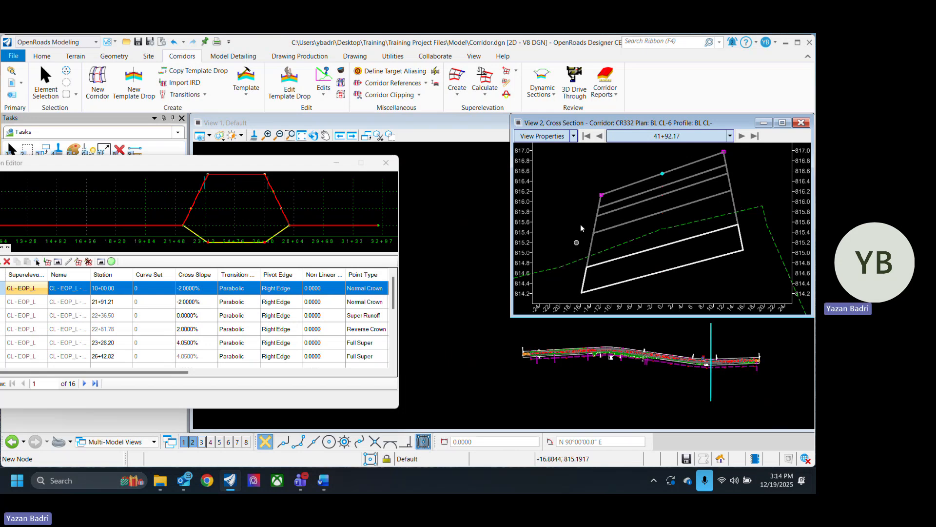
{"action": "left_click", "coordinate": [480, 101]}
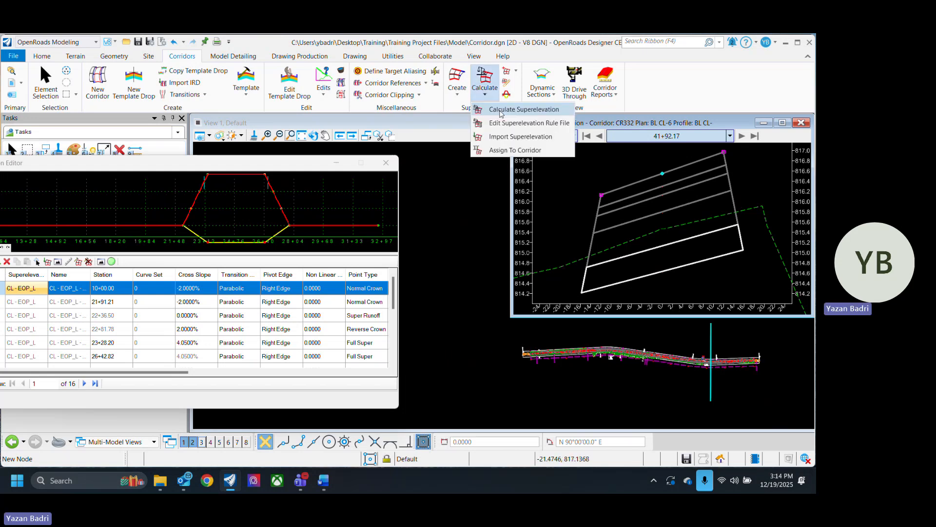
{"action": "left_click", "coordinate": [512, 151]}
{"action": "left_click", "coordinate": [492, 89]}
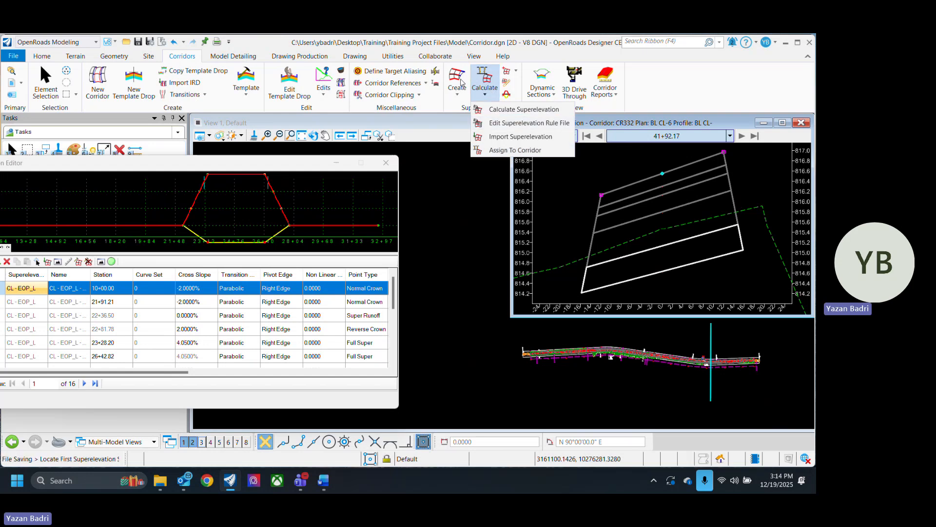
{"action": "left_click", "coordinate": [502, 137]}
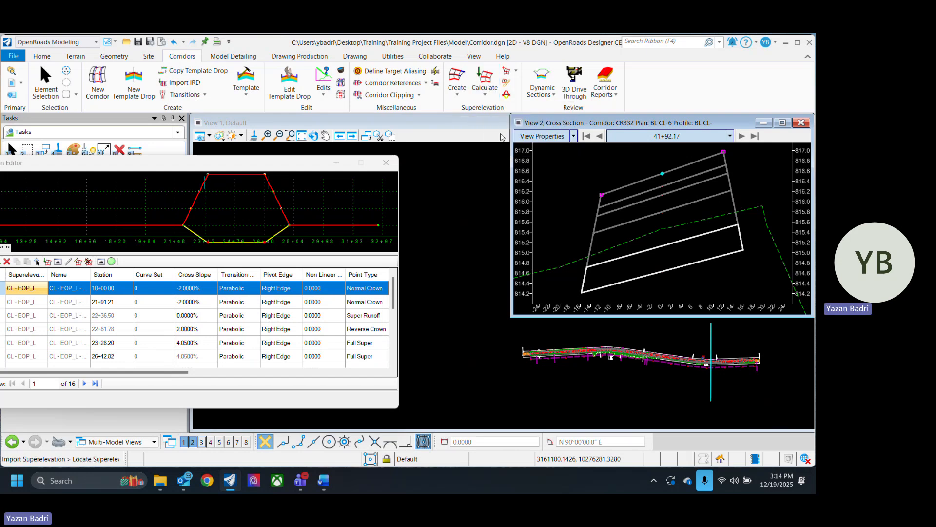
{"action": "left_click", "coordinate": [485, 86]}
{"action": "left_click", "coordinate": [504, 142]}
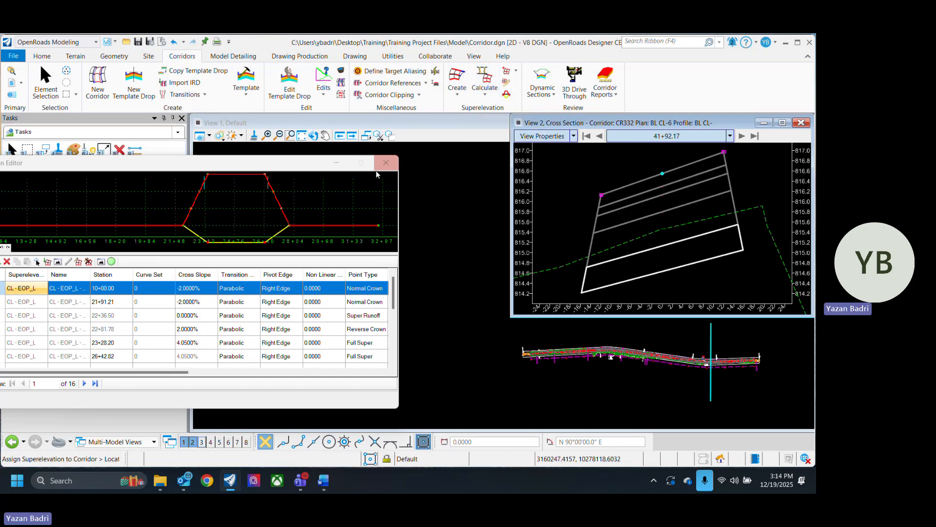
{"action": "left_click", "coordinate": [485, 90]}
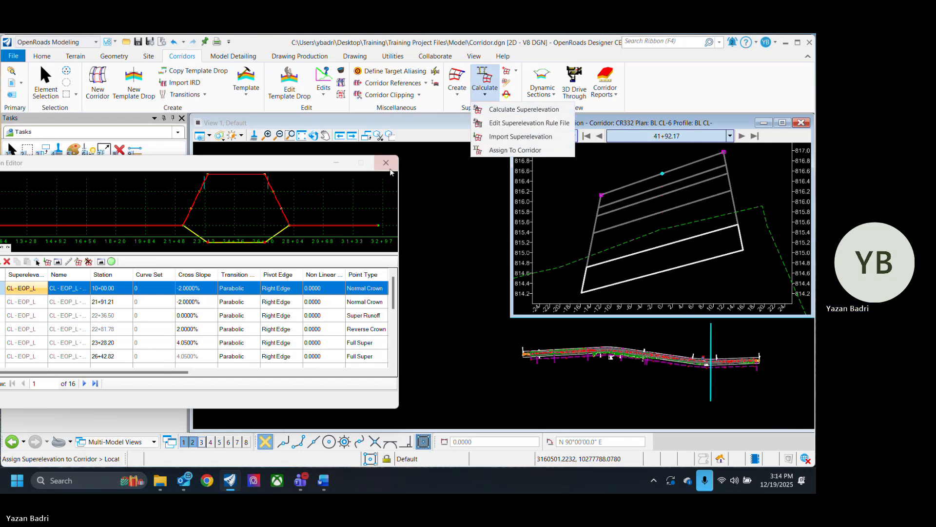
{"action": "left_click", "coordinate": [300, 164]}
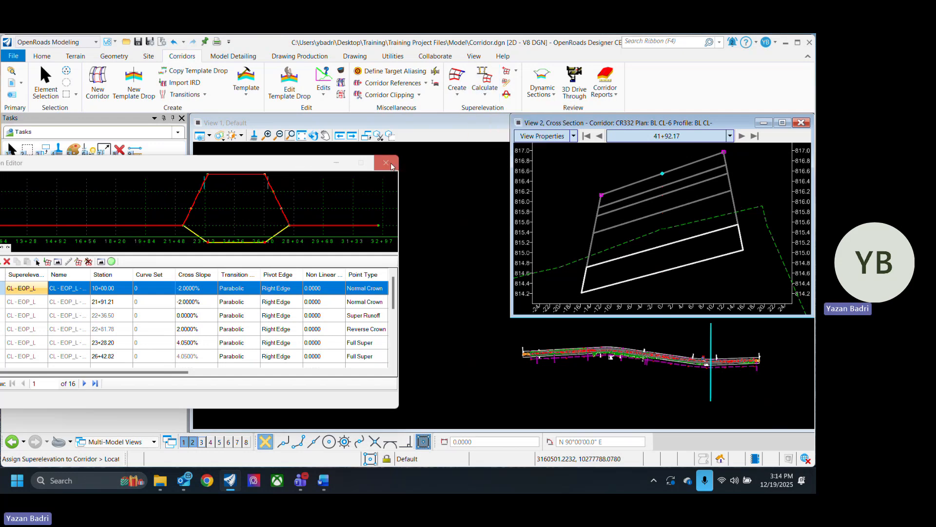
{"action": "left_click_drag", "start_coordinate": [272, 164], "coordinate": [349, 169]}
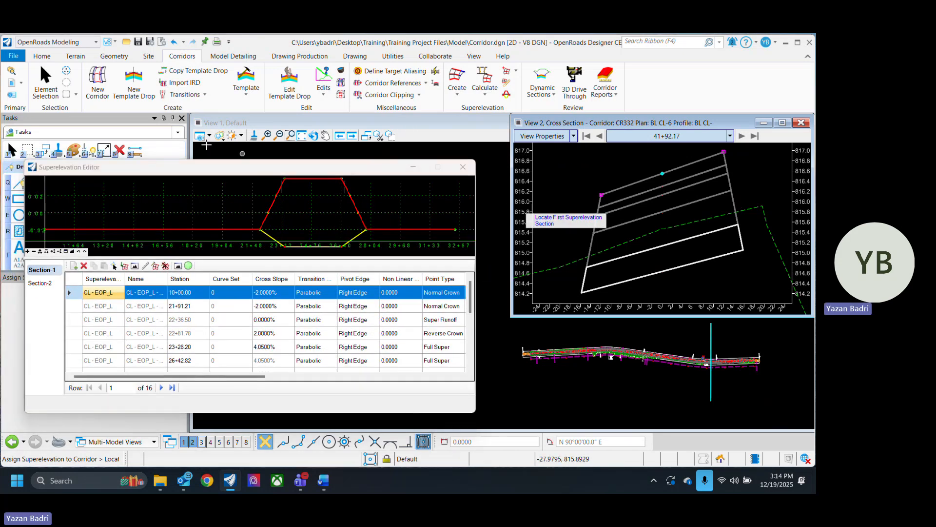
{"action": "left_click", "coordinate": [49, 84]}
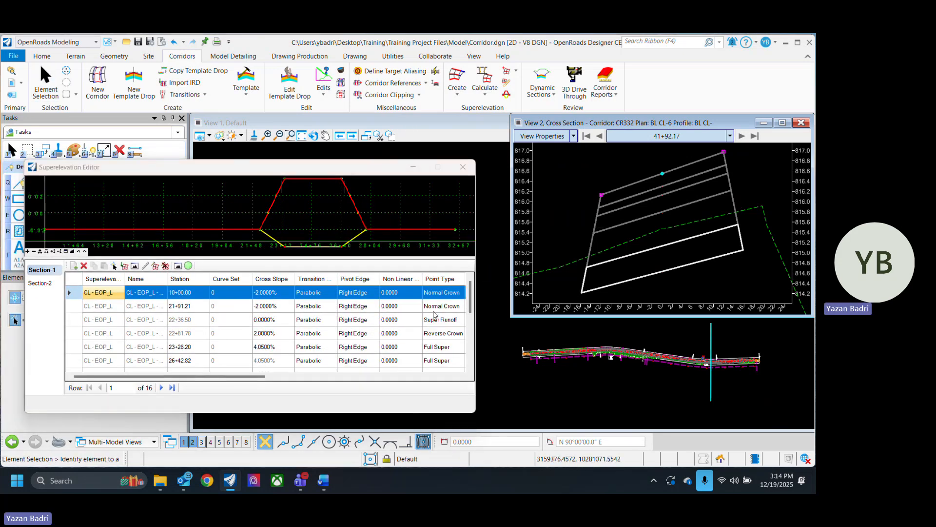
Step: Close the Superelevation Editor and display the cross section at about station 24+28 by locating the station in the plan view
{"action": "scroll", "coordinate": [427, 318], "scroll_direction": "down", "scroll_amount": 2}
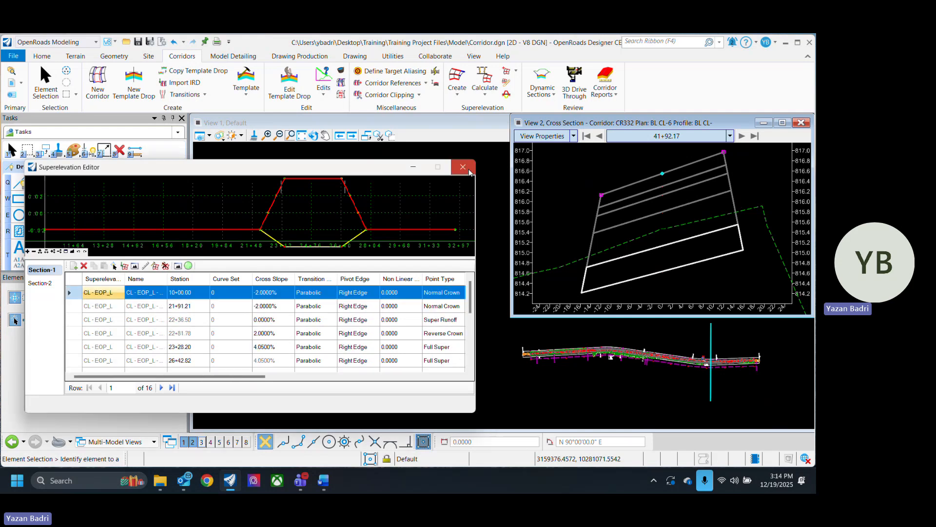
{"action": "left_click", "coordinate": [463, 166]}
{"action": "scroll", "coordinate": [481, 353], "scroll_direction": "up", "scroll_amount": 5}
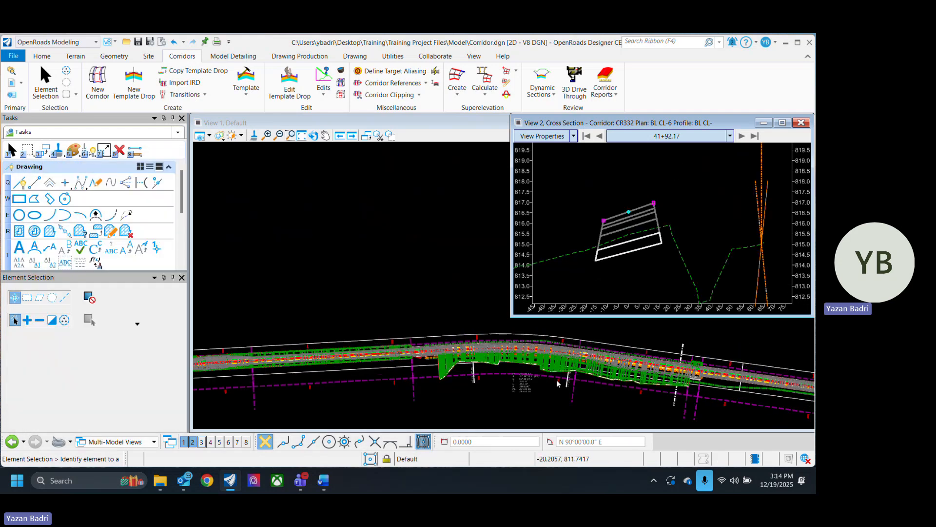
{"action": "right_click", "coordinate": [632, 198]}
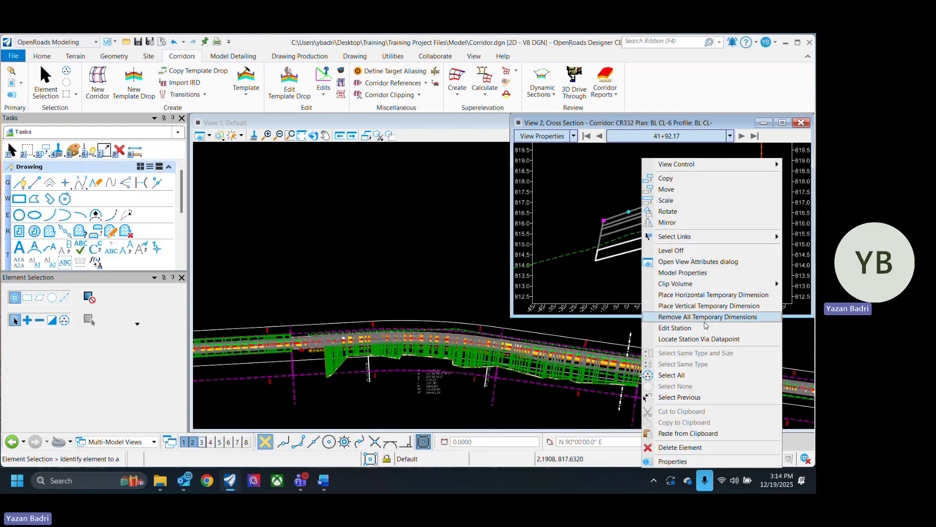
{"action": "left_click", "coordinate": [673, 340]}
{"action": "left_click", "coordinate": [409, 410]}
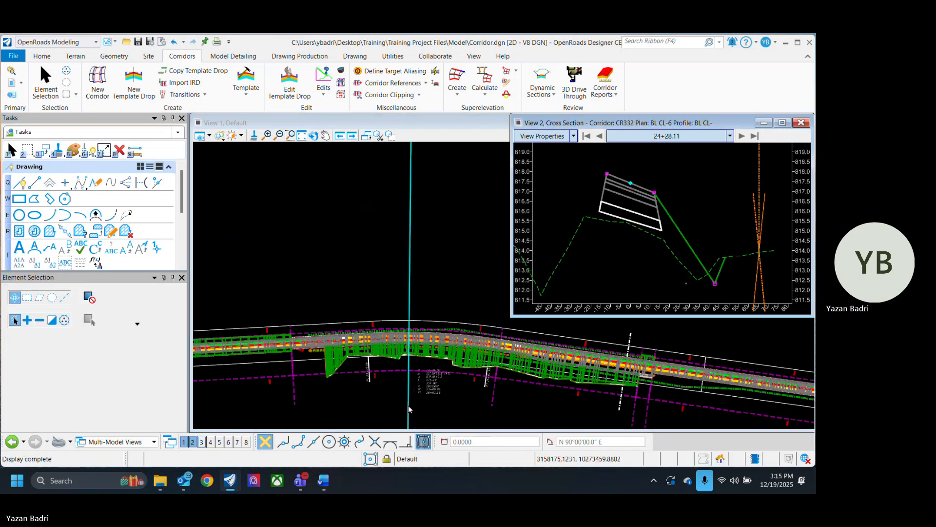
Step: Step back through the cross sections from station 24+28.11 to 22+83.30 to review the pavement's superelevation transition
{"action": "scroll", "coordinate": [458, 340], "scroll_direction": "up", "scroll_amount": 3}
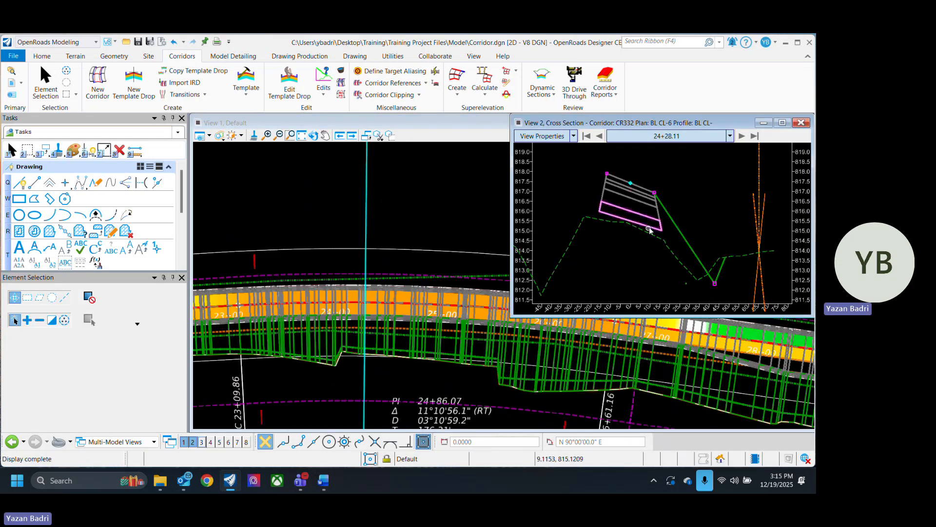
{"action": "scroll", "coordinate": [643, 249], "scroll_direction": "down", "scroll_amount": 2}
{"action": "left_click", "coordinate": [599, 137]}
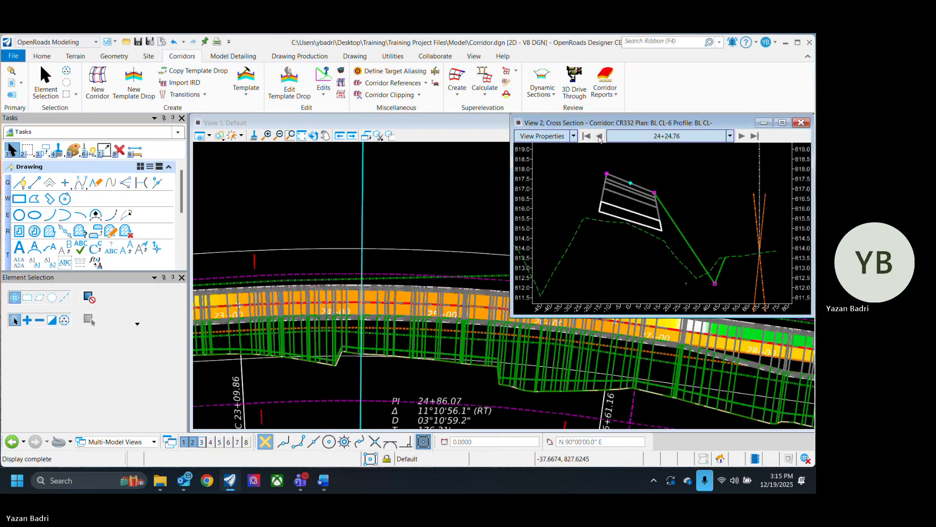
{"action": "left_click", "coordinate": [600, 137]}
{"action": "left_click", "coordinate": [599, 138]}
{"action": "left_click", "coordinate": [599, 137]}
{"action": "left_click", "coordinate": [600, 137]}
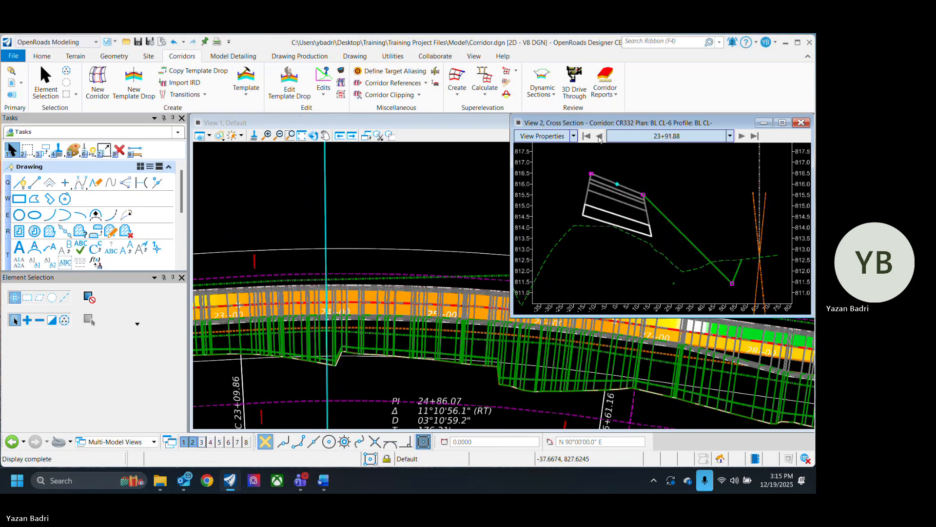
{"action": "left_click", "coordinate": [599, 137]}
{"action": "left_click", "coordinate": [599, 137]}
{"action": "left_click", "coordinate": [599, 137]}
{"action": "left_click", "coordinate": [600, 137]}
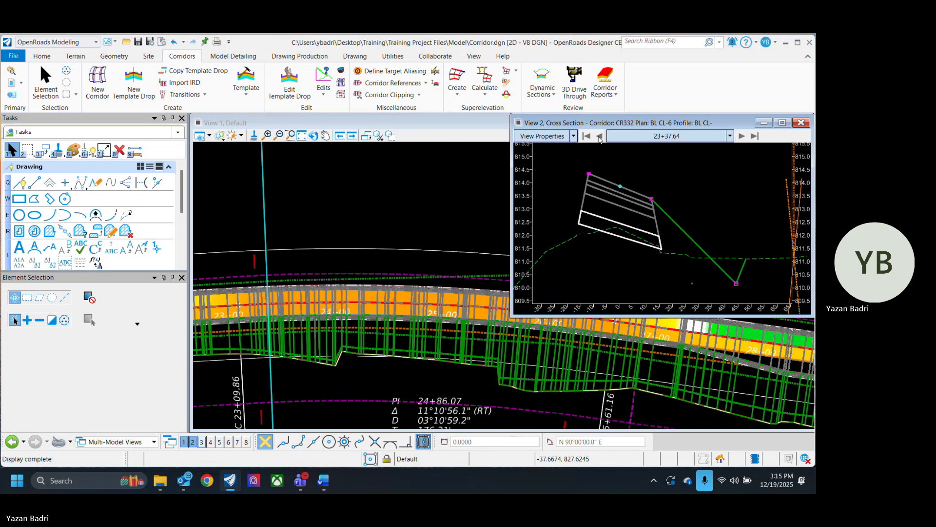
{"action": "left_click", "coordinate": [599, 137]}
{"action": "left_click", "coordinate": [599, 137]}
{"action": "left_click", "coordinate": [600, 137]}
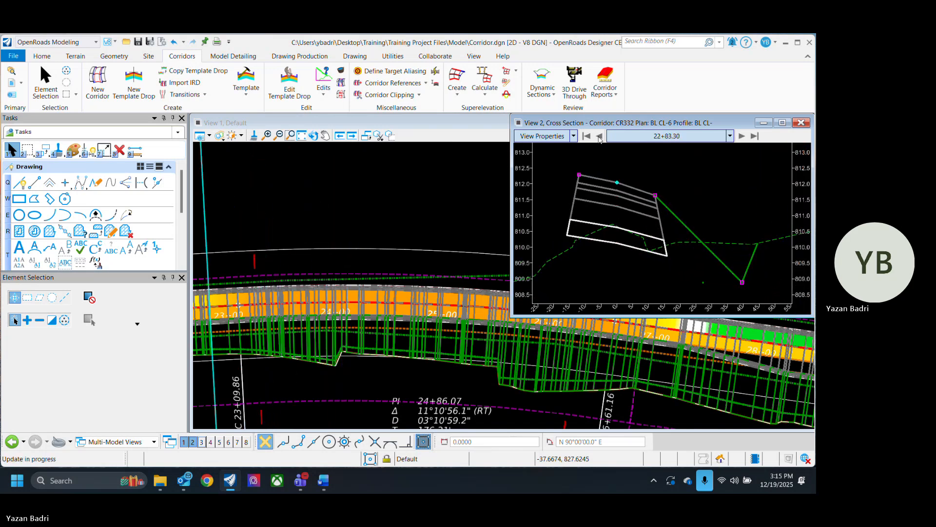
Step: Step the cross sections back to station 22+22.50 and forward to 22+74.51 to examine the transition out of normal crown
{"action": "left_click", "coordinate": [599, 137]}
{"action": "left_click", "coordinate": [599, 137]}
{"action": "left_click", "coordinate": [600, 137]}
{"action": "left_click", "coordinate": [599, 137]}
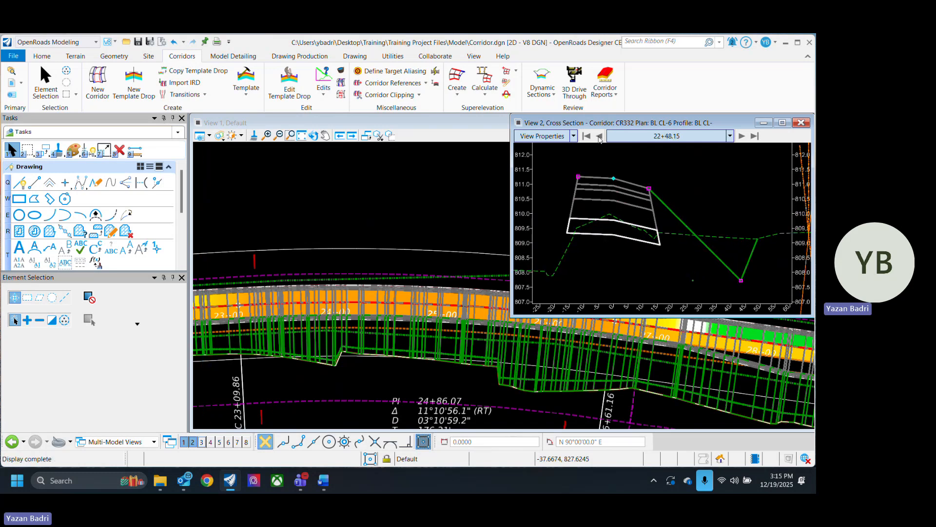
{"action": "left_click", "coordinate": [599, 137]}
{"action": "left_click", "coordinate": [600, 137]}
{"action": "left_click", "coordinate": [599, 137]}
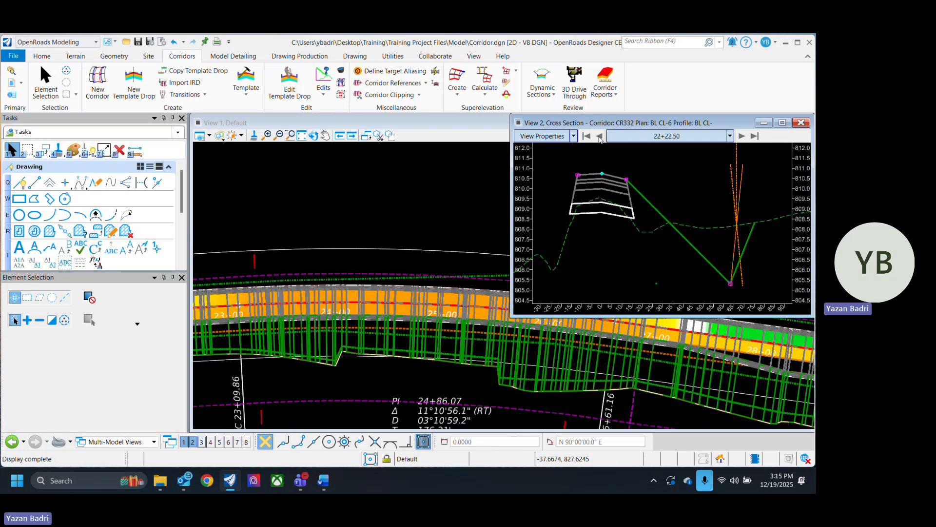
{"action": "left_click", "coordinate": [742, 136]}
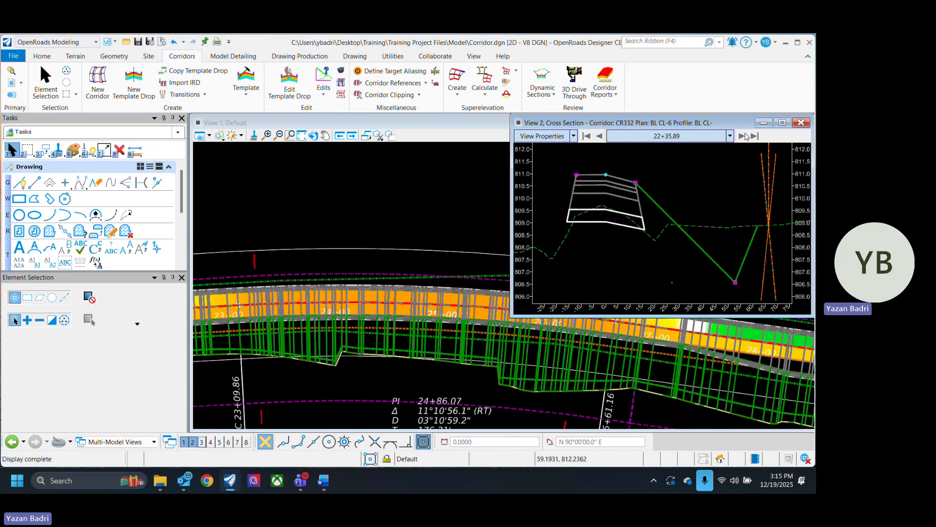
{"action": "left_click", "coordinate": [743, 136]}
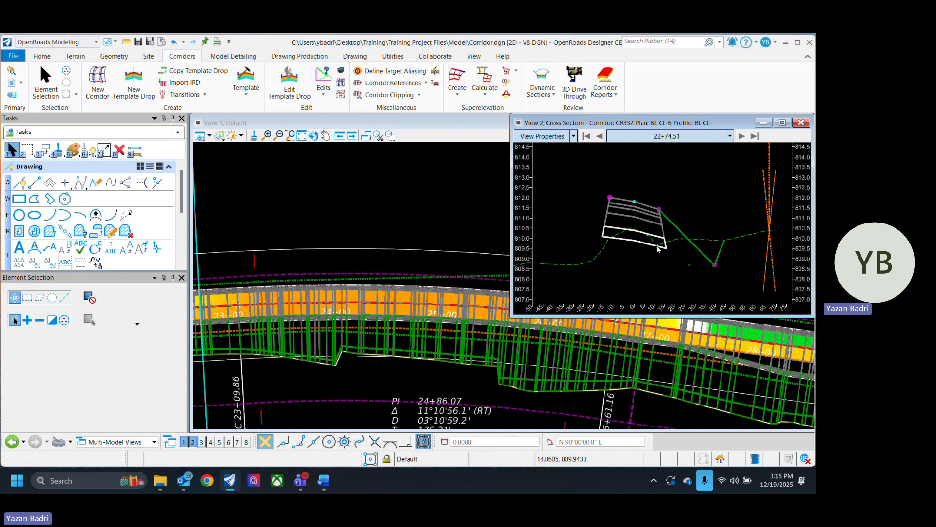
Step: Place a horizontal temporary dimension above the left lane at station 22+74.51, from the outer pavement edge to the centerline
{"action": "scroll", "coordinate": [658, 249], "scroll_direction": "down", "scroll_amount": 2}
{"action": "right_click", "coordinate": [659, 181]}
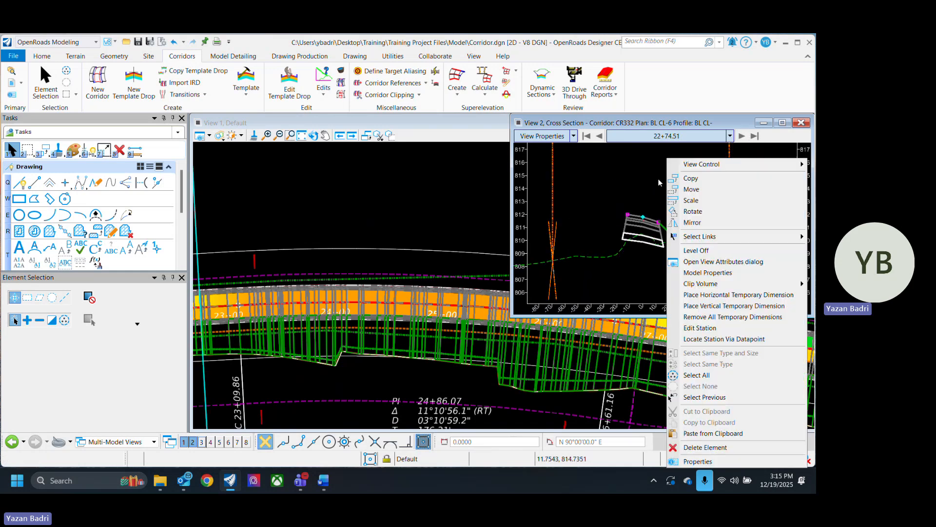
{"action": "left_click", "coordinate": [728, 295]}
{"action": "left_click", "coordinate": [627, 185]}
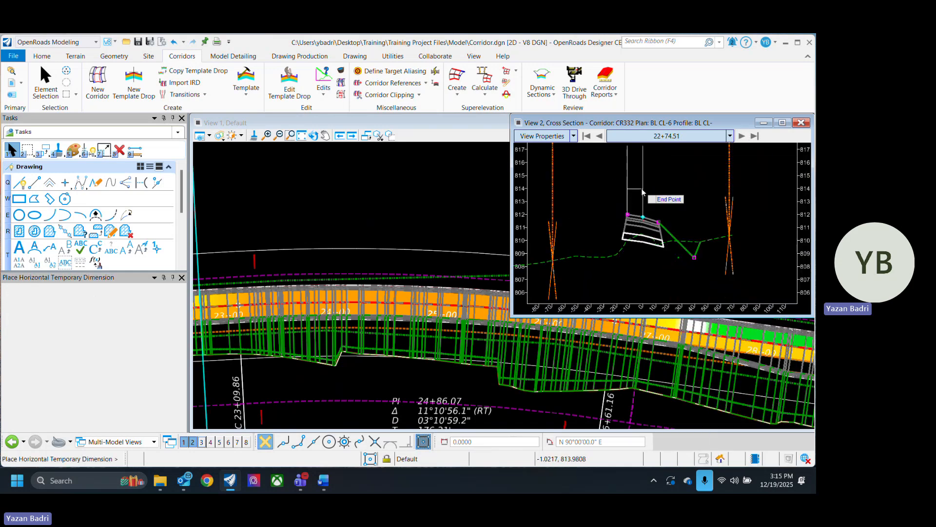
{"action": "left_click", "coordinate": [643, 188]}
Step: Place a second horizontal temporary dimension above the right lane, from the centerline to the outer pavement edge
{"action": "right_click", "coordinate": [678, 192]}
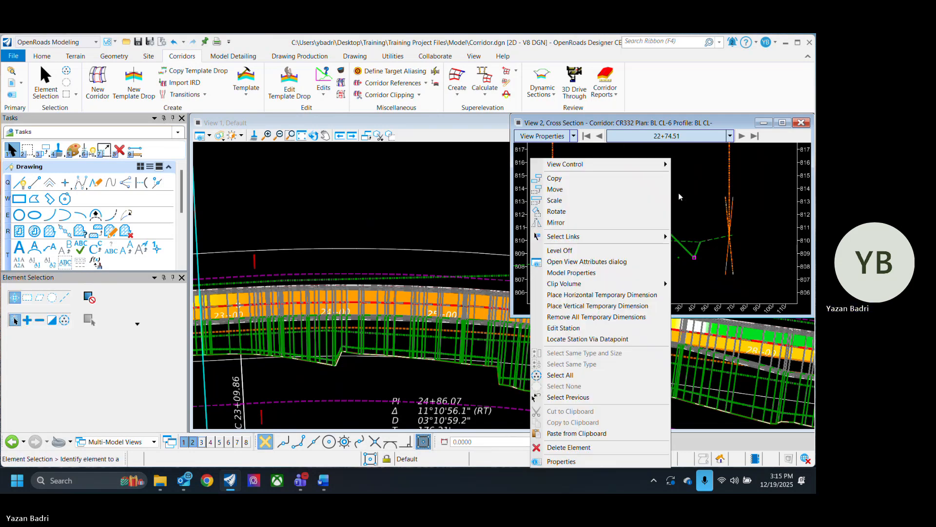
{"action": "left_click", "coordinate": [639, 295]}
{"action": "scroll", "coordinate": [663, 239], "scroll_direction": "up", "scroll_amount": 2}
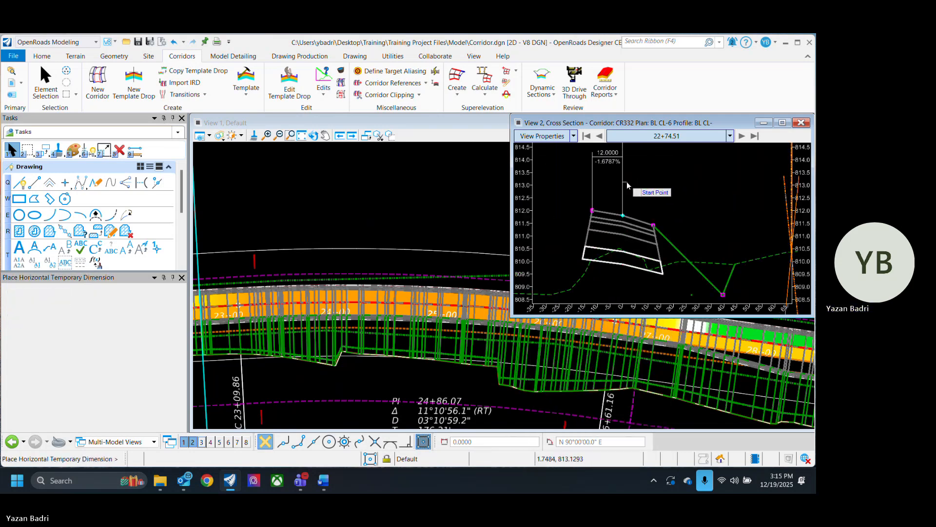
{"action": "left_click", "coordinate": [628, 182]}
{"action": "left_click", "coordinate": [650, 187]}
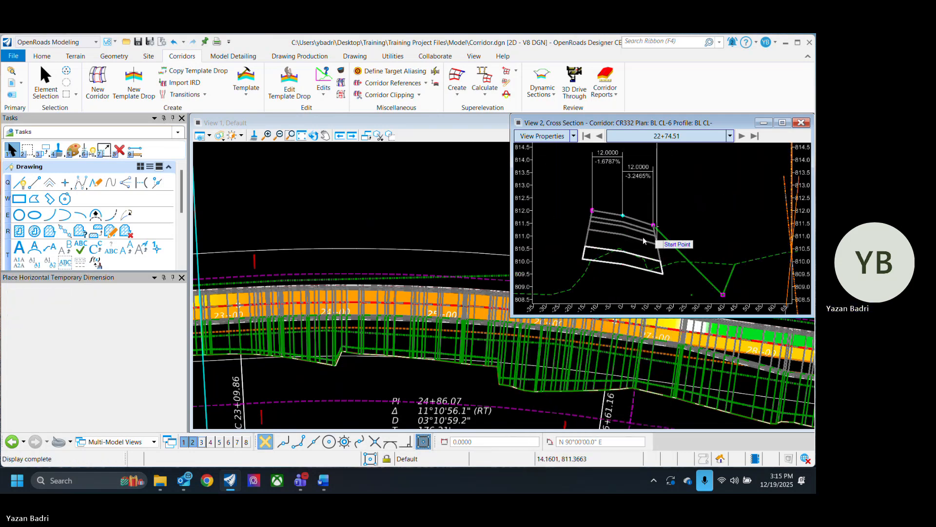
{"action": "scroll", "coordinate": [643, 236], "scroll_direction": "down", "scroll_amount": 2}
{"action": "left_click", "coordinate": [685, 226]}
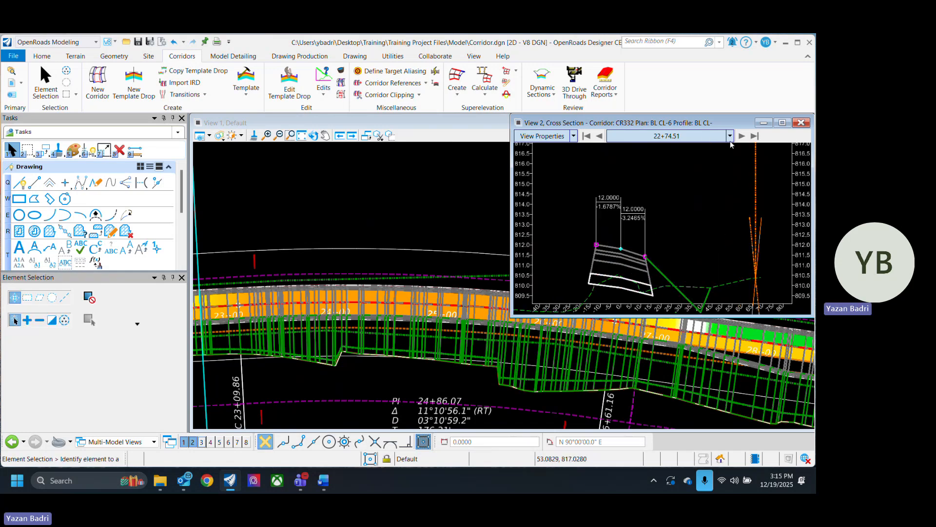
Step: Advance to station 22+76.03, enlarge the cross section view and set it to Center on Current Offsets
{"action": "left_click", "coordinate": [742, 136]}
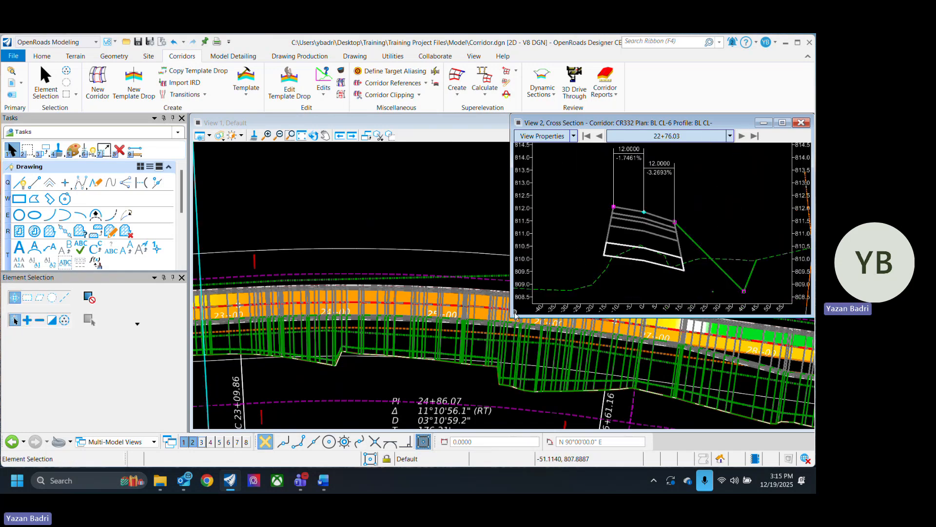
{"action": "left_click_drag", "start_coordinate": [516, 315], "coordinate": [429, 396]}
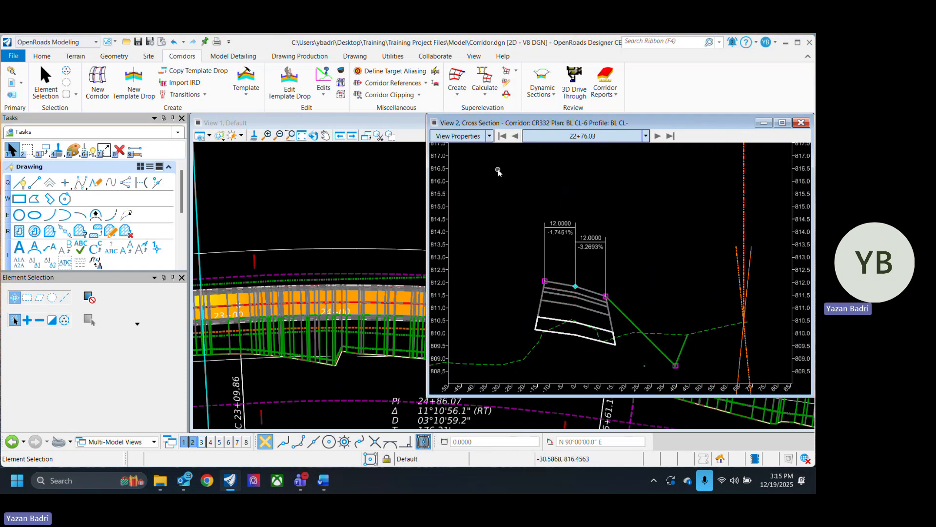
{"action": "left_click", "coordinate": [489, 137]}
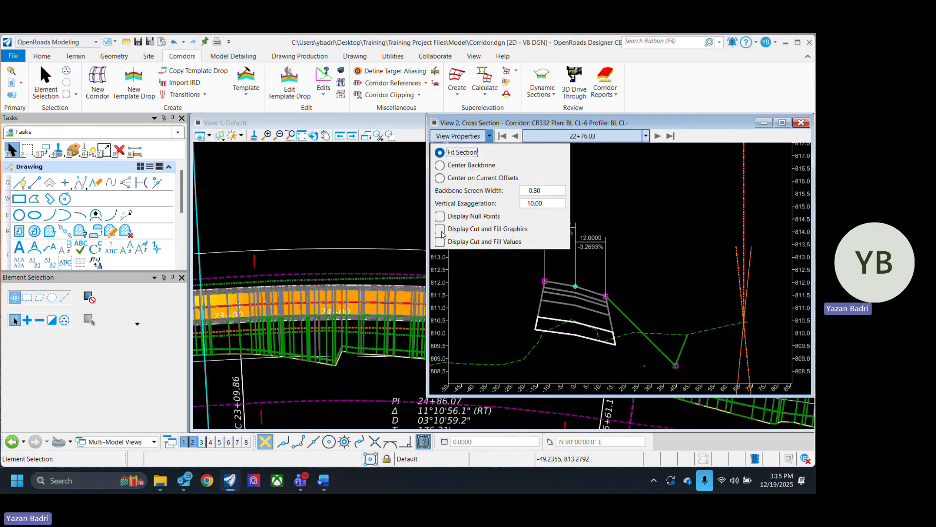
{"action": "left_click", "coordinate": [440, 178]}
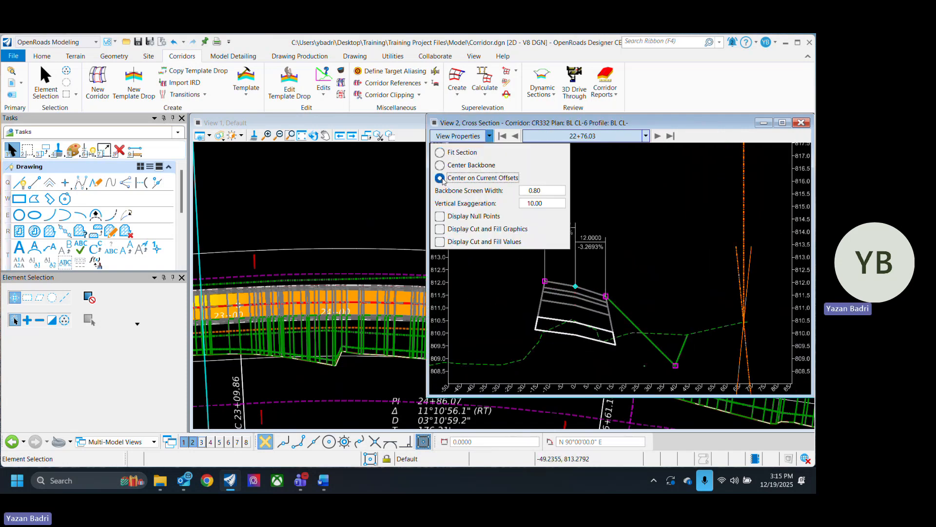
Step: Step forward through the cross sections from station 22+76.03 to 32+25.00, checking the dimensioned lane slopes through the curve and beyond
{"action": "left_click", "coordinate": [658, 136]}
{"action": "left_click", "coordinate": [658, 136]}
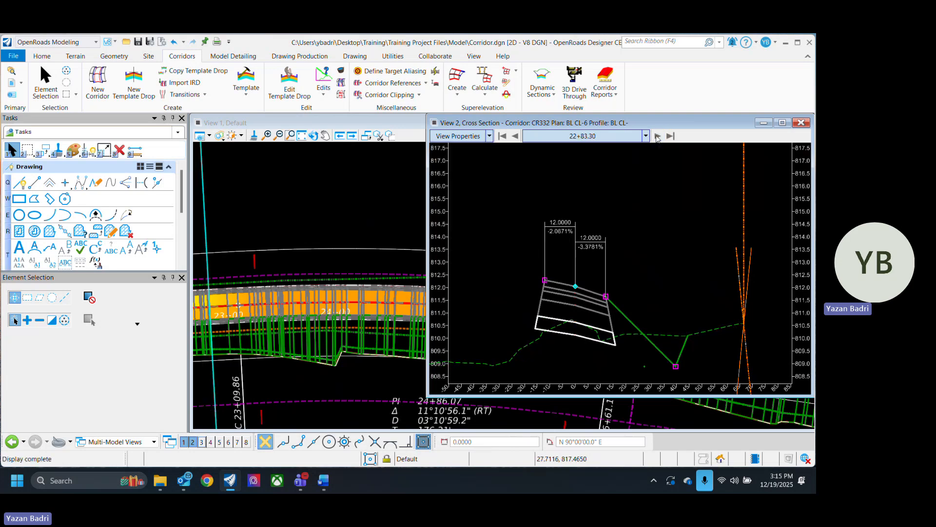
{"action": "left_click", "coordinate": [657, 137]}
{"action": "left_click", "coordinate": [657, 136]}
{"action": "left_click", "coordinate": [657, 136]}
{"action": "left_click", "coordinate": [657, 136]}
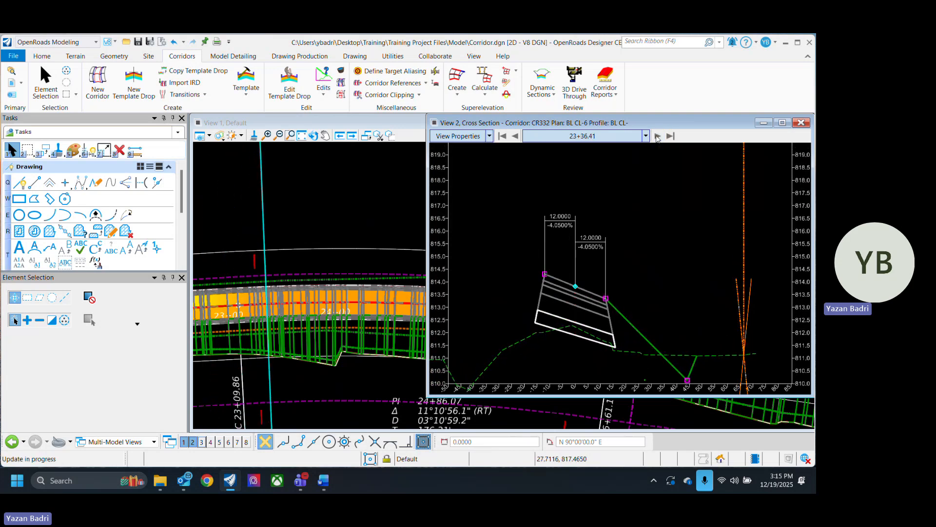
{"action": "left_click", "coordinate": [657, 136]}
{"action": "left_click", "coordinate": [657, 136]}
{"action": "left_click", "coordinate": [657, 136]}
{"action": "left_click", "coordinate": [657, 136]}
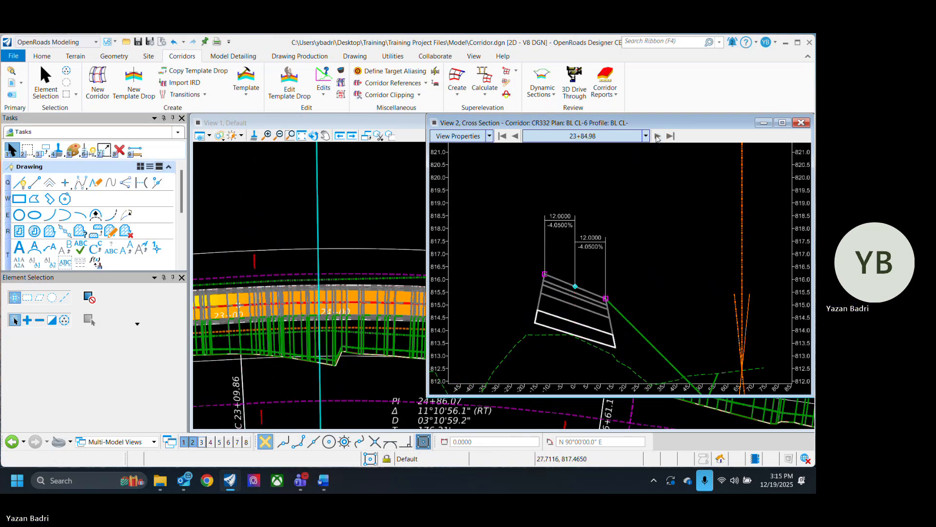
{"action": "left_click", "coordinate": [657, 136]}
{"action": "left_click", "coordinate": [657, 136]}
{"action": "left_click", "coordinate": [657, 136]}
{"action": "left_click", "coordinate": [657, 136]}
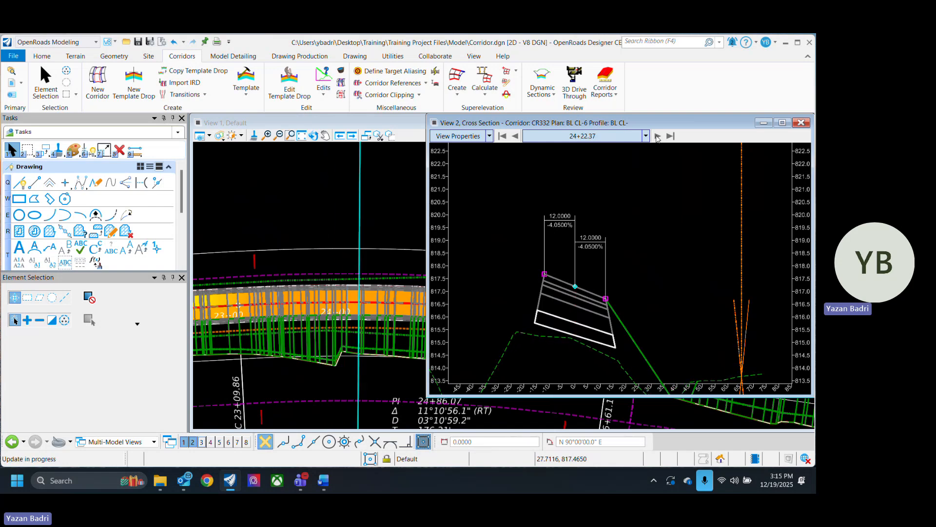
{"action": "left_click", "coordinate": [657, 136]}
{"action": "left_click", "coordinate": [657, 136]}
{"action": "left_click", "coordinate": [658, 136]}
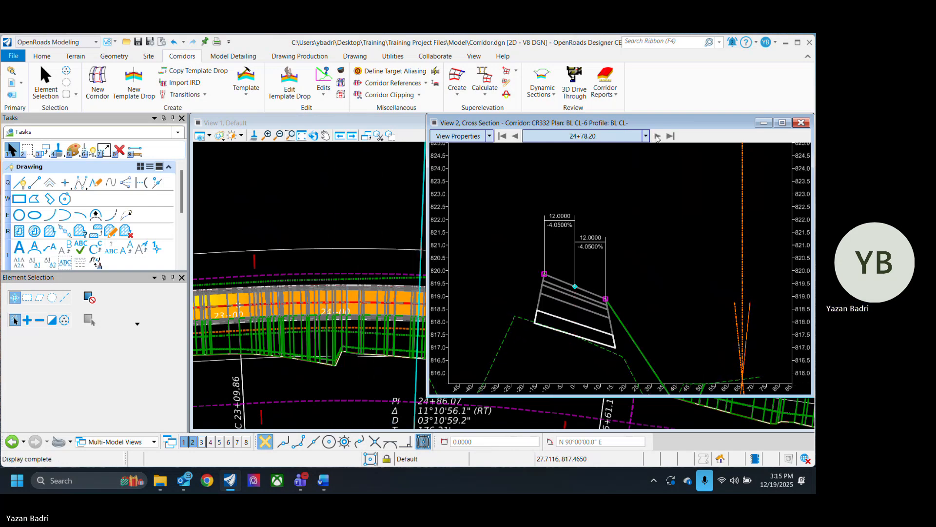
{"action": "left_click", "coordinate": [657, 136]}
{"action": "left_click", "coordinate": [657, 136]}
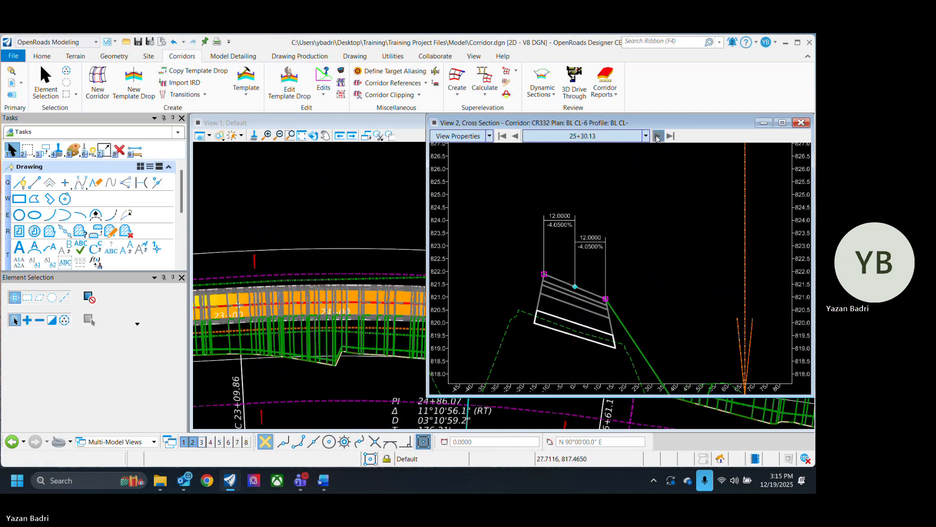
{"action": "left_click", "coordinate": [658, 136]}
{"action": "left_click", "coordinate": [657, 136]}
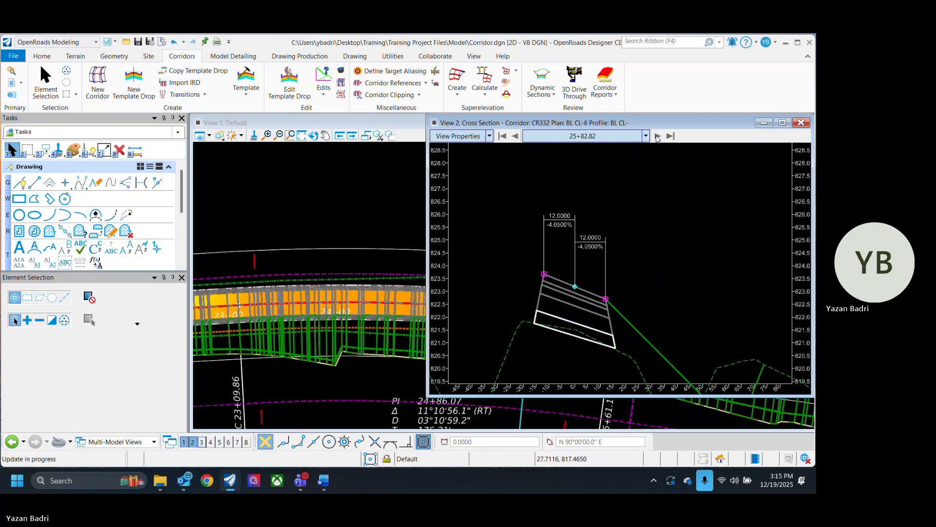
{"action": "left_click", "coordinate": [658, 138]}
{"action": "left_click", "coordinate": [658, 139]}
{"action": "left_click", "coordinate": [658, 138]}
{"action": "left_click", "coordinate": [658, 139]}
{"action": "left_click", "coordinate": [658, 138]}
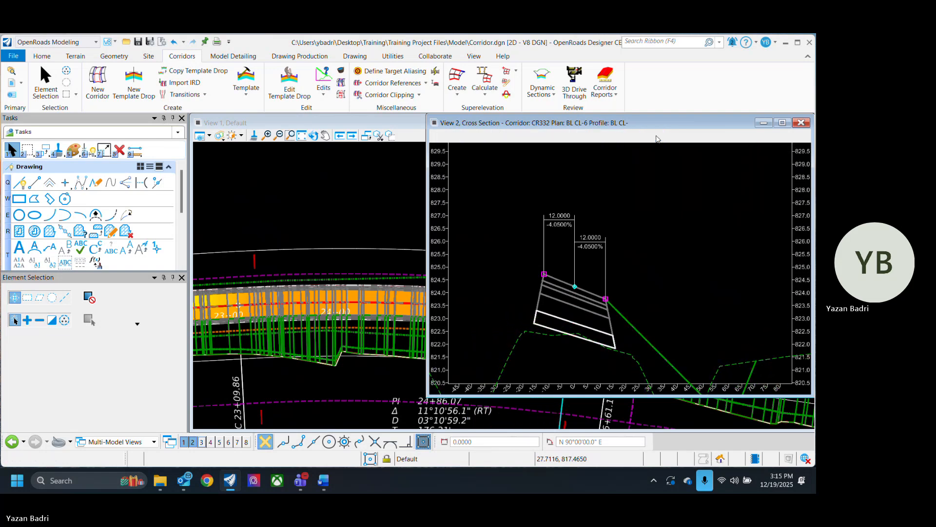
{"action": "left_click", "coordinate": [658, 139]}
{"action": "left_click", "coordinate": [658, 138]}
{"action": "left_click", "coordinate": [658, 139]}
{"action": "left_click", "coordinate": [658, 139]}
{"action": "left_click", "coordinate": [658, 138]}
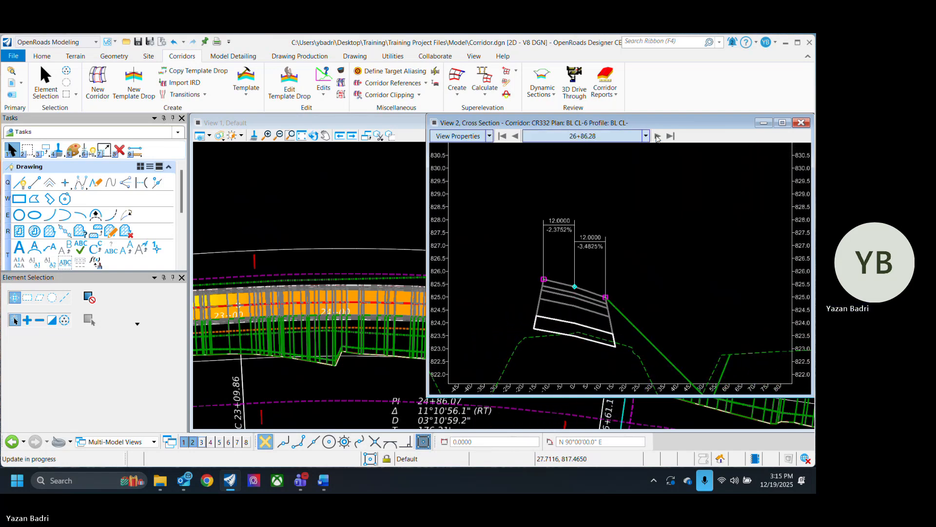
{"action": "left_click", "coordinate": [658, 139]}
{"action": "left_click", "coordinate": [658, 138]}
{"action": "left_click", "coordinate": [657, 139]}
{"action": "left_click", "coordinate": [658, 138]}
{"action": "left_click", "coordinate": [658, 138]}
{"action": "left_click", "coordinate": [658, 139]}
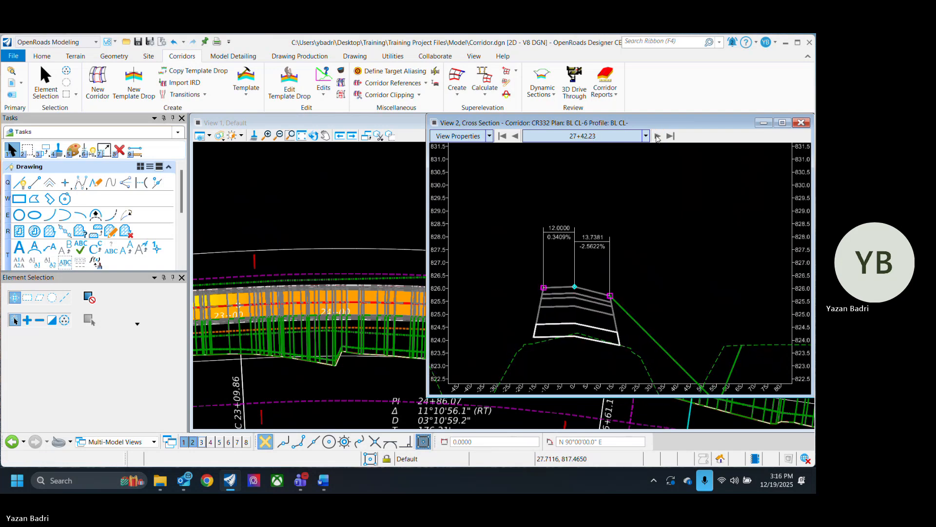
{"action": "left_click", "coordinate": [657, 138]}
{"action": "left_click", "coordinate": [658, 139]}
{"action": "left_click", "coordinate": [658, 138]}
{"action": "left_click", "coordinate": [658, 139]}
{"action": "left_click", "coordinate": [657, 139]}
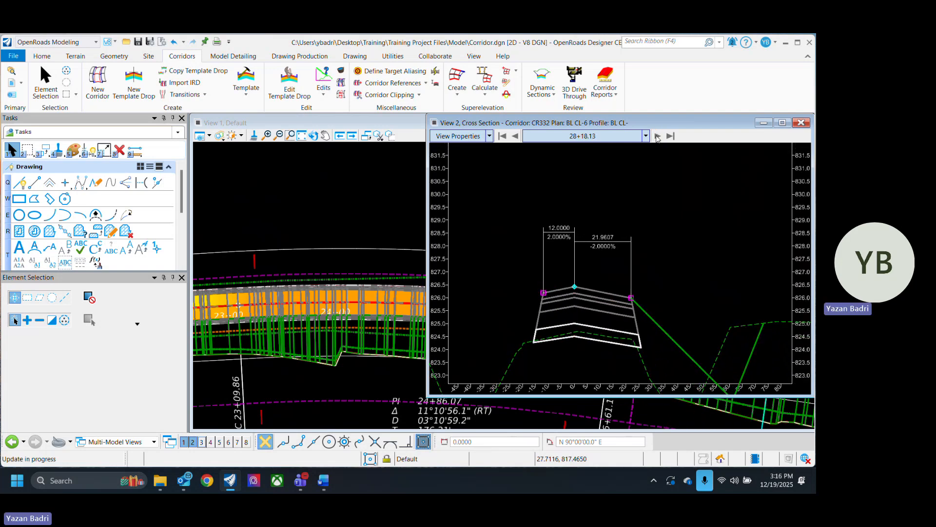
{"action": "left_click", "coordinate": [658, 139]}
{"action": "left_click", "coordinate": [658, 139]}
{"action": "left_click", "coordinate": [657, 139]}
{"action": "left_click", "coordinate": [657, 139]}
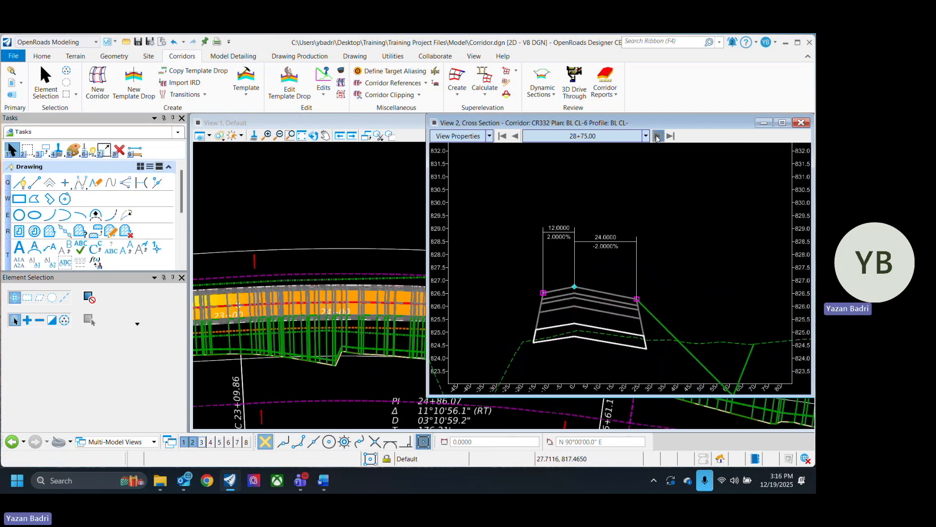
{"action": "left_click", "coordinate": [658, 138]}
{"action": "left_click", "coordinate": [658, 138]}
{"action": "left_click", "coordinate": [658, 138]}
{"action": "left_click", "coordinate": [658, 138]}
{"action": "left_click", "coordinate": [658, 138]}
{"action": "left_click", "coordinate": [658, 138]}
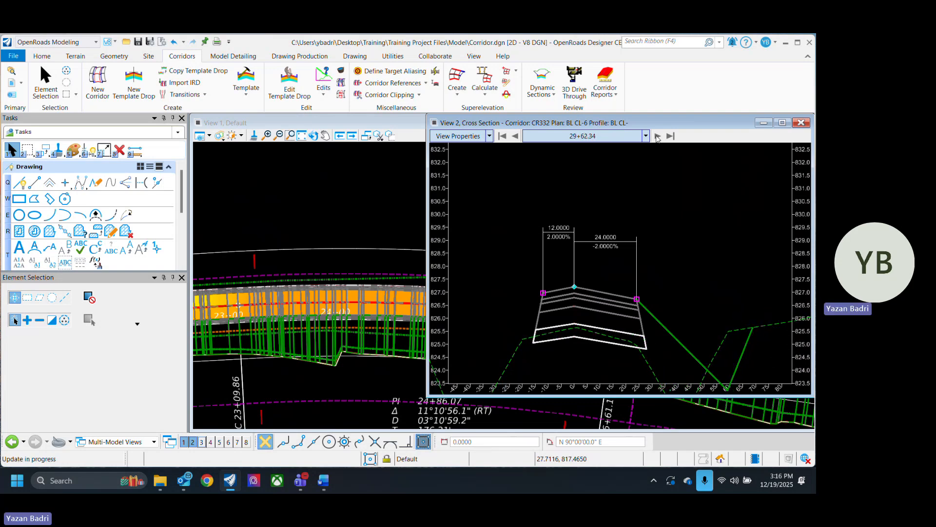
{"action": "left_click", "coordinate": [657, 138]}
{"action": "left_click", "coordinate": [657, 138]}
{"action": "left_click", "coordinate": [658, 138]}
{"action": "left_click", "coordinate": [658, 138]}
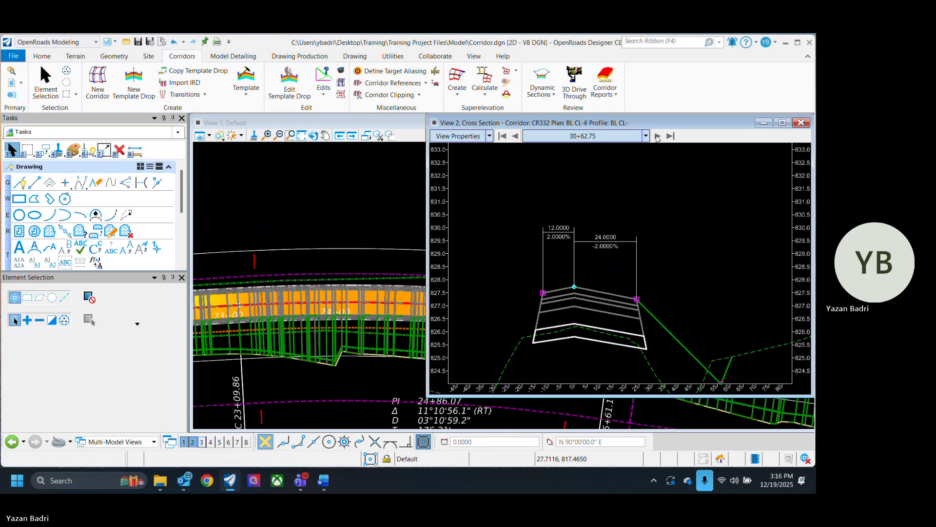
{"action": "left_click", "coordinate": [657, 138]}
{"action": "left_click", "coordinate": [658, 138]}
{"action": "left_click", "coordinate": [658, 138]}
{"action": "left_click", "coordinate": [658, 138]}
{"action": "left_click", "coordinate": [658, 138]}
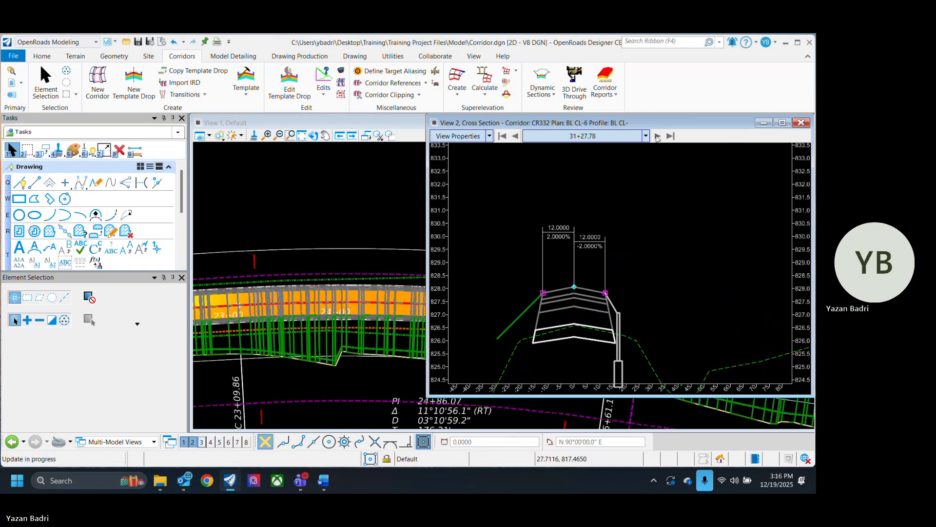
{"action": "left_click", "coordinate": [658, 138]}
{"action": "left_click", "coordinate": [658, 137]}
{"action": "left_click", "coordinate": [658, 137]}
{"action": "left_click", "coordinate": [658, 136]}
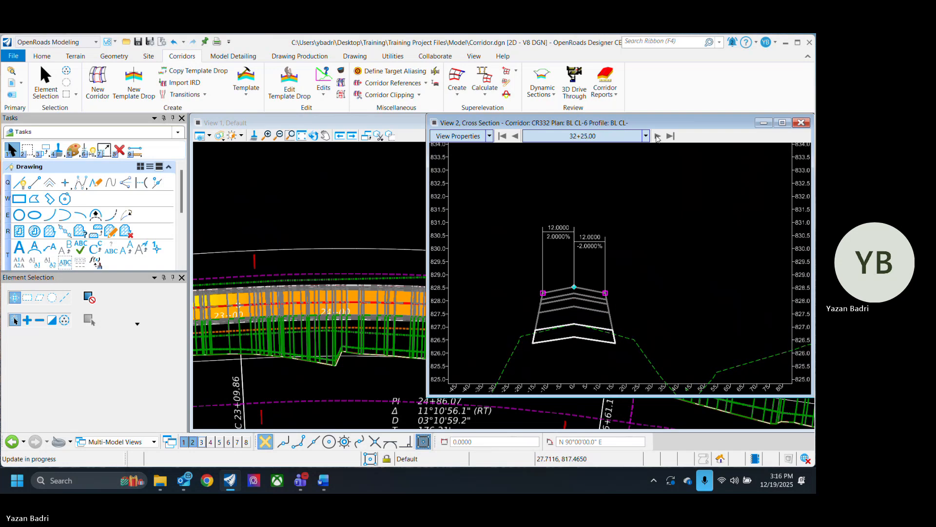
Step: Locate the current section line in the plan view and advance the cross section to station 32+75.00
{"action": "scroll", "coordinate": [325, 313], "scroll_direction": "down", "scroll_amount": 4}
{"action": "scroll", "coordinate": [293, 327], "scroll_direction": "up", "scroll_amount": 5}
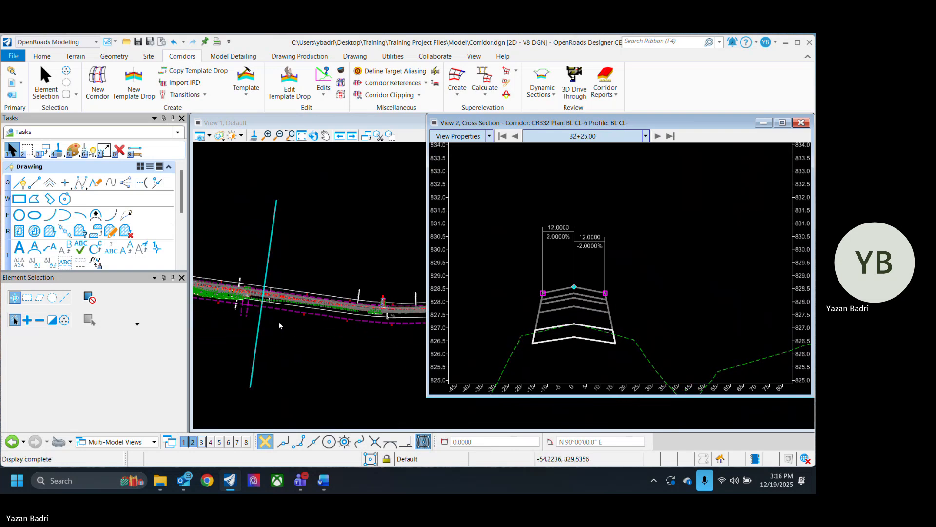
{"action": "scroll", "coordinate": [258, 285], "scroll_direction": "up", "scroll_amount": 3}
{"action": "left_click", "coordinate": [658, 136]}
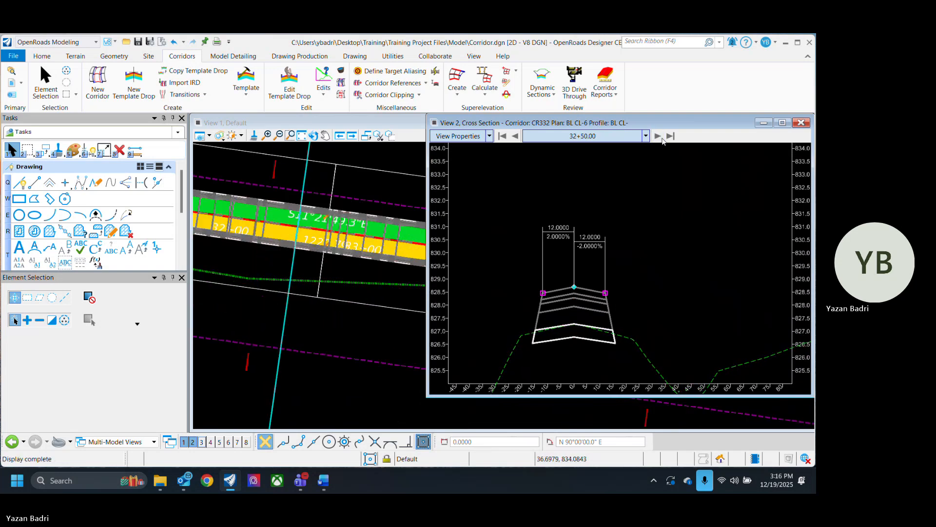
{"action": "left_click", "coordinate": [658, 136]}
{"action": "scroll", "coordinate": [283, 355], "scroll_direction": "down", "scroll_amount": 3}
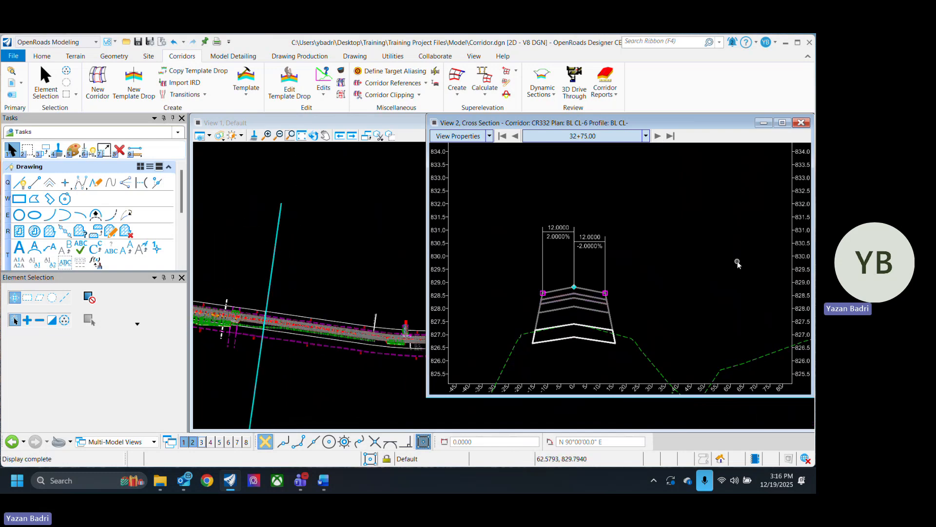
Step: Open the corridor objects of CR332 and display its point controls to review the superelevation entries
{"action": "left_click", "coordinate": [340, 71]}
{"action": "left_click", "coordinate": [308, 345]}
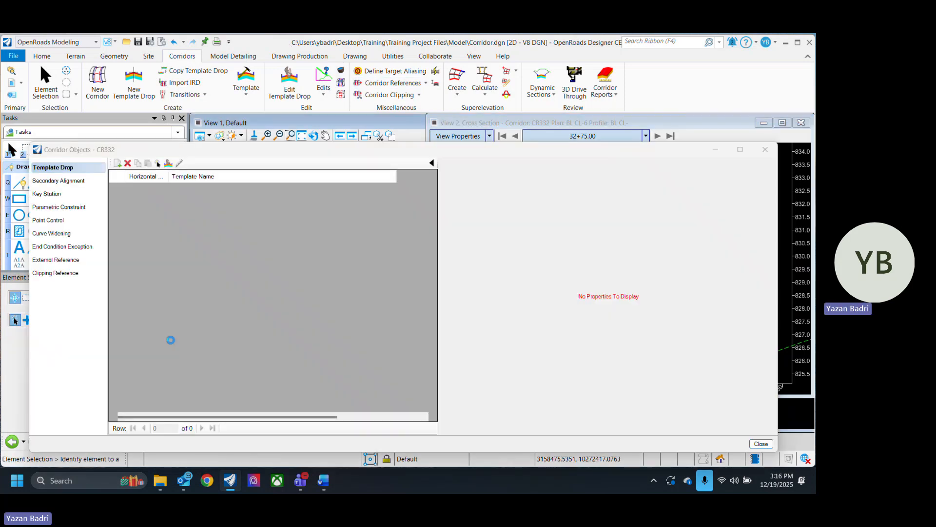
{"action": "left_click", "coordinate": [55, 220]}
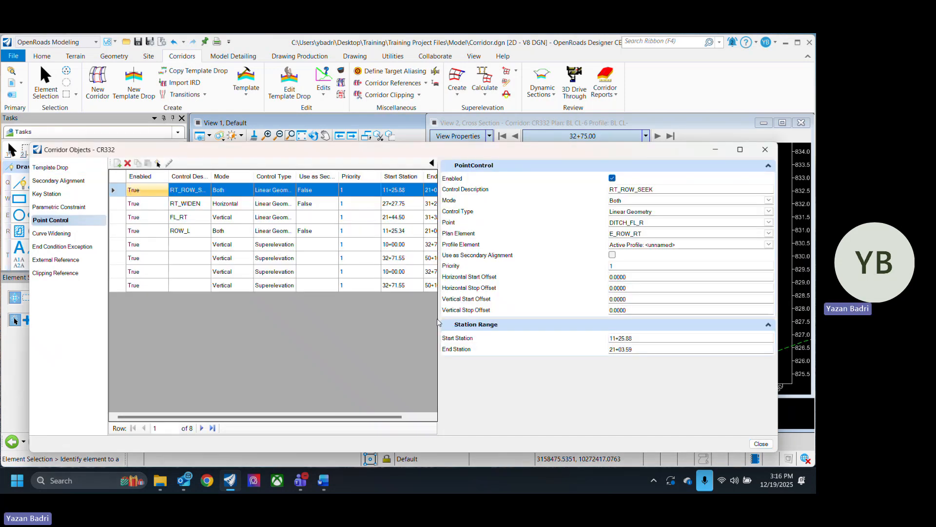
Step: Widen the point control list, inspect the first superelevation entry starting at station 10+00.00, and close the corridor objects
{"action": "left_click_drag", "start_coordinate": [502, 320], "coordinate": [547, 322]}
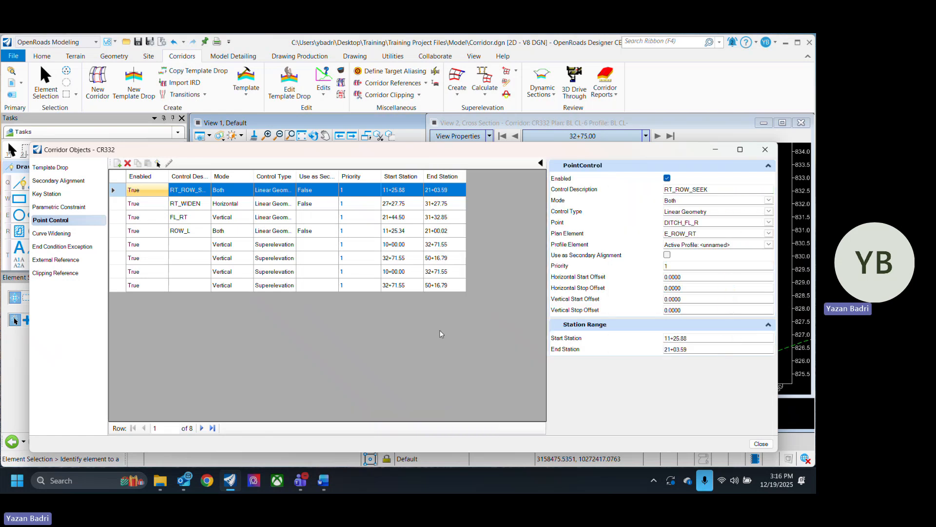
{"action": "left_click", "coordinate": [238, 247]}
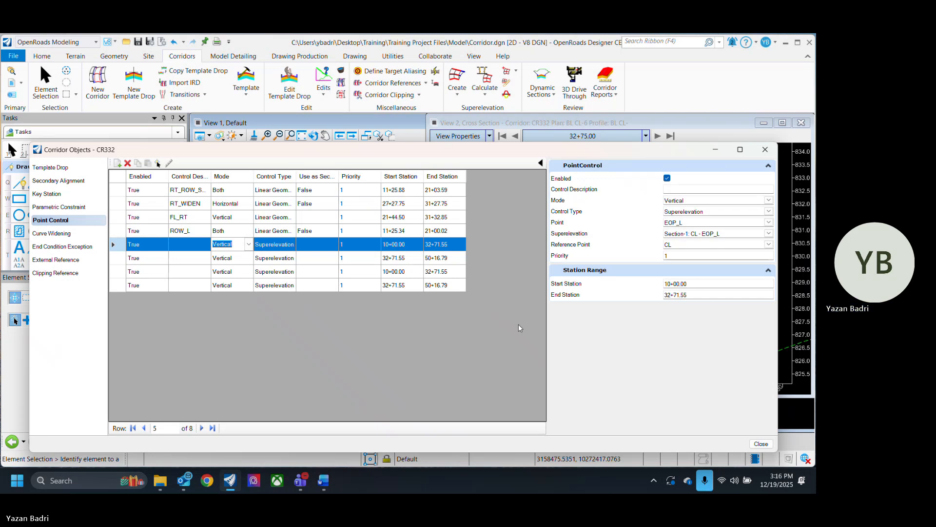
{"action": "left_click", "coordinate": [764, 153]}
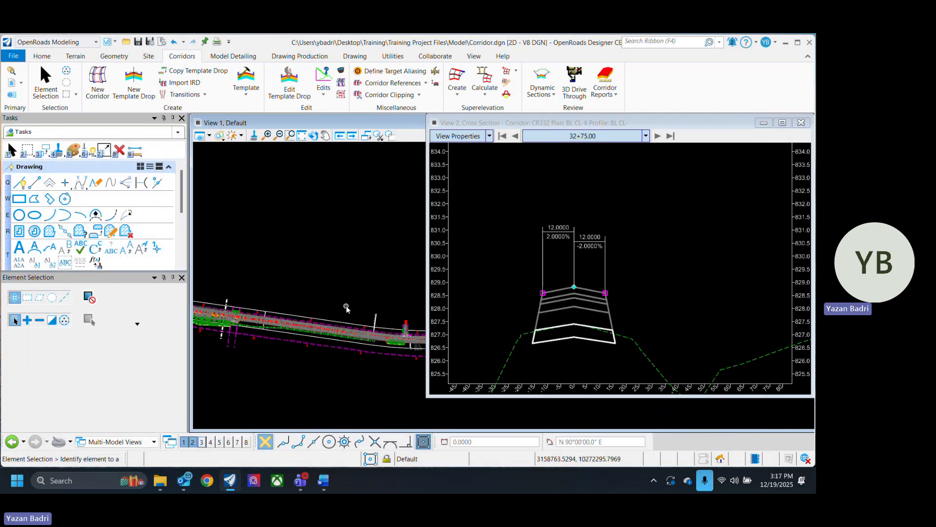
Step: Bring the corridor's start near station 10+00 into the plan view and shrink the cross section view to uncover it
{"action": "scroll", "coordinate": [385, 317], "scroll_direction": "down", "scroll_amount": 2}
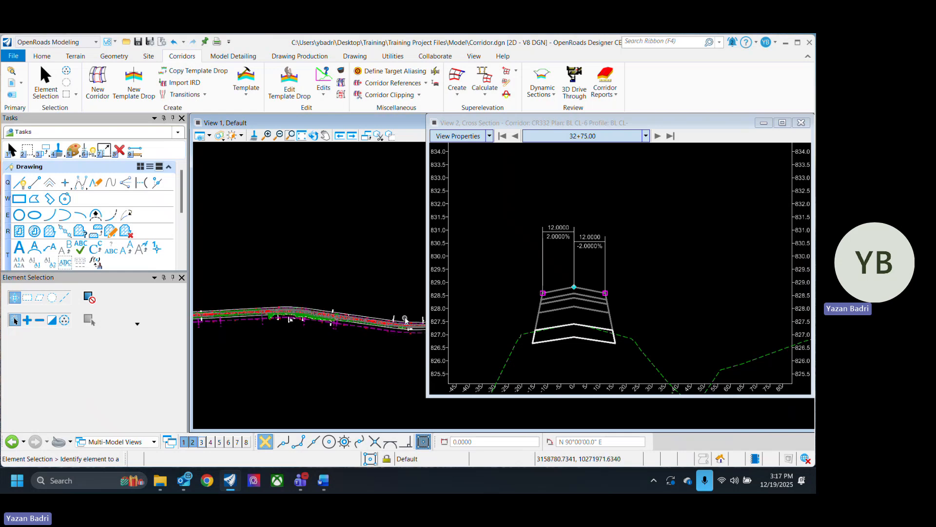
{"action": "scroll", "coordinate": [300, 331], "scroll_direction": "up", "scroll_amount": 4}
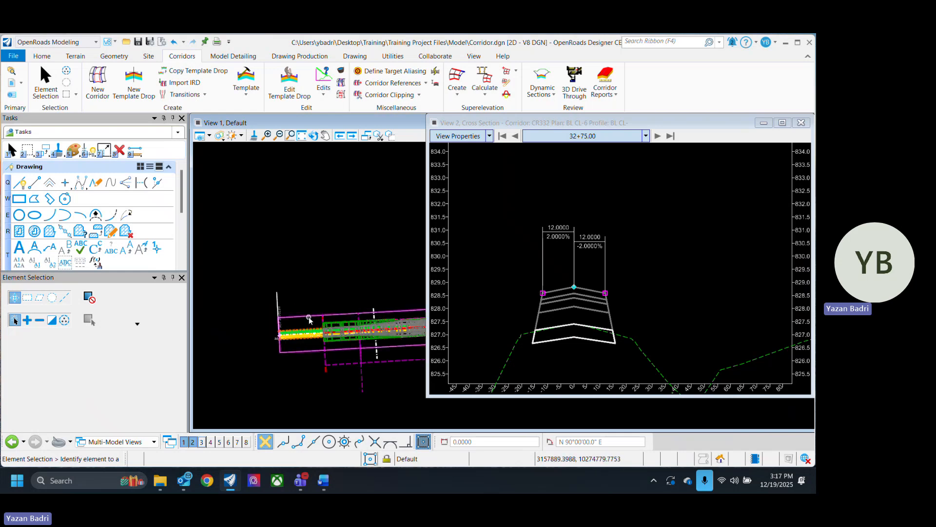
{"action": "scroll", "coordinate": [309, 342], "scroll_direction": "down", "scroll_amount": 3}
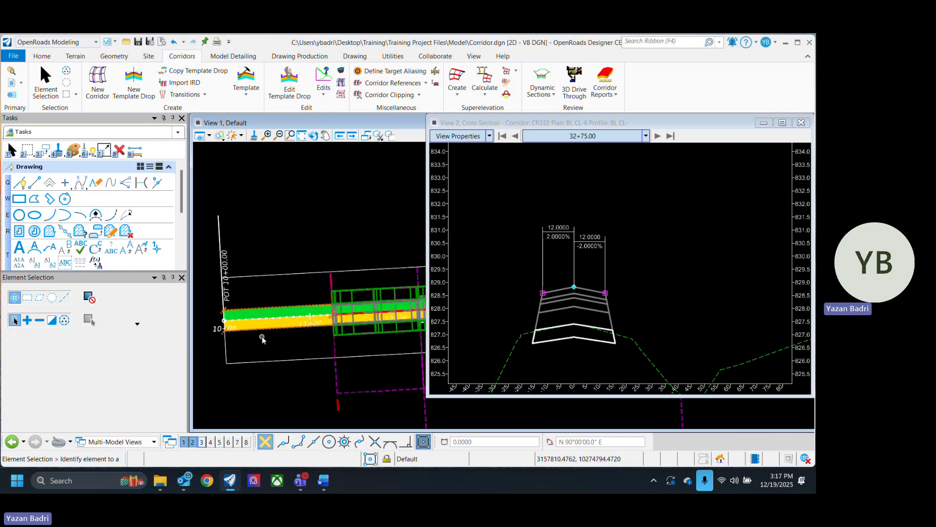
{"action": "middle_click_drag", "start_coordinate": [337, 353], "coordinate": [253, 361]}
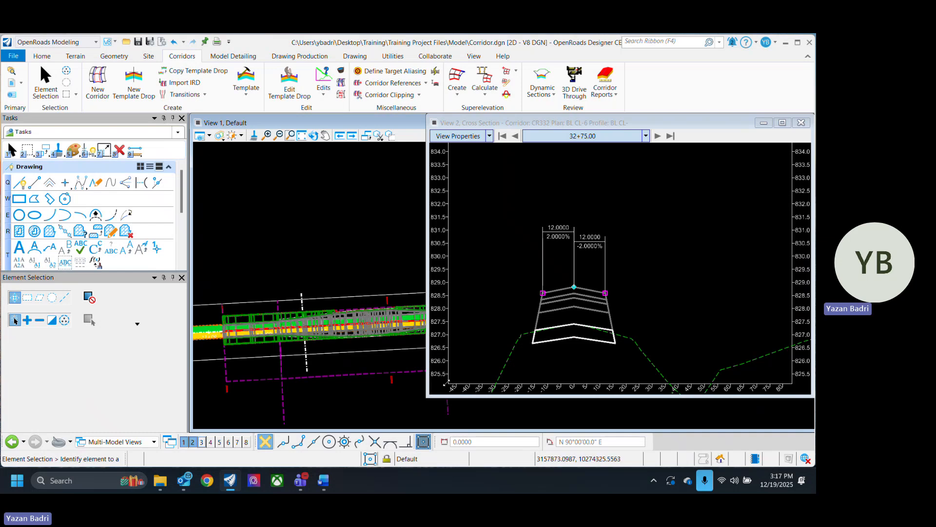
{"action": "left_click_drag", "start_coordinate": [445, 383], "coordinate": [580, 262]}
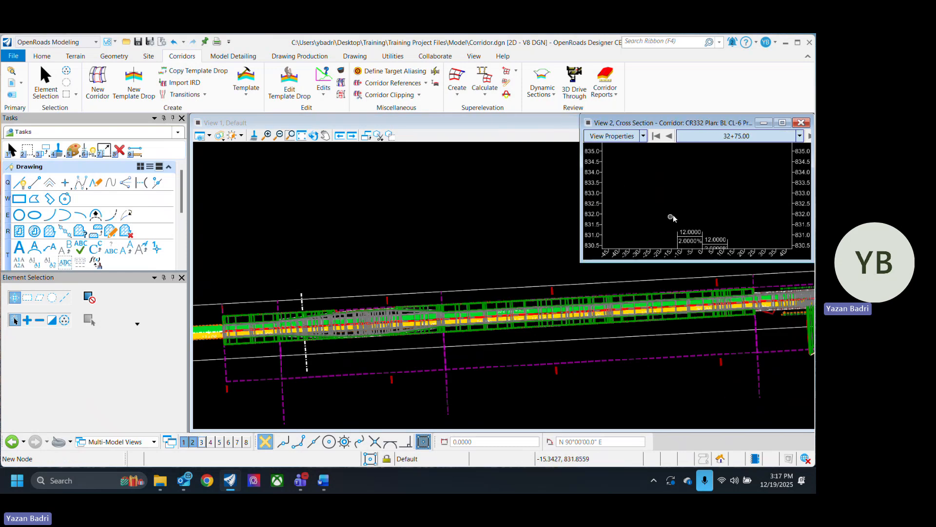
{"action": "scroll", "coordinate": [661, 176], "scroll_direction": "down", "scroll_amount": 6}
{"action": "scroll", "coordinate": [673, 219], "scroll_direction": "up", "scroll_amount": 5}
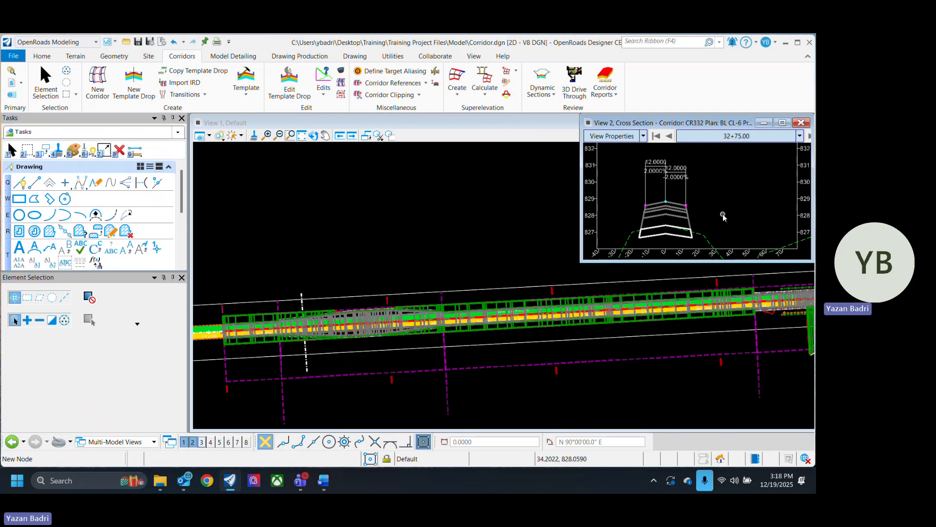
Step: Open View 3 with the 3D model and maximize it
{"action": "left_click", "coordinate": [293, 236]}
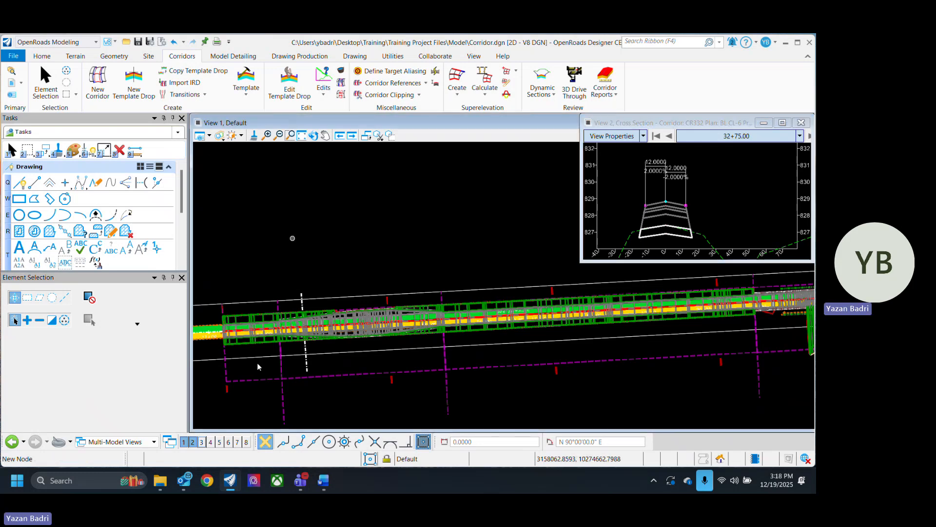
{"action": "left_click", "coordinate": [202, 441]}
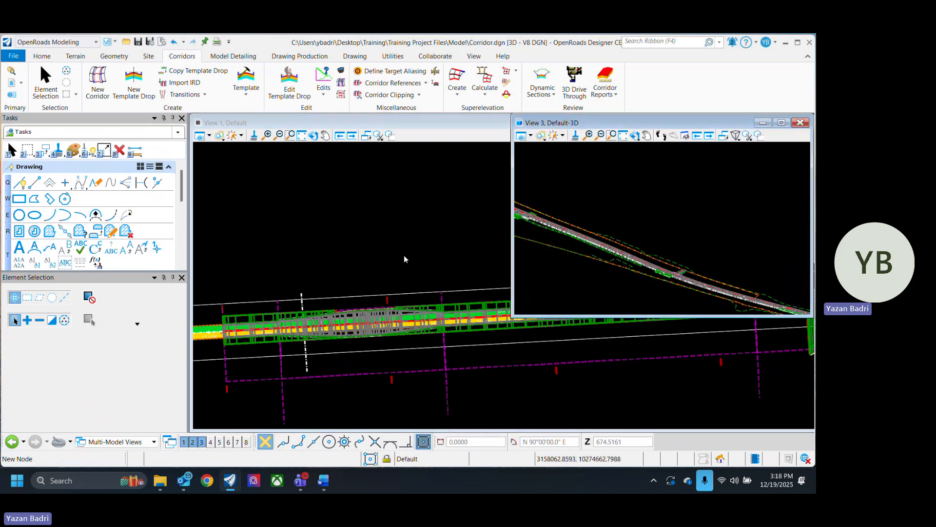
{"action": "left_click", "coordinate": [782, 122]}
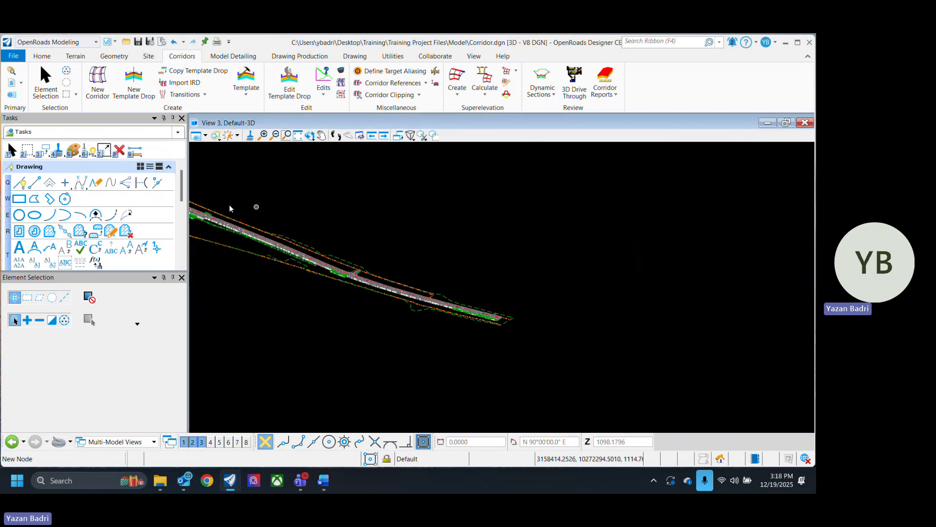
Step: Try the Smooth Modeling display style on the 3D view and inspect the corridor's beginning
{"action": "left_click", "coordinate": [214, 136]}
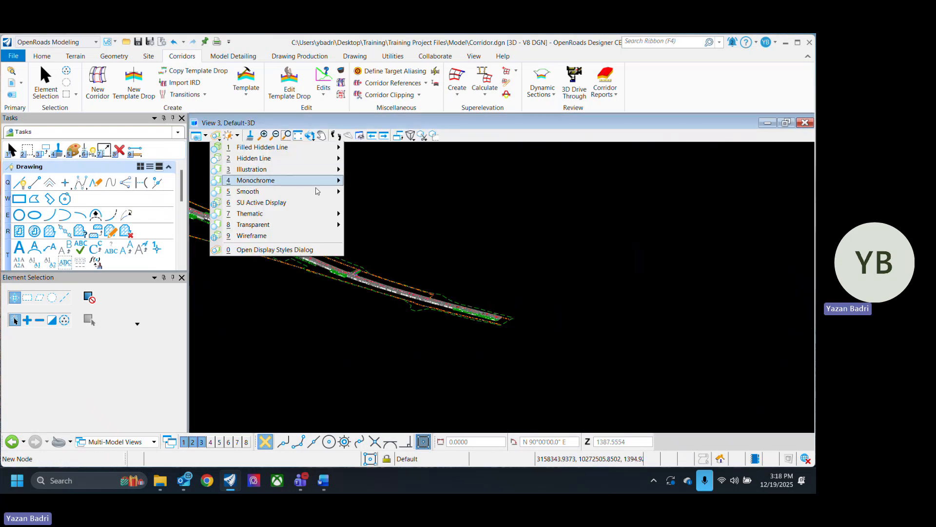
{"action": "mouse_move", "coordinate": [317, 191]}
{"action": "left_click", "coordinate": [385, 203]}
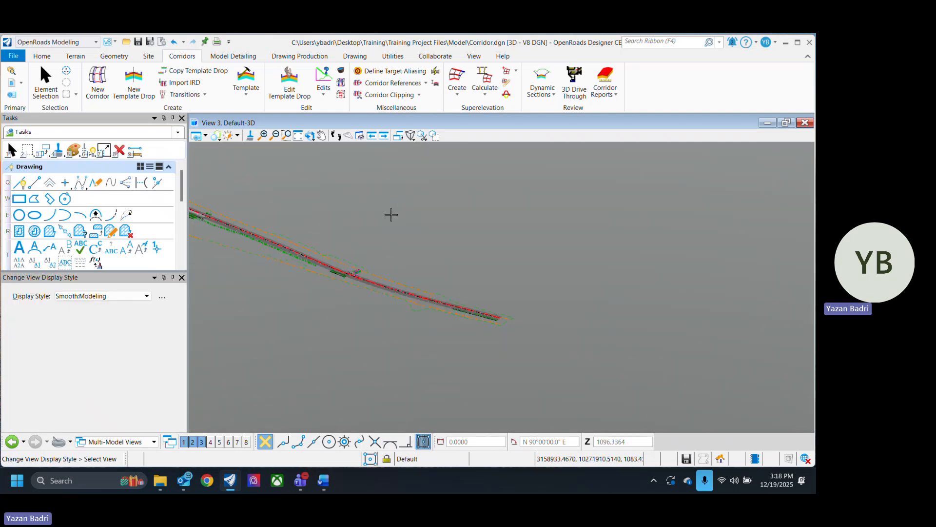
{"action": "scroll", "coordinate": [361, 280], "scroll_direction": "up", "scroll_amount": 5}
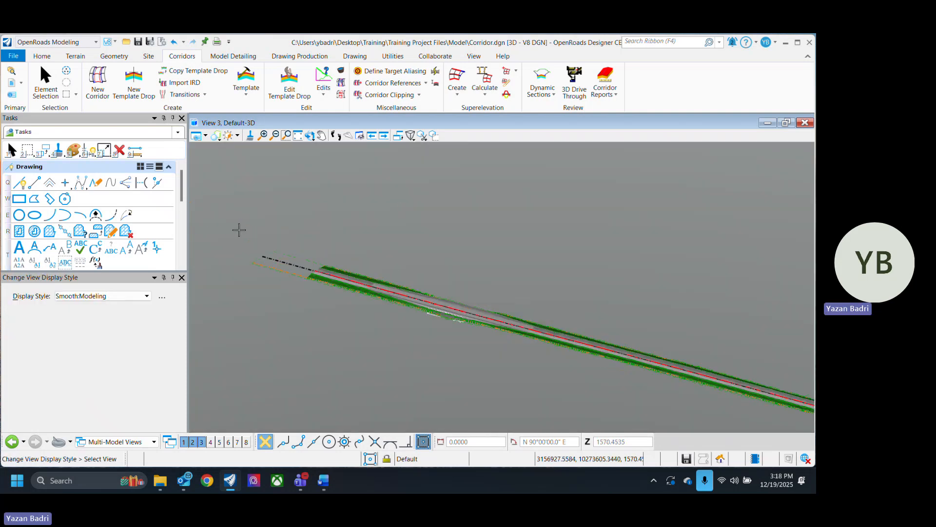
{"action": "scroll", "coordinate": [320, 283], "scroll_direction": "up", "scroll_amount": 2}
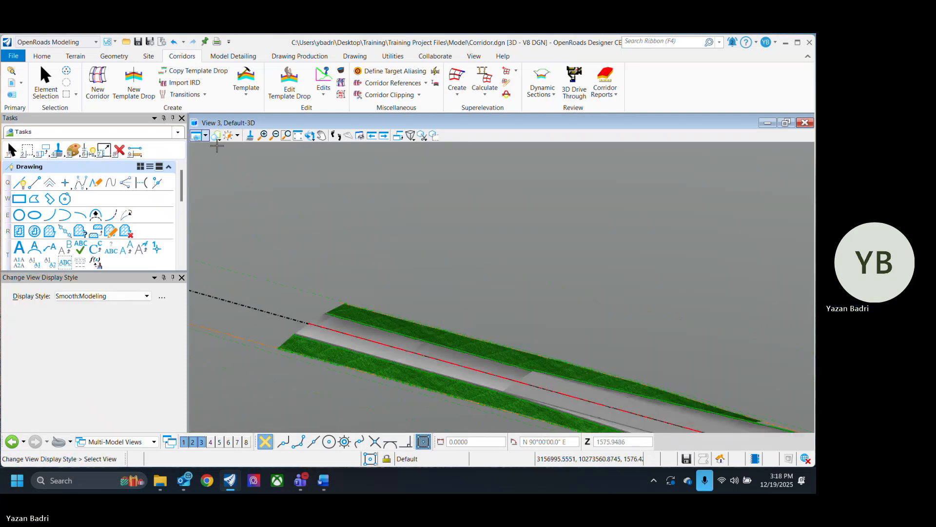
Step: Set the 3D view's display style to Smooth Default
{"action": "left_click", "coordinate": [215, 137]}
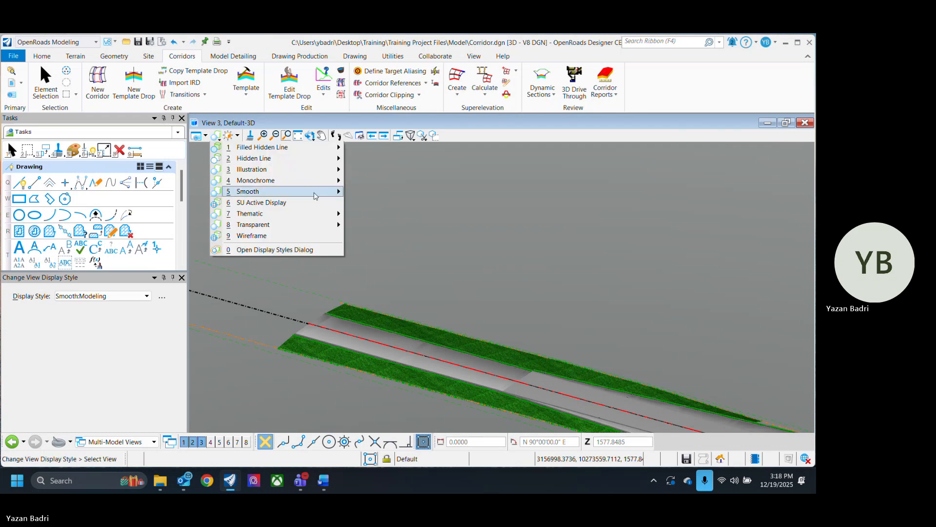
{"action": "mouse_move", "coordinate": [316, 195]}
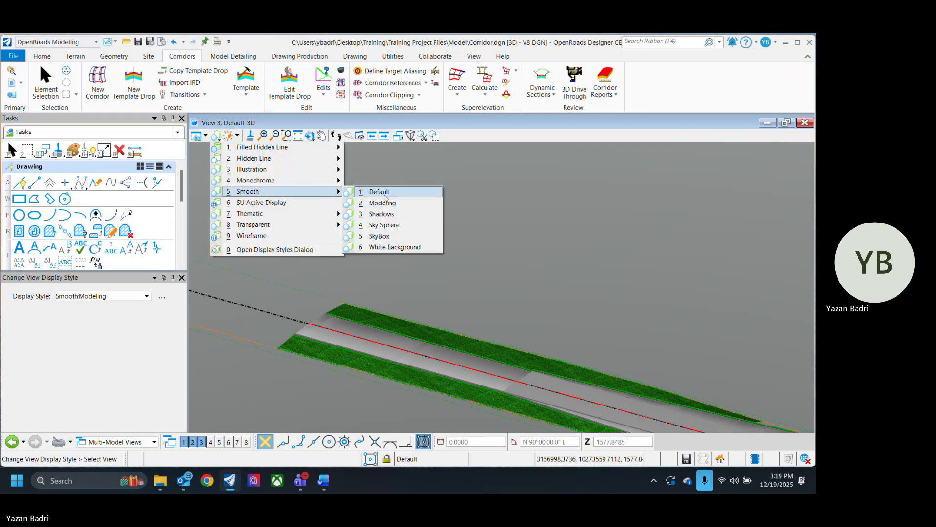
{"action": "left_click", "coordinate": [371, 192]}
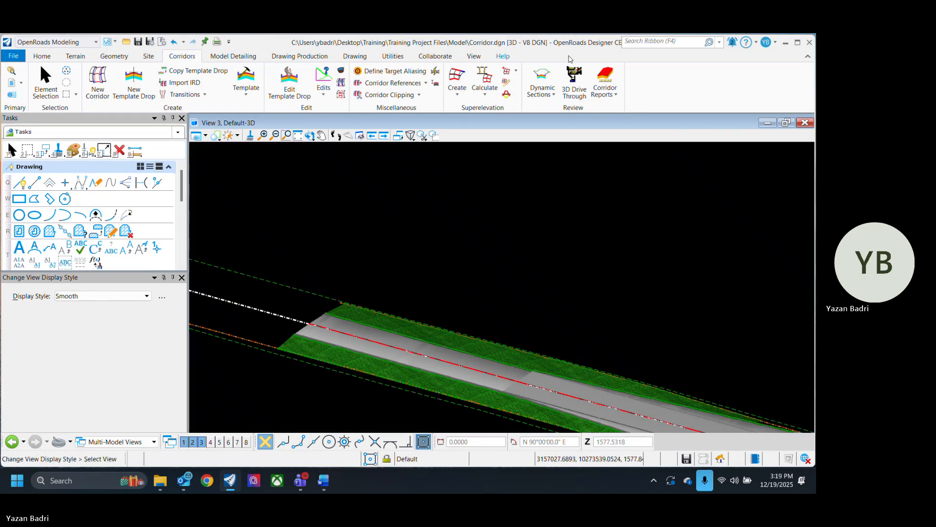
Step: Start a 3D Drive Through in View 3 and look along the road from its beginning
{"action": "left_click", "coordinate": [570, 83]}
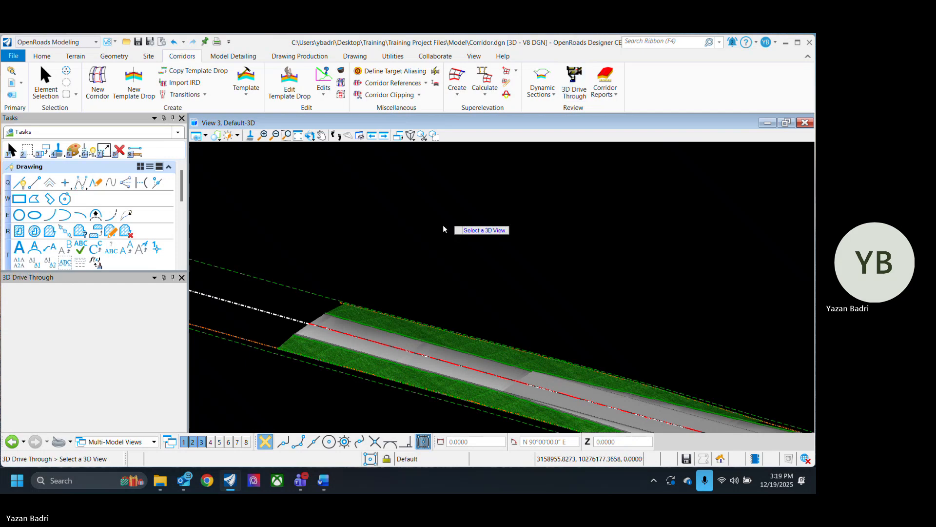
{"action": "left_click", "coordinate": [389, 235]}
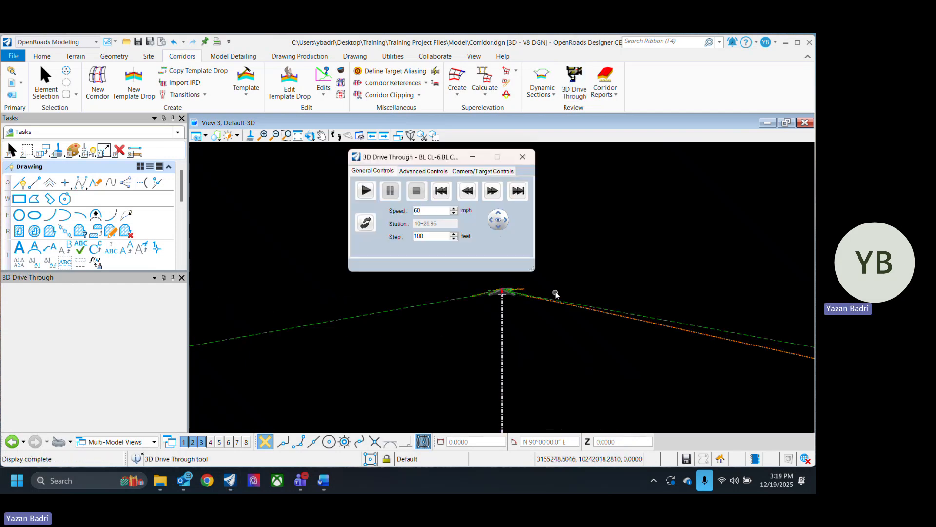
{"action": "scroll", "coordinate": [543, 281], "scroll_direction": "up", "scroll_amount": 3}
{"action": "scroll", "coordinate": [455, 295], "scroll_direction": "up", "scroll_amount": 1}
{"action": "scroll", "coordinate": [468, 294], "scroll_direction": "up", "scroll_amount": 4}
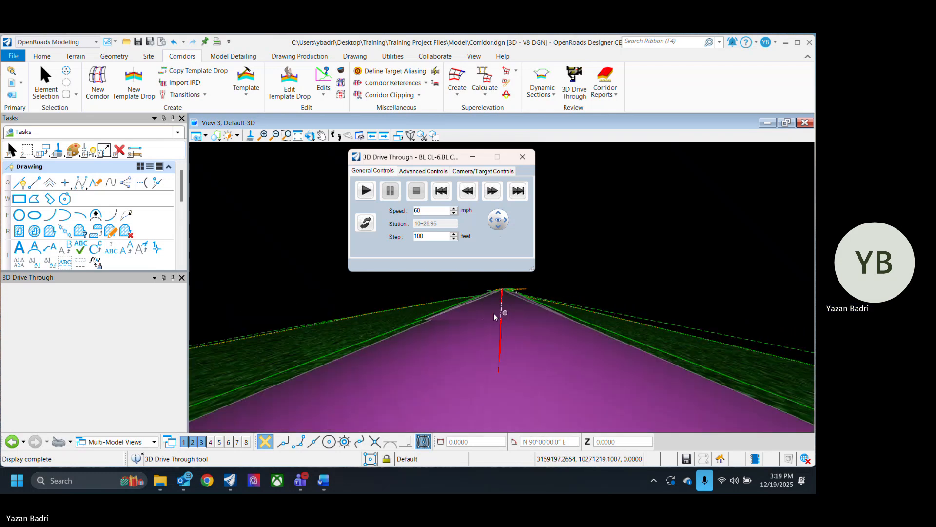
{"action": "scroll", "coordinate": [502, 313], "scroll_direction": "down", "scroll_amount": 5}
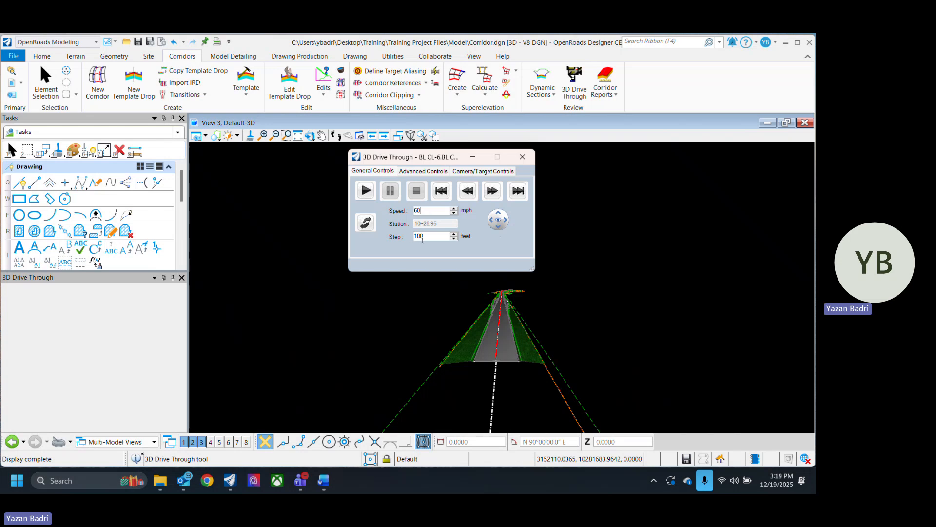
Step: Review the advanced drive-through options and set the camera's vertical offset to 5.00 feet
{"action": "left_click", "coordinate": [421, 172]}
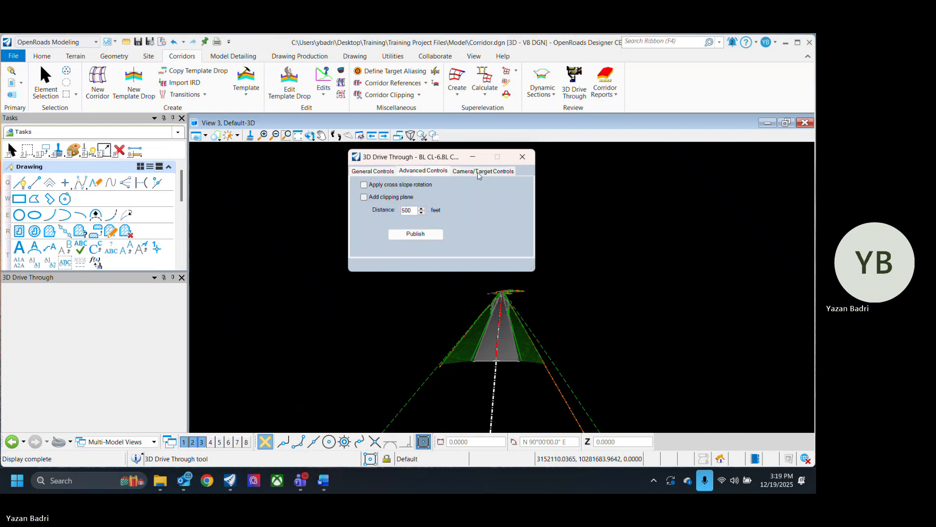
{"action": "left_click", "coordinate": [478, 172]}
{"action": "left_click", "coordinate": [403, 200]}
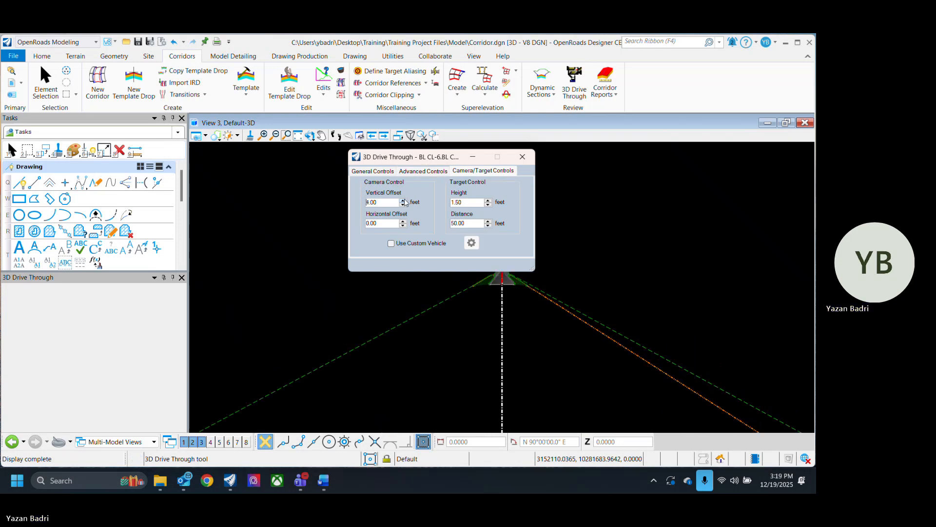
{"action": "left_click", "coordinate": [403, 200]}
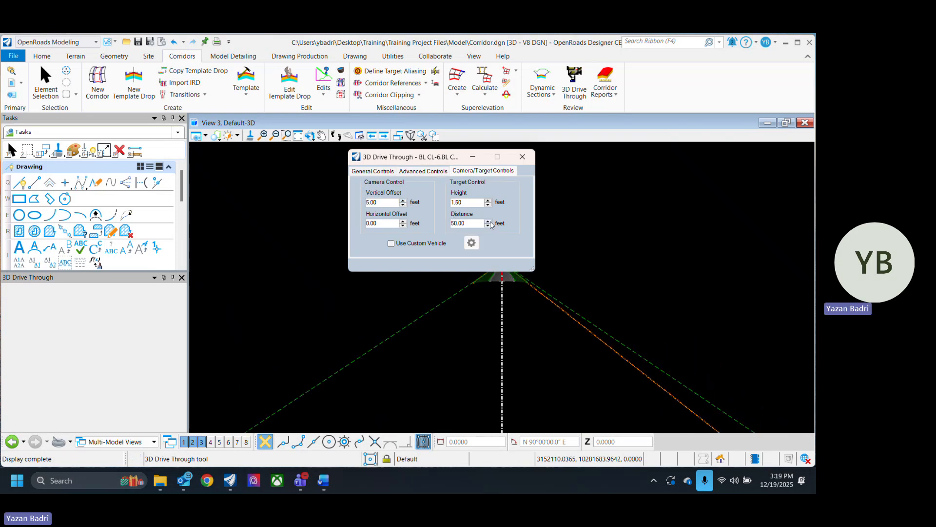
Step: Move the drive-through dialog clear of the road, play the drive at 60 mph and pause it
{"action": "left_click_drag", "start_coordinate": [443, 159], "coordinate": [293, 157]}
{"action": "left_click", "coordinate": [231, 171]}
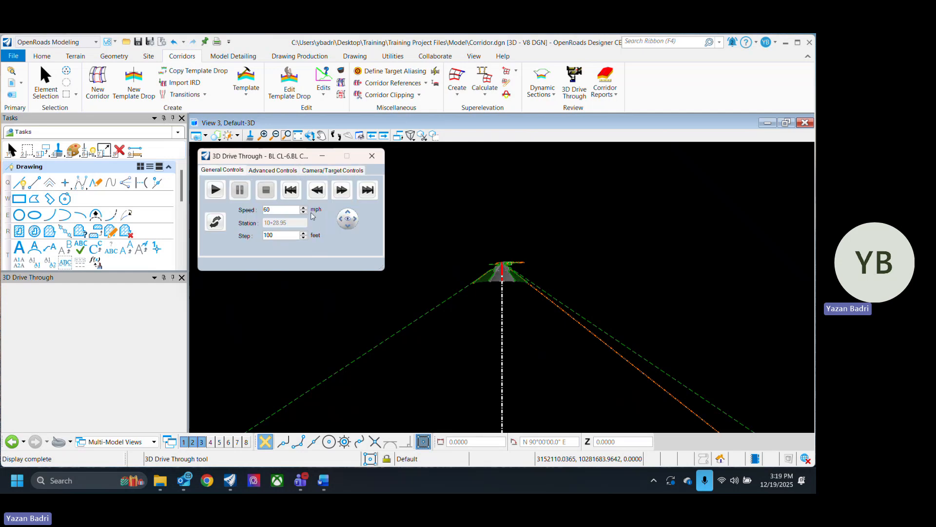
{"action": "left_click", "coordinate": [217, 191]}
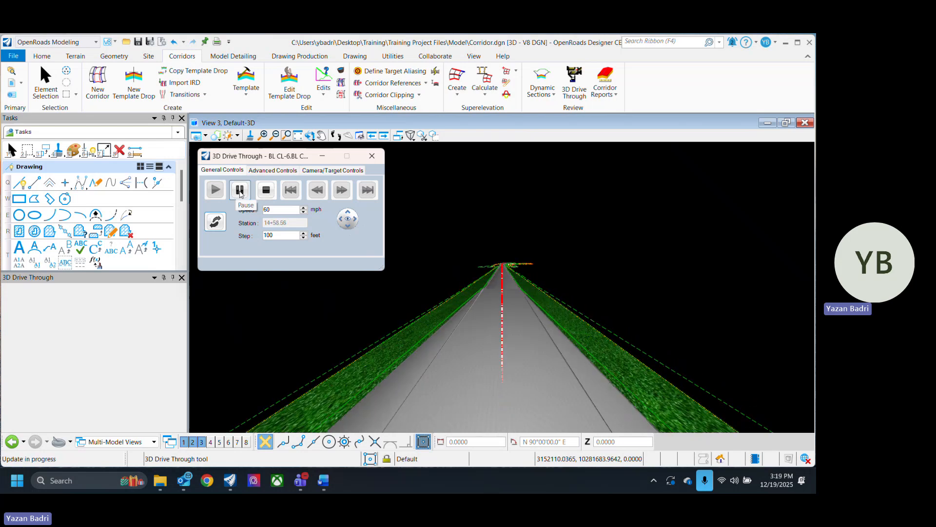
{"action": "left_click", "coordinate": [239, 191]}
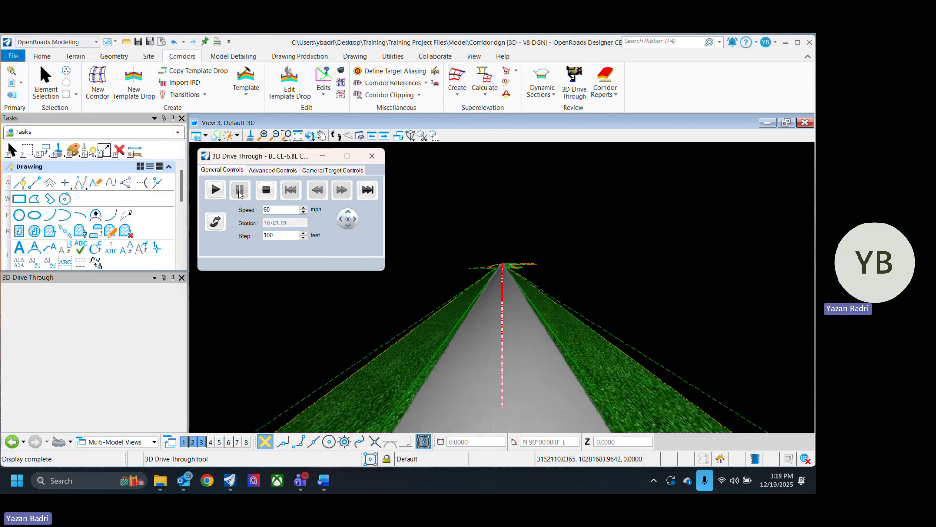
Step: Return the drive to its starting station, set the speed to 20 mph and play it again
{"action": "left_click", "coordinate": [286, 193]}
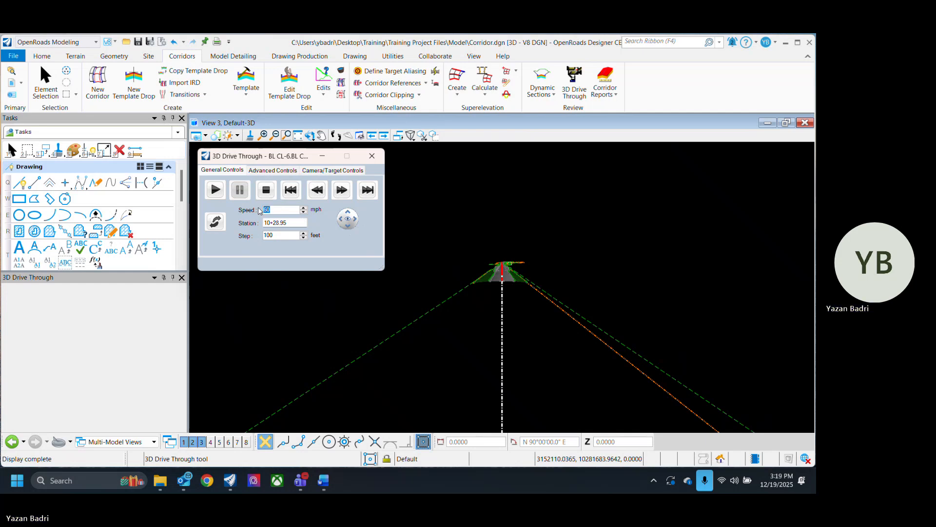
{"action": "type", "text": "2"}
{"action": "left_click", "coordinate": [216, 192]}
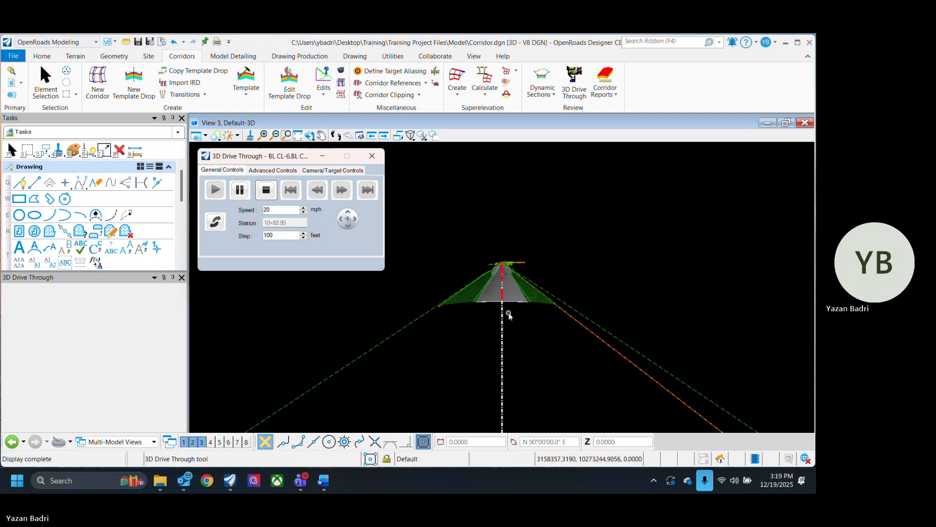
Step: Try the horizontal camera offset during the drive, restore it to 0.00, and set the target height to -1.50 and distance to 49.00 feet
{"action": "left_click", "coordinate": [317, 170]}
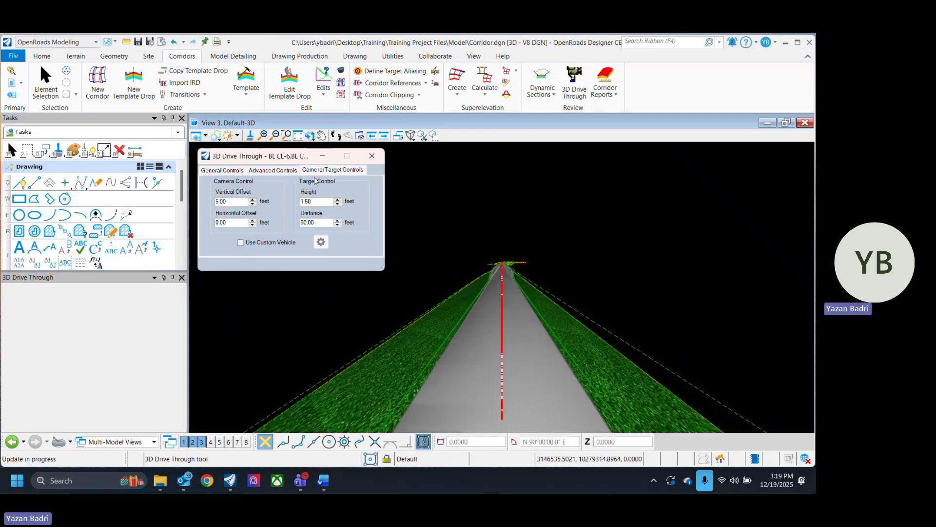
{"action": "left_click", "coordinate": [253, 224]}
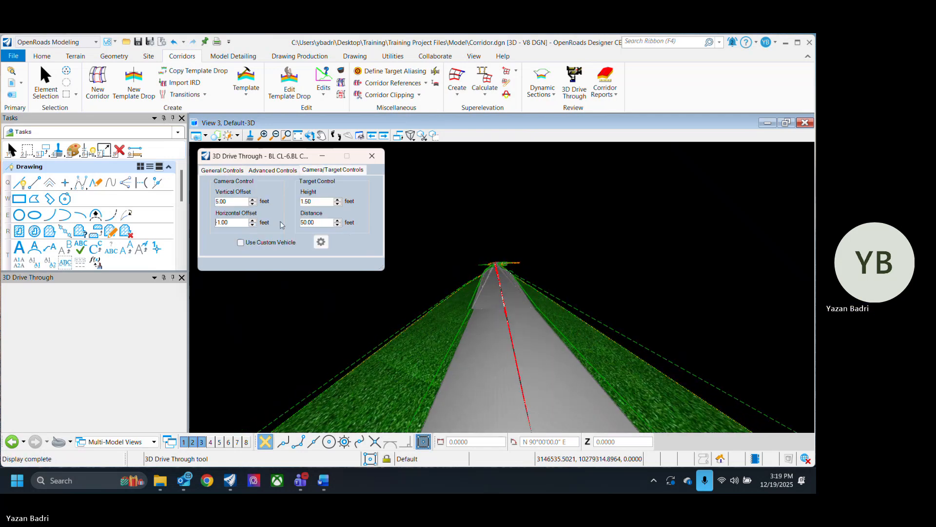
{"action": "left_click", "coordinate": [337, 225]}
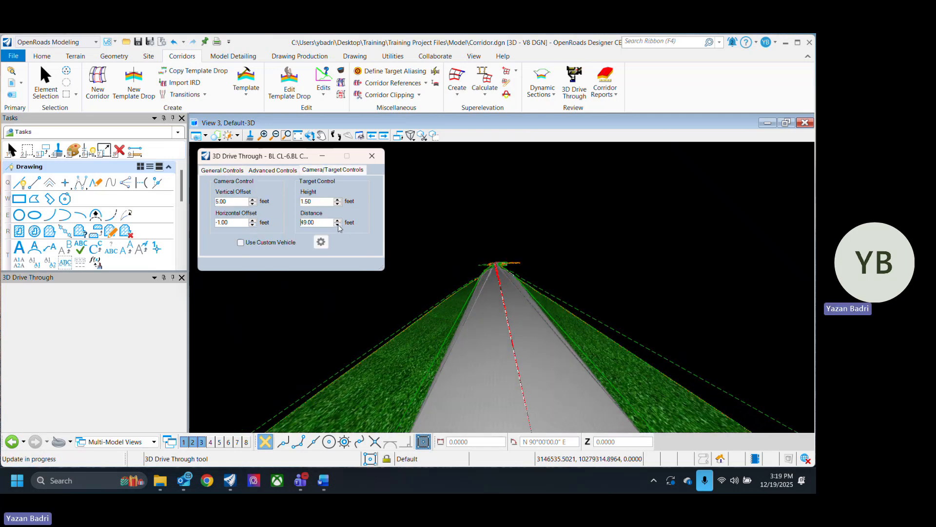
{"action": "left_click", "coordinate": [253, 220]}
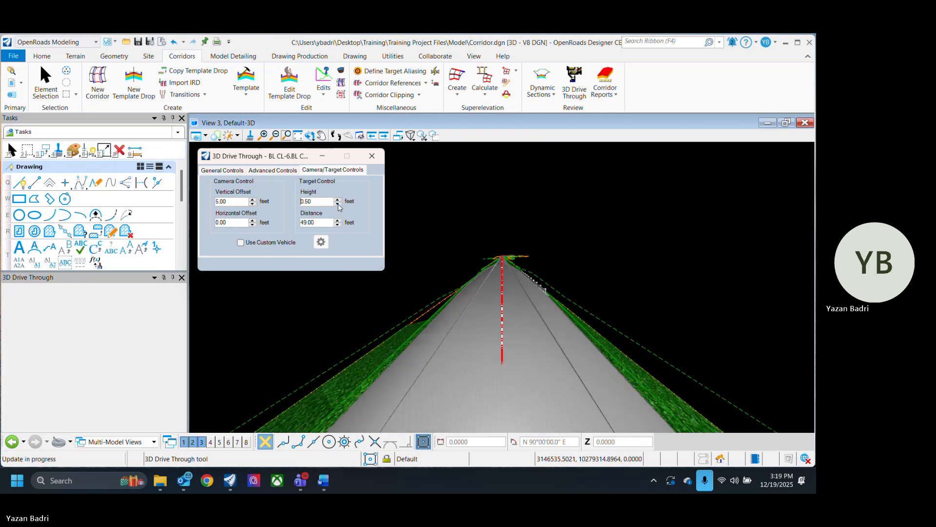
{"action": "left_click", "coordinate": [338, 203]}
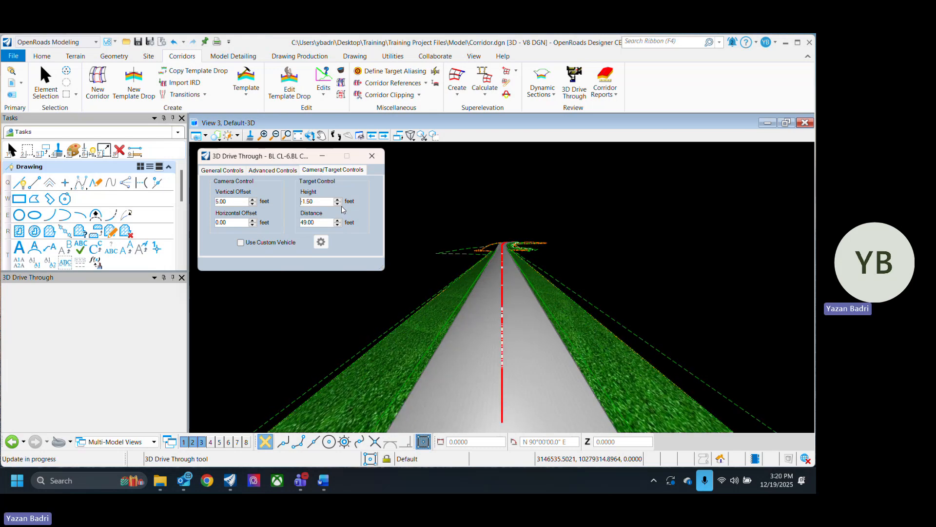
Step: Look over the drive's general, advanced and camera settings, return it to the starting station and close the drive-through
{"action": "left_click", "coordinate": [231, 169]}
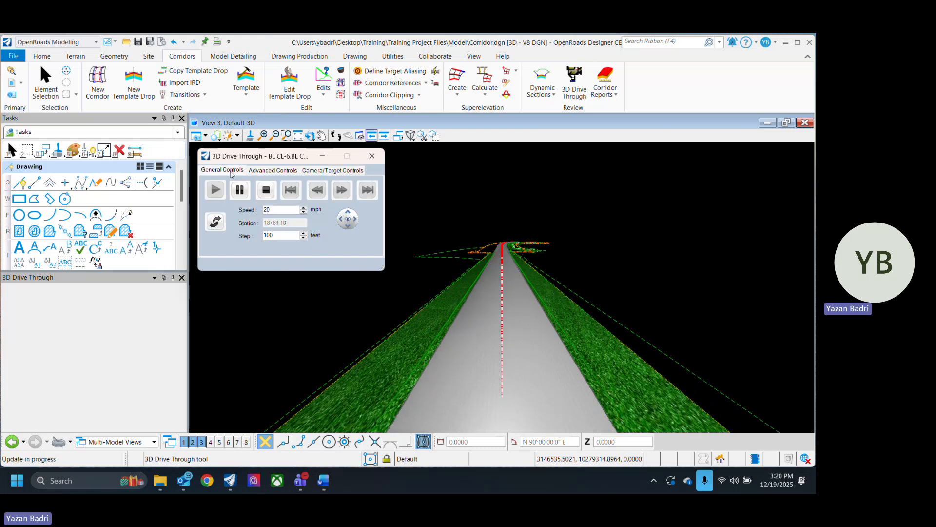
{"action": "left_click", "coordinate": [257, 172]}
{"action": "left_click", "coordinate": [331, 170]}
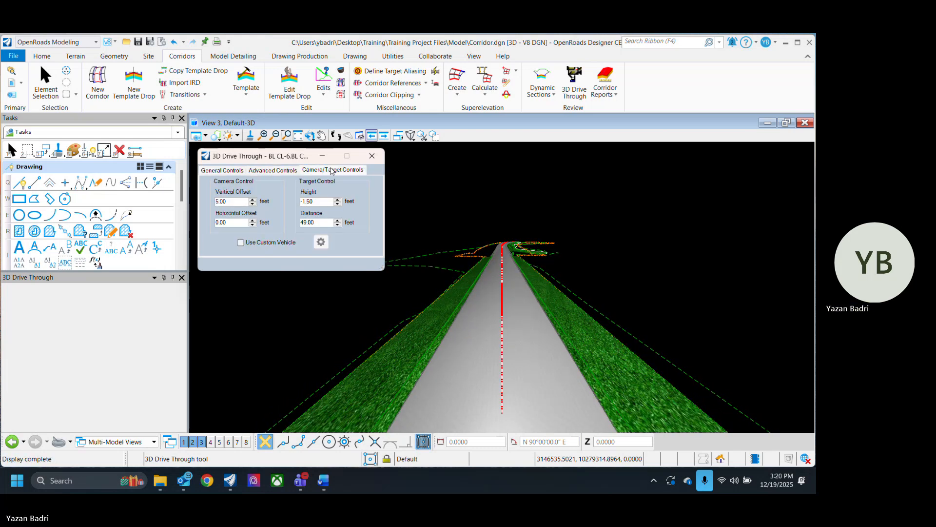
{"action": "left_click", "coordinate": [224, 170]}
{"action": "left_click", "coordinate": [266, 170]}
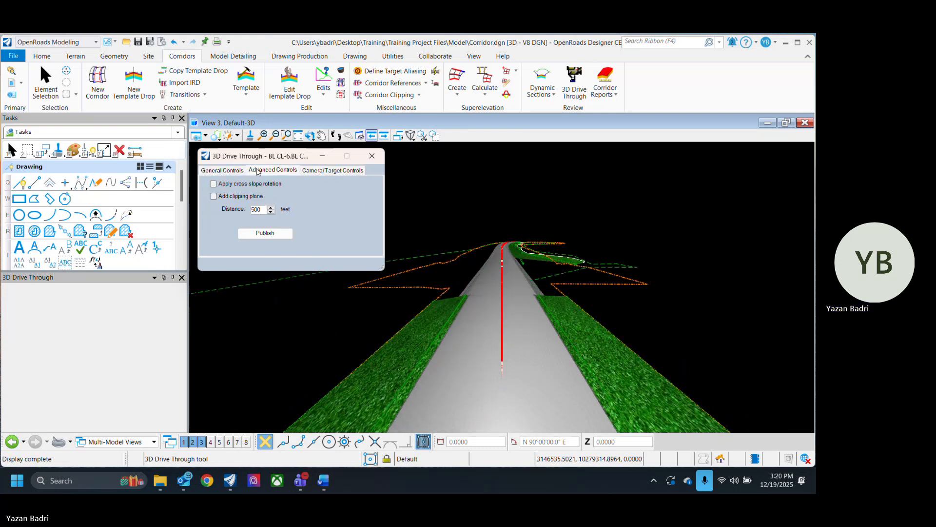
{"action": "left_click", "coordinate": [222, 170]}
{"action": "left_click", "coordinate": [261, 190]}
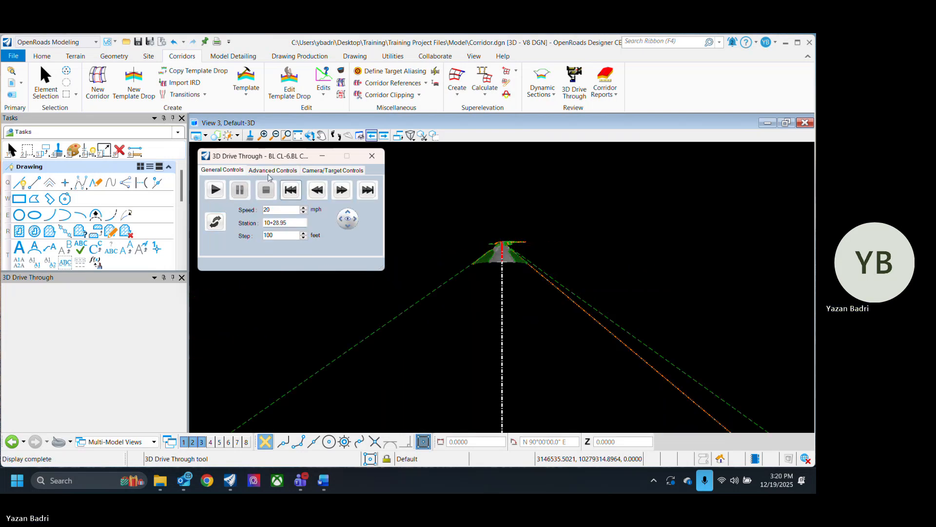
{"action": "left_click", "coordinate": [269, 171]}
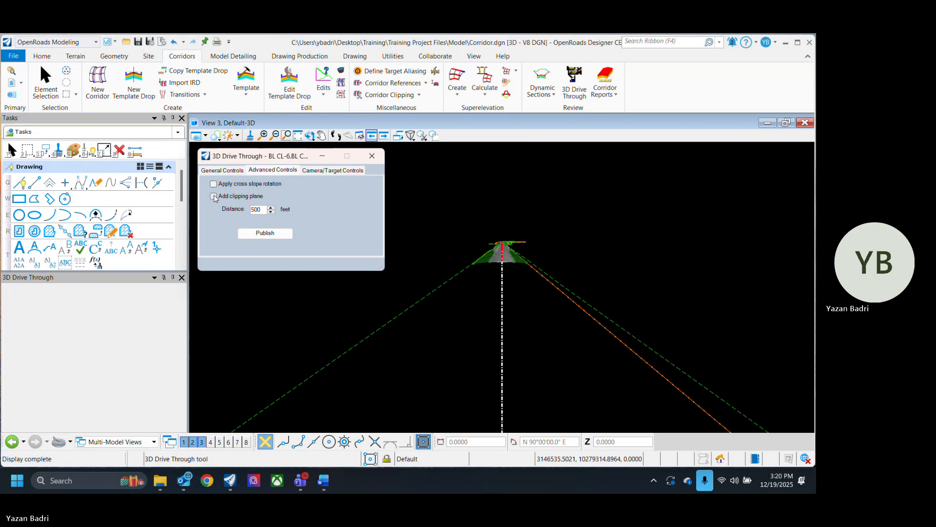
{"action": "left_click", "coordinate": [237, 172]}
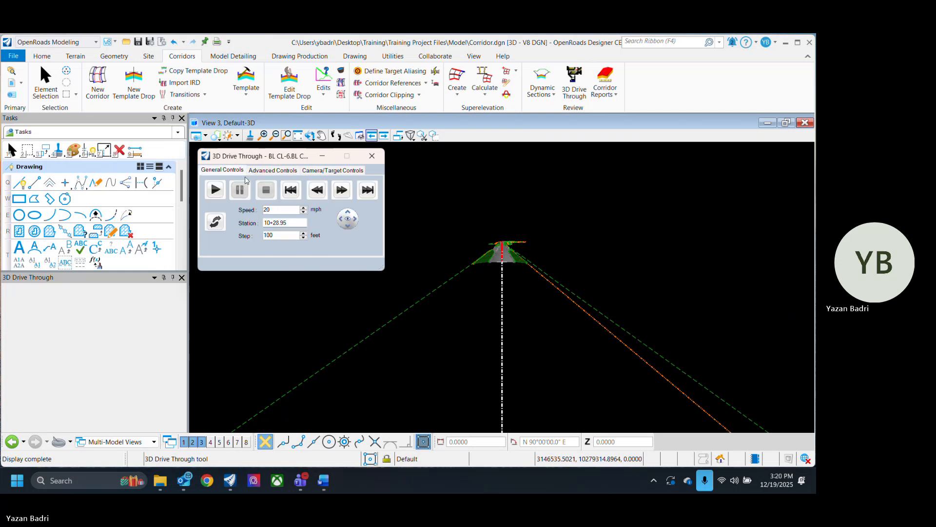
{"action": "left_click", "coordinate": [372, 156]}
Step: Restart 3D Drive Through on the road centerline and select the left and right road edges as roll constraints for cross slope rotation
{"action": "left_click", "coordinate": [579, 78]}
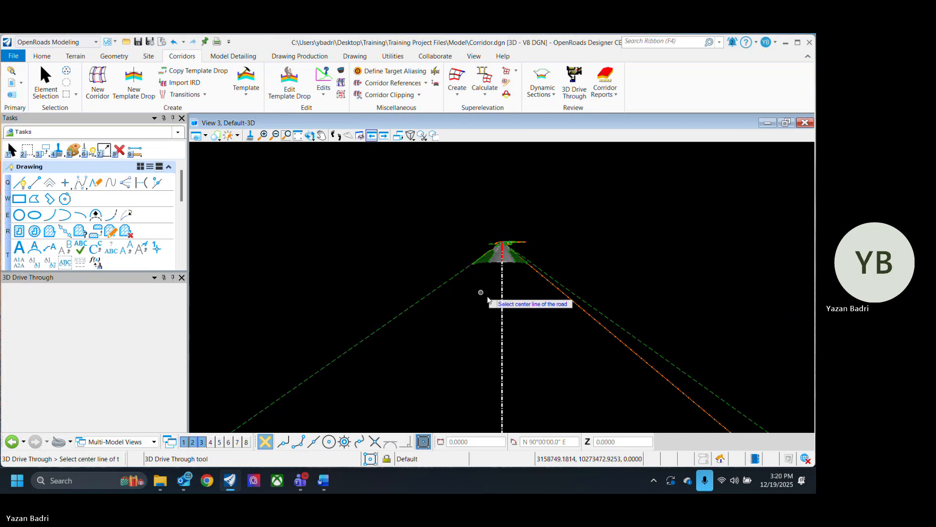
{"action": "left_click", "coordinate": [502, 295]}
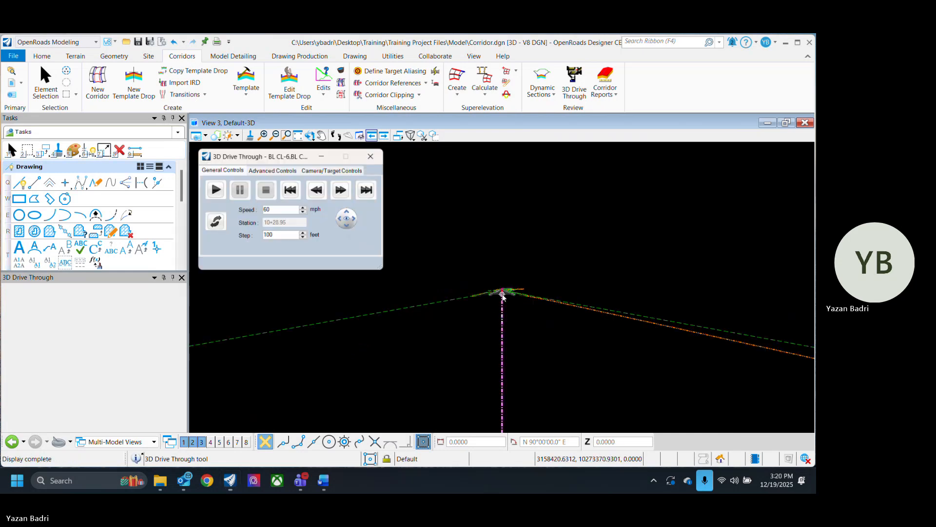
{"action": "left_click", "coordinate": [276, 170]}
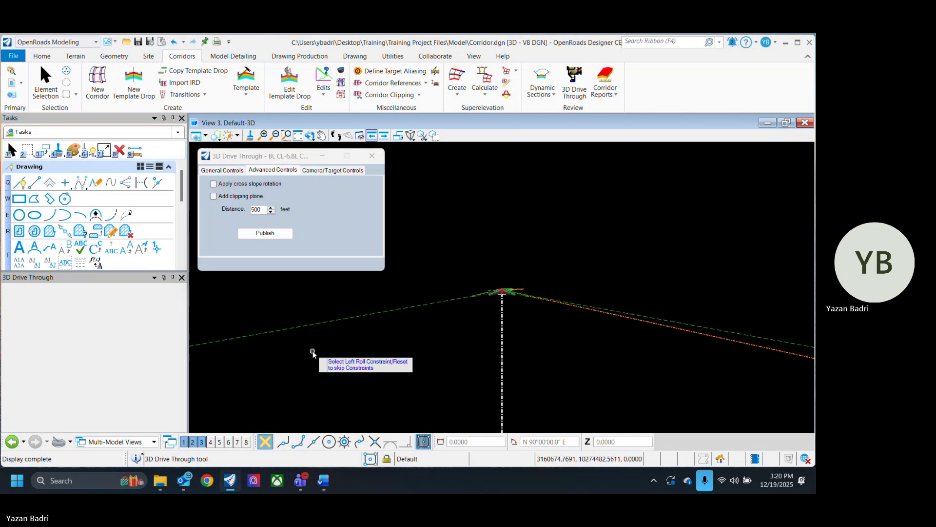
{"action": "scroll", "coordinate": [520, 287], "scroll_direction": "up", "scroll_amount": 6}
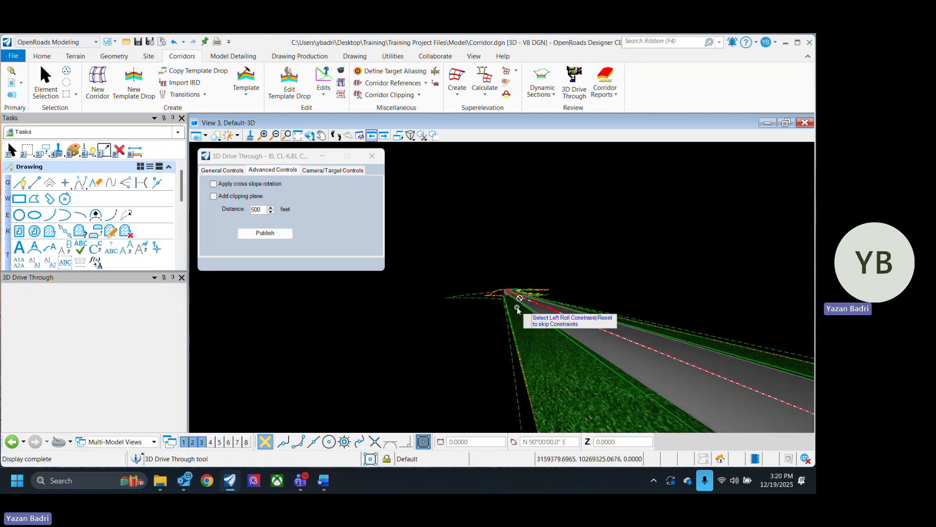
{"action": "scroll", "coordinate": [619, 343], "scroll_direction": "up", "scroll_amount": 3}
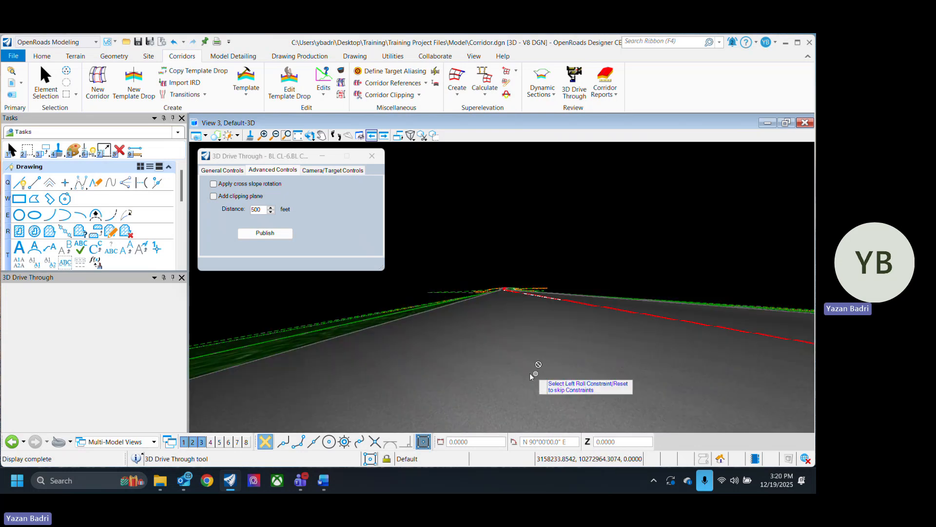
{"action": "left_click", "coordinate": [318, 346]}
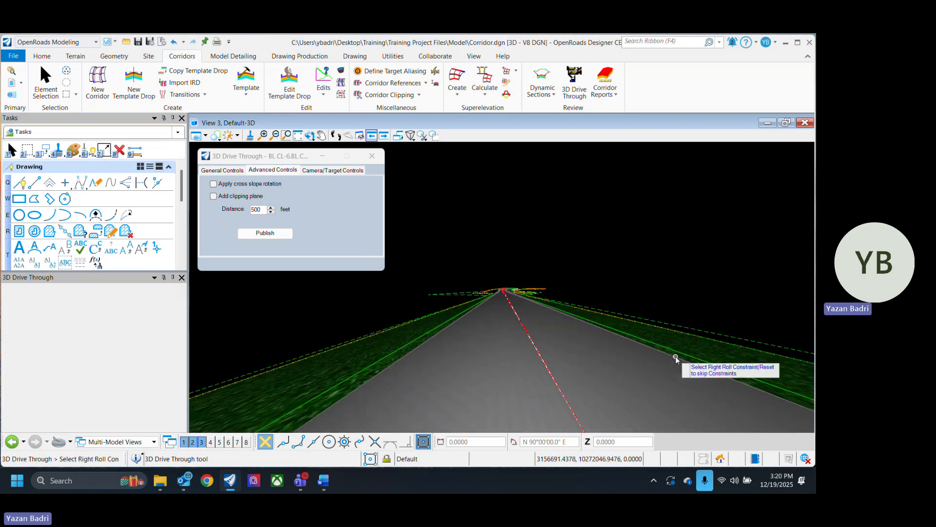
{"action": "scroll", "coordinate": [731, 377], "scroll_direction": "up", "scroll_amount": 3}
{"action": "left_click", "coordinate": [704, 376]}
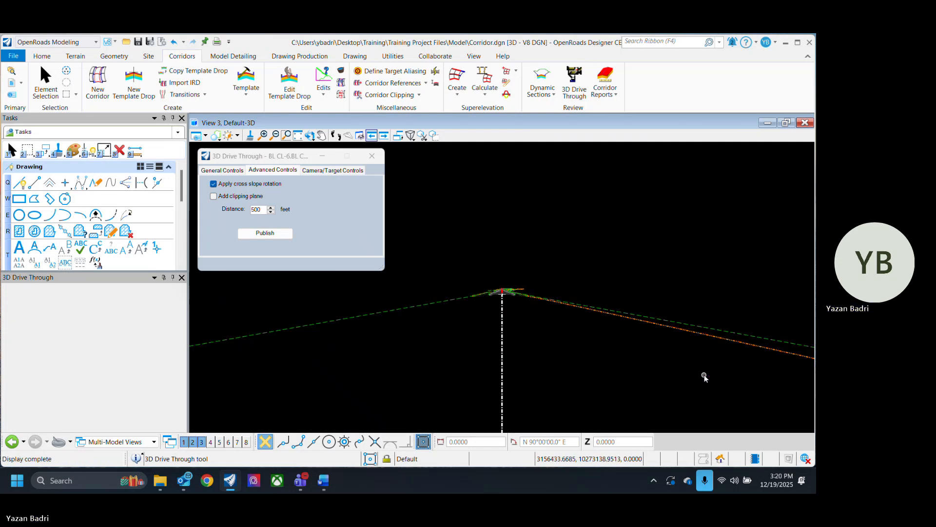
Step: Play the drive while raising its speed to 77 mph, and return it to the starting station
{"action": "left_click", "coordinate": [222, 170]}
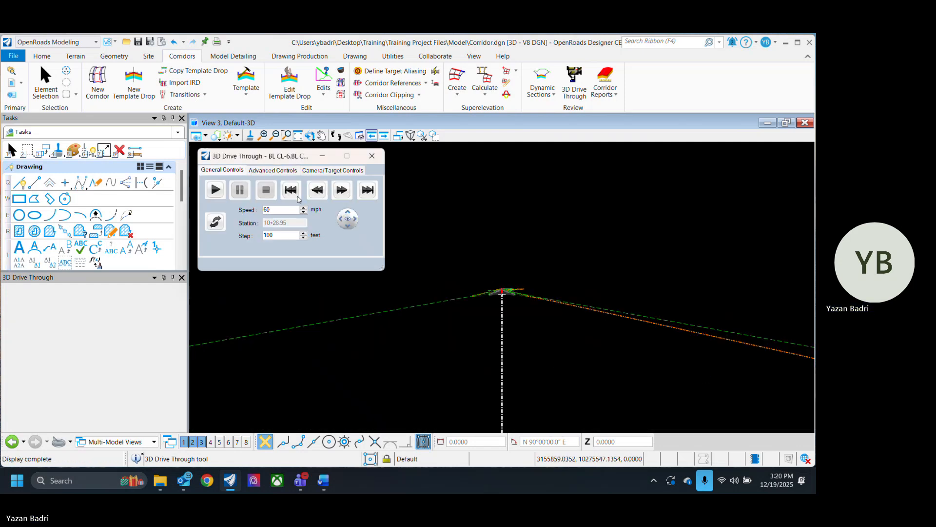
{"action": "left_click", "coordinate": [215, 189]}
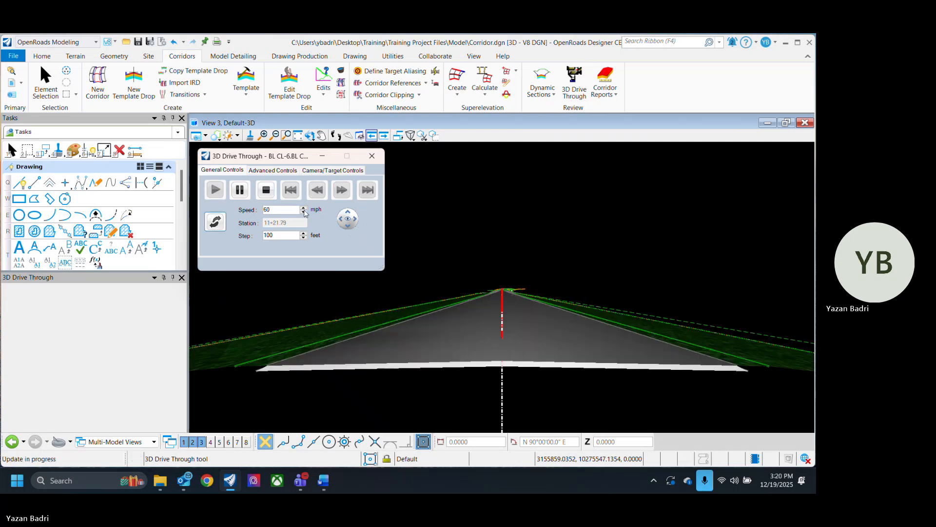
{"action": "left_click", "coordinate": [304, 208]}
{"action": "left_click", "coordinate": [303, 208]}
{"action": "left_click", "coordinate": [303, 208]}
{"action": "left_click", "coordinate": [303, 208]}
{"action": "left_click", "coordinate": [303, 208]}
{"action": "left_click", "coordinate": [303, 208]}
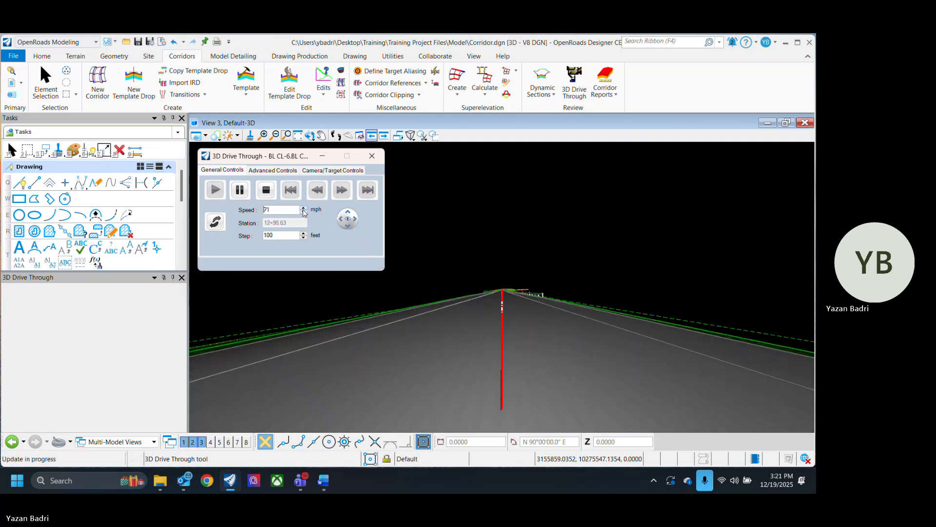
{"action": "left_click", "coordinate": [303, 208]}
{"action": "left_click", "coordinate": [304, 208]}
{"action": "left_click", "coordinate": [303, 208]}
{"action": "left_click", "coordinate": [304, 208]}
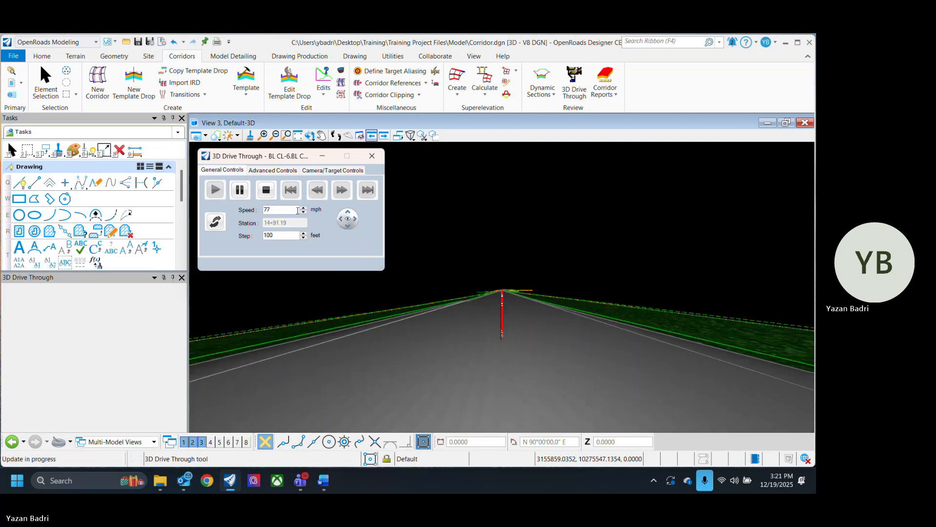
{"action": "left_click", "coordinate": [245, 195]}
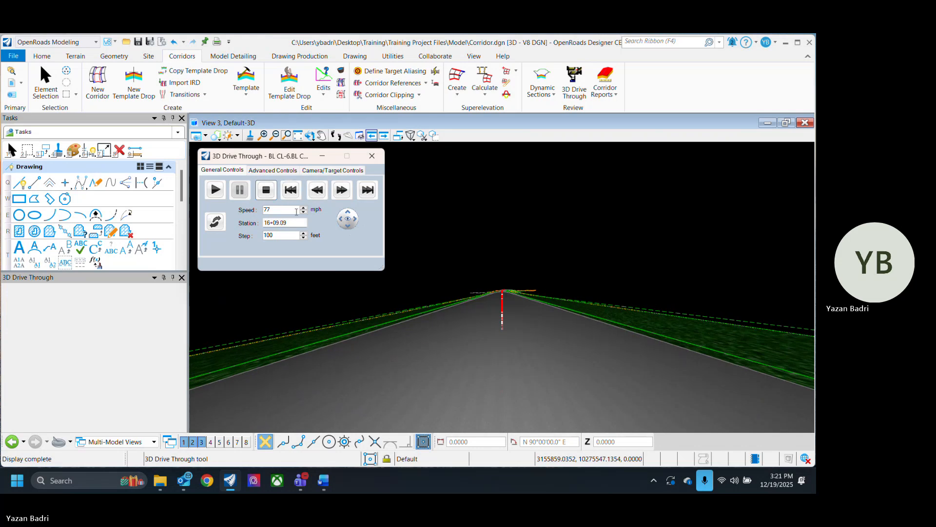
{"action": "left_click", "coordinate": [290, 190]}
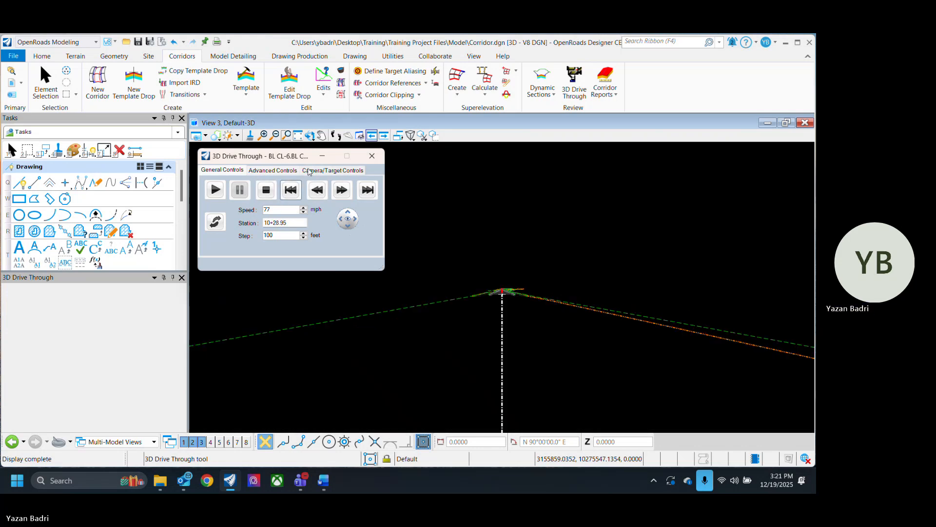
Step: Set the camera's vertical offset to 4.00 feet and the target height to 1.50 feet
{"action": "left_click", "coordinate": [333, 170]}
{"action": "double_click", "coordinate": [337, 200]}
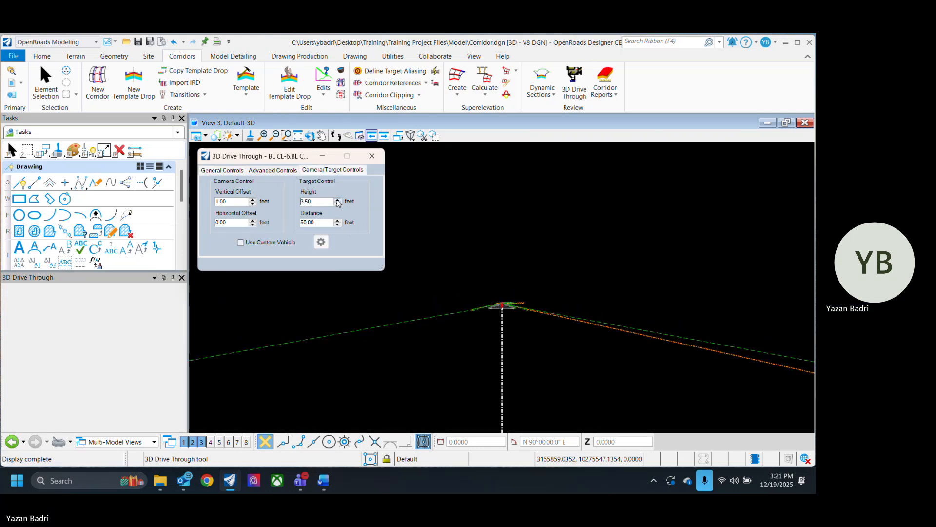
{"action": "left_click", "coordinate": [338, 203]}
{"action": "left_click", "coordinate": [338, 203]}
{"action": "left_click", "coordinate": [251, 200]}
{"action": "left_click", "coordinate": [252, 200]}
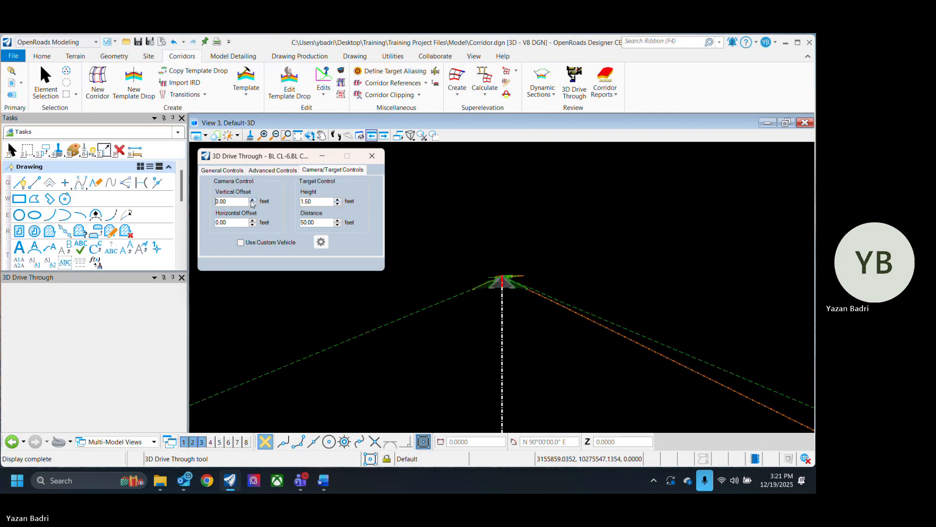
{"action": "left_click", "coordinate": [252, 200]}
{"action": "left_click", "coordinate": [337, 203]}
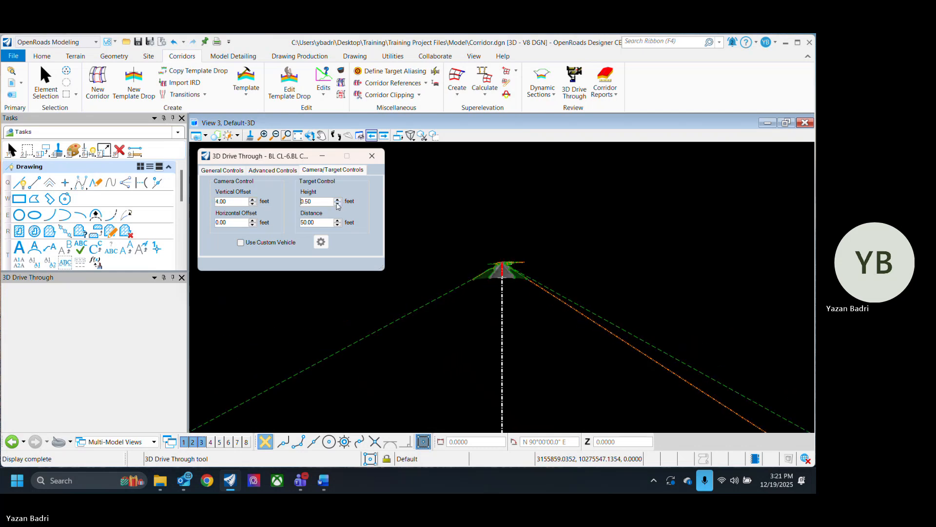
{"action": "left_click", "coordinate": [336, 202]}
{"action": "left_click", "coordinate": [338, 200]}
{"action": "left_click", "coordinate": [337, 200]}
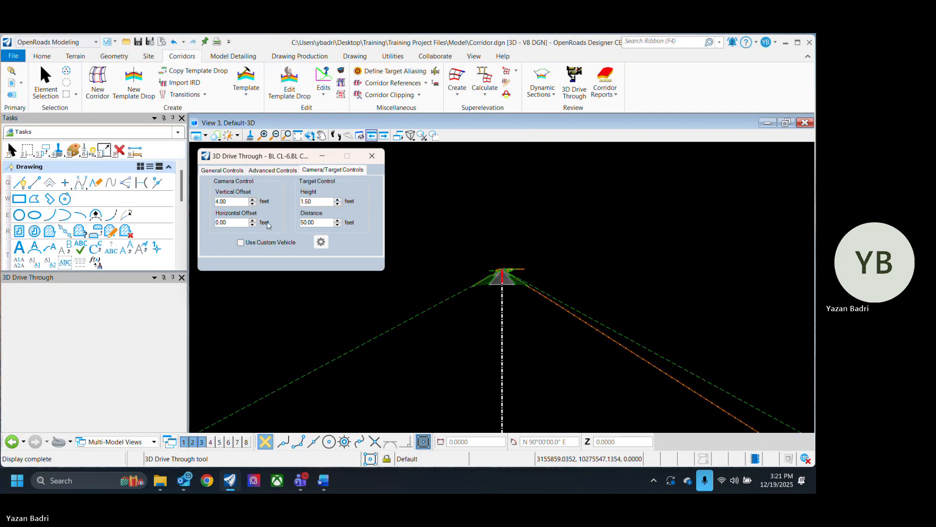
Step: Play the drive along the superelevated road at 25 mph and close the drive-through
{"action": "left_click", "coordinate": [225, 170]}
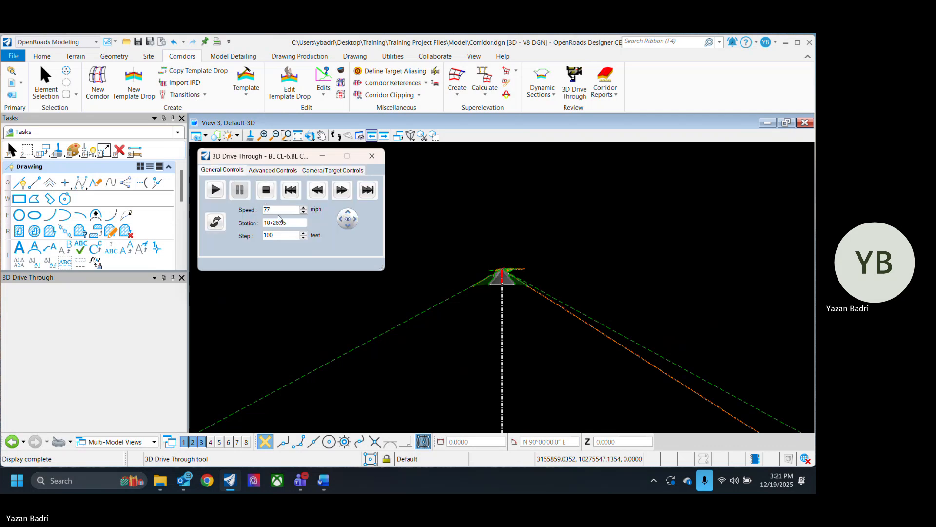
{"action": "left_click_drag", "start_coordinate": [282, 212], "coordinate": [240, 213]}
{"action": "type", "text": "25"}
{"action": "left_click", "coordinate": [215, 190]}
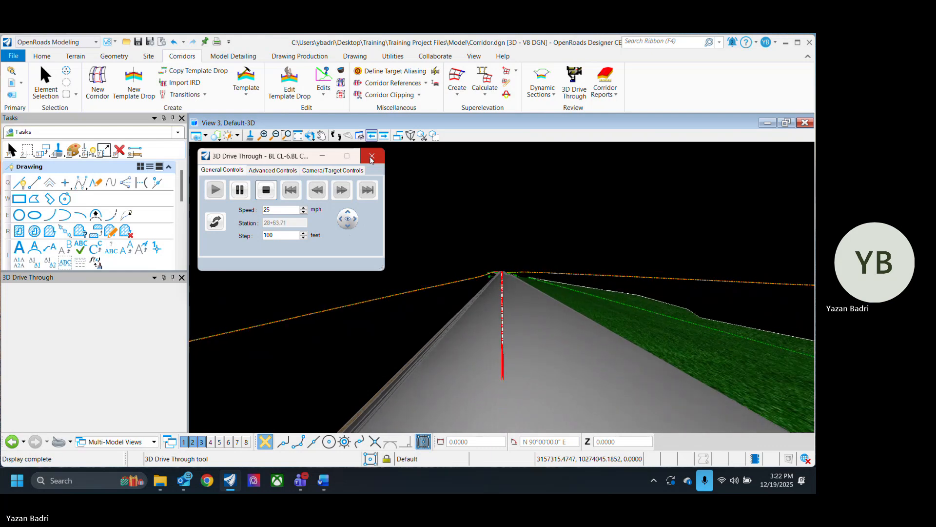
{"action": "left_click", "coordinate": [371, 158]}
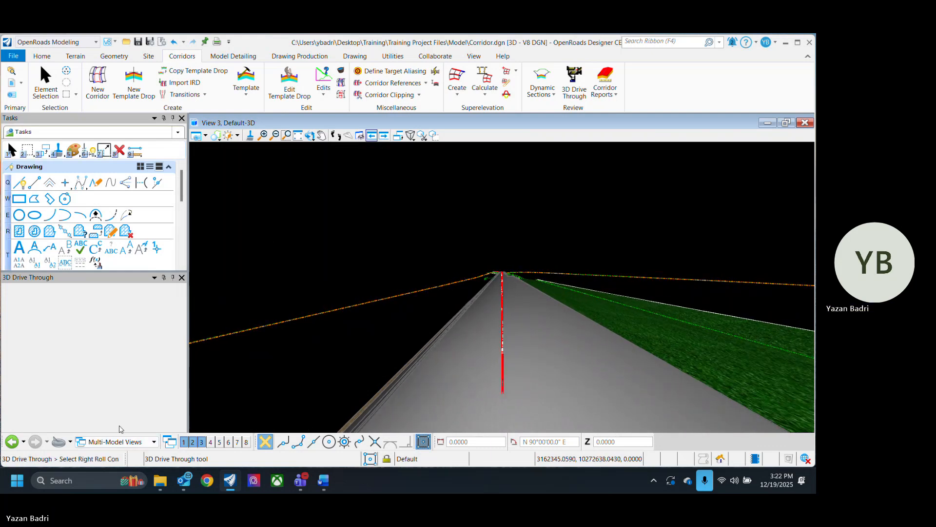
Step: Switch to the Default view group and bring the main road near the side-road intersection into the plan view
{"action": "left_click", "coordinate": [128, 440]}
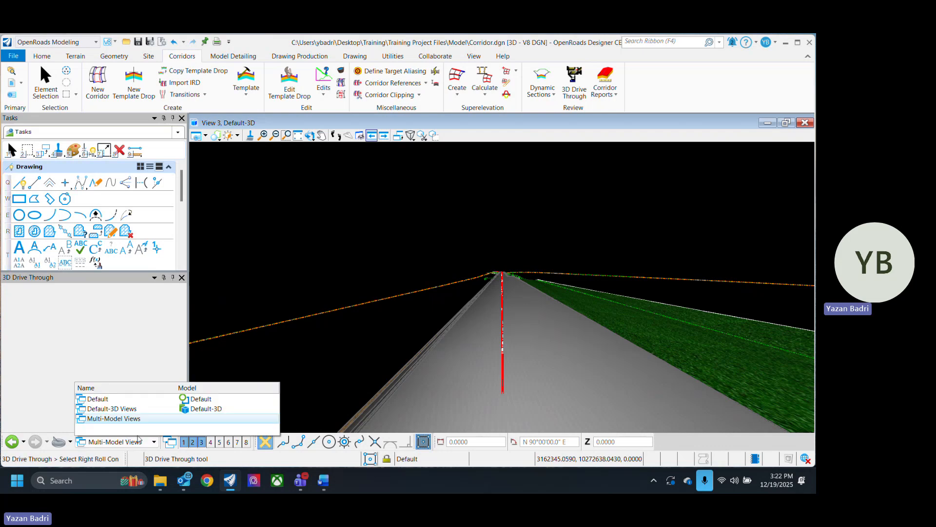
{"action": "left_click", "coordinate": [239, 401]}
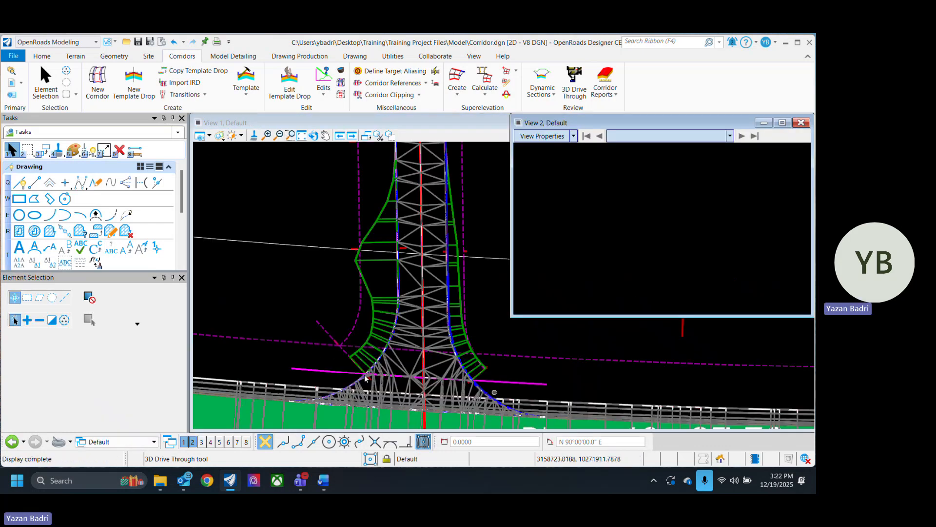
{"action": "scroll", "coordinate": [545, 373], "scroll_direction": "down", "scroll_amount": 5}
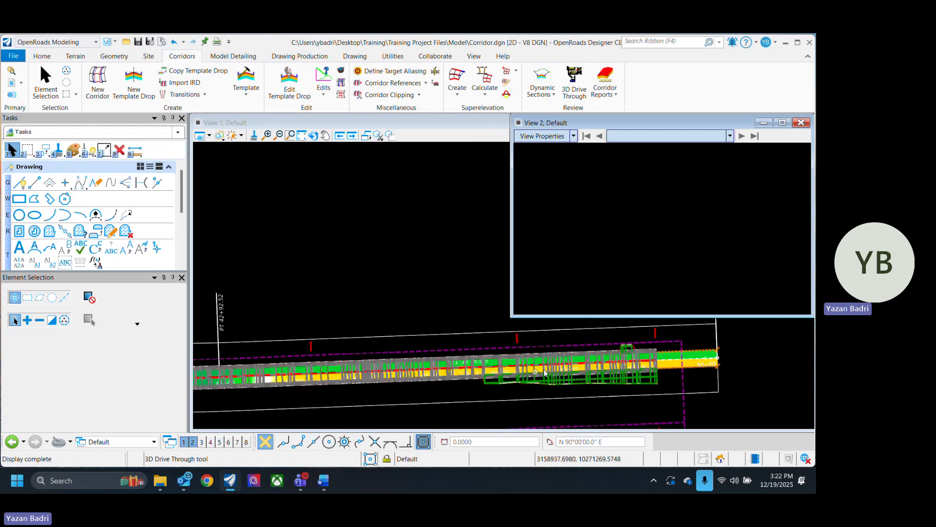
{"action": "middle_click_drag", "start_coordinate": [545, 373], "coordinate": [676, 377]}
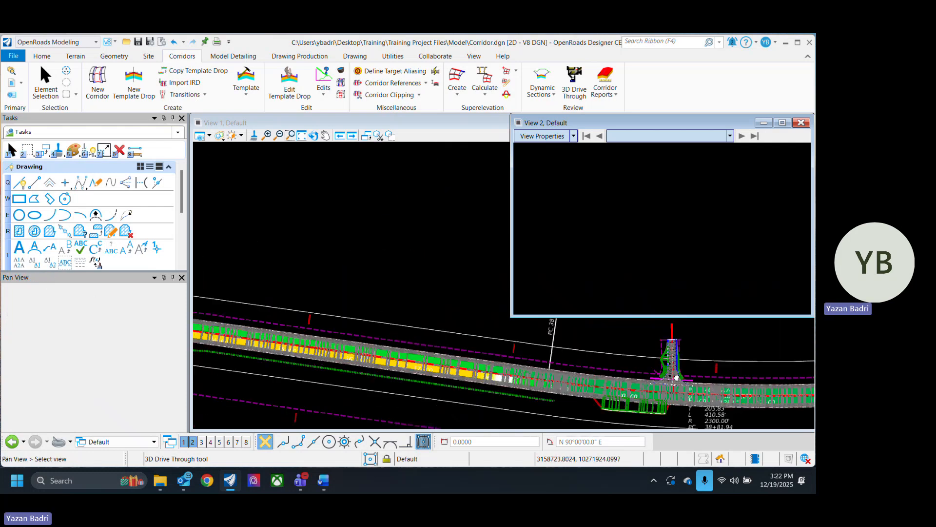
Step: Close View 2 and bring the road's western curve into the plan view
{"action": "scroll", "coordinate": [458, 400], "scroll_direction": "down", "scroll_amount": 4}
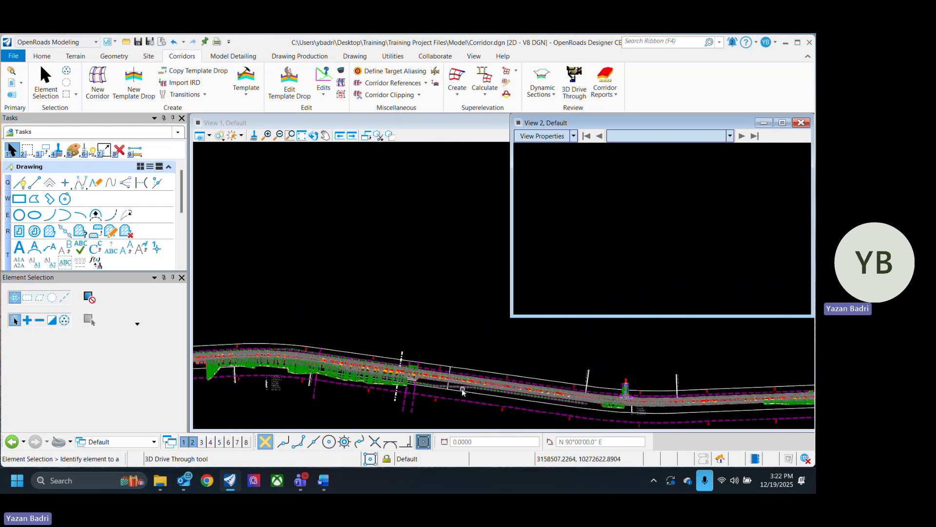
{"action": "scroll", "coordinate": [321, 385], "scroll_direction": "up", "scroll_amount": 3}
{"action": "scroll", "coordinate": [640, 392], "scroll_direction": "up", "scroll_amount": 4}
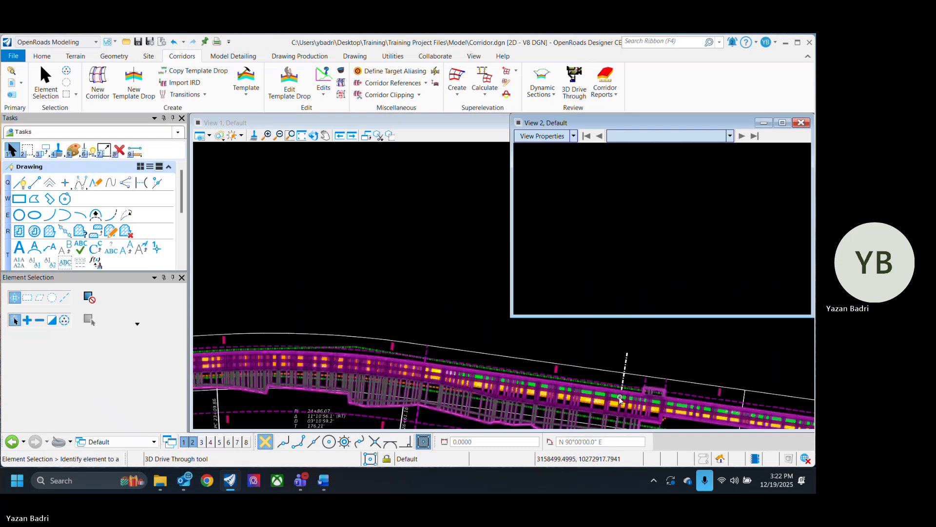
{"action": "middle_click_drag", "start_coordinate": [618, 400], "coordinate": [438, 384]}
{"action": "scroll", "coordinate": [345, 360], "scroll_direction": "down", "scroll_amount": 6}
{"action": "scroll", "coordinate": [473, 359], "scroll_direction": "up", "scroll_amount": 3}
{"action": "left_click", "coordinate": [459, 331]}
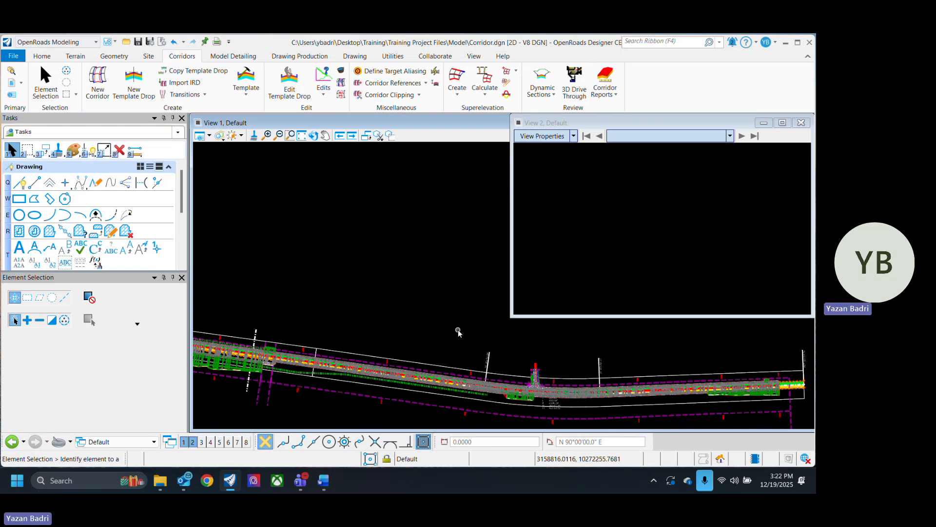
{"action": "left_click", "coordinate": [801, 123]}
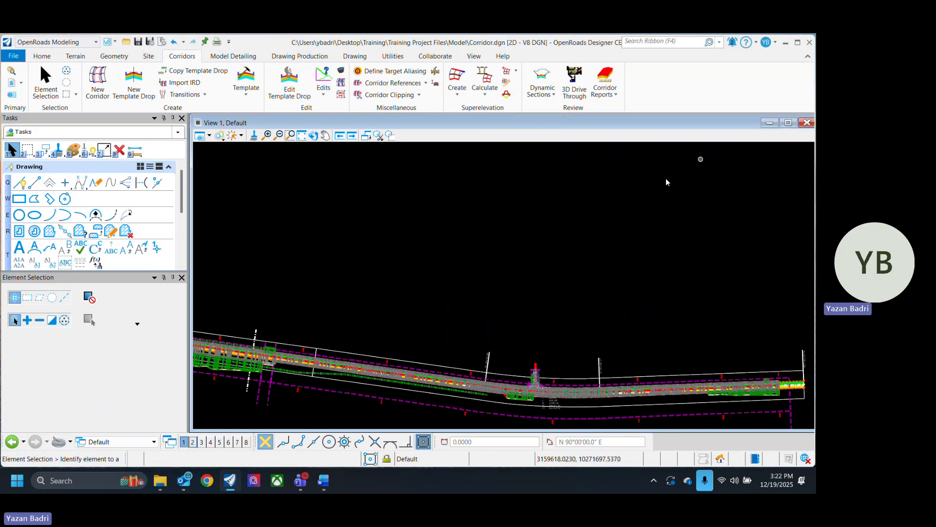
{"action": "scroll", "coordinate": [351, 288], "scroll_direction": "down", "scroll_amount": 3}
{"action": "scroll", "coordinate": [483, 324], "scroll_direction": "up", "scroll_amount": 5}
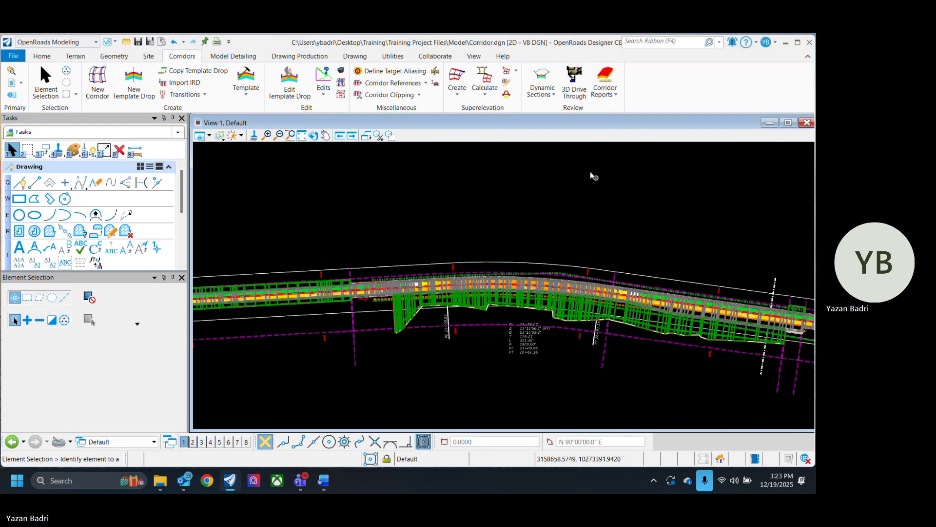
{"action": "left_click", "coordinate": [41, 56]}
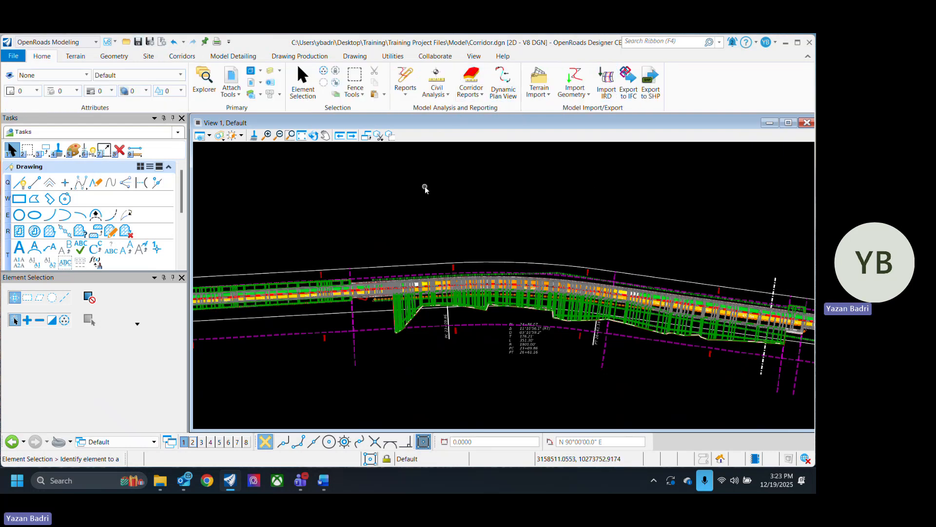
{"action": "left_click", "coordinate": [75, 57]}
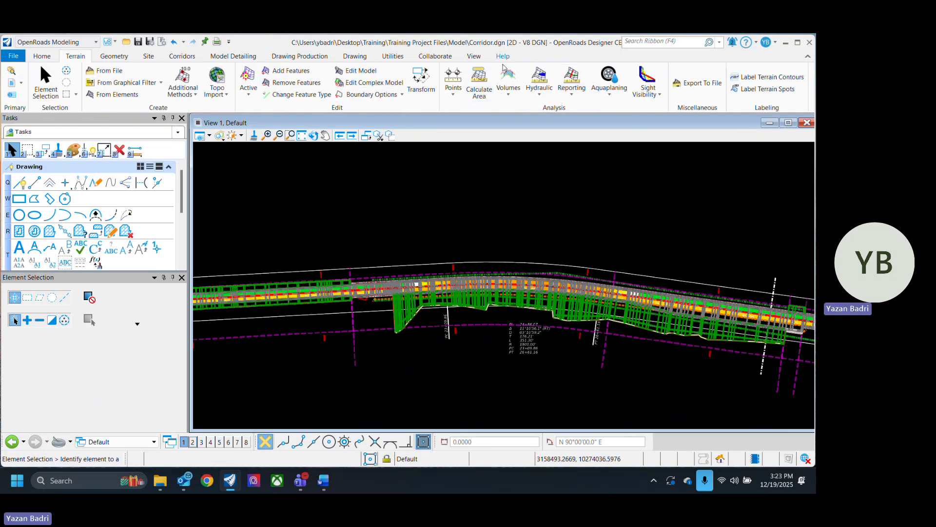
{"action": "left_click", "coordinate": [114, 56]}
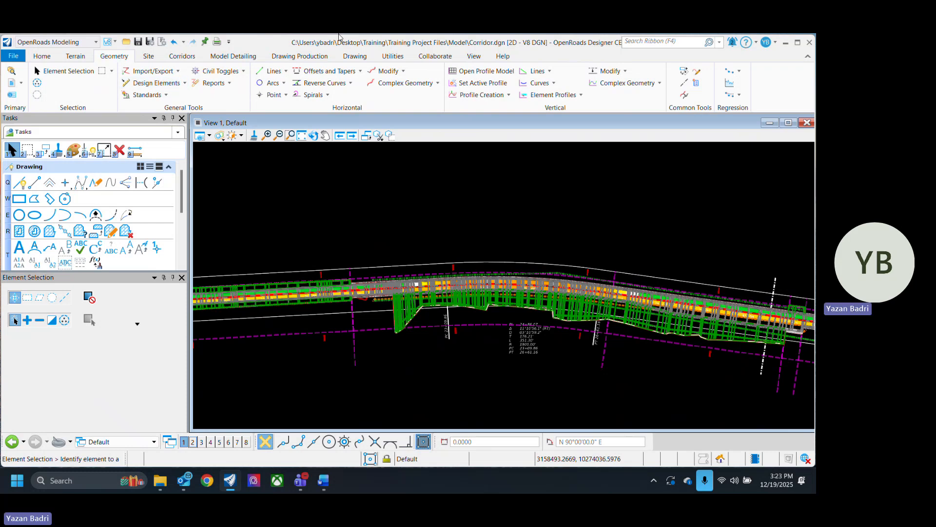
{"action": "left_click", "coordinate": [148, 56]}
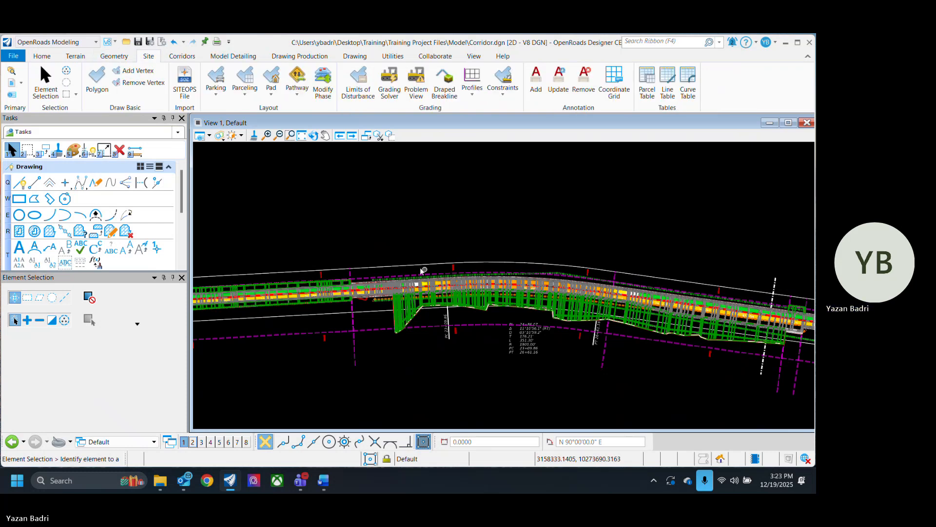
{"action": "left_click", "coordinate": [117, 441]}
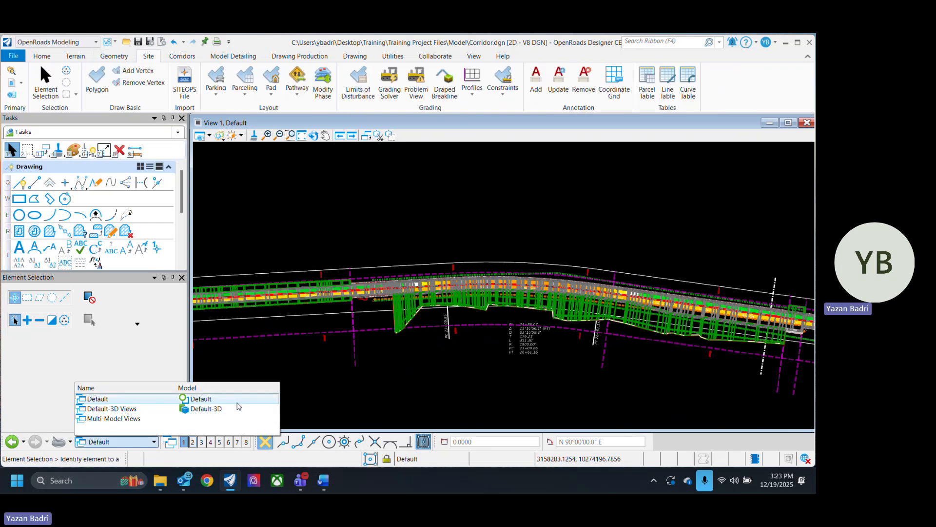
{"action": "left_click", "coordinate": [237, 403]}
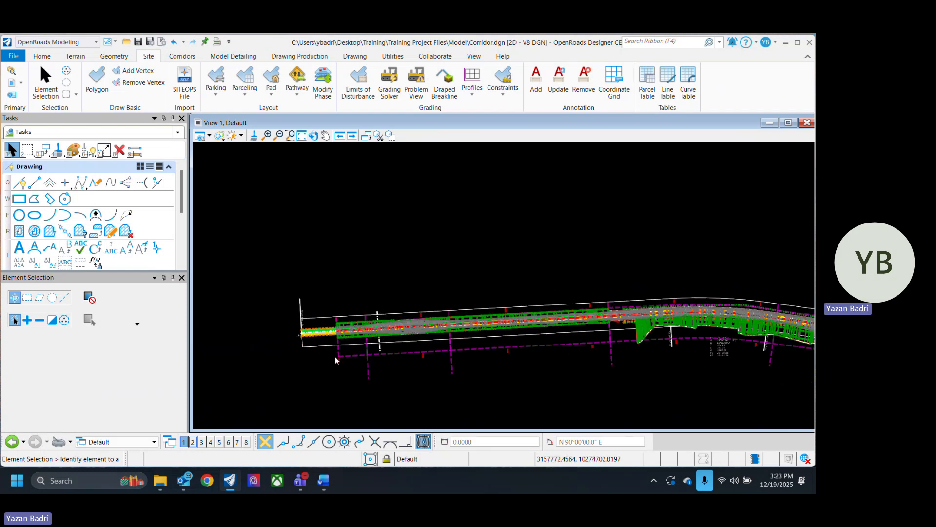
{"action": "scroll", "coordinate": [309, 344], "scroll_direction": "up", "scroll_amount": 7}
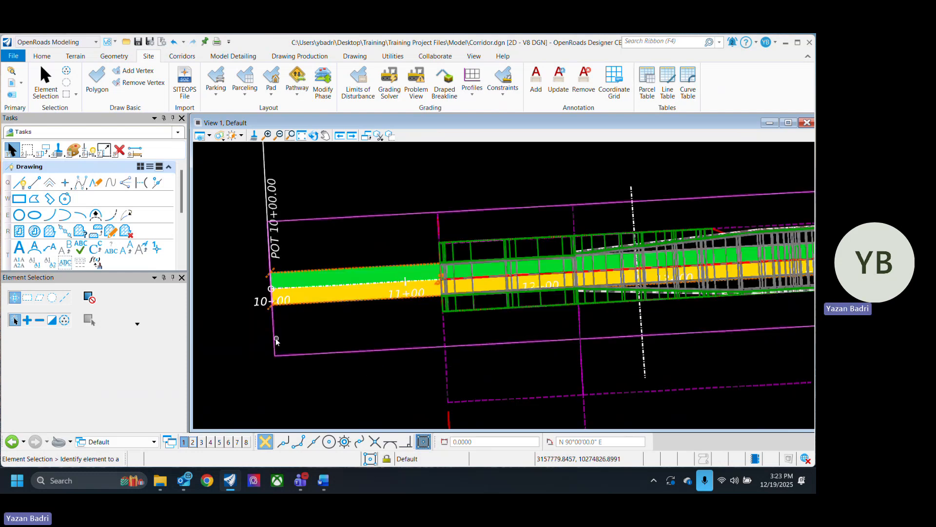
Step: Open the Alignment file from the Model folder, activating the TXDOT WorkSpace and the _TXDOT_WorkSet_Template WorkSet
{"action": "left_click", "coordinate": [126, 42]}
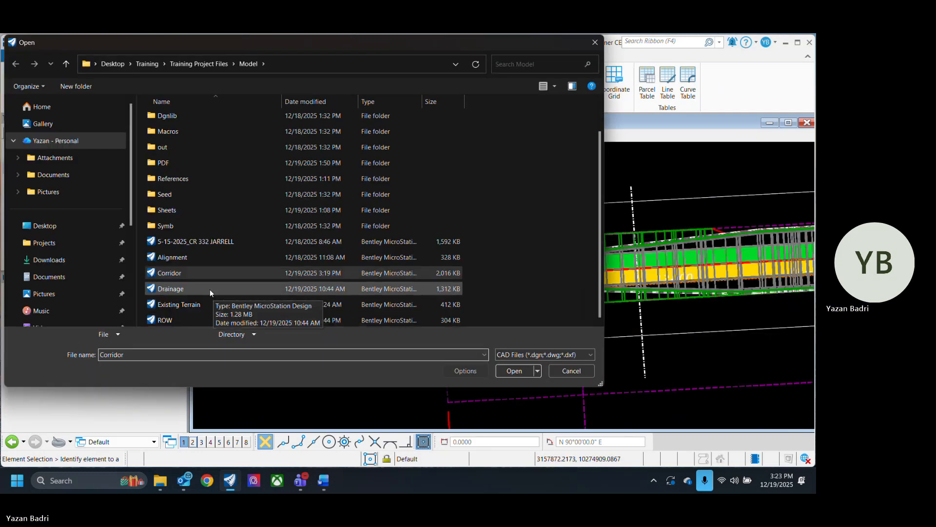
{"action": "left_click", "coordinate": [215, 257]}
{"action": "left_click", "coordinate": [513, 371]}
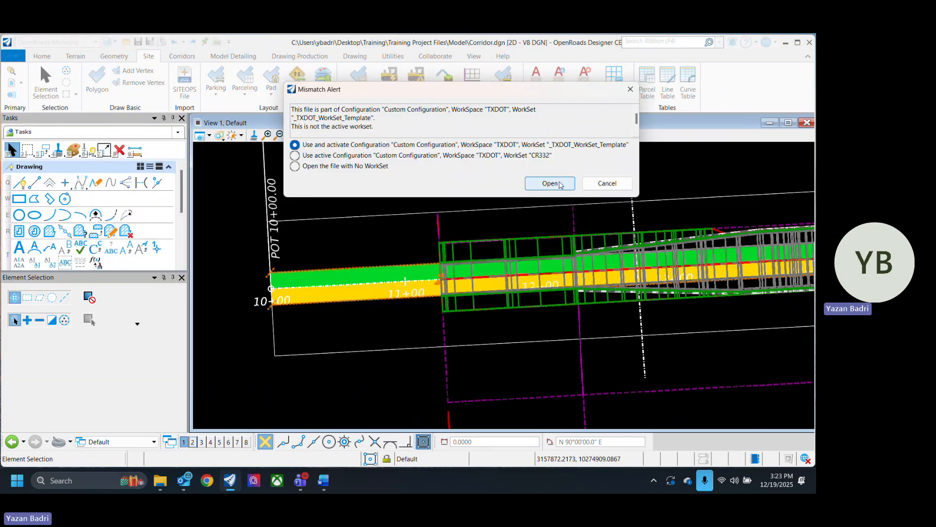
{"action": "left_click", "coordinate": [542, 183]}
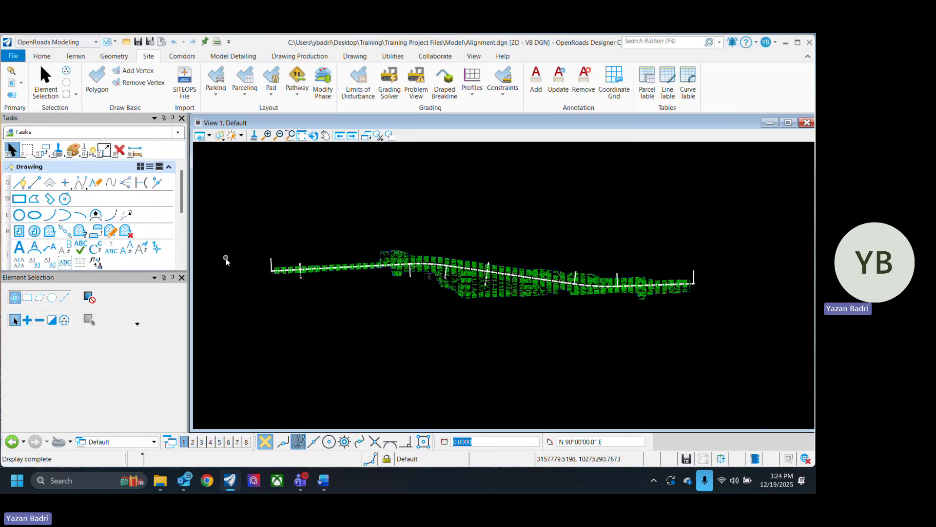
Step: Open the profile model of the centerline alignment BL CL-6 in View 2
{"action": "scroll", "coordinate": [261, 268], "scroll_direction": "up", "scroll_amount": 5}
{"action": "scroll", "coordinate": [390, 272], "scroll_direction": "up", "scroll_amount": 3}
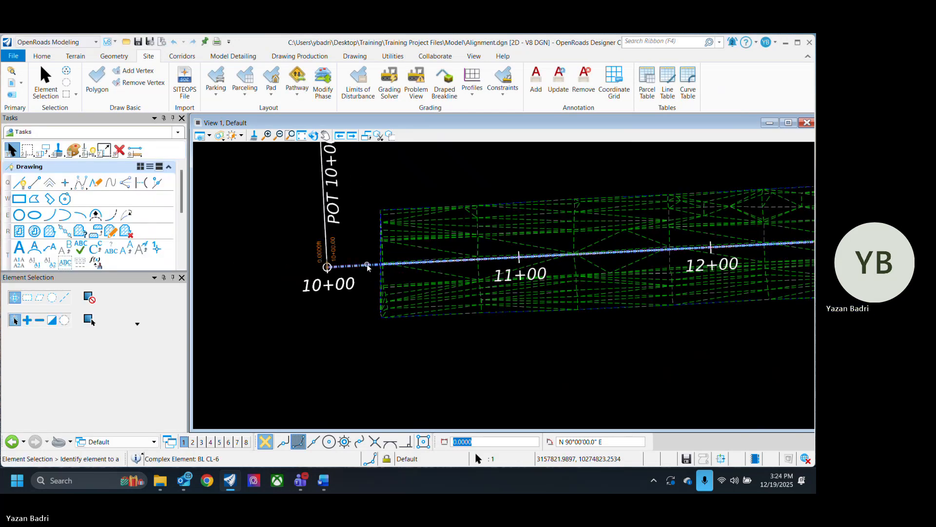
{"action": "left_click", "coordinate": [364, 264]}
{"action": "mouse_move", "coordinate": [363, 267]}
{"action": "left_click", "coordinate": [391, 263]}
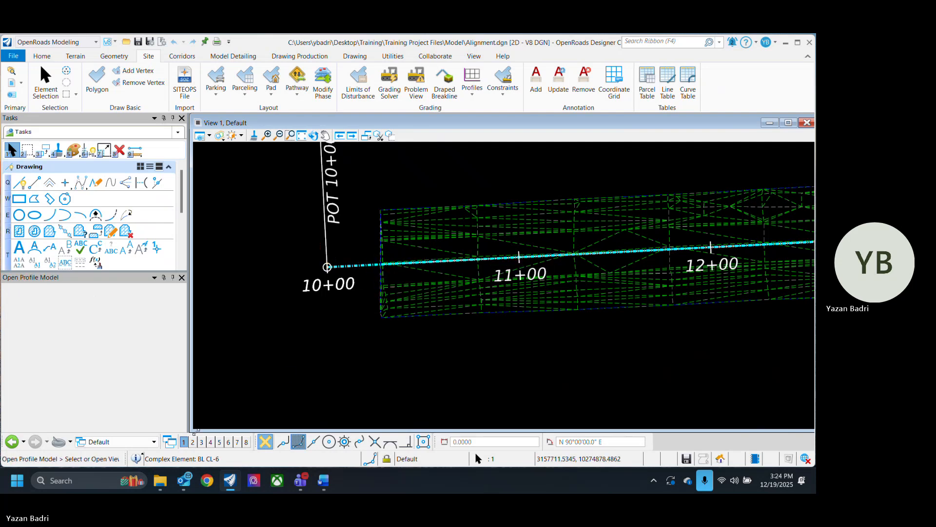
{"action": "left_click", "coordinate": [192, 442]}
{"action": "left_click", "coordinate": [613, 239]}
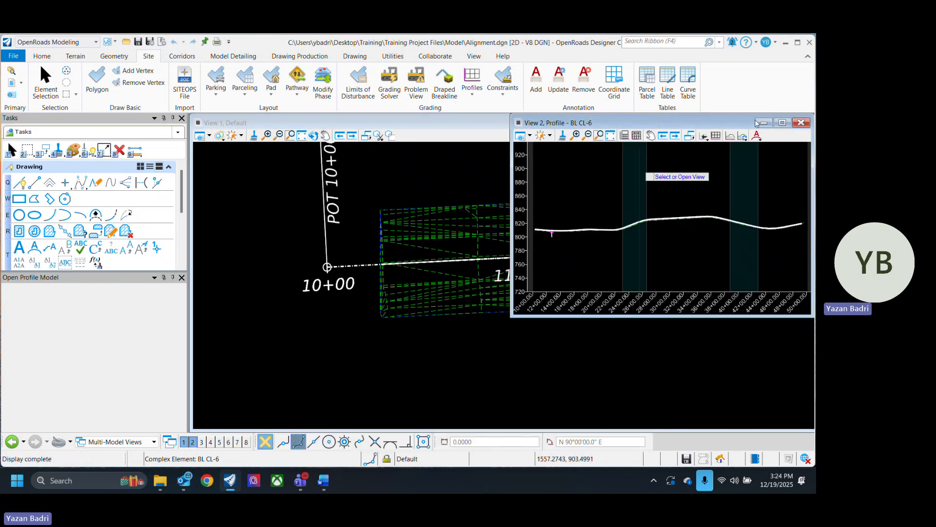
Step: Maximize the profile view and examine the design profiles against the dashed existing ground line
{"action": "left_click", "coordinate": [782, 122]}
{"action": "scroll", "coordinate": [438, 286], "scroll_direction": "up", "scroll_amount": 5}
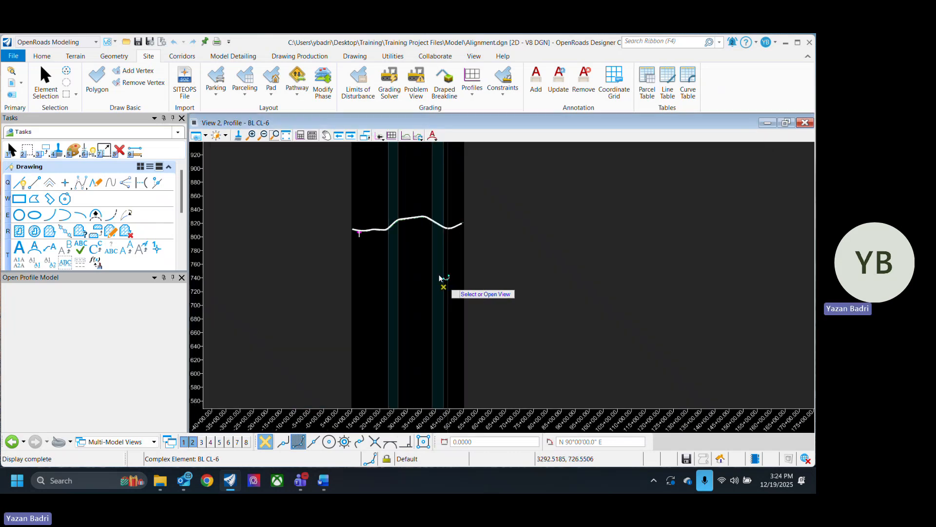
{"action": "left_click", "coordinate": [46, 83]}
{"action": "scroll", "coordinate": [429, 271], "scroll_direction": "up", "scroll_amount": 2}
{"action": "middle_click_drag", "start_coordinate": [429, 272], "coordinate": [507, 326]}
{"action": "scroll", "coordinate": [507, 326], "scroll_direction": "down", "scroll_amount": 2}
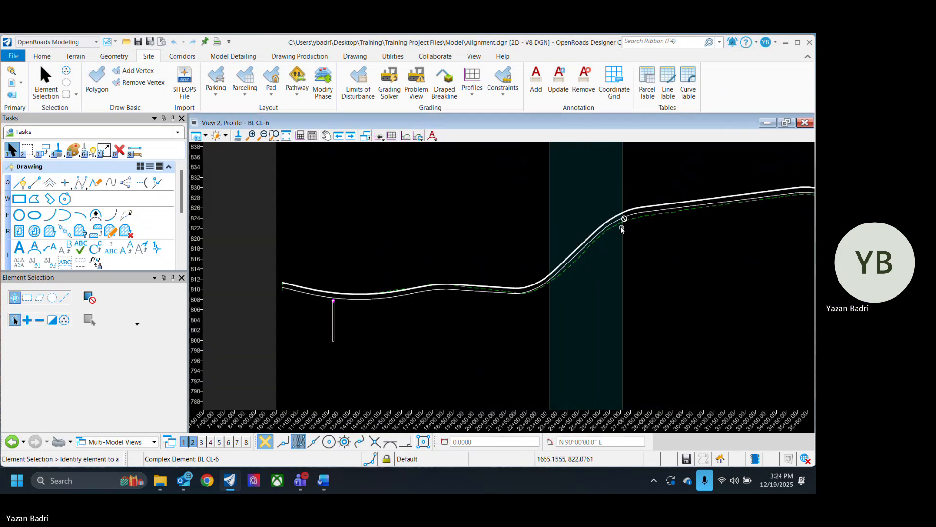
{"action": "scroll", "coordinate": [502, 310], "scroll_direction": "down", "scroll_amount": 3}
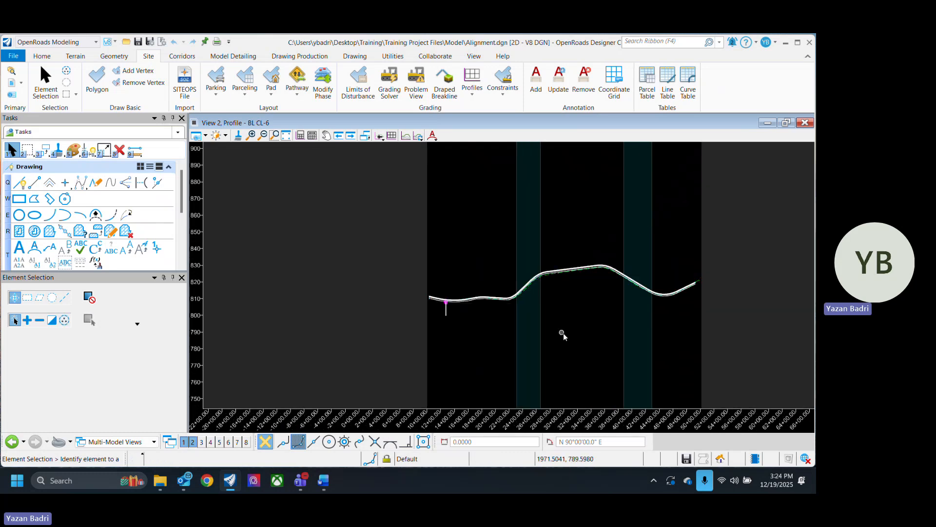
{"action": "scroll", "coordinate": [563, 332], "scroll_direction": "up", "scroll_amount": 2}
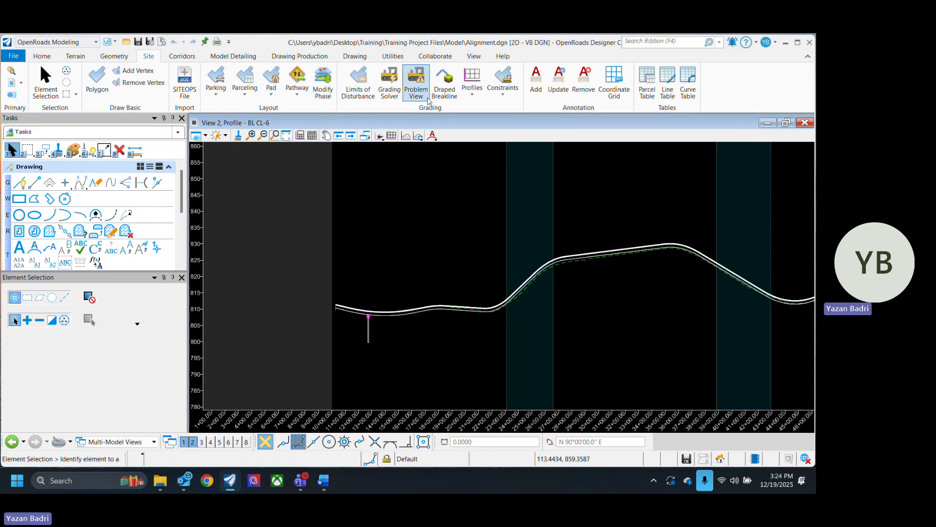
Step: Create a best-fit profile of the dashed existing ground line with a minimum K-value of 5 and a minimum tangent length of 100
{"action": "left_click", "coordinate": [474, 99]}
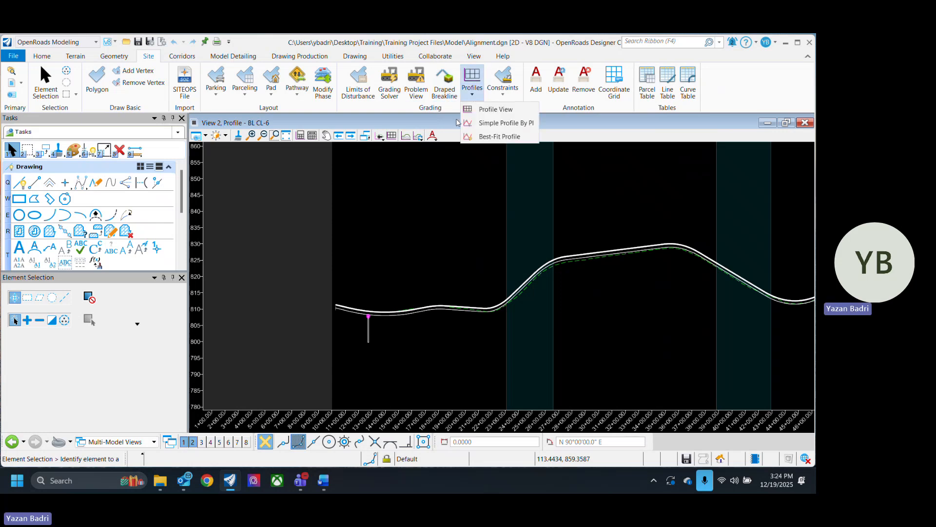
{"action": "left_click", "coordinate": [513, 139]}
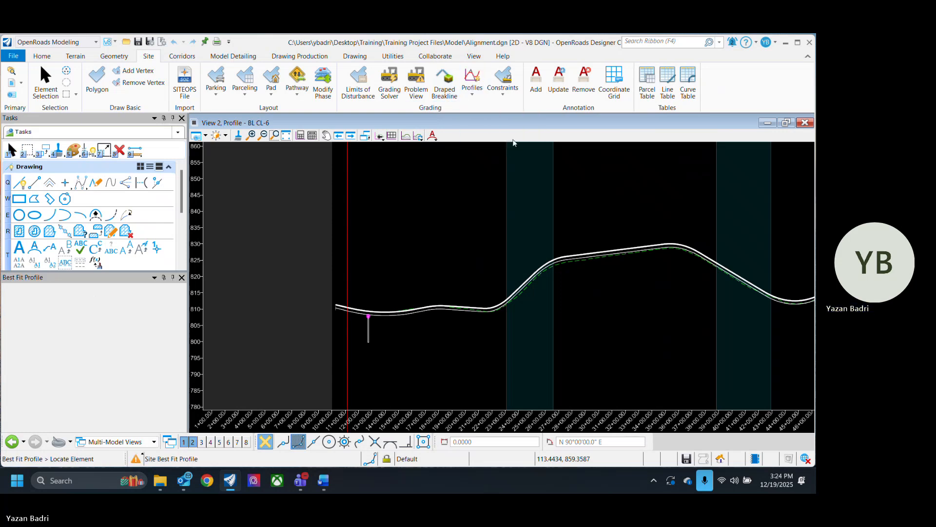
{"action": "scroll", "coordinate": [566, 281], "scroll_direction": "up", "scroll_amount": 4}
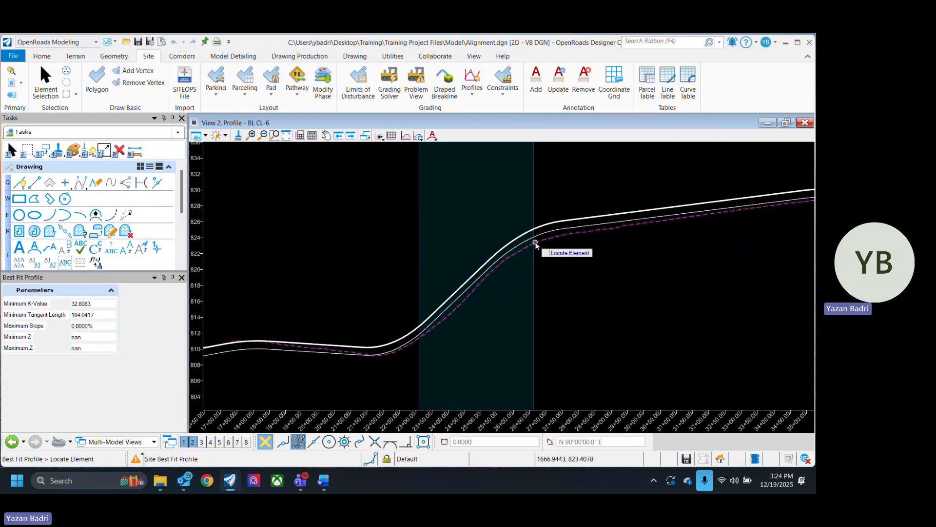
{"action": "left_click", "coordinate": [536, 243]}
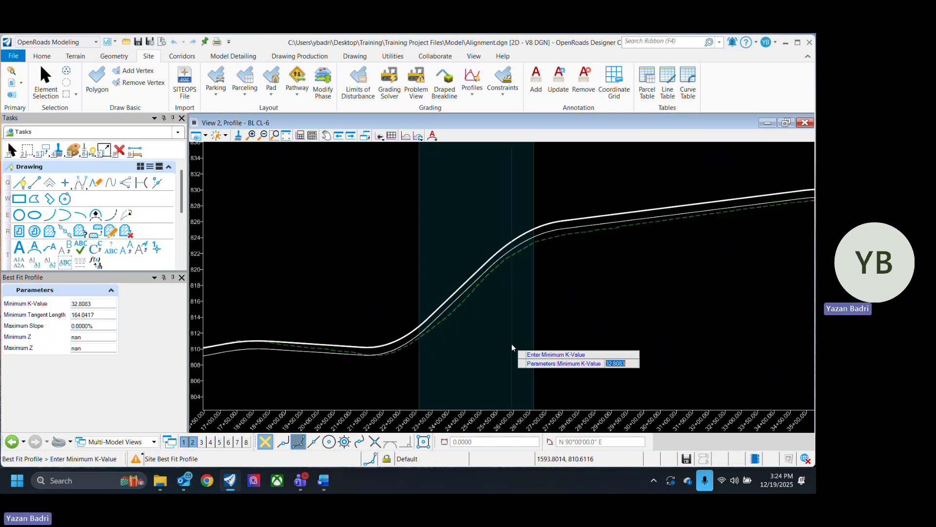
{"action": "type", "text": "5"}
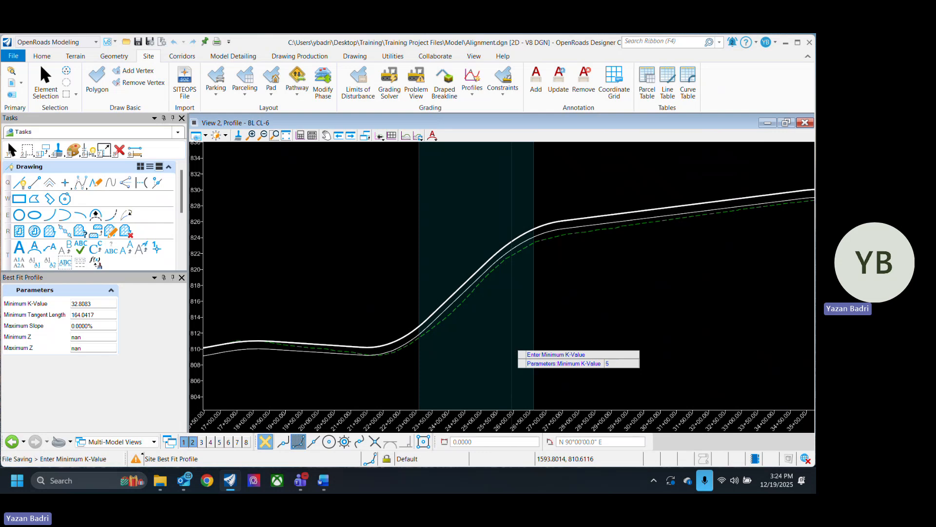
{"action": "key", "text": "Return"}
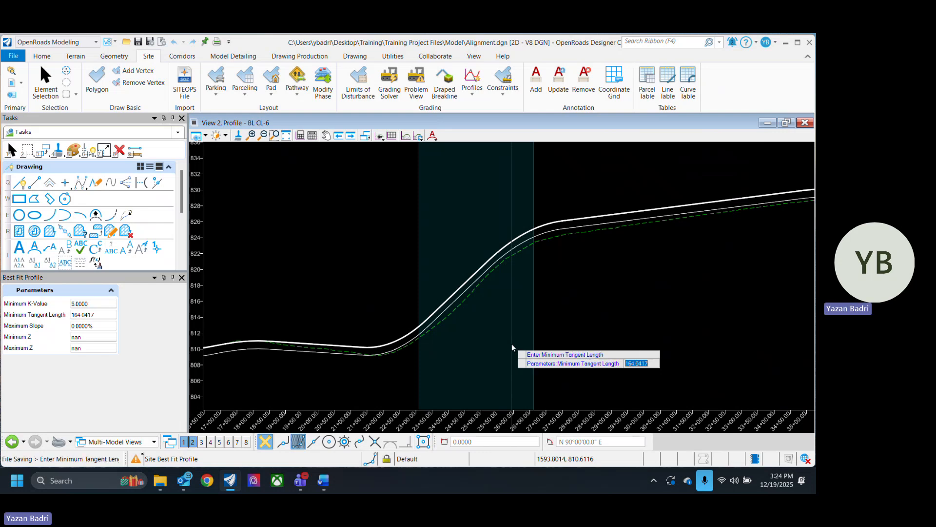
{"action": "type", "text": "10"}
{"action": "key", "text": "Return"}
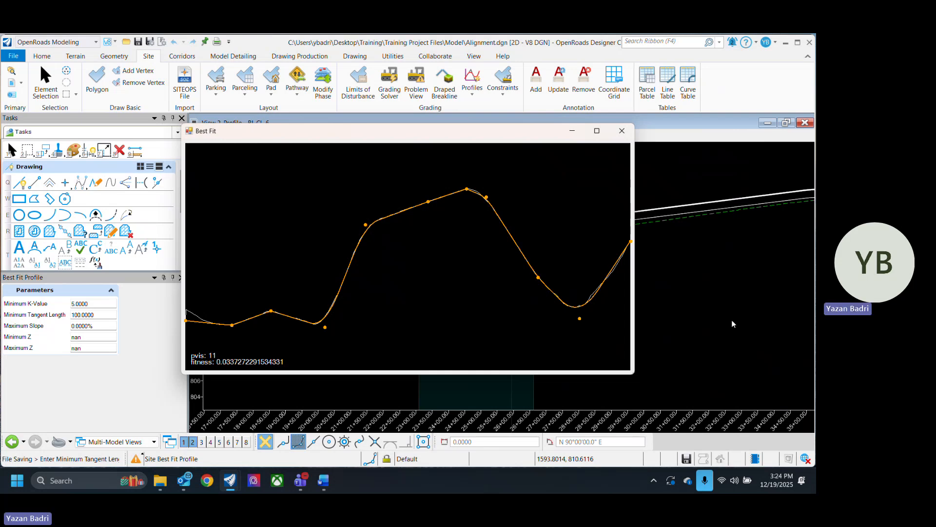
{"action": "left_click", "coordinate": [622, 136]}
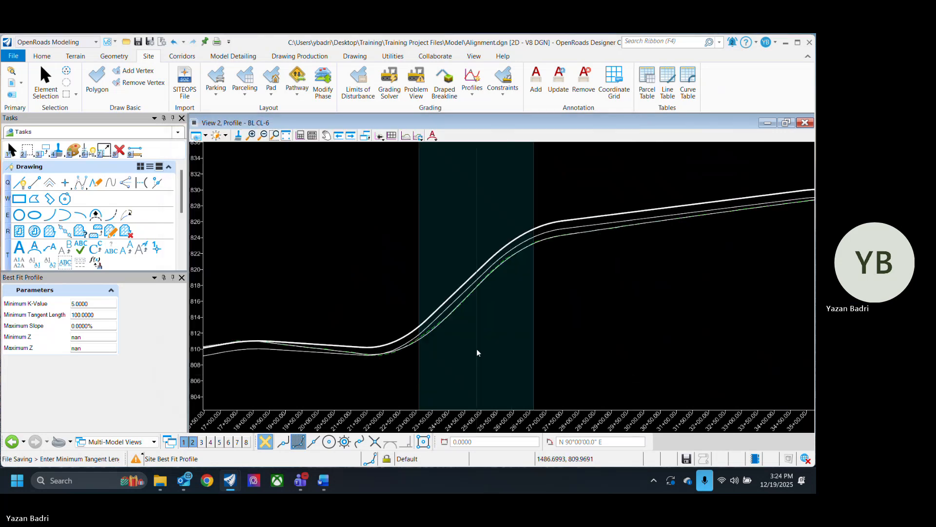
Step: Select the best-fit profile and examine its curves and end against the existing ground and the design profiles
{"action": "scroll", "coordinate": [484, 288], "scroll_direction": "up", "scroll_amount": 4}
{"action": "left_click", "coordinate": [45, 83]}
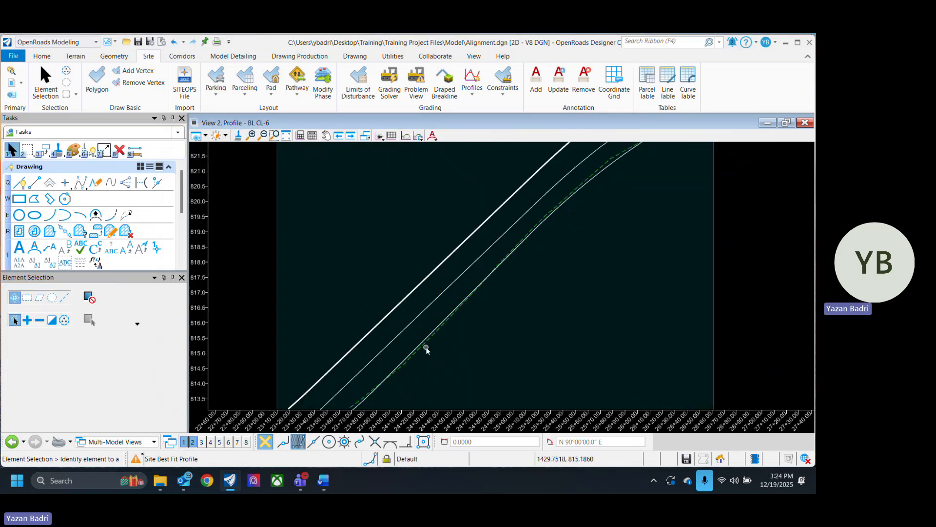
{"action": "left_click", "coordinate": [420, 343]}
{"action": "scroll", "coordinate": [497, 337], "scroll_direction": "down", "scroll_amount": 5}
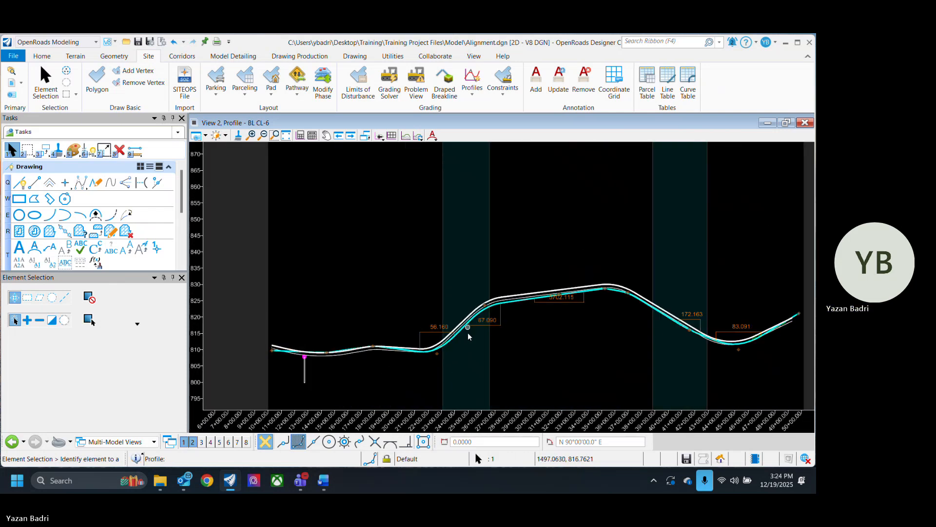
{"action": "scroll", "coordinate": [543, 340], "scroll_direction": "up", "scroll_amount": 7}
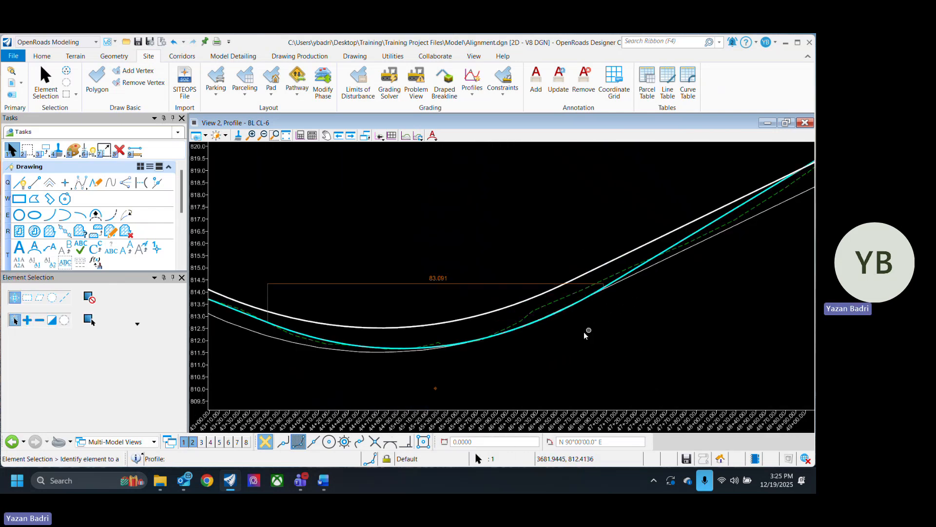
{"action": "scroll", "coordinate": [699, 284], "scroll_direction": "down", "scroll_amount": 7}
{"action": "scroll", "coordinate": [706, 303], "scroll_direction": "up", "scroll_amount": 4}
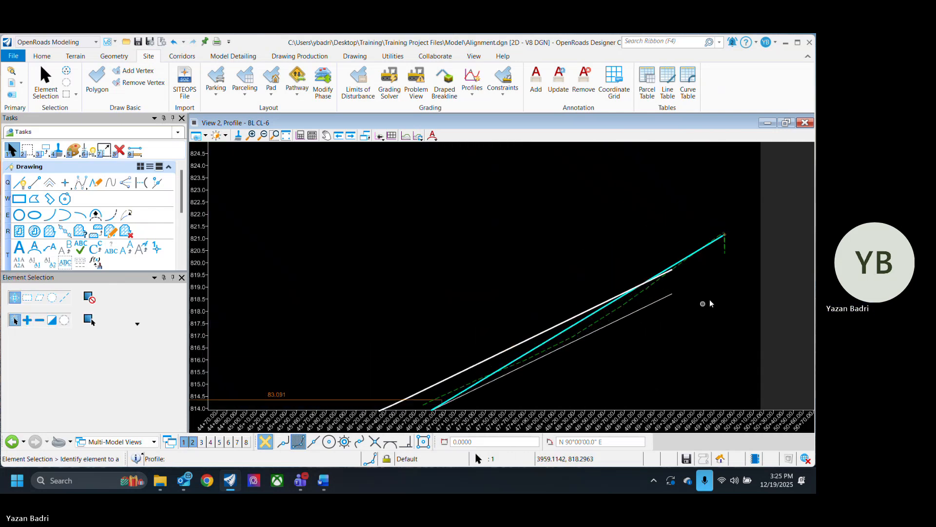
{"action": "scroll", "coordinate": [702, 305], "scroll_direction": "down", "scroll_amount": 4}
{"action": "scroll", "coordinate": [702, 306], "scroll_direction": "up", "scroll_amount": 4}
{"action": "scroll", "coordinate": [554, 255], "scroll_direction": "down", "scroll_amount": 4}
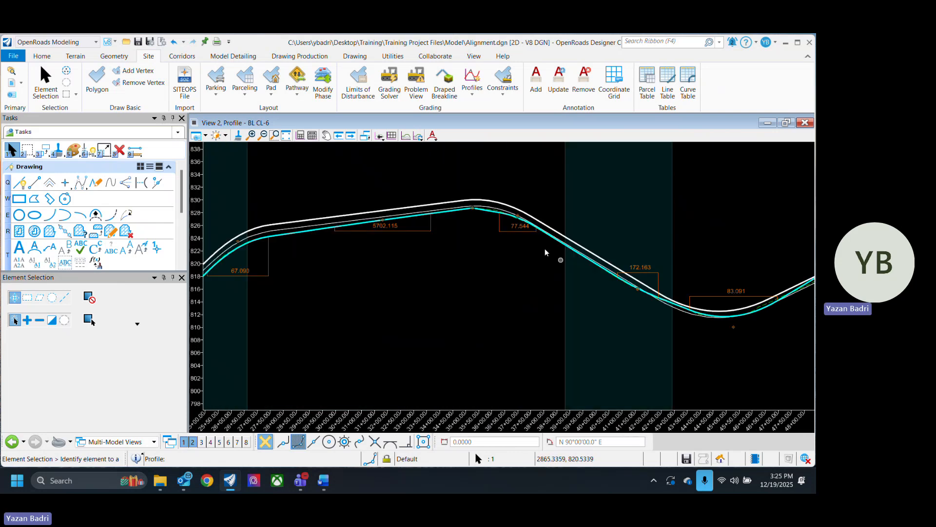
Step: Examine the best-fit profile along its full length, including its start, and close the profile view
{"action": "scroll", "coordinate": [553, 287], "scroll_direction": "up", "scroll_amount": 4}
{"action": "scroll", "coordinate": [692, 292], "scroll_direction": "down", "scroll_amount": 5}
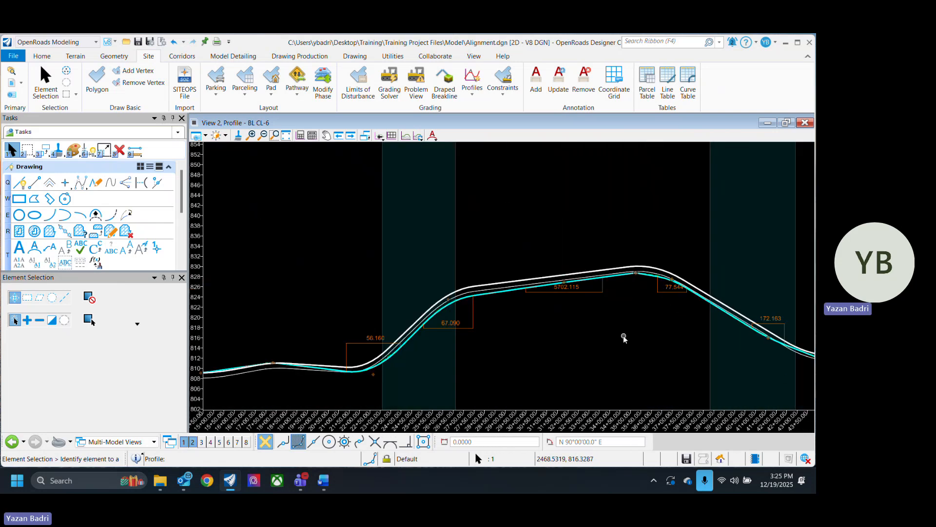
{"action": "scroll", "coordinate": [577, 288], "scroll_direction": "down", "scroll_amount": 2}
{"action": "middle_click_drag", "start_coordinate": [467, 340], "coordinate": [647, 299]}
{"action": "scroll", "coordinate": [477, 288], "scroll_direction": "up", "scroll_amount": 5}
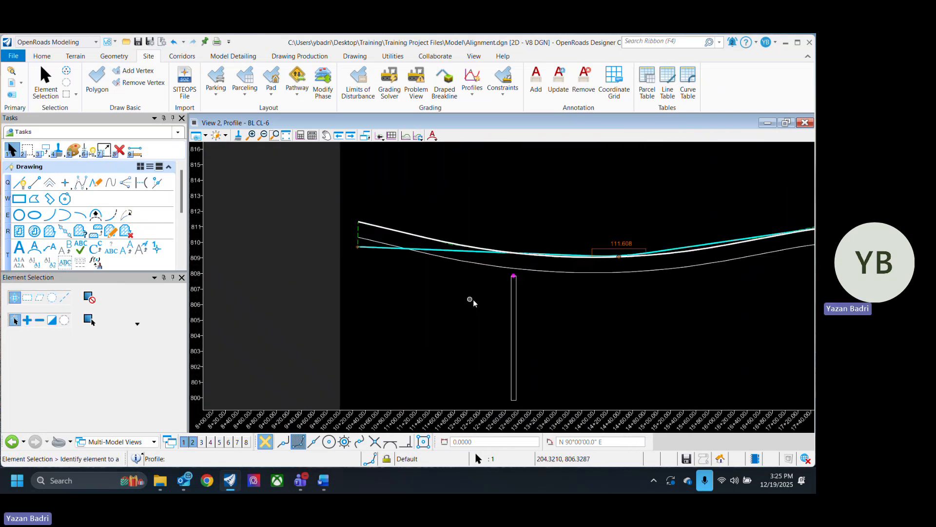
{"action": "scroll", "coordinate": [337, 318], "scroll_direction": "down", "scroll_amount": 4}
{"action": "middle_click_drag", "start_coordinate": [656, 338], "coordinate": [634, 287]}
{"action": "scroll", "coordinate": [476, 317], "scroll_direction": "down", "scroll_amount": 3}
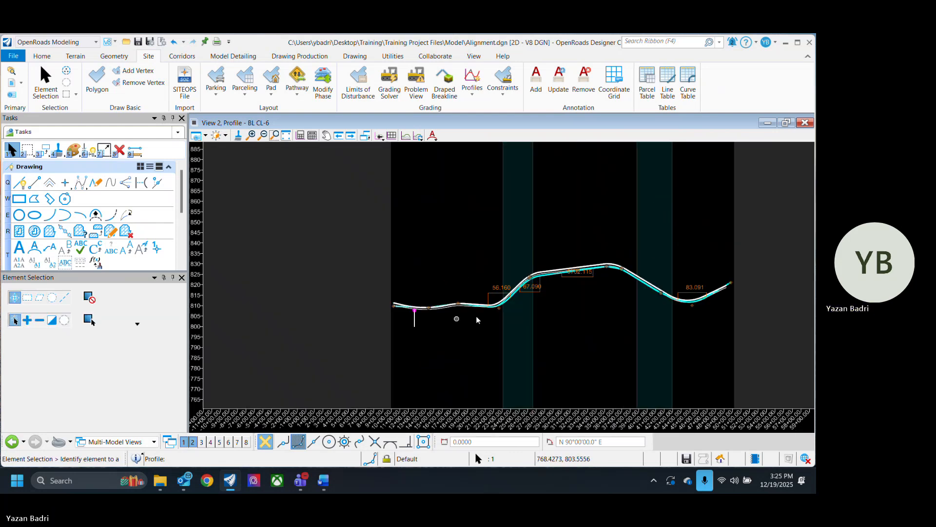
{"action": "scroll", "coordinate": [654, 261], "scroll_direction": "up", "scroll_amount": 4}
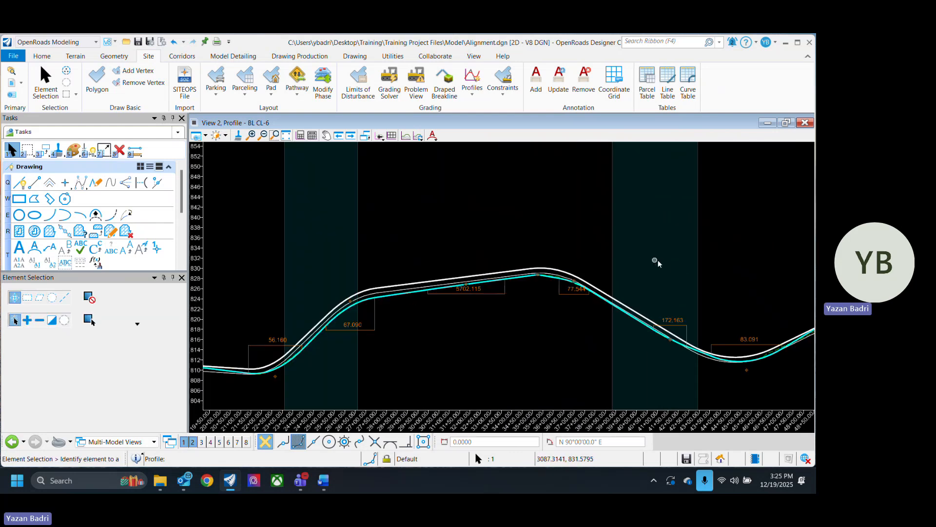
{"action": "left_click", "coordinate": [803, 123]}
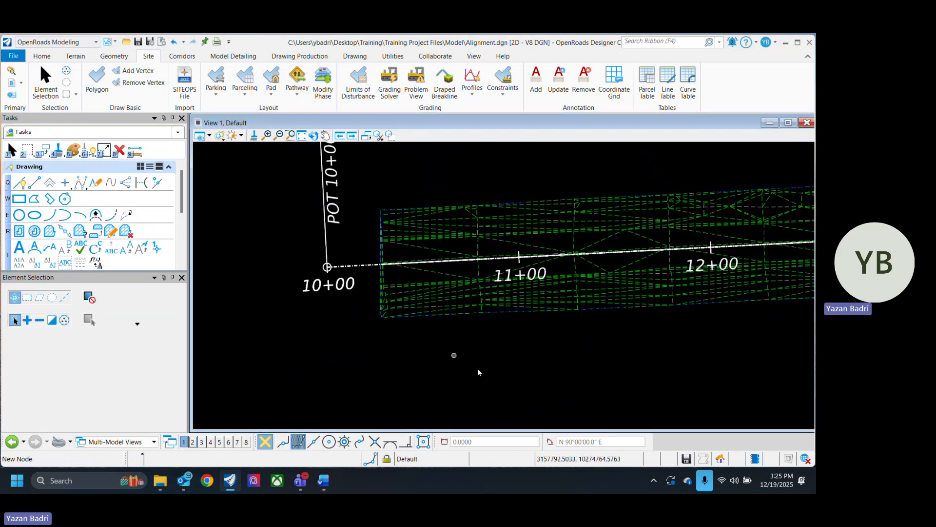
Step: Place a five-point parking lot with an area of about 162,776 beside the alignment using the Pick Points method
{"action": "scroll", "coordinate": [391, 373], "scroll_direction": "down", "scroll_amount": 4}
{"action": "scroll", "coordinate": [391, 371], "scroll_direction": "down", "scroll_amount": 2}
{"action": "scroll", "coordinate": [499, 355], "scroll_direction": "up", "scroll_amount": 2}
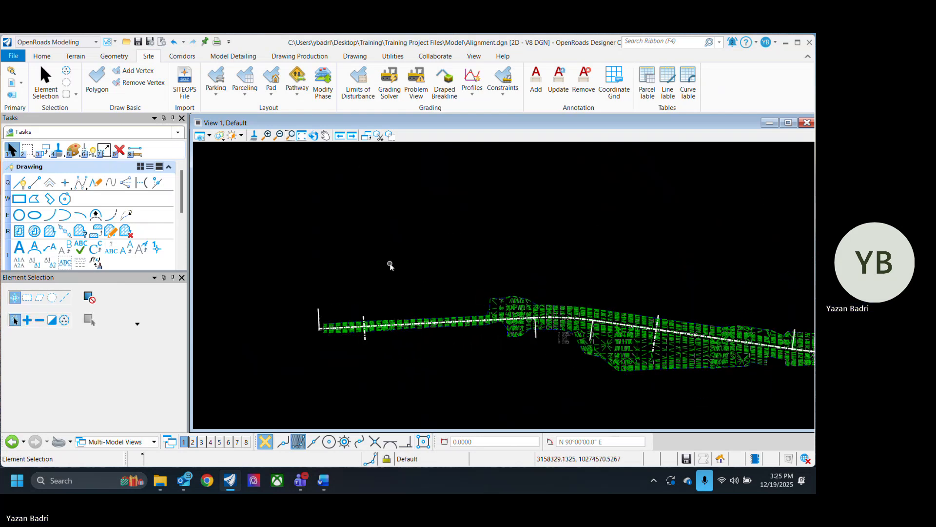
{"action": "left_click", "coordinate": [216, 88]}
{"action": "left_click", "coordinate": [251, 109]}
{"action": "scroll", "coordinate": [451, 313], "scroll_direction": "up", "scroll_amount": 3}
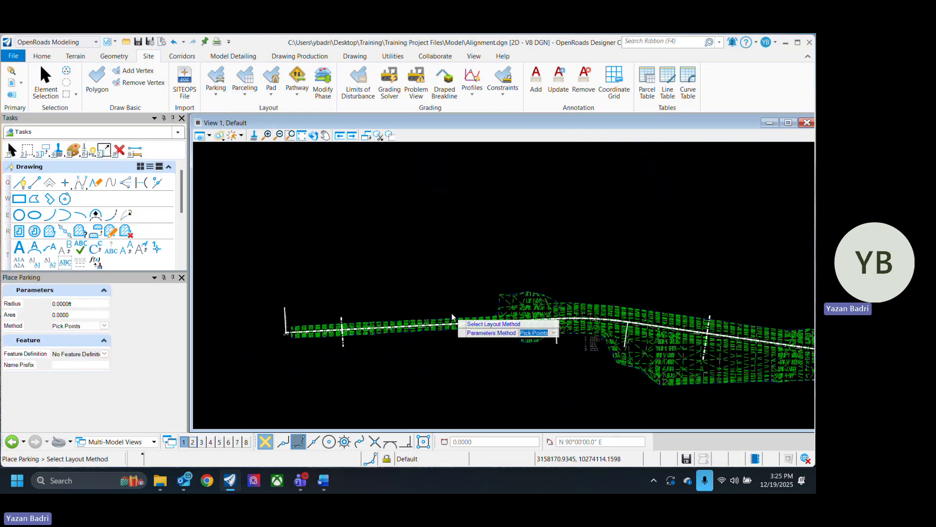
{"action": "left_click", "coordinate": [426, 318]}
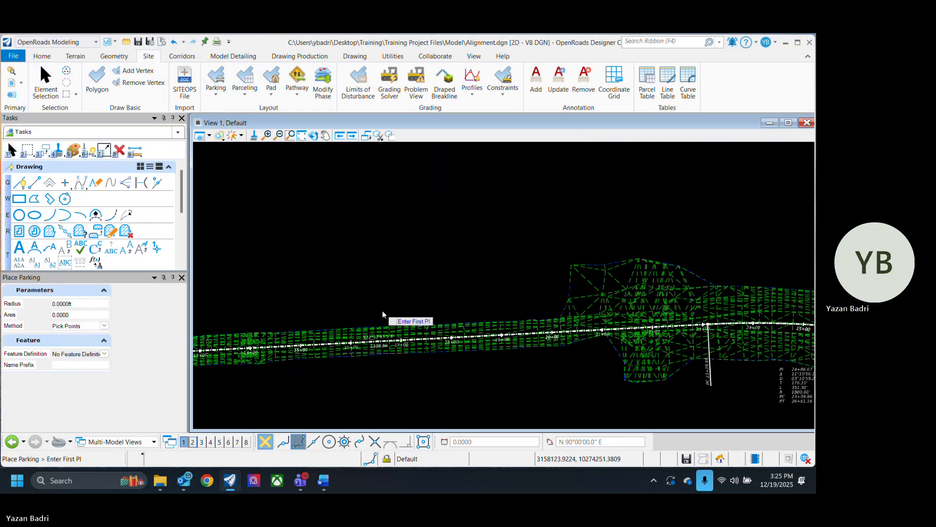
{"action": "left_click", "coordinate": [400, 315]}
{"action": "left_click", "coordinate": [276, 327]}
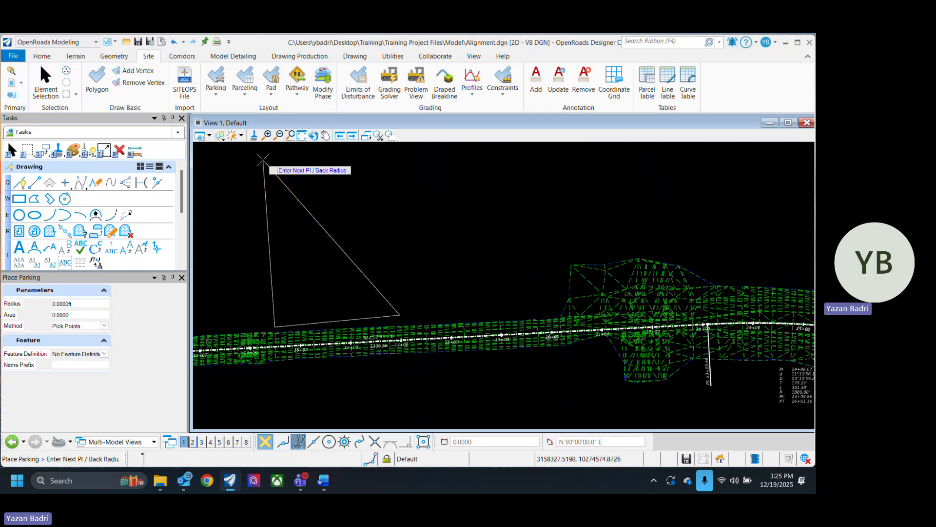
{"action": "left_click", "coordinate": [263, 161]}
{"action": "left_click", "coordinate": [519, 152]}
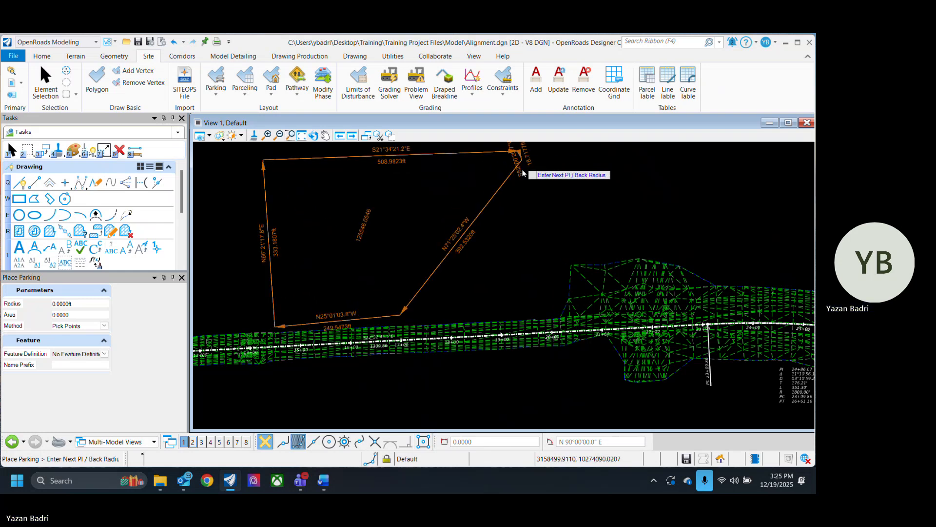
{"action": "left_click", "coordinate": [526, 311]}
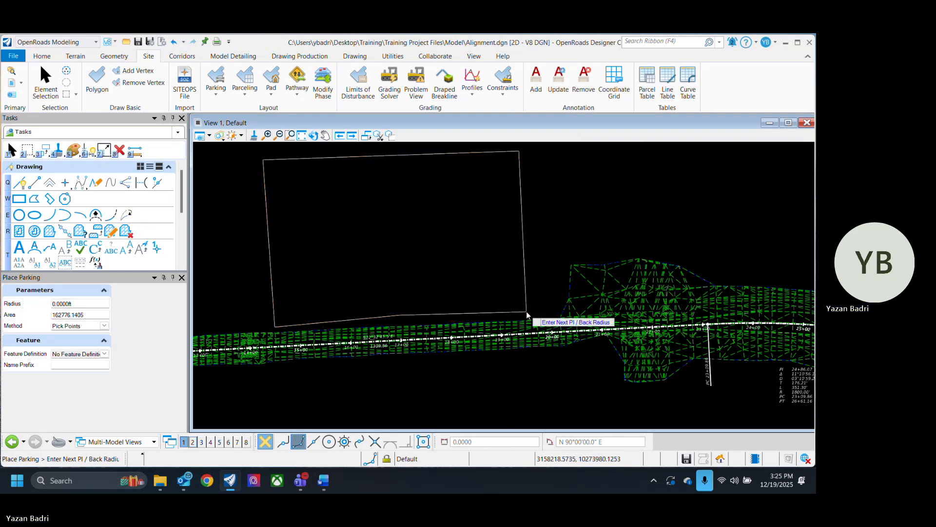
{"action": "right_click", "coordinate": [525, 311]}
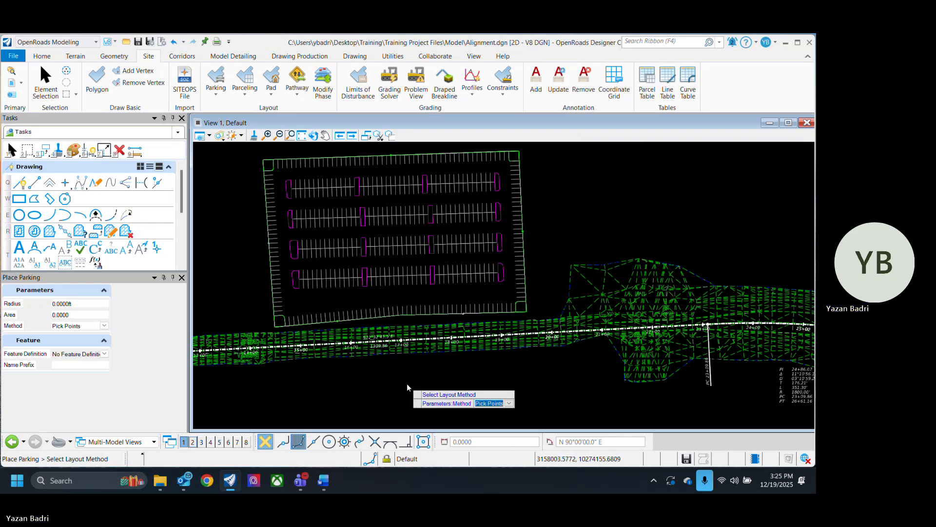
{"action": "left_click", "coordinate": [45, 80]}
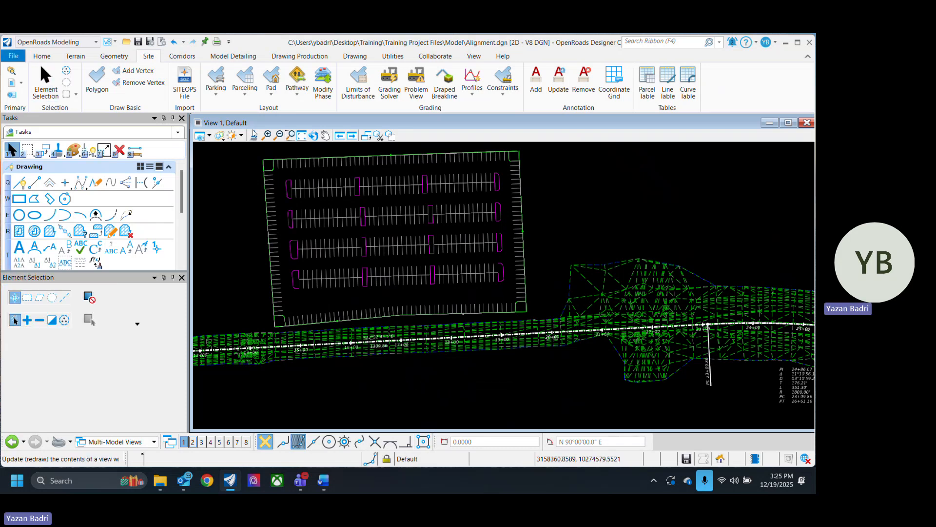
Step: Add four island points to the parking lot around the stalls at the bend in its road-side edge
{"action": "left_click", "coordinate": [216, 88]}
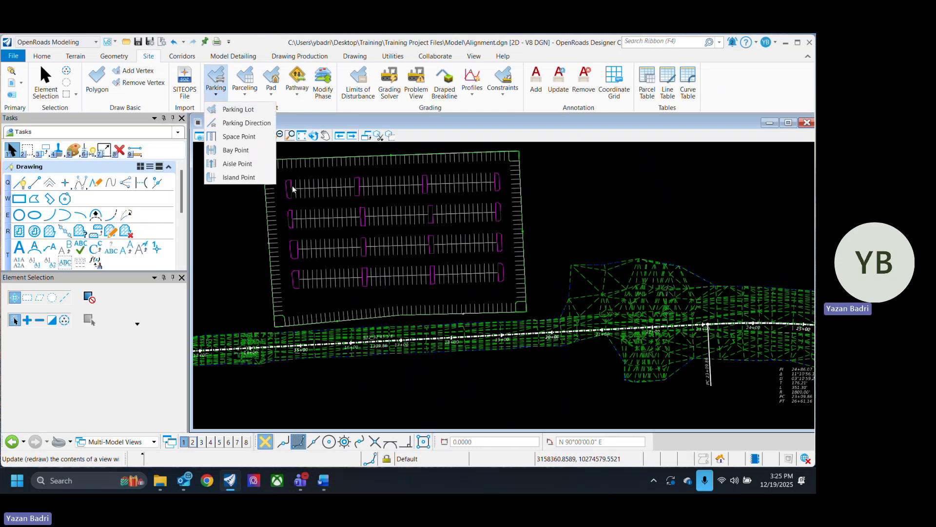
{"action": "left_click", "coordinate": [241, 178]}
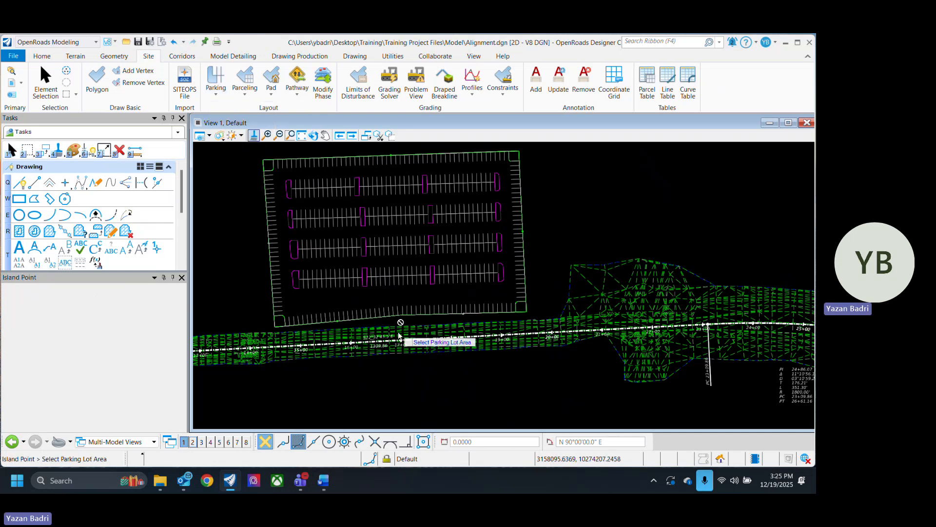
{"action": "left_click", "coordinate": [399, 333]}
{"action": "scroll", "coordinate": [396, 332], "scroll_direction": "up", "scroll_amount": 5}
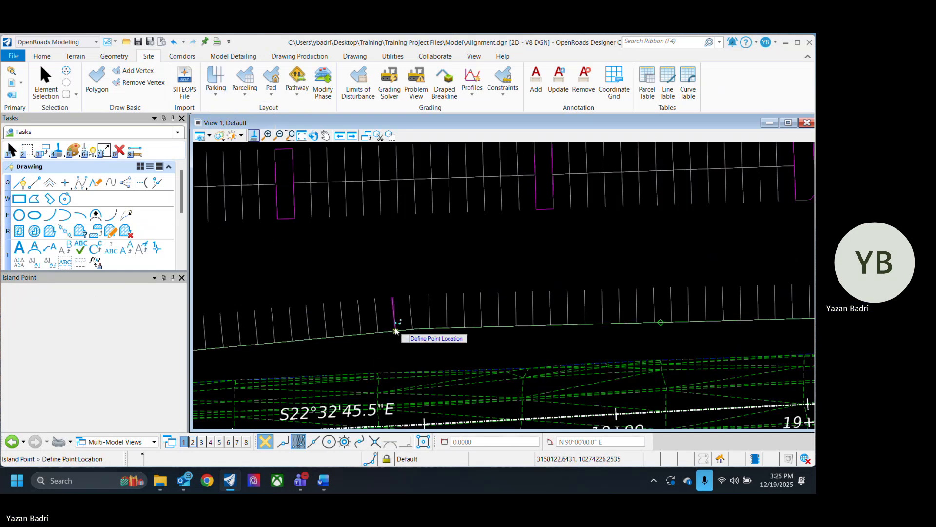
{"action": "left_click", "coordinate": [396, 332]}
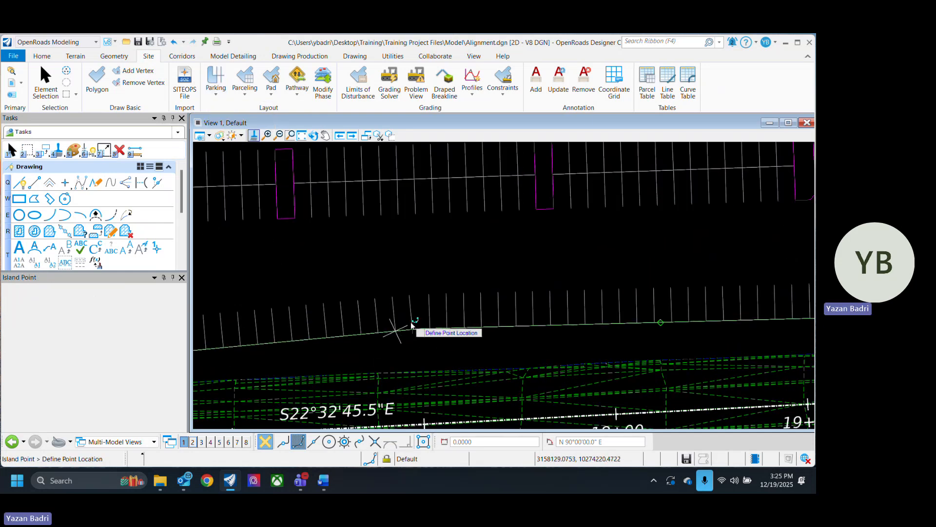
{"action": "left_click", "coordinate": [409, 295]}
{"action": "left_click", "coordinate": [428, 294]}
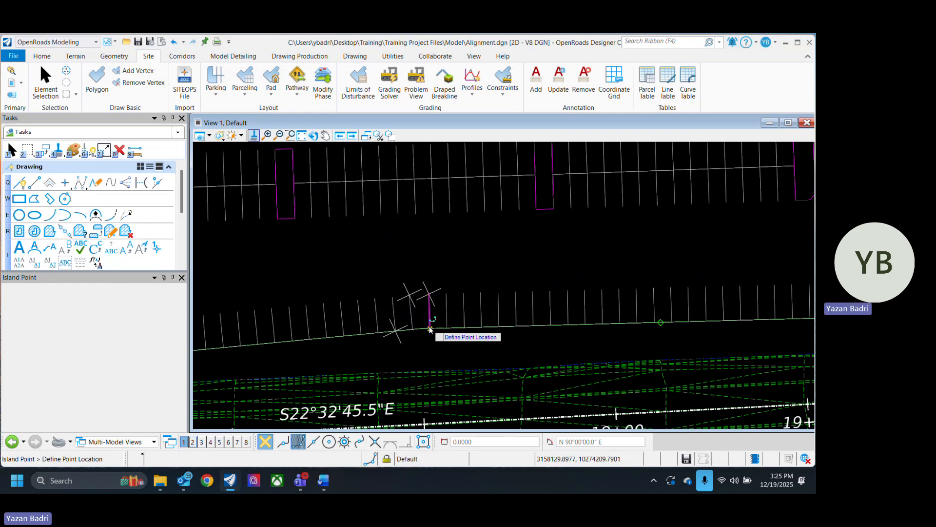
{"action": "left_click", "coordinate": [430, 329]}
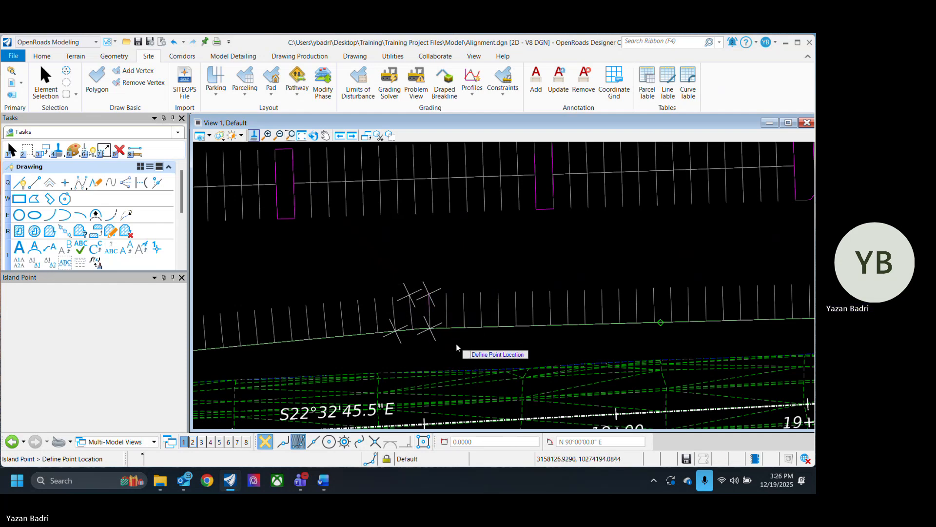
{"action": "scroll", "coordinate": [390, 317], "scroll_direction": "down", "scroll_amount": 5}
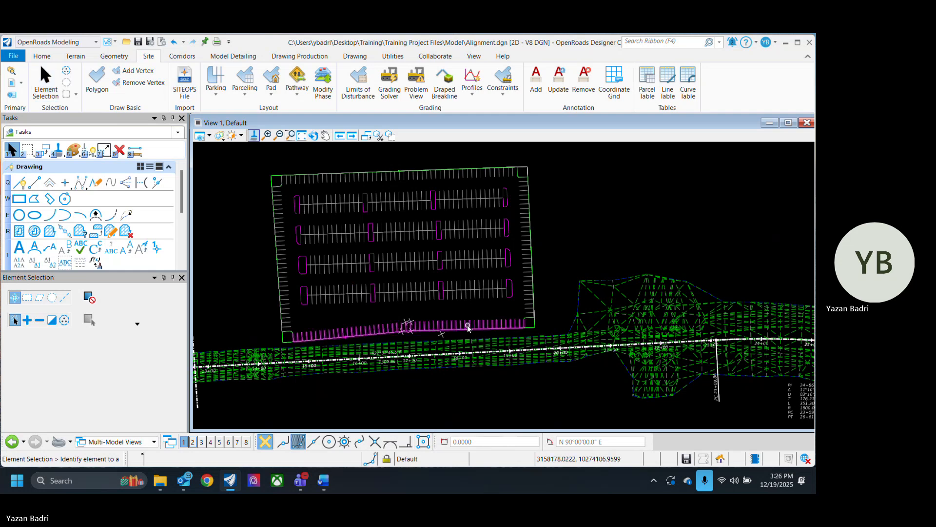
Step: Delete the entire parking lot together with its island points
{"action": "left_click_drag", "start_coordinate": [532, 154], "coordinate": [271, 320]}
{"action": "key", "text": "Delete"}
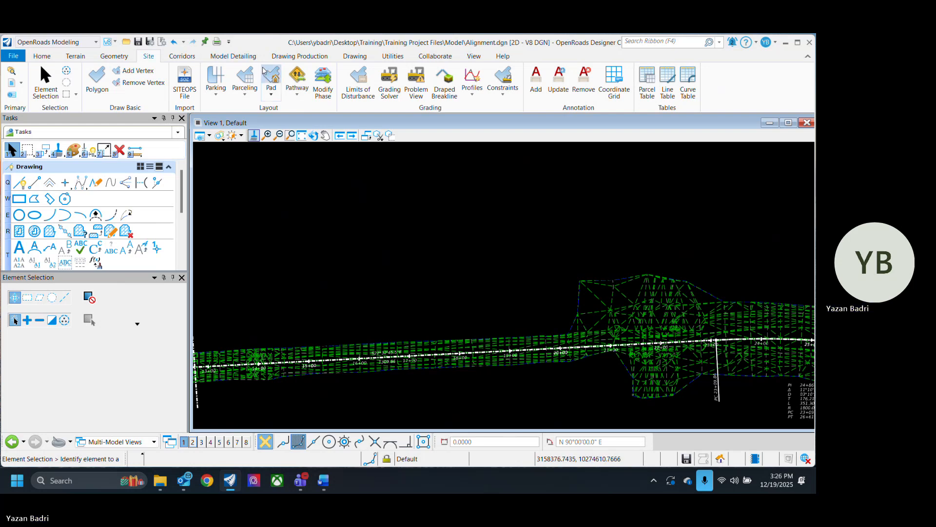
{"action": "left_click", "coordinate": [182, 57]}
{"action": "left_click", "coordinate": [278, 135]}
{"action": "left_click", "coordinate": [447, 317]}
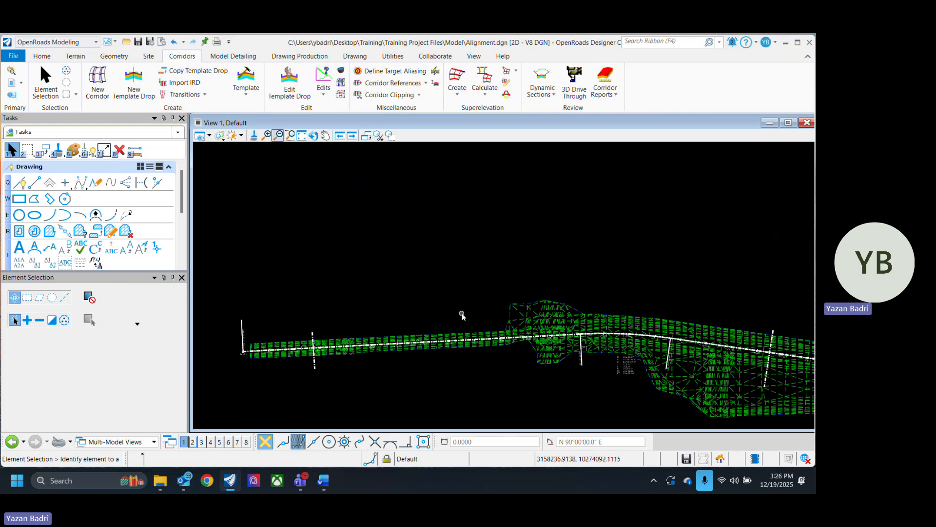
Step: Save the alignment file and open the Corridor file from the Model folder, activating its WorkSet CR332
{"action": "key", "text": "ctrl+s"}
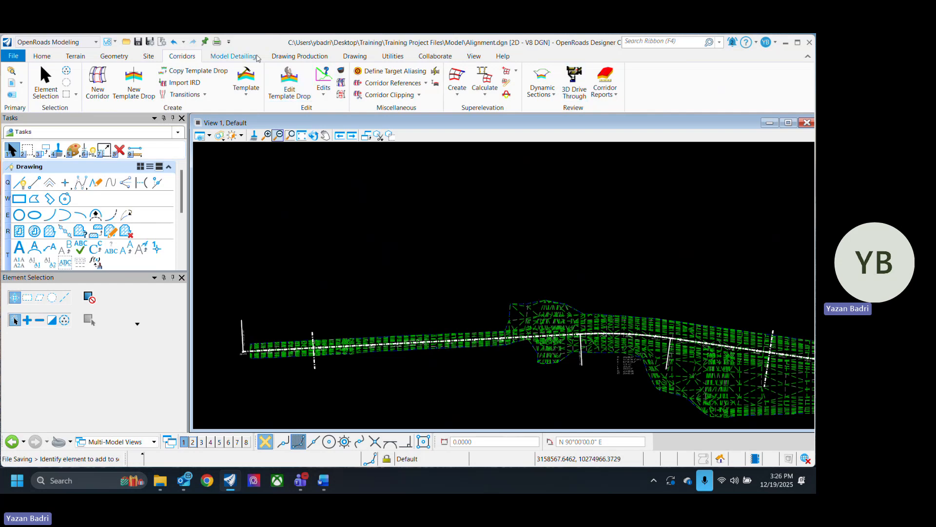
{"action": "left_click", "coordinate": [233, 56]}
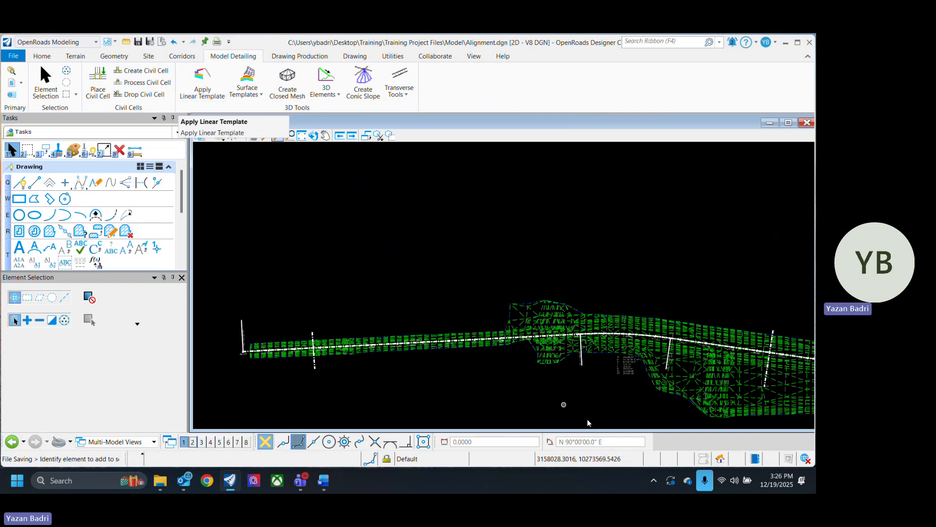
{"action": "scroll", "coordinate": [364, 332], "scroll_direction": "down", "scroll_amount": 3}
{"action": "scroll", "coordinate": [353, 310], "scroll_direction": "up", "scroll_amount": 3}
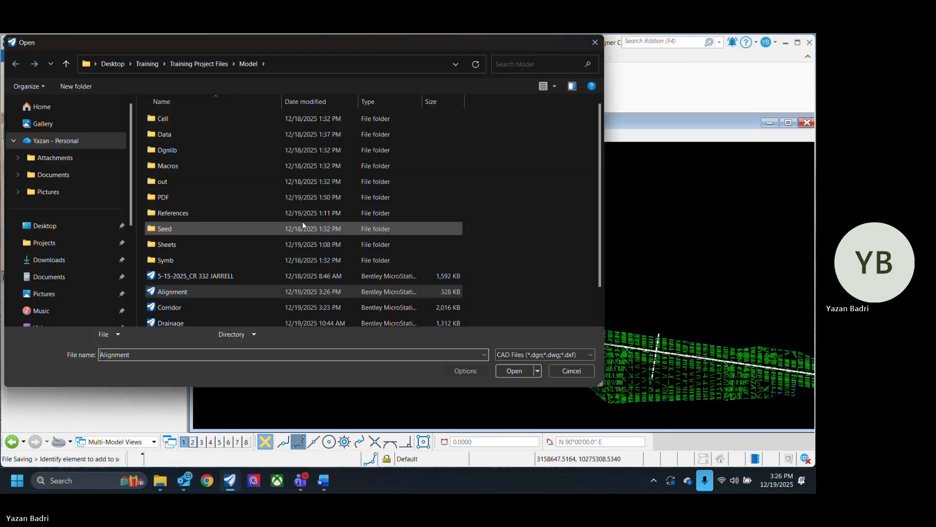
{"action": "scroll", "coordinate": [213, 300], "scroll_direction": "down", "scroll_amount": 1}
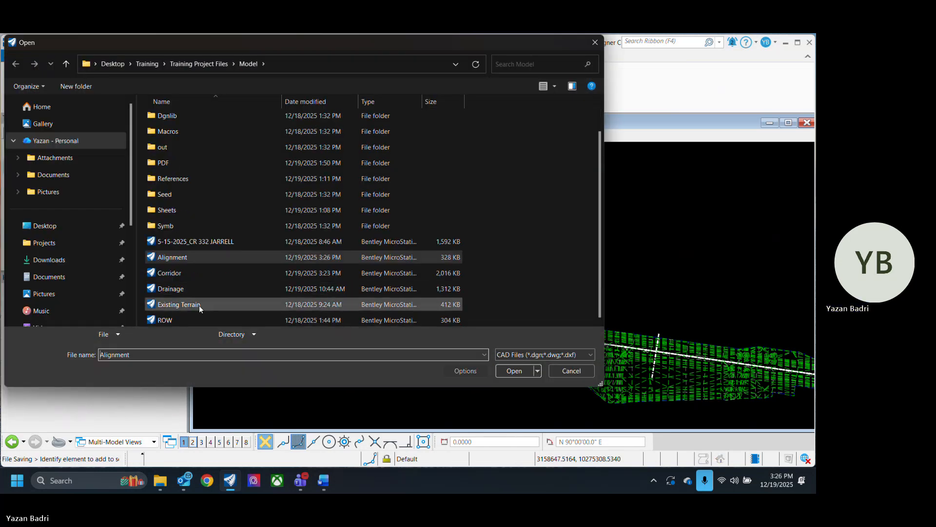
{"action": "left_click", "coordinate": [207, 273]}
{"action": "left_click", "coordinate": [501, 372]}
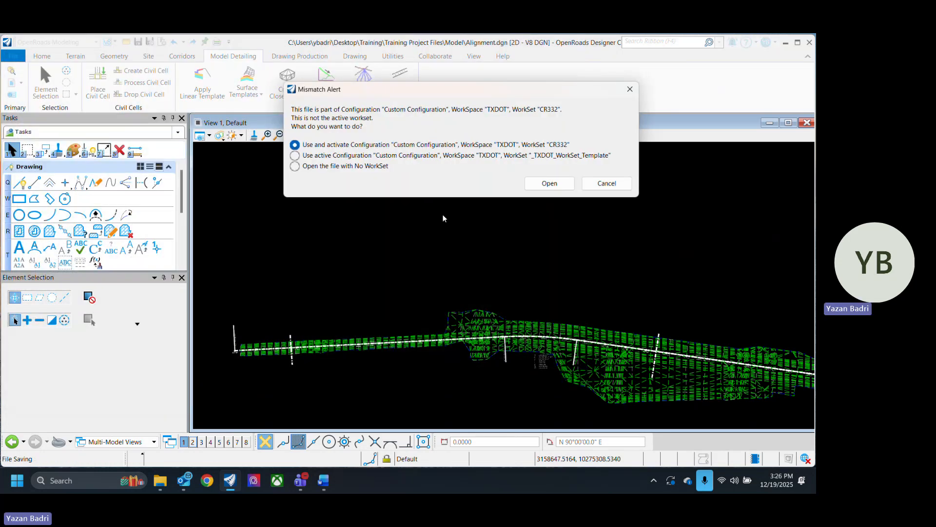
{"action": "left_click", "coordinate": [557, 185]}
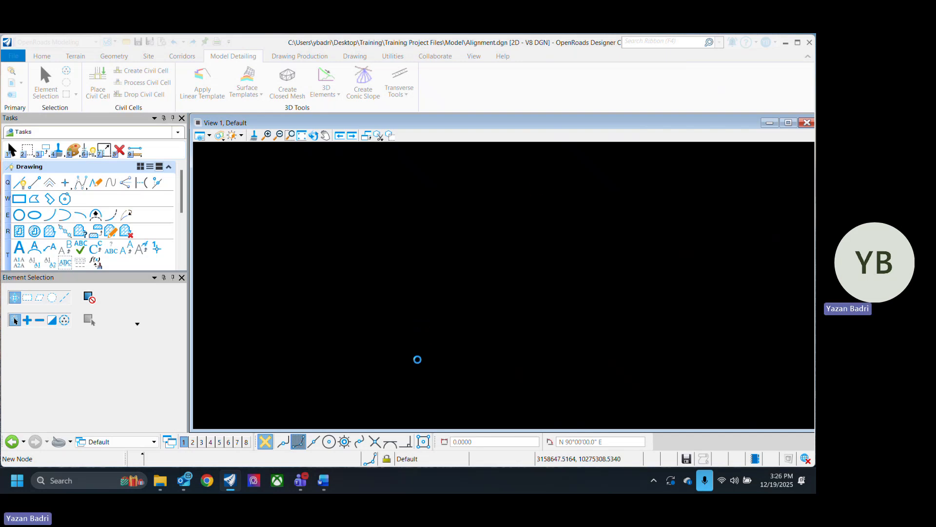
{"action": "mouse_move", "coordinate": [309, 482]}
{"action": "left_click", "coordinate": [246, 402]}
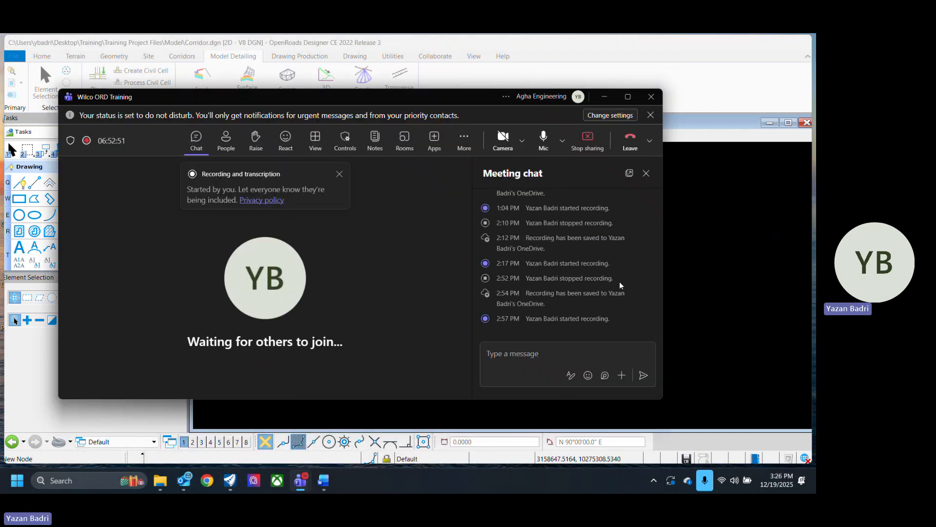
{"action": "left_click", "coordinate": [607, 97]}
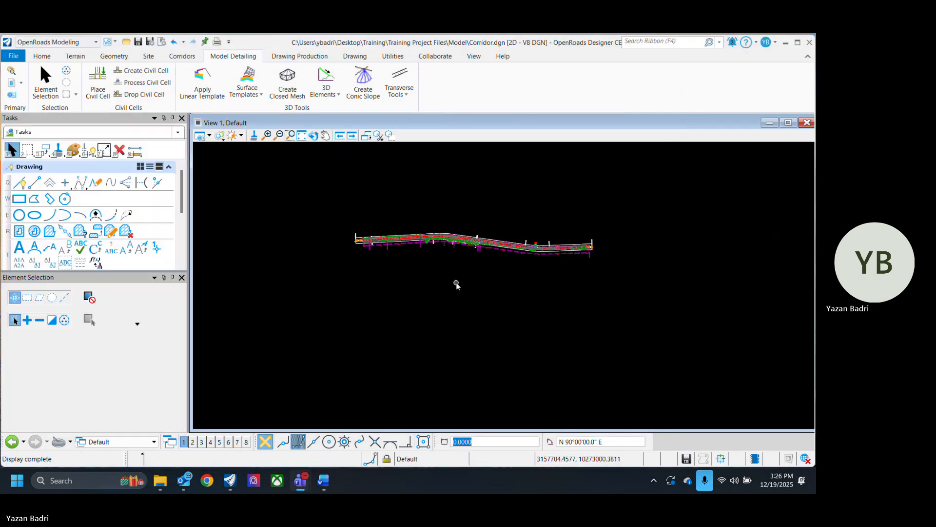
Step: Begin Apply Linear Template on the edge-of-pavement line EOP_R, along the curved return where the side road meets the main corridor
{"action": "scroll", "coordinate": [545, 255], "scroll_direction": "up", "scroll_amount": 10}
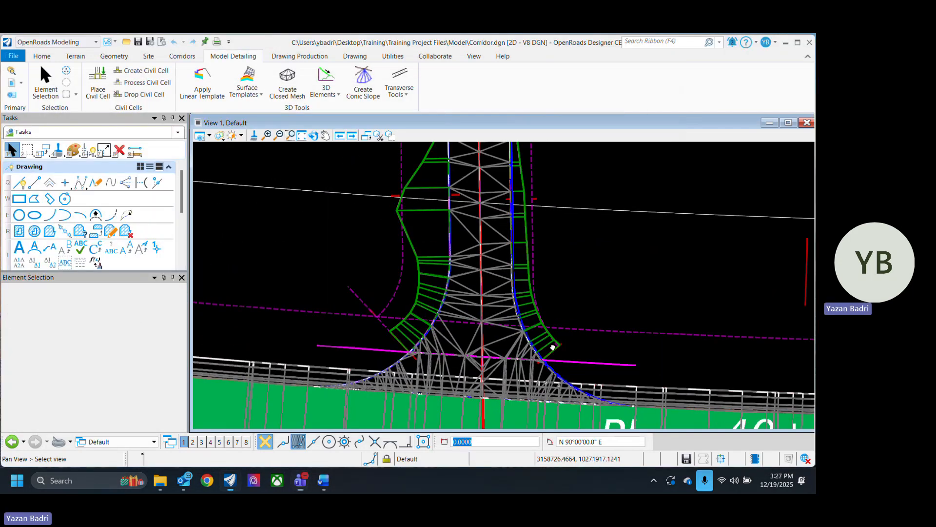
{"action": "middle_click_drag", "start_coordinate": [553, 345], "coordinate": [475, 306]}
{"action": "scroll", "coordinate": [458, 305], "scroll_direction": "down", "scroll_amount": 3}
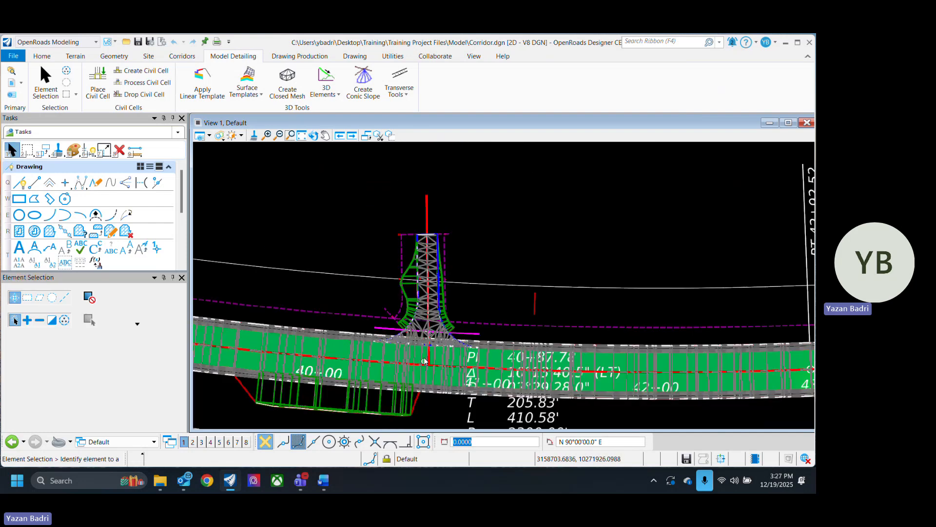
{"action": "scroll", "coordinate": [420, 322], "scroll_direction": "up", "scroll_amount": 3}
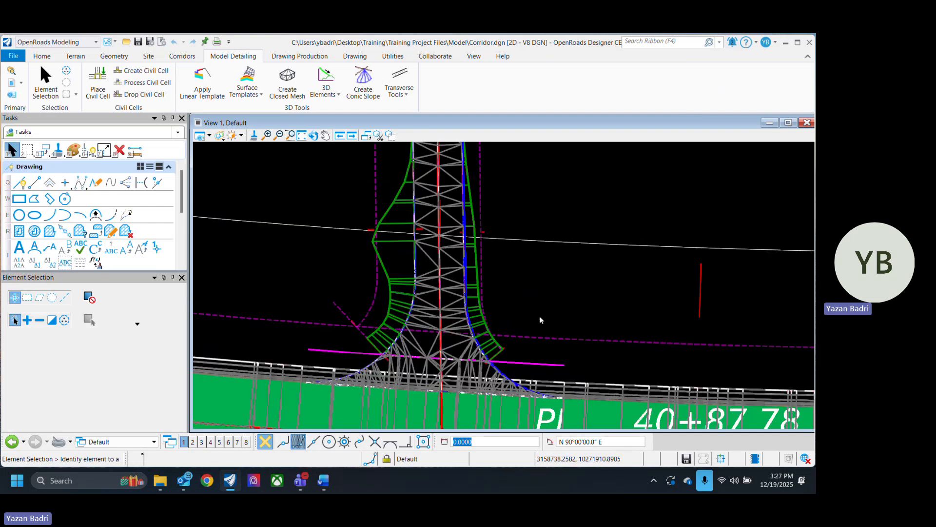
{"action": "left_click", "coordinate": [211, 78]}
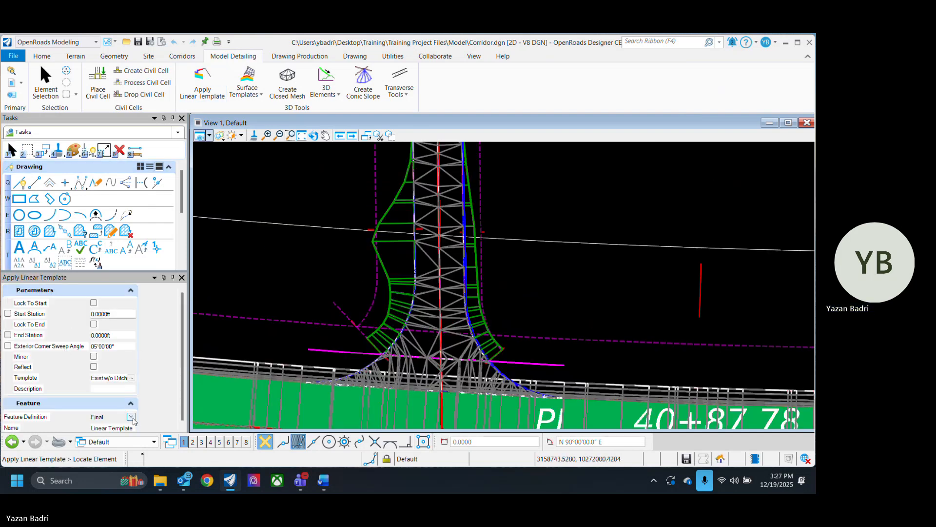
{"action": "scroll", "coordinate": [168, 374], "scroll_direction": "down", "scroll_amount": 1}
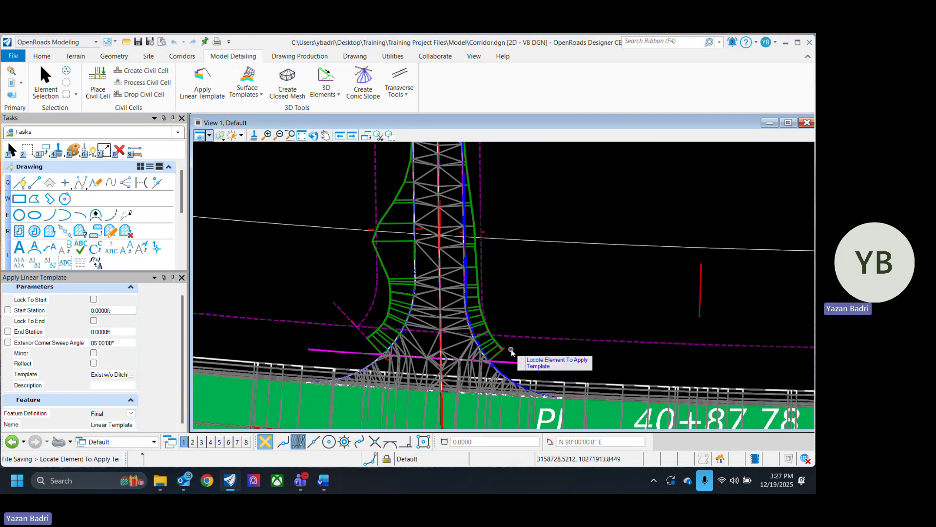
{"action": "scroll", "coordinate": [513, 358], "scroll_direction": "up", "scroll_amount": 3}
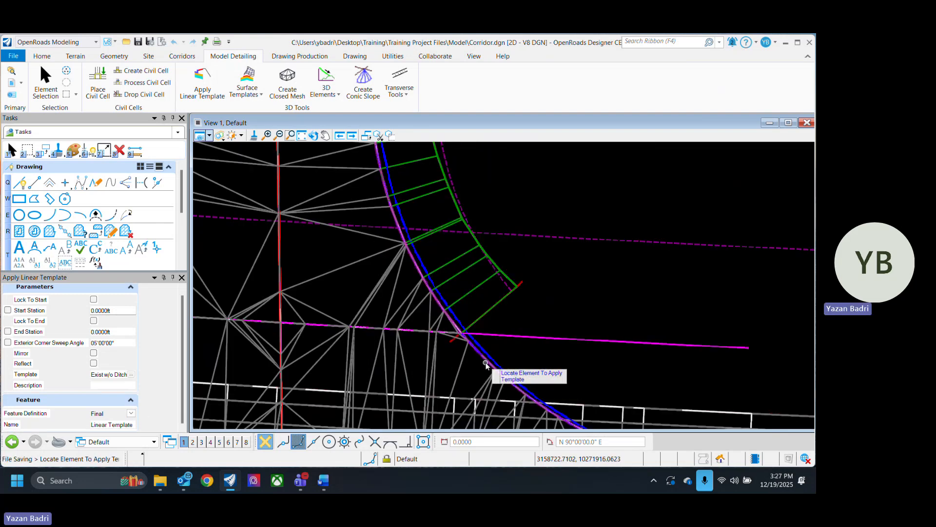
{"action": "left_click", "coordinate": [486, 362]}
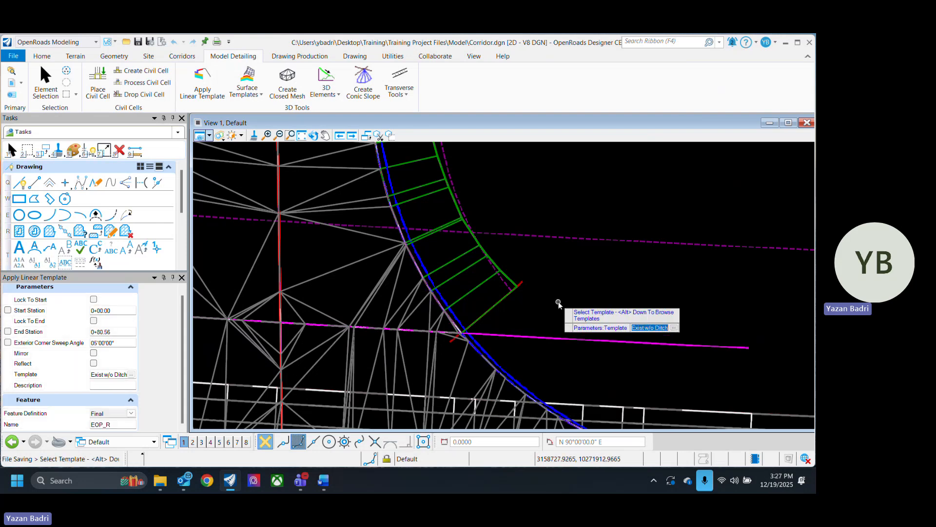
Step: Choose Mountable Concrete Curb from Bentley Examples > Components > Curbs > Mountable as the linear template
{"action": "key", "text": "alt+Down"}
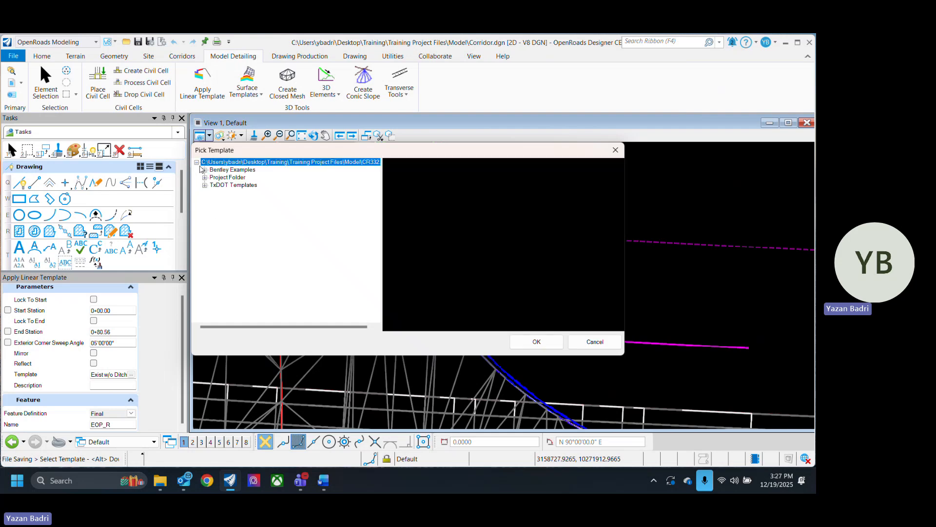
{"action": "left_click", "coordinate": [205, 170]}
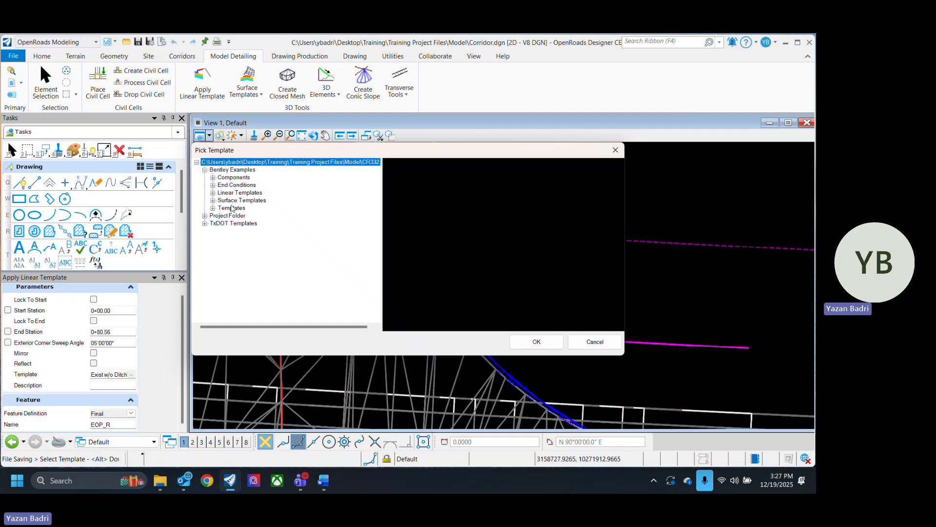
{"action": "left_click", "coordinate": [214, 178]}
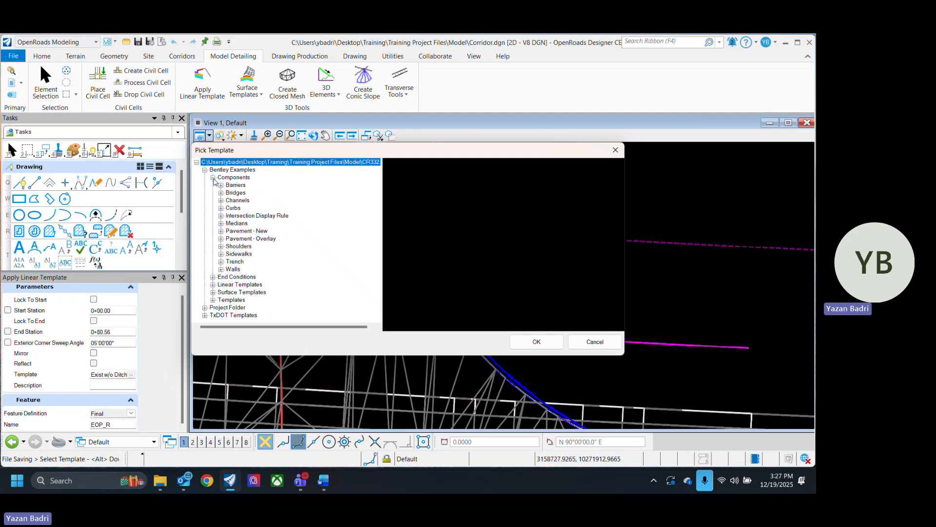
{"action": "left_click", "coordinate": [221, 208]}
{"action": "left_click", "coordinate": [236, 217]}
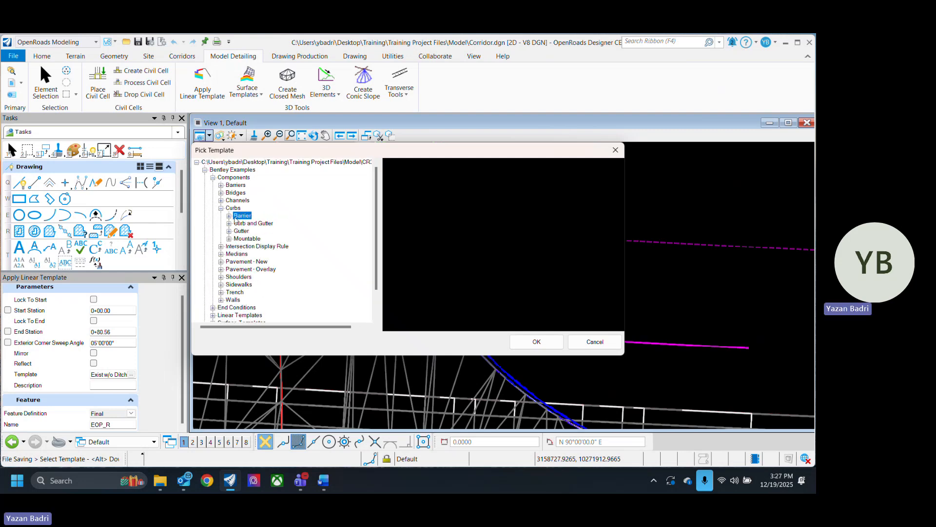
{"action": "left_click", "coordinate": [229, 223]}
{"action": "left_click", "coordinate": [249, 231]}
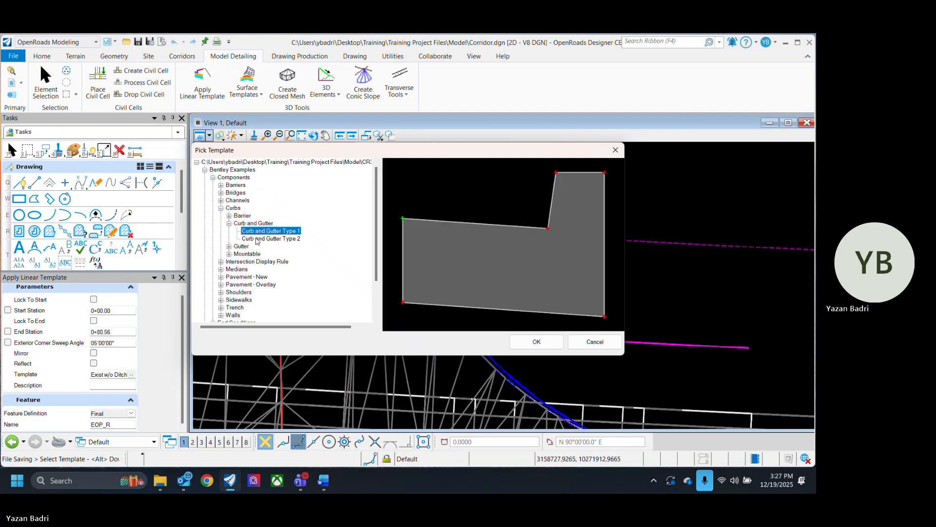
{"action": "left_click", "coordinate": [258, 238]}
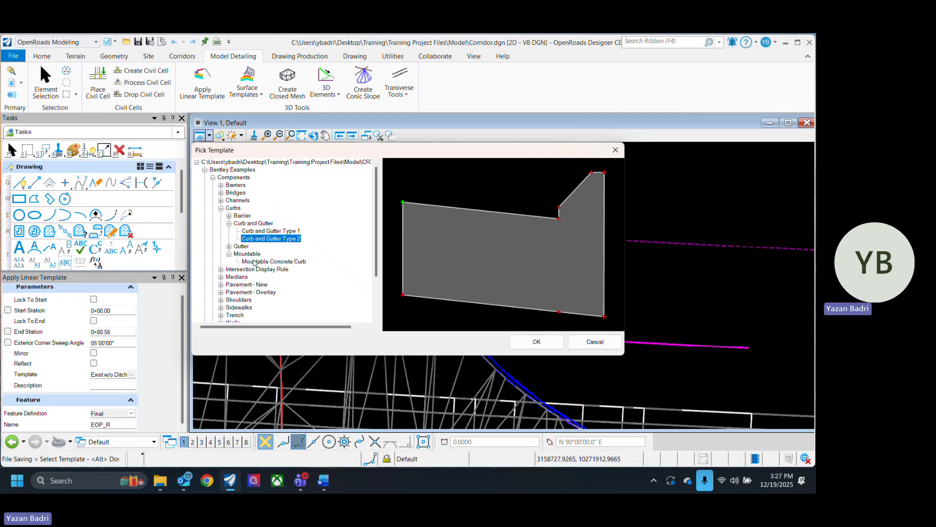
{"action": "left_click", "coordinate": [229, 253]}
{"action": "left_click", "coordinate": [266, 261]}
{"action": "left_click", "coordinate": [526, 342]}
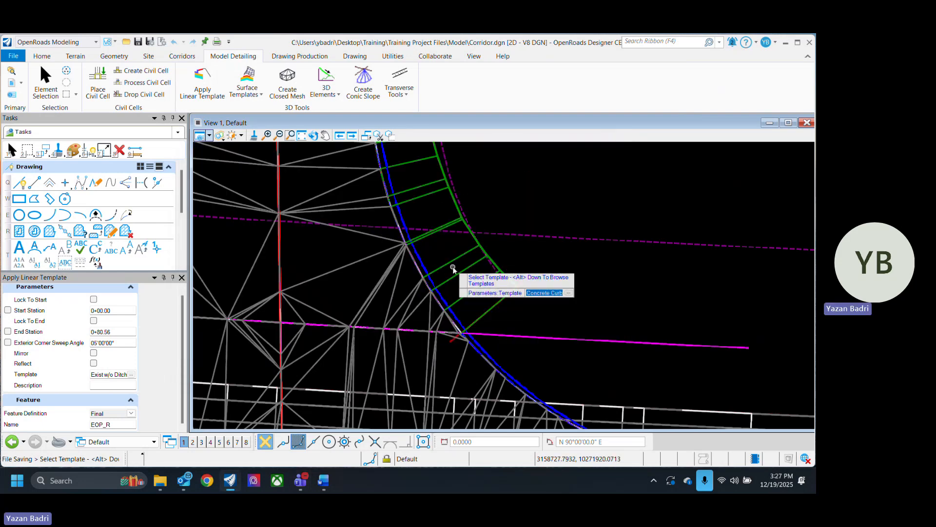
Step: Apply the curb template from station 0+00.00 to 0+33.59, reflected to the pavement side of the edge, with a blank description
{"action": "left_click", "coordinate": [531, 314]}
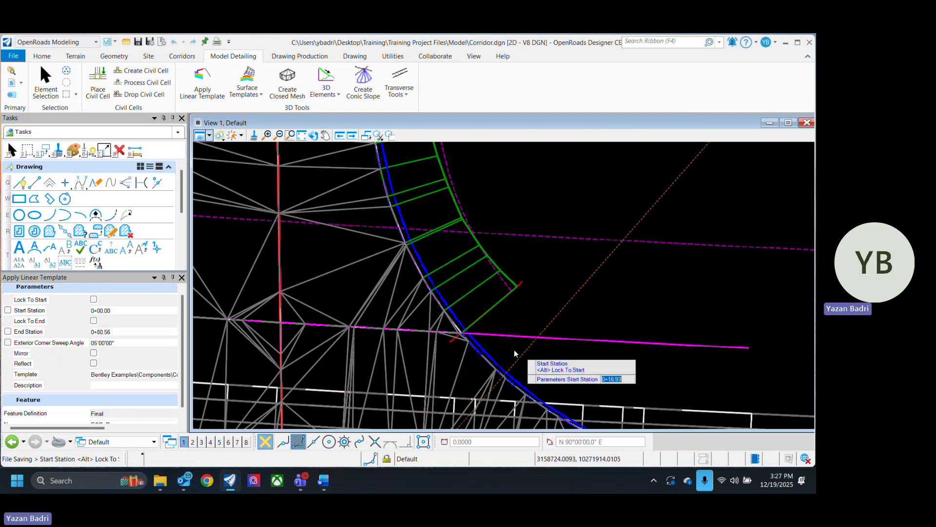
{"action": "scroll", "coordinate": [498, 348], "scroll_direction": "down", "scroll_amount": 3}
{"action": "left_click", "coordinate": [630, 344]}
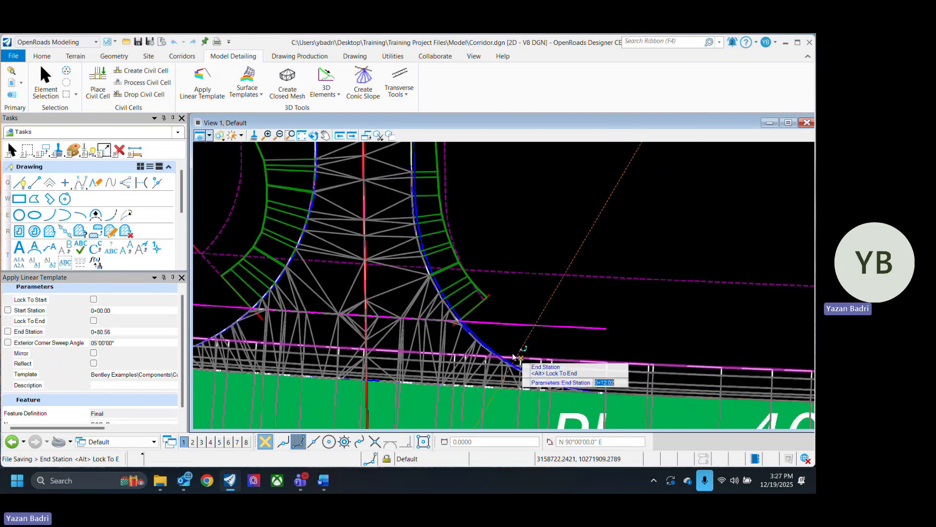
{"action": "scroll", "coordinate": [515, 339], "scroll_direction": "down", "scroll_amount": 1}
{"action": "mouse_move", "coordinate": [507, 231]}
{"action": "middle_mouse_down"}
{"action": "mouse_move", "coordinate": [502, 358]}
{"action": "mouse_move", "coordinate": [503, 288]}
{"action": "middle_mouse_up"}
{"action": "left_click", "coordinate": [514, 364]}
{"action": "scroll", "coordinate": [497, 303], "scroll_direction": "up", "scroll_amount": 3}
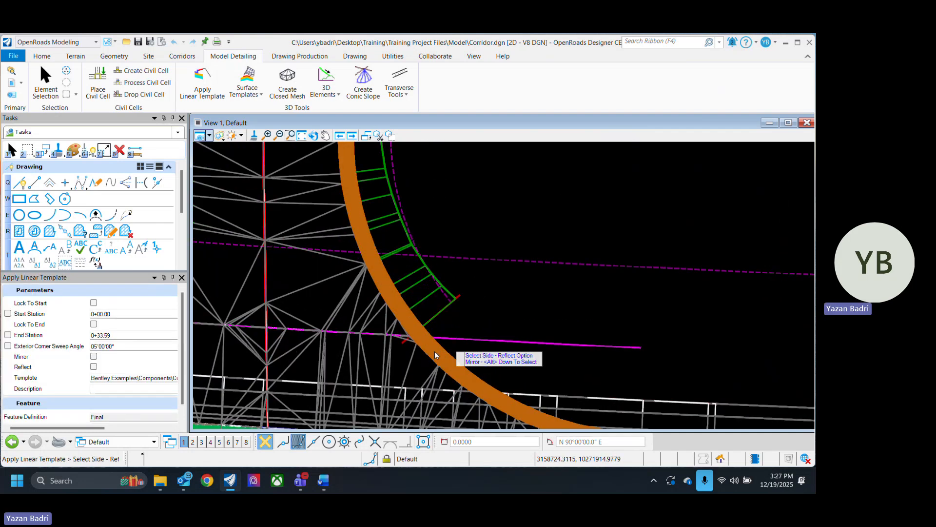
{"action": "left_click", "coordinate": [394, 368]}
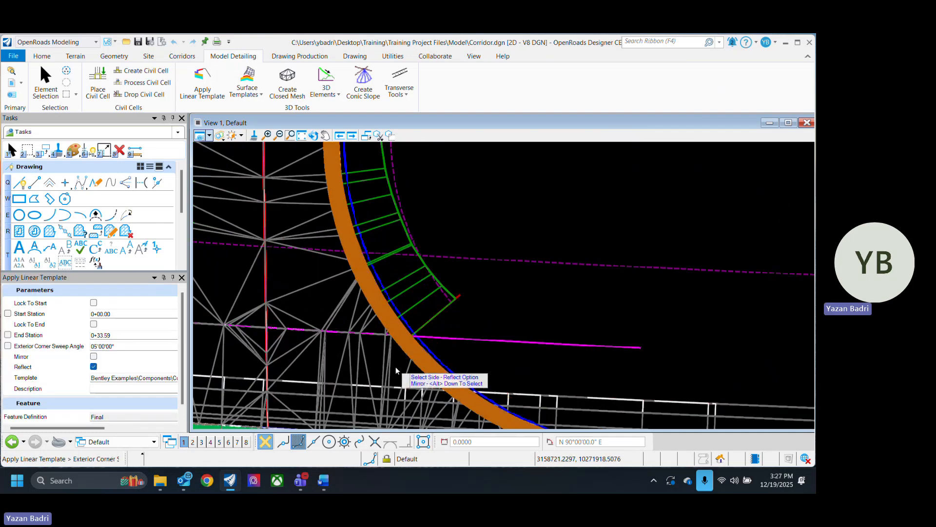
{"action": "left_click", "coordinate": [487, 325]}
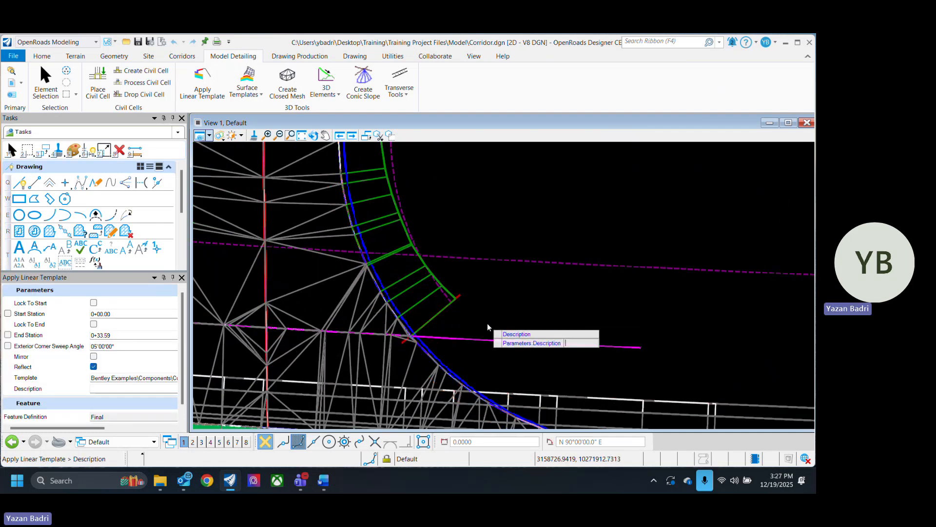
{"action": "left_click", "coordinate": [487, 322]}
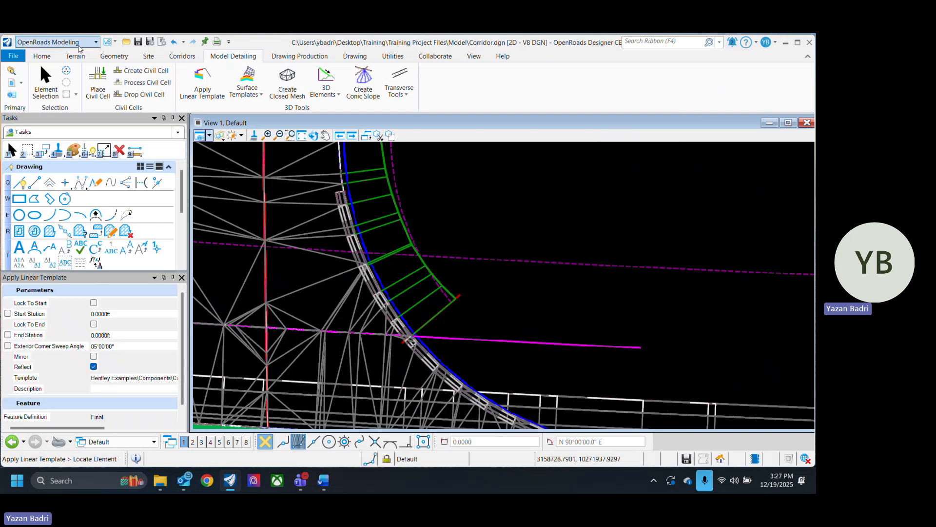
{"action": "left_click", "coordinate": [46, 81]}
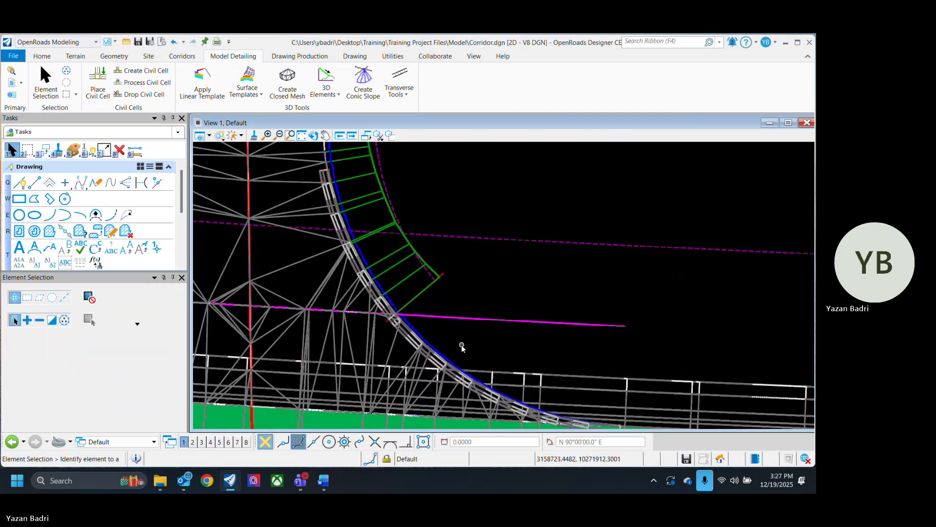
Step: Open View 2 with the Default-3D model, fit the whole model in it, and frame the new curb return
{"action": "left_click", "coordinate": [193, 441]}
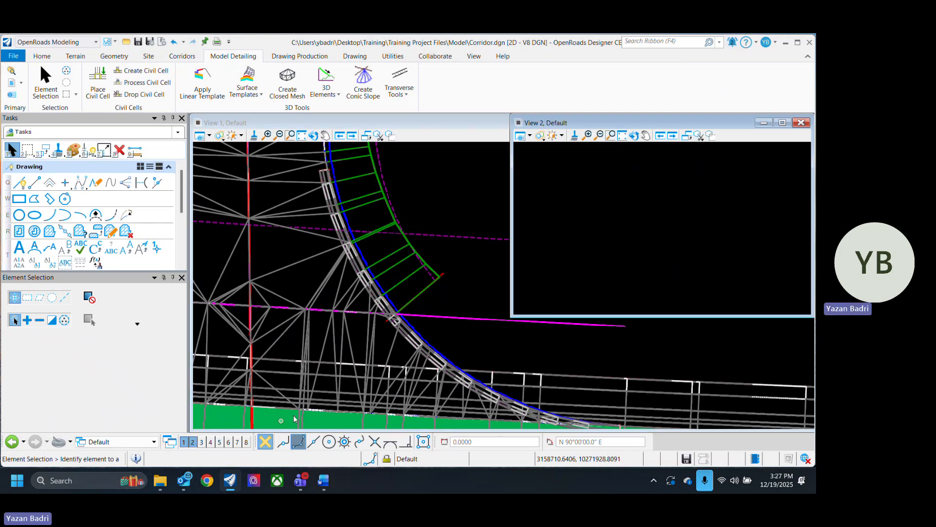
{"action": "left_click", "coordinate": [530, 136]}
{"action": "left_click", "coordinate": [604, 397]}
{"action": "left_click", "coordinate": [589, 420]}
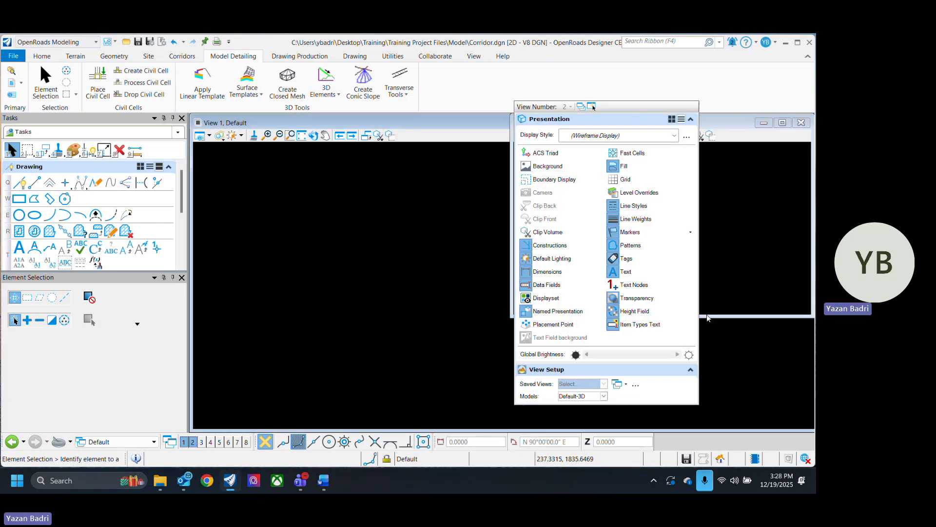
{"action": "left_click", "coordinate": [753, 219]}
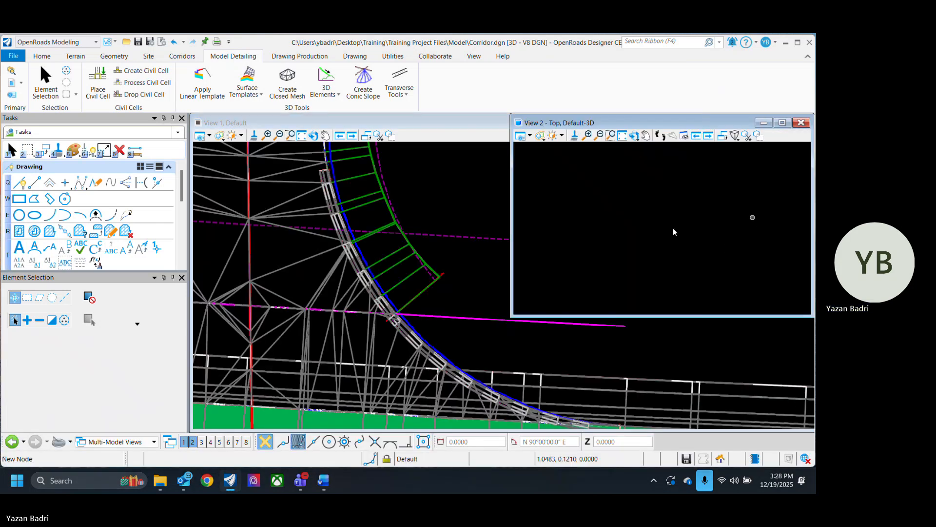
{"action": "left_click", "coordinate": [622, 135]}
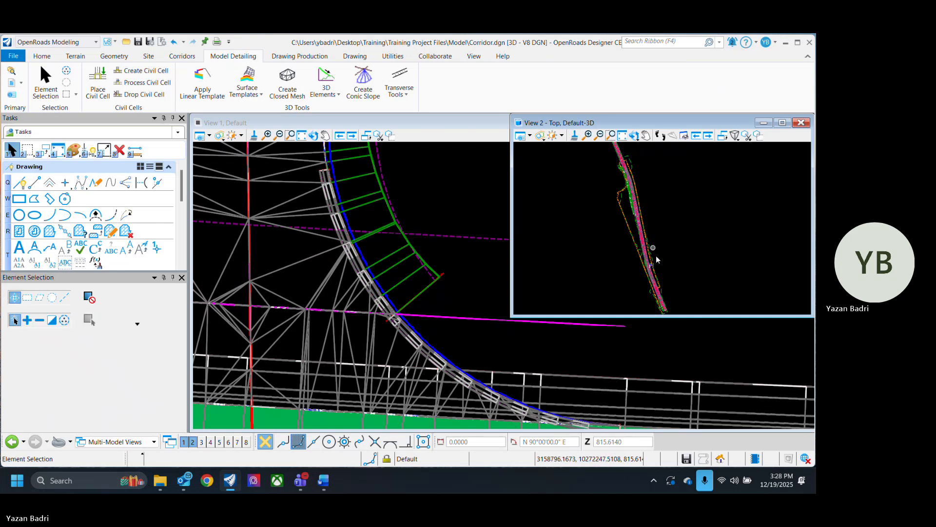
{"action": "scroll", "coordinate": [656, 260], "scroll_direction": "up", "scroll_amount": 6}
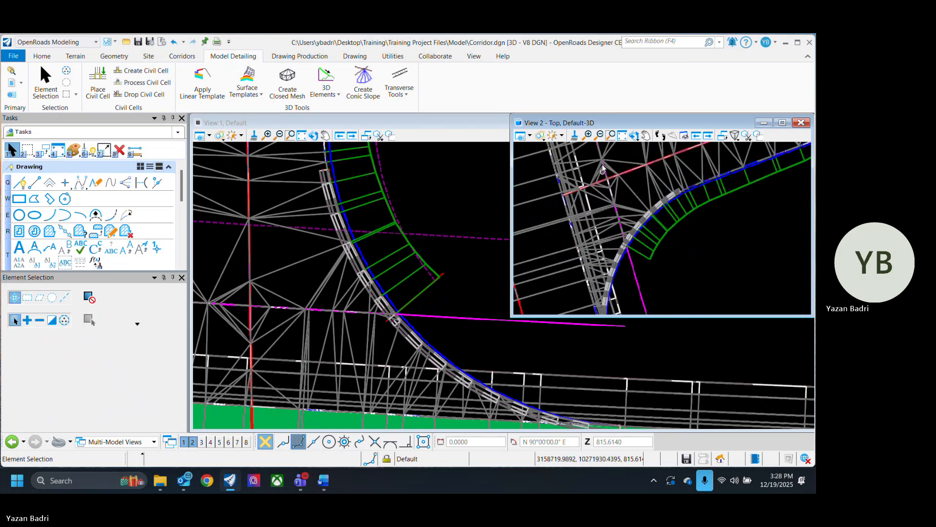
Step: Rotate View 2 dynamically about the curb return and set its display style to Smooth
{"action": "left_click", "coordinate": [634, 135]}
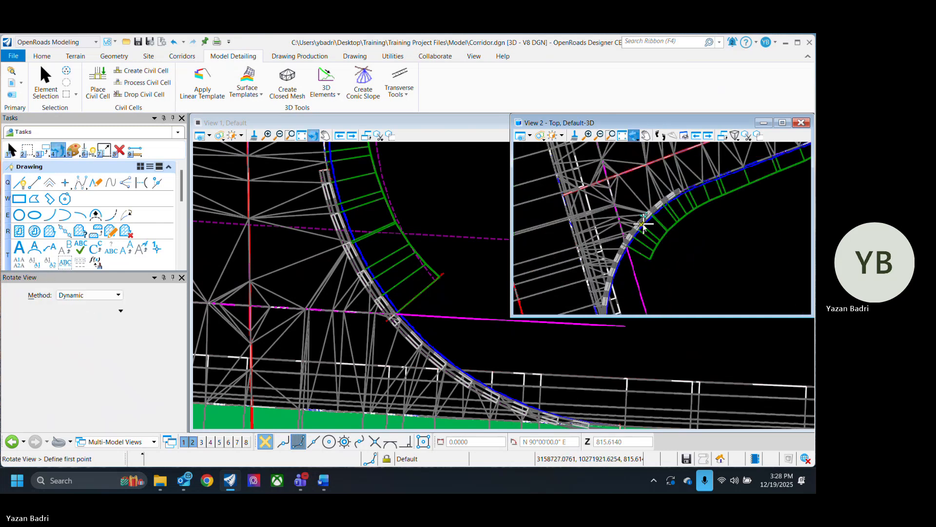
{"action": "left_click", "coordinate": [642, 224]}
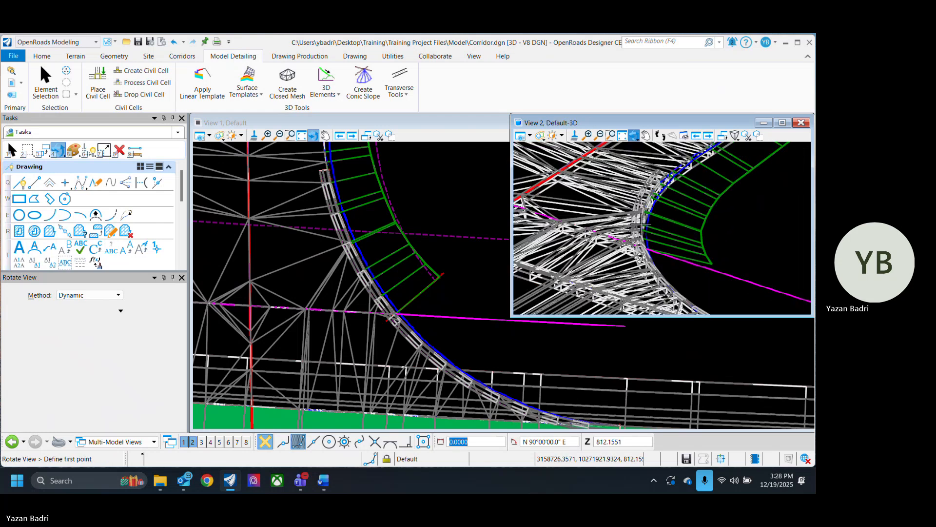
{"action": "left_click", "coordinate": [641, 224]}
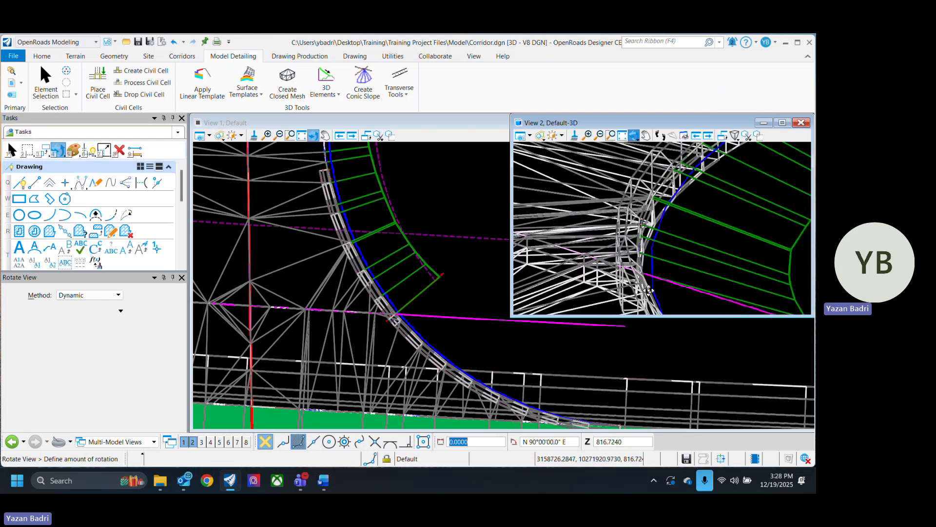
{"action": "left_click", "coordinate": [603, 279]}
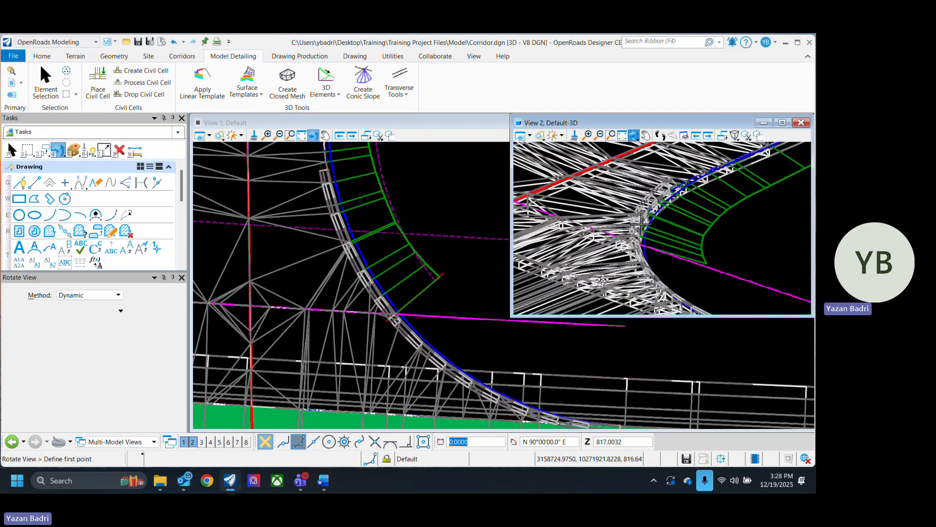
{"action": "left_click", "coordinate": [541, 135]}
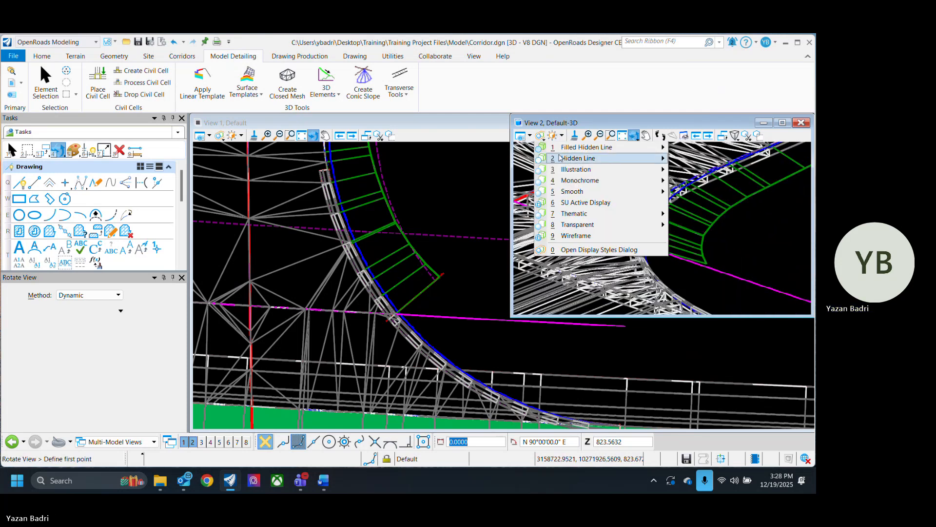
{"action": "mouse_move", "coordinate": [576, 191]}
{"action": "left_click", "coordinate": [689, 201]}
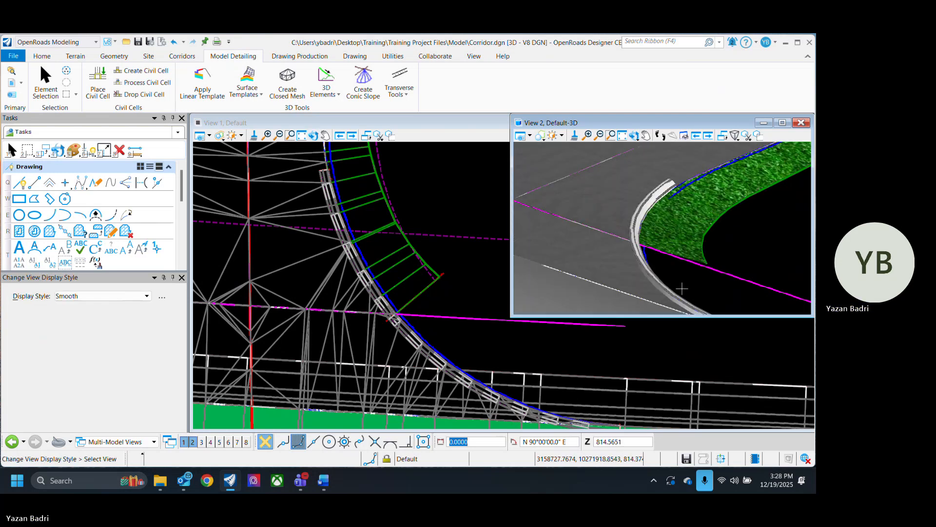
Step: Rotate the shaded 3D view to a low angle to examine the curb's shape and its end at the pavement
{"action": "left_click", "coordinate": [633, 135]}
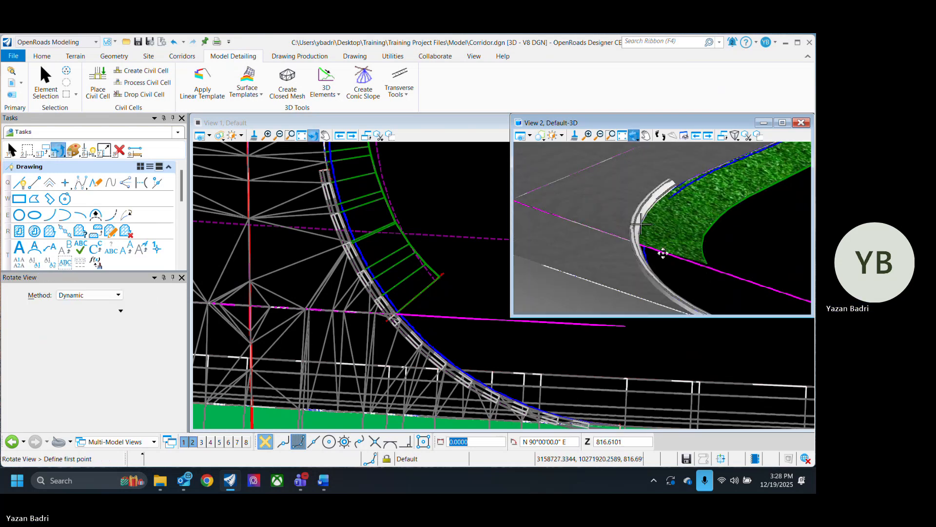
{"action": "left_click", "coordinate": [633, 267]}
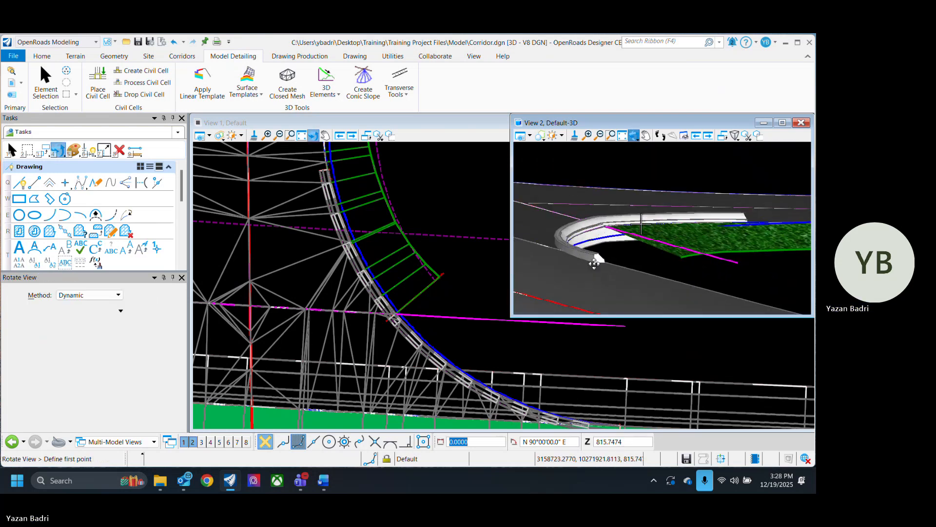
{"action": "left_click", "coordinate": [596, 265]}
{"action": "right_click", "coordinate": [624, 267]}
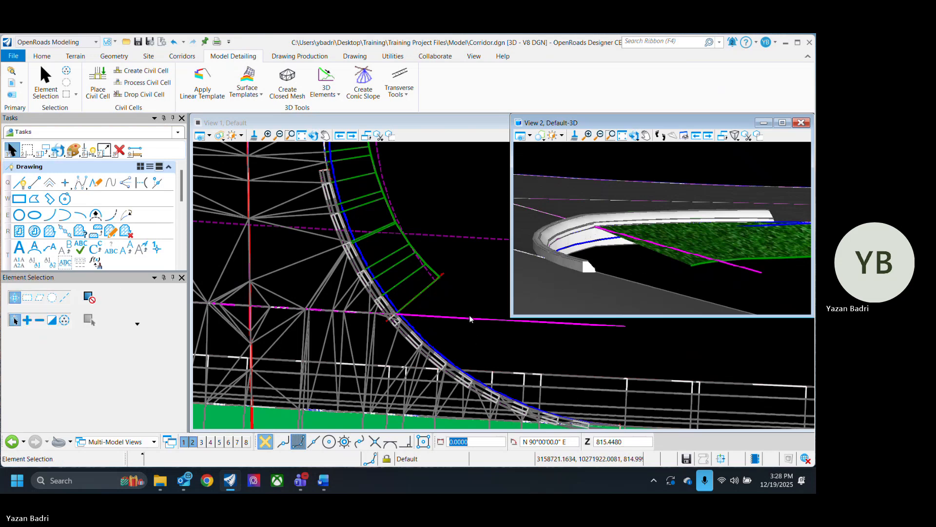
Step: Turn off the Reflect property of the curb linear template on the side-road return, check it in 3D, and save the file settings
{"action": "left_click", "coordinate": [434, 375]}
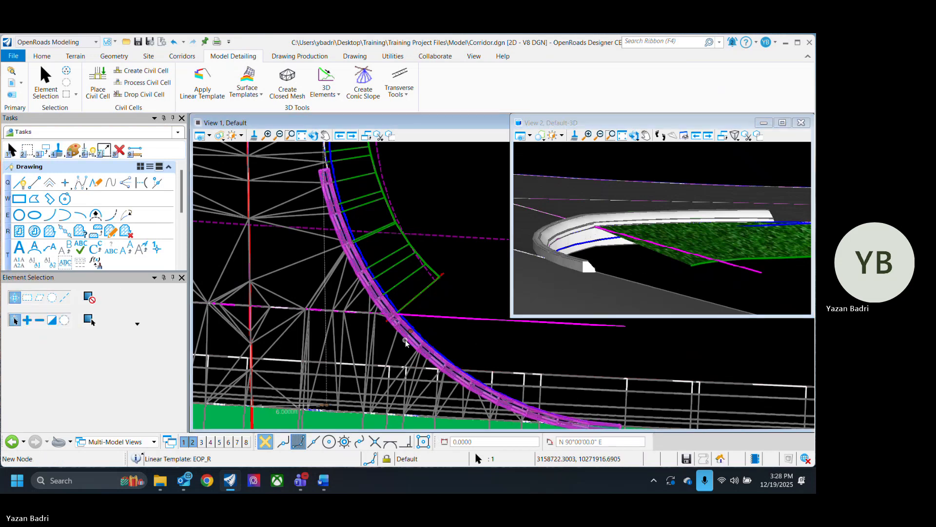
{"action": "scroll", "coordinate": [405, 341], "scroll_direction": "down", "scroll_amount": 3}
{"action": "scroll", "coordinate": [431, 339], "scroll_direction": "up", "scroll_amount": 3}
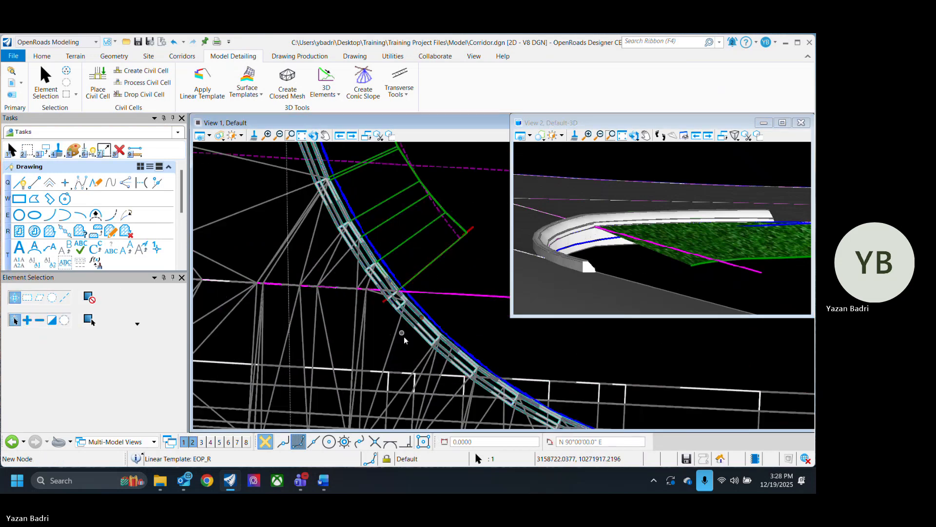
{"action": "left_click", "coordinate": [418, 336]}
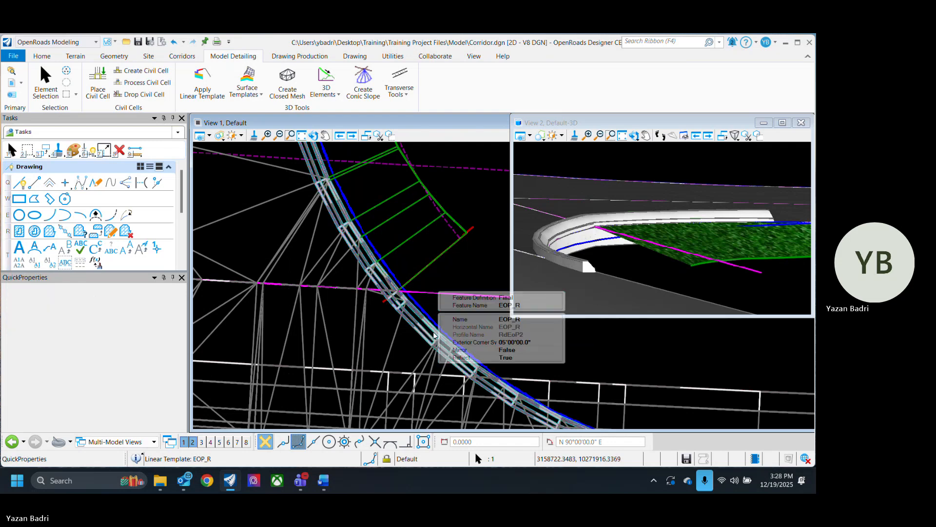
{"action": "left_click", "coordinate": [531, 350]}
{"action": "left_click", "coordinate": [557, 357]}
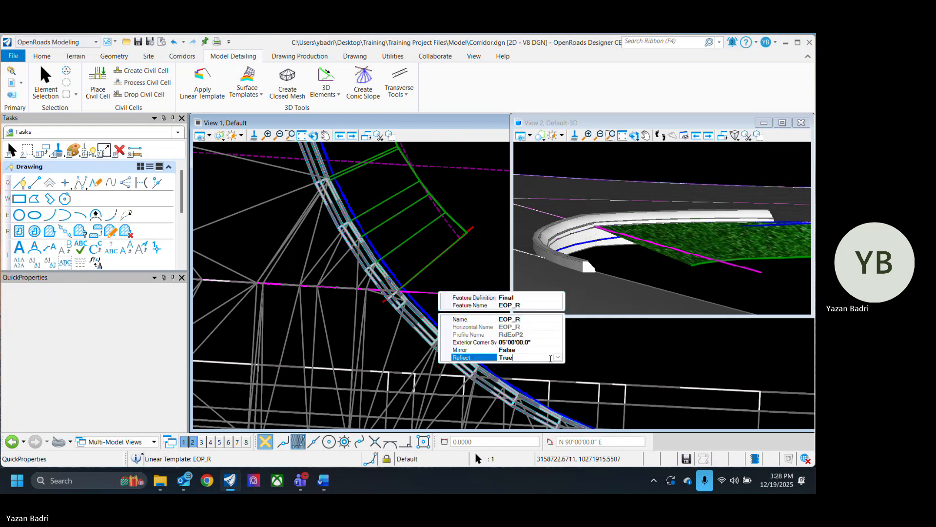
{"action": "left_click", "coordinate": [557, 359]}
{"action": "left_click", "coordinate": [530, 372]}
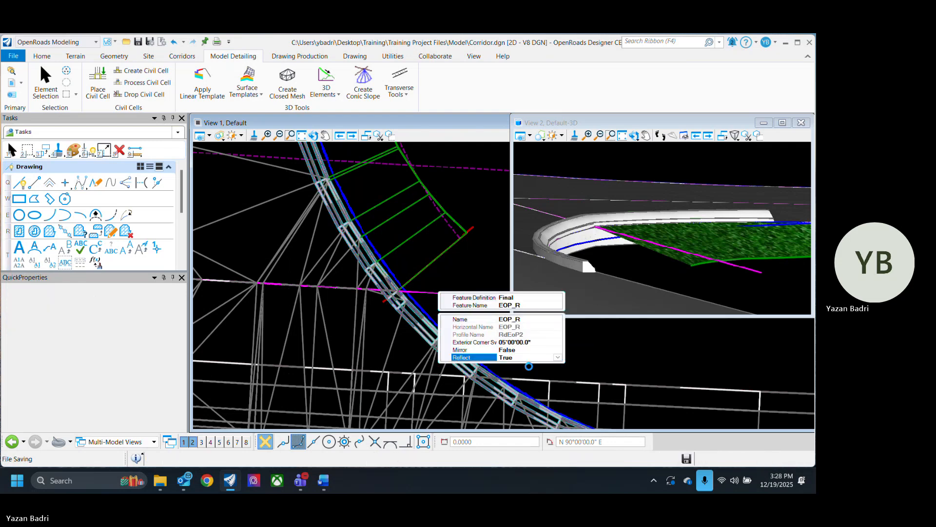
{"action": "key", "text": "Escape"}
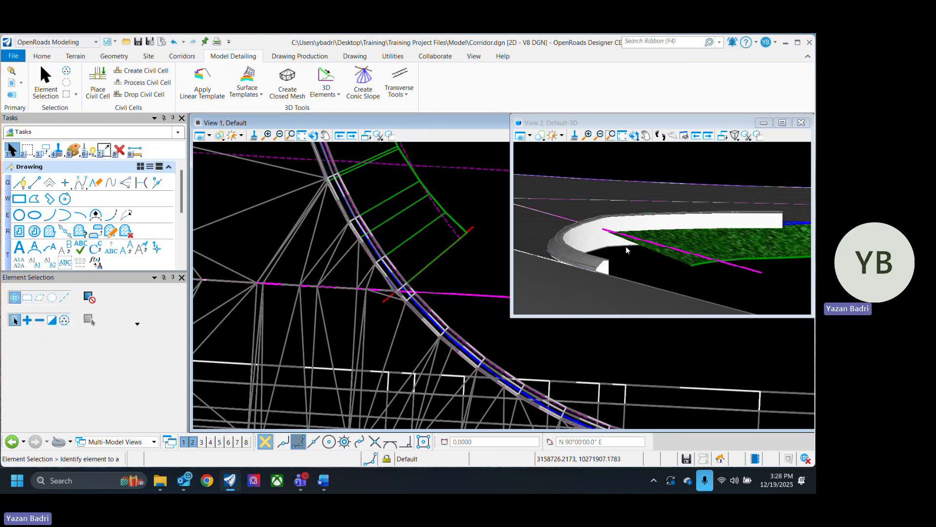
{"action": "middle_click_drag", "start_coordinate": [625, 246], "coordinate": [609, 274]}
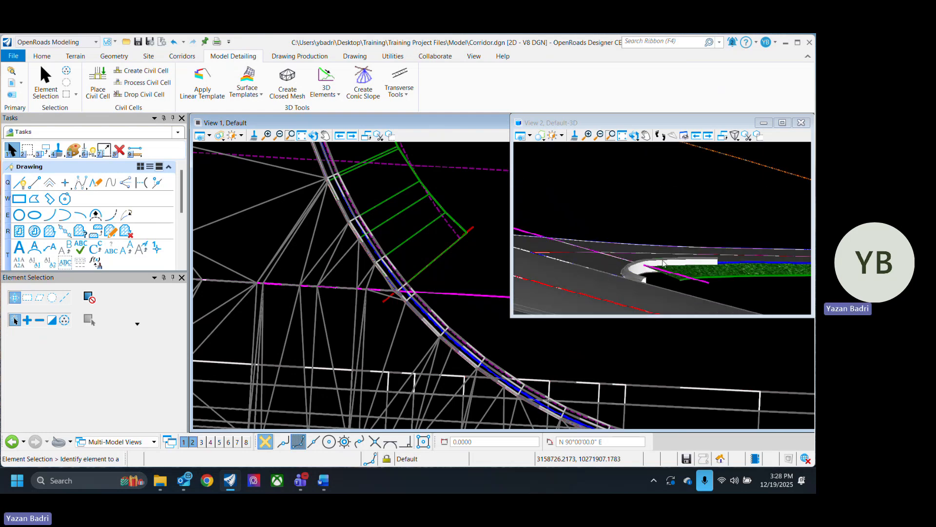
{"action": "key", "text": "ctrl+s"}
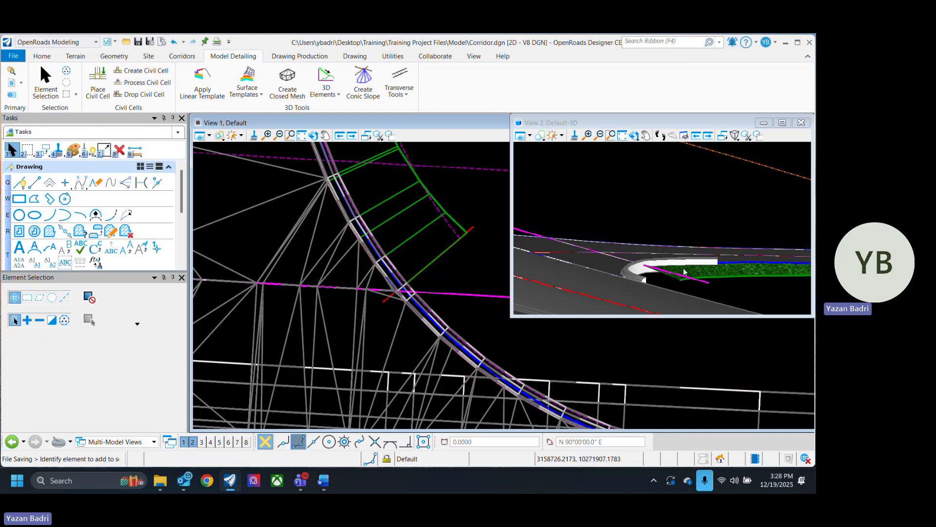
Step: Set the offset of the shoulder control line CC_Shld_Ctrl, crossing the side road at the mainline, to 0
{"action": "scroll", "coordinate": [384, 263], "scroll_direction": "down", "scroll_amount": 2}
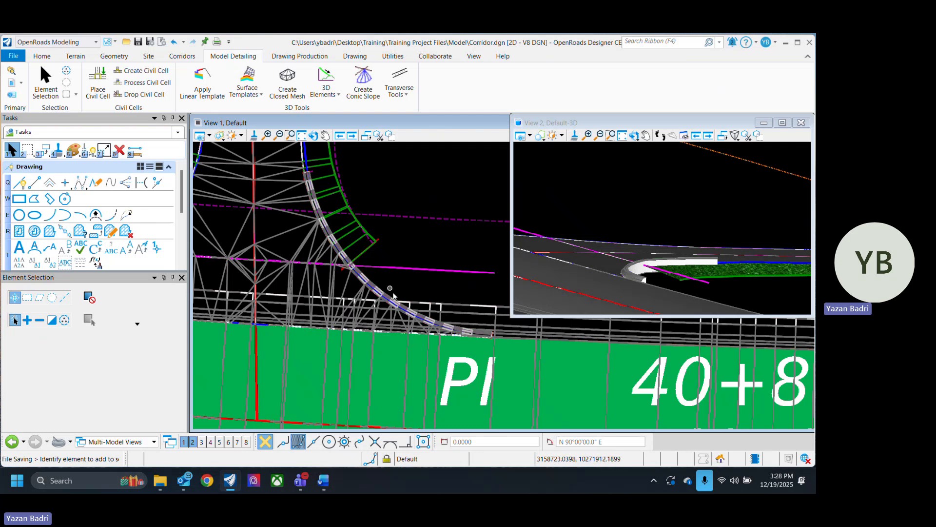
{"action": "scroll", "coordinate": [369, 271], "scroll_direction": "up", "scroll_amount": 2}
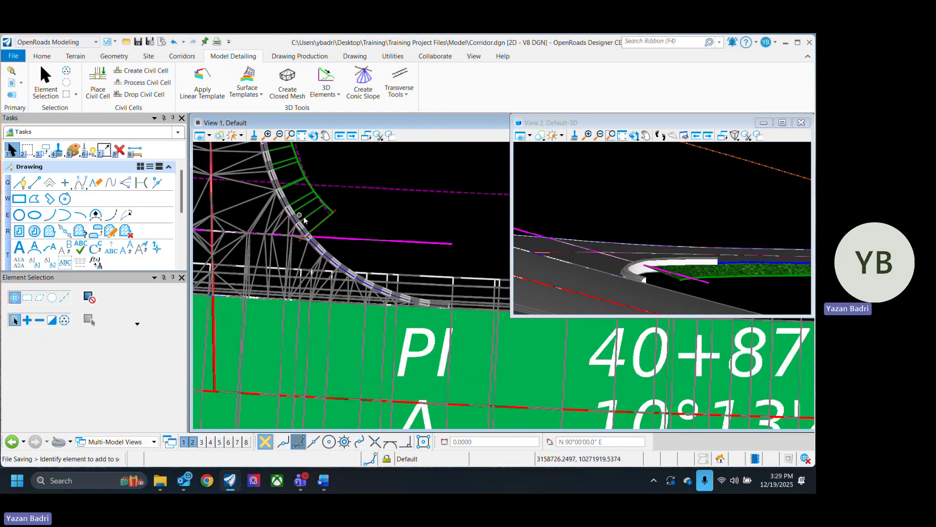
{"action": "scroll", "coordinate": [306, 217], "scroll_direction": "down", "scroll_amount": 2}
{"action": "scroll", "coordinate": [311, 220], "scroll_direction": "up", "scroll_amount": 5}
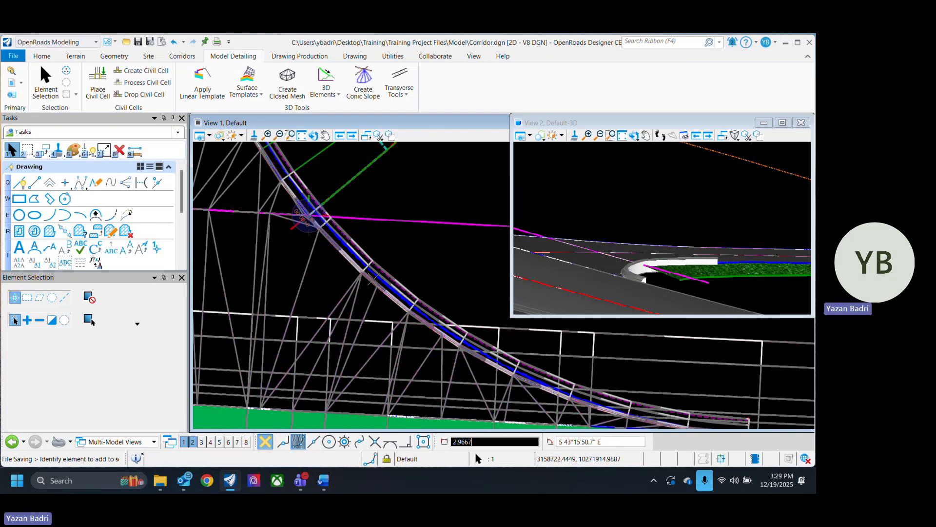
{"action": "scroll", "coordinate": [347, 268], "scroll_direction": "down", "scroll_amount": 1}
{"action": "scroll", "coordinate": [347, 267], "scroll_direction": "down", "scroll_amount": 2}
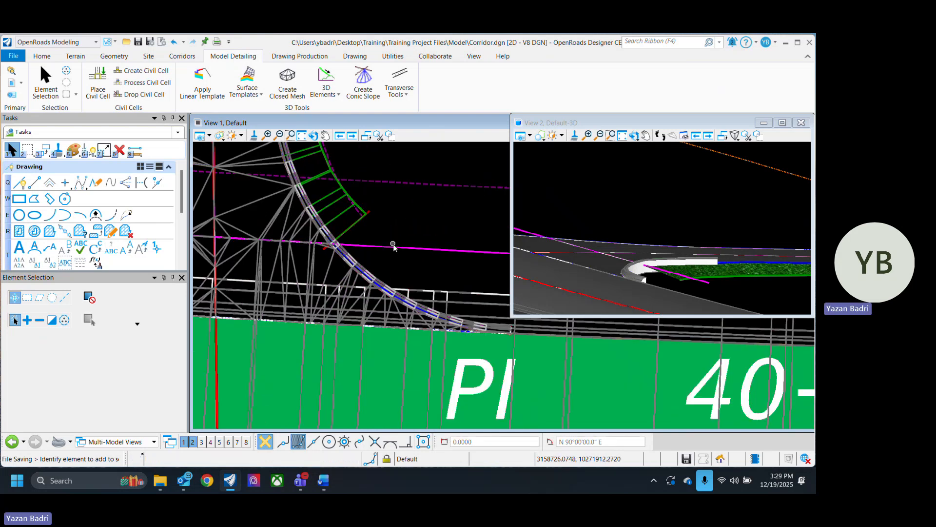
{"action": "left_click", "coordinate": [397, 249]}
{"action": "scroll", "coordinate": [430, 252], "scroll_direction": "down", "scroll_amount": 3}
{"action": "left_click", "coordinate": [317, 247]}
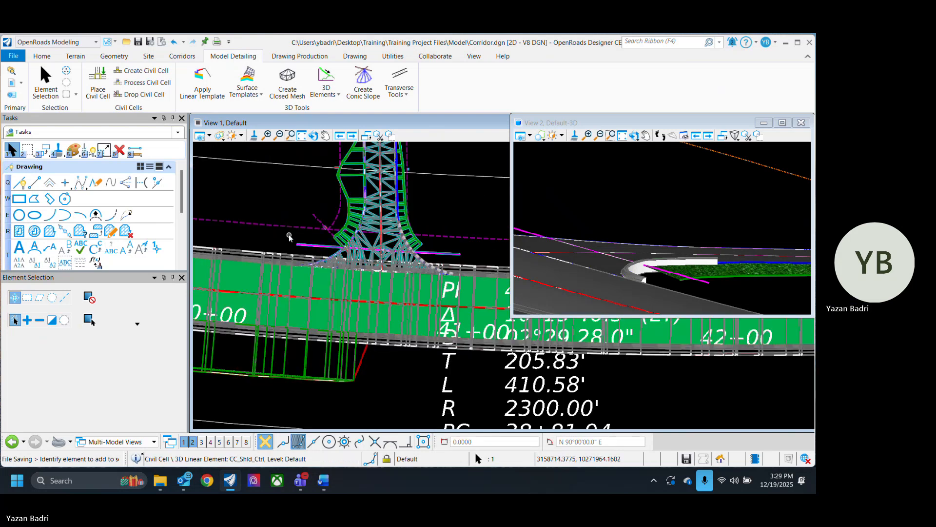
{"action": "scroll", "coordinate": [405, 253], "scroll_direction": "up", "scroll_amount": 3}
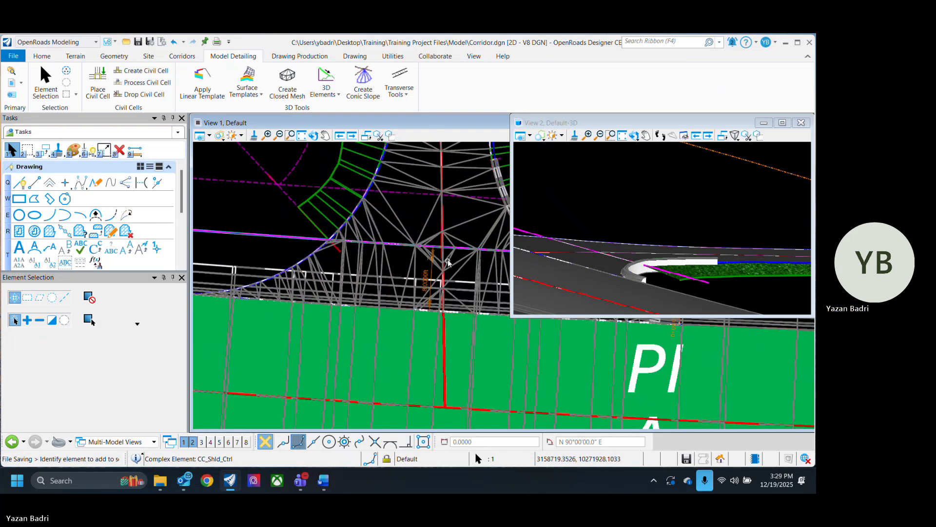
{"action": "left_click", "coordinate": [425, 275]}
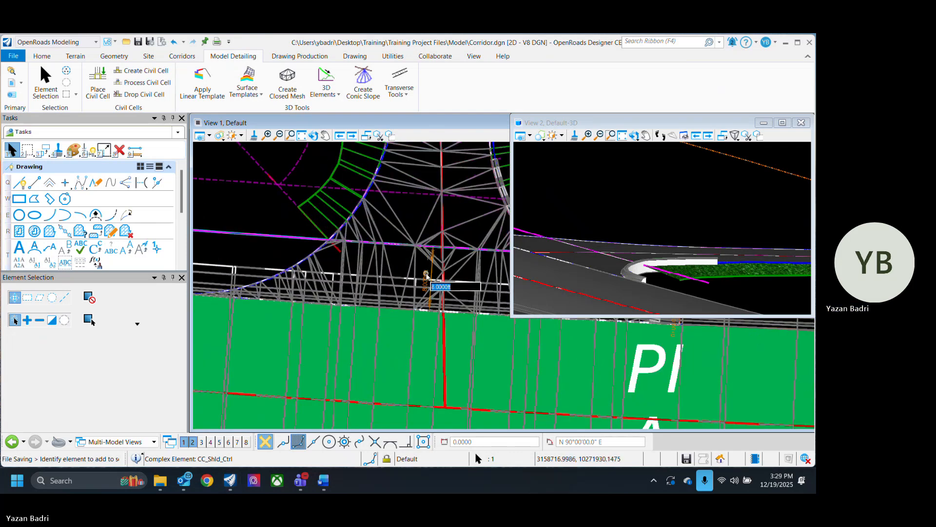
{"action": "type", "text": "0"}
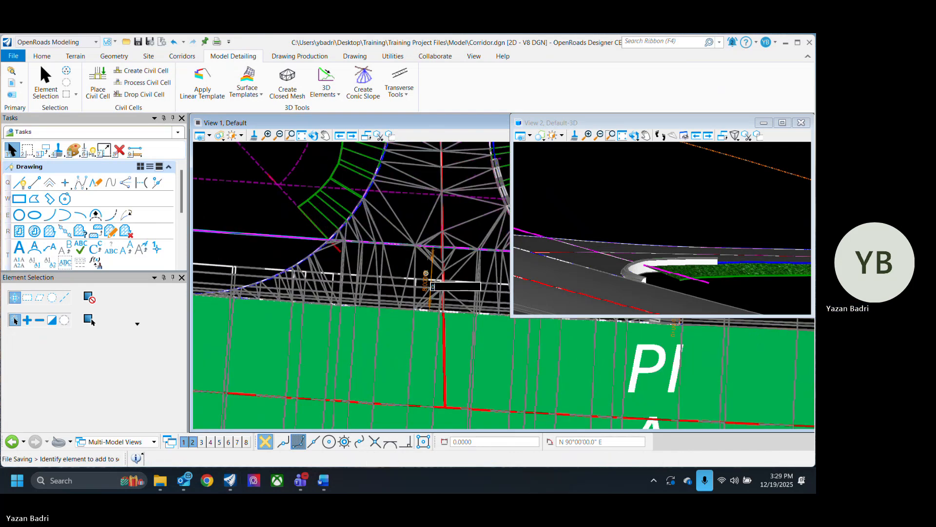
Step: Examine the updated side-road returns in plan and rotate the 3D view around the curb to inspect its tie-in with the mainline
{"action": "scroll", "coordinate": [243, 299], "scroll_direction": "down", "scroll_amount": 6}
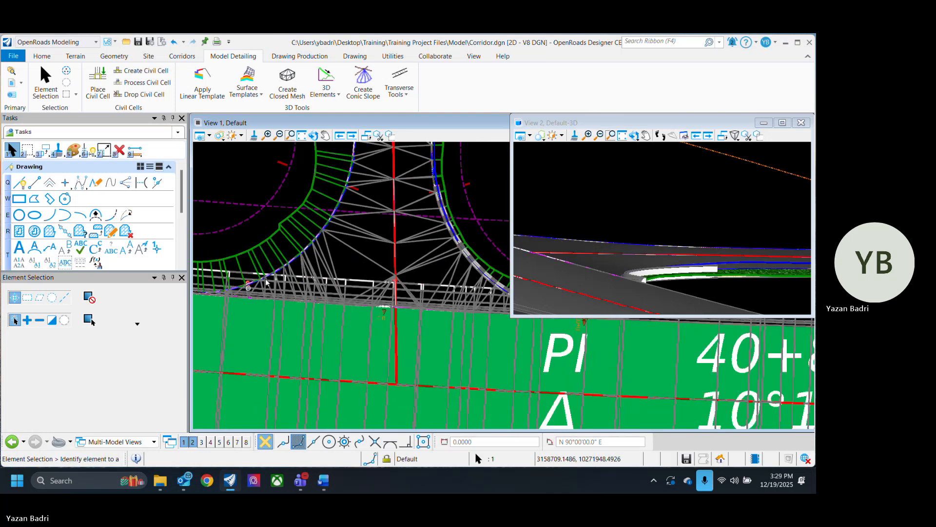
{"action": "scroll", "coordinate": [309, 289], "scroll_direction": "up", "scroll_amount": 4}
{"action": "scroll", "coordinate": [424, 285], "scroll_direction": "up", "scroll_amount": 2}
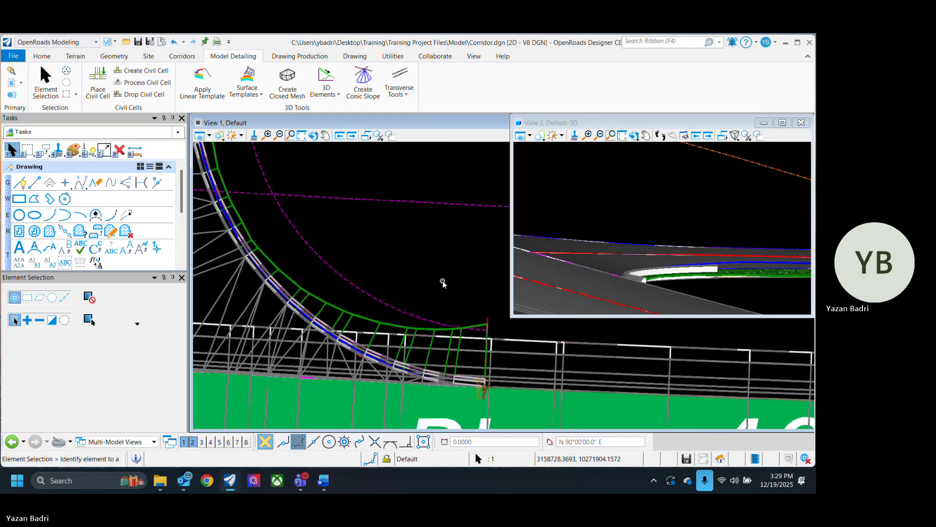
{"action": "scroll", "coordinate": [451, 307], "scroll_direction": "down", "scroll_amount": 2}
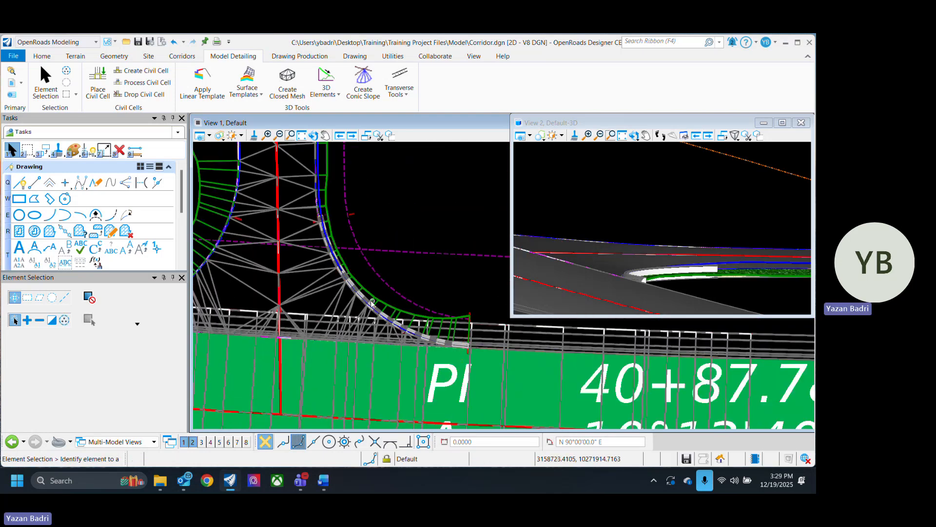
{"action": "scroll", "coordinate": [569, 247], "scroll_direction": "down", "scroll_amount": 2}
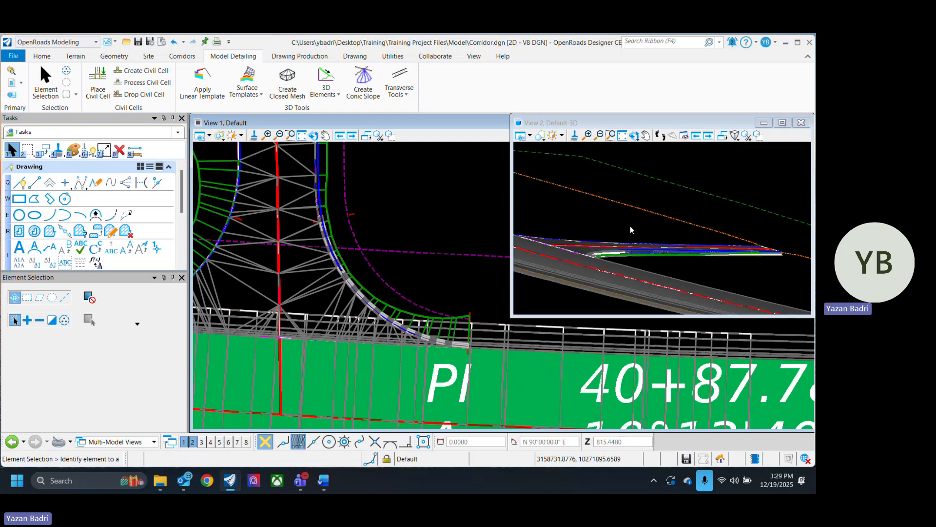
{"action": "left_click", "coordinate": [633, 136]}
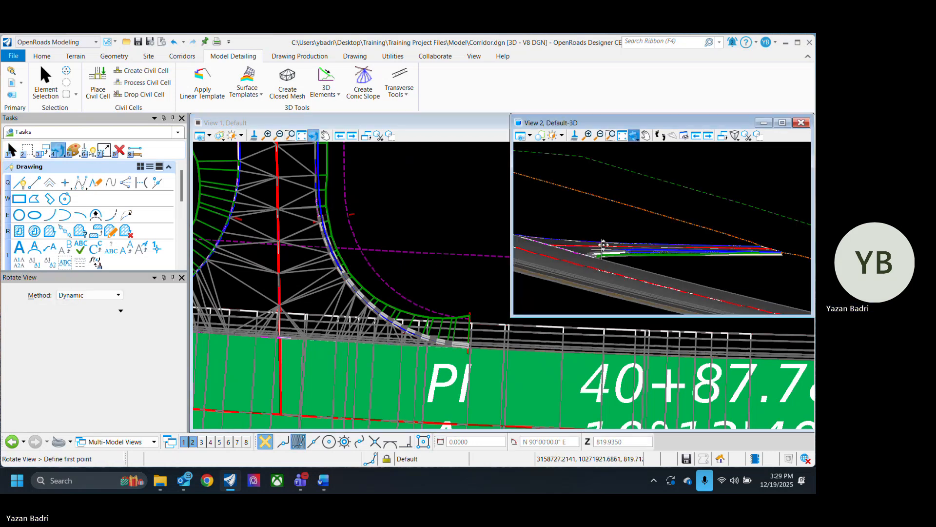
{"action": "left_click_drag", "start_coordinate": [593, 256], "coordinate": [676, 301]}
{"action": "scroll", "coordinate": [615, 288], "scroll_direction": "up", "scroll_amount": 2}
{"action": "left_click", "coordinate": [615, 288]}
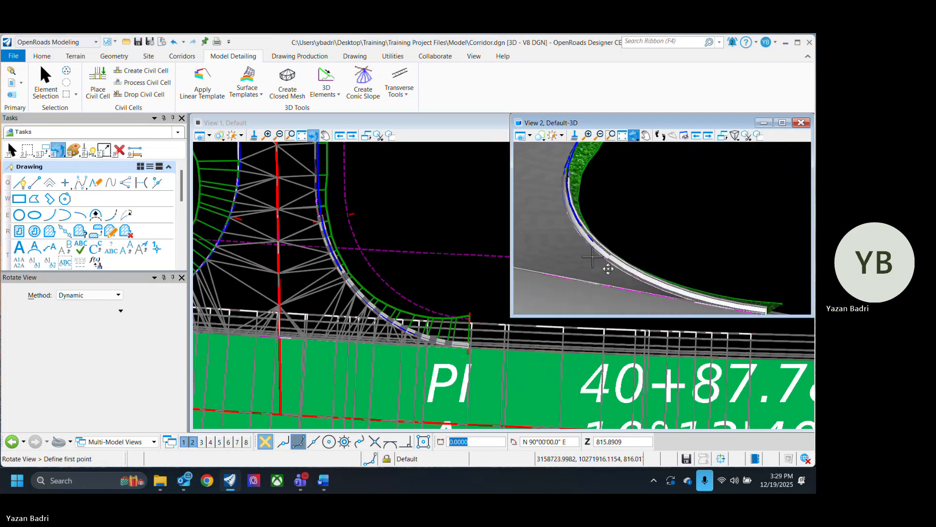
{"action": "left_click", "coordinate": [643, 281]}
{"action": "right_click", "coordinate": [685, 282]}
{"action": "scroll", "coordinate": [659, 243], "scroll_direction": "down", "scroll_amount": 4}
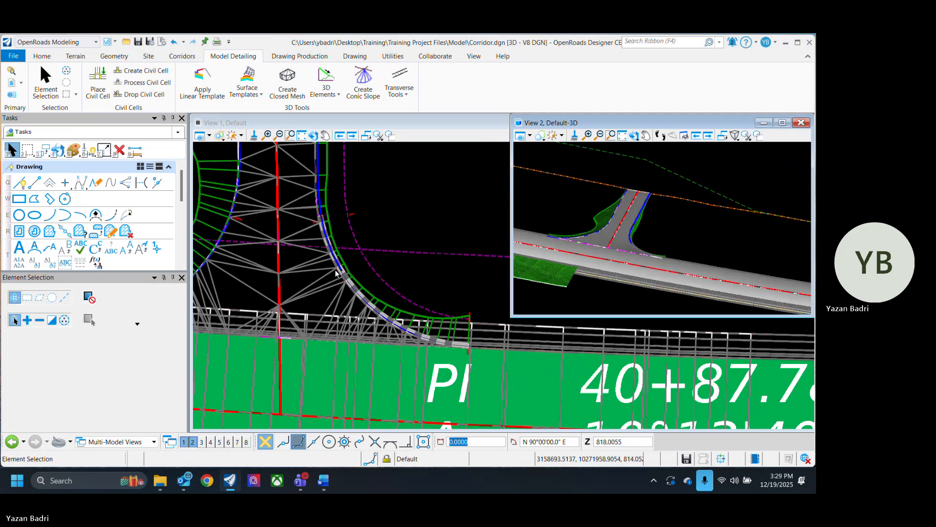
{"action": "left_click", "coordinate": [411, 187]}
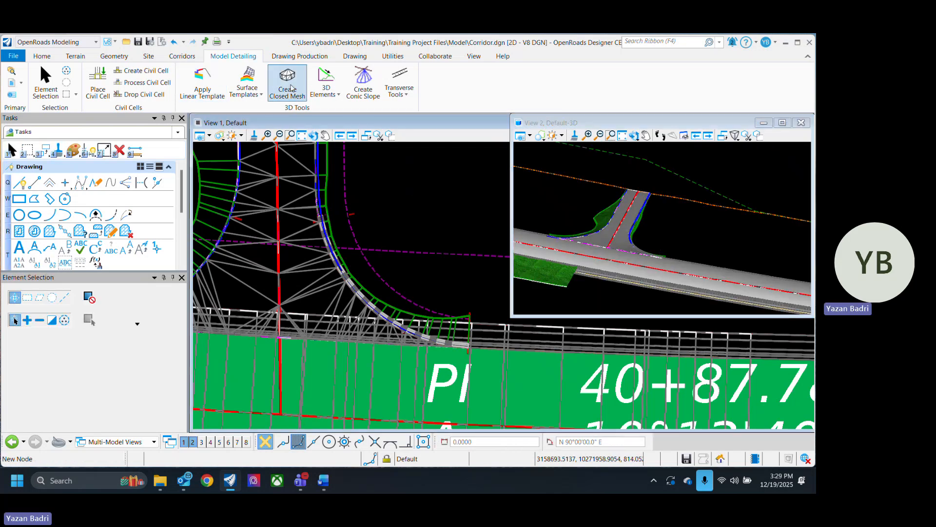
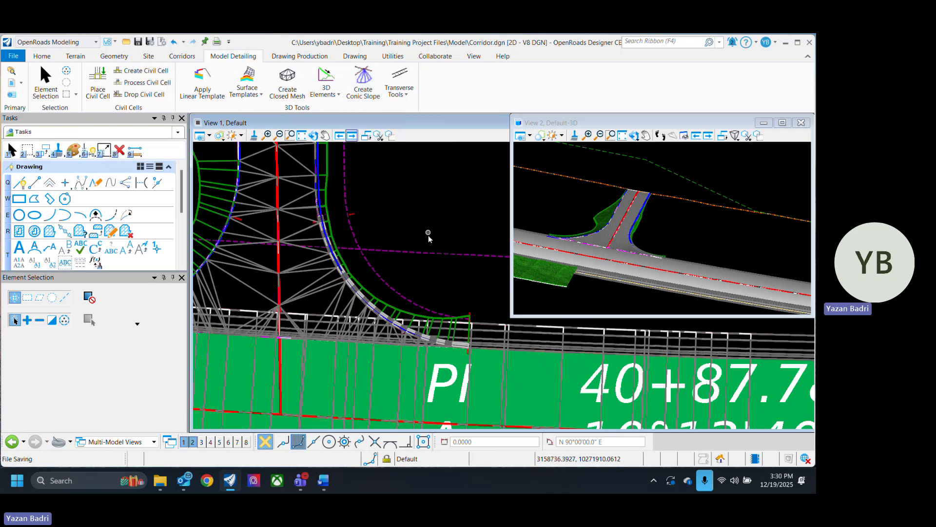
{"action": "scroll", "coordinate": [379, 257], "scroll_direction": "down", "scroll_amount": 3}
{"action": "left_click", "coordinate": [299, 56]}
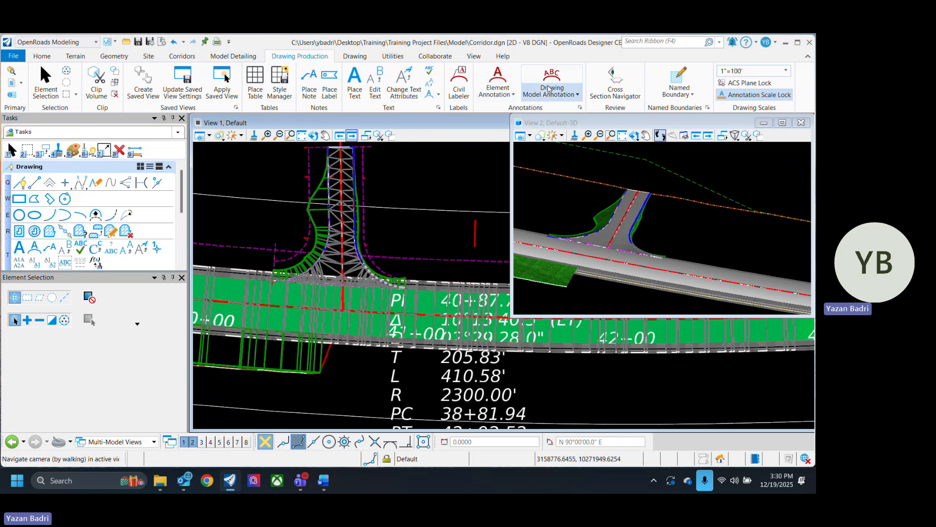
{"action": "left_click", "coordinate": [365, 58]}
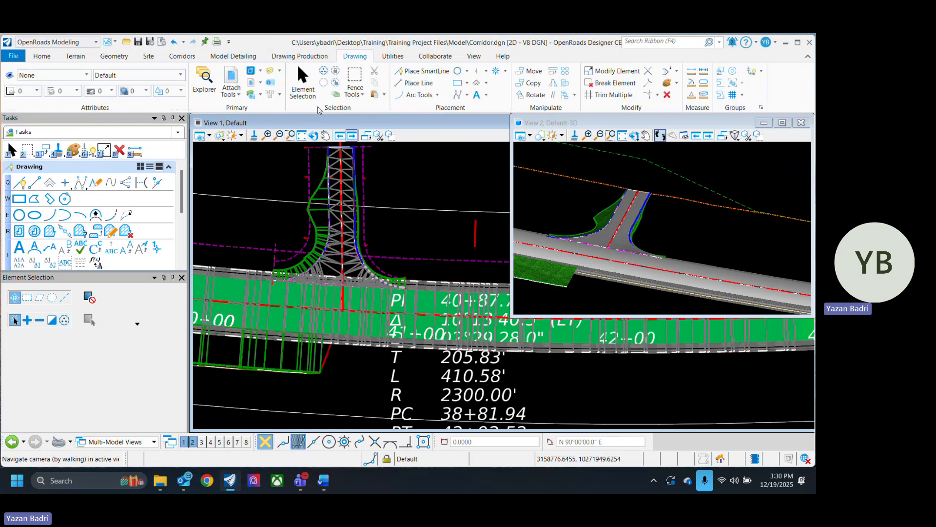
{"action": "left_click", "coordinate": [395, 57]}
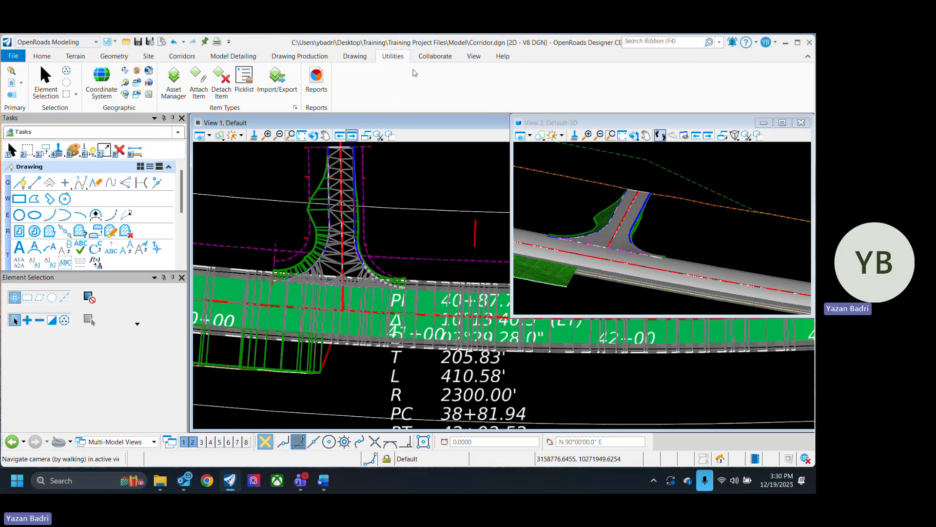
{"action": "left_click", "coordinate": [435, 56]}
{"action": "left_click", "coordinate": [473, 57]}
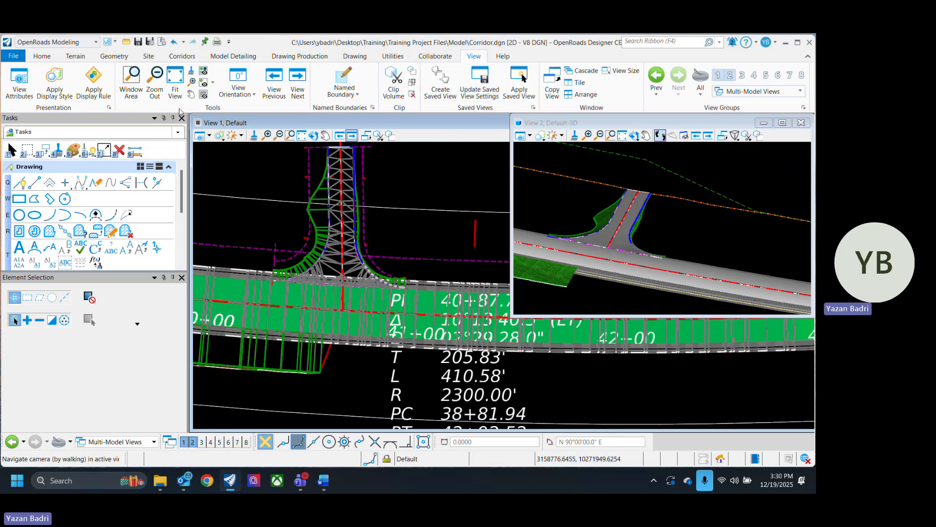
{"action": "left_click", "coordinate": [48, 57]}
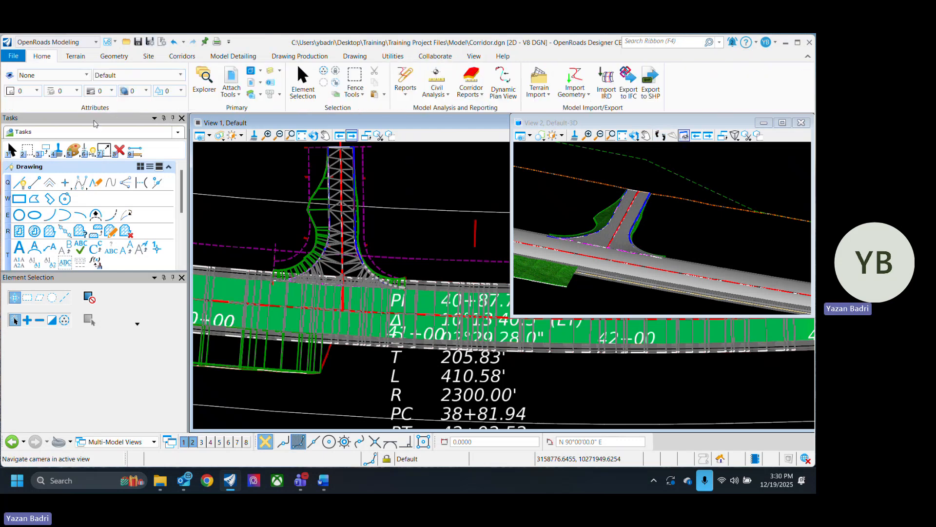
{"action": "scroll", "coordinate": [426, 196], "scroll_direction": "down", "scroll_amount": 3}
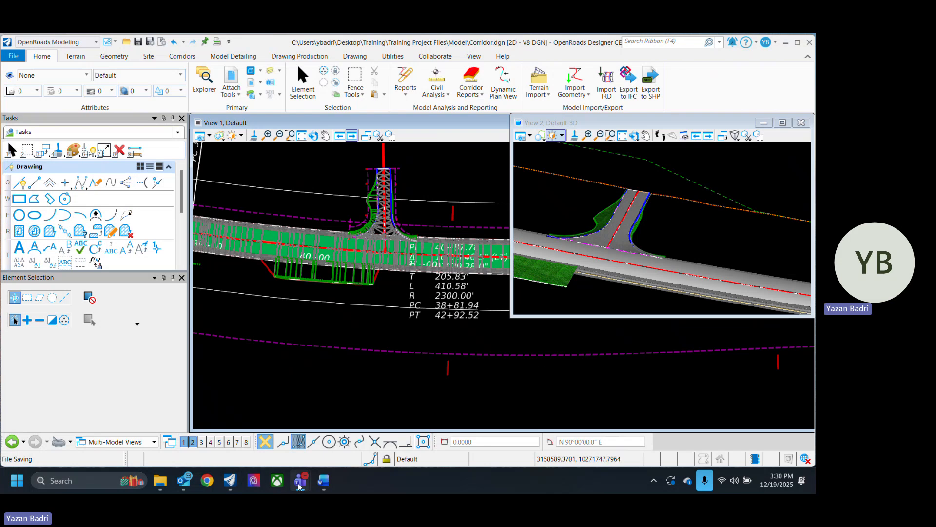
{"action": "mouse_move", "coordinate": [300, 486]}
{"action": "left_click", "coordinate": [247, 404]}
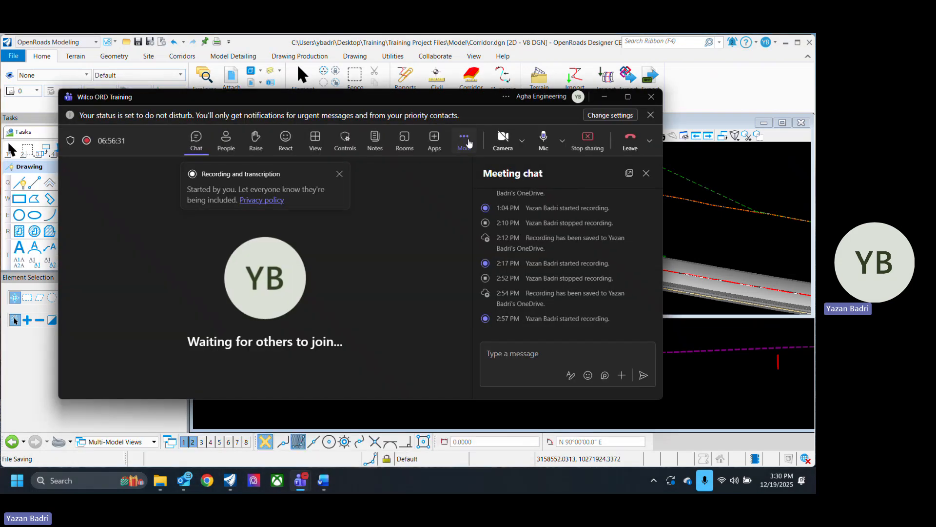
{"action": "left_click", "coordinate": [463, 142]}
{"action": "mouse_move", "coordinate": [507, 170]}
{"action": "left_click", "coordinate": [401, 176]}
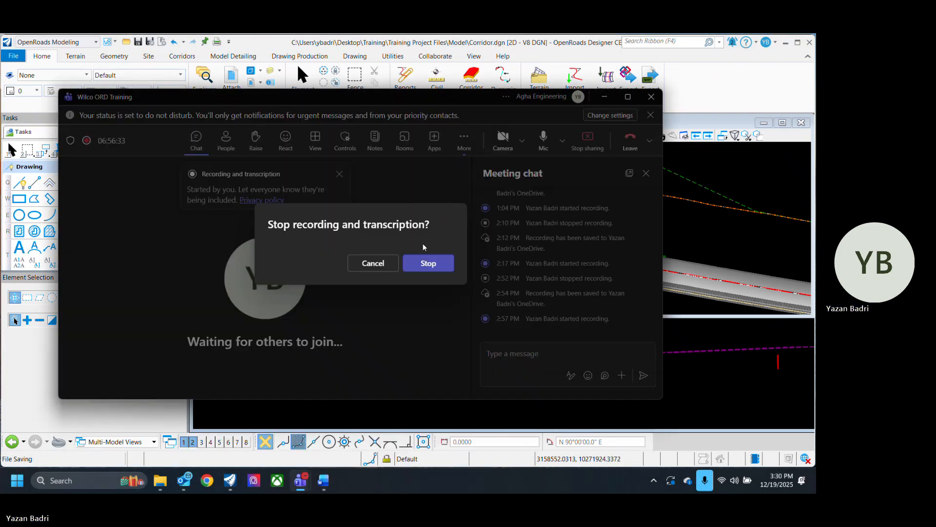